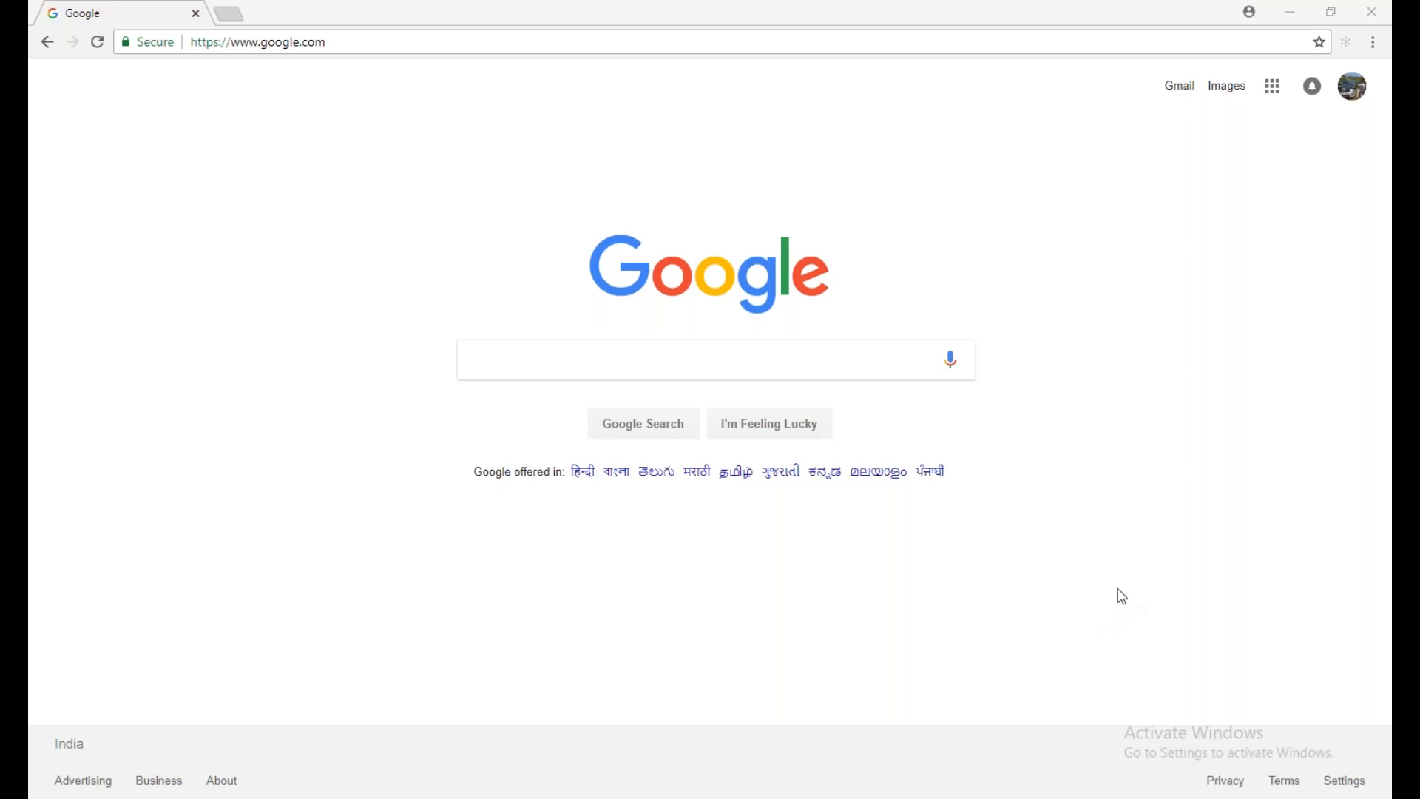
# Switch to the untitled Notepad window and write the first agenda line, "1. About VMware Workstation"
pyautogui.moveTo(1406, 225)
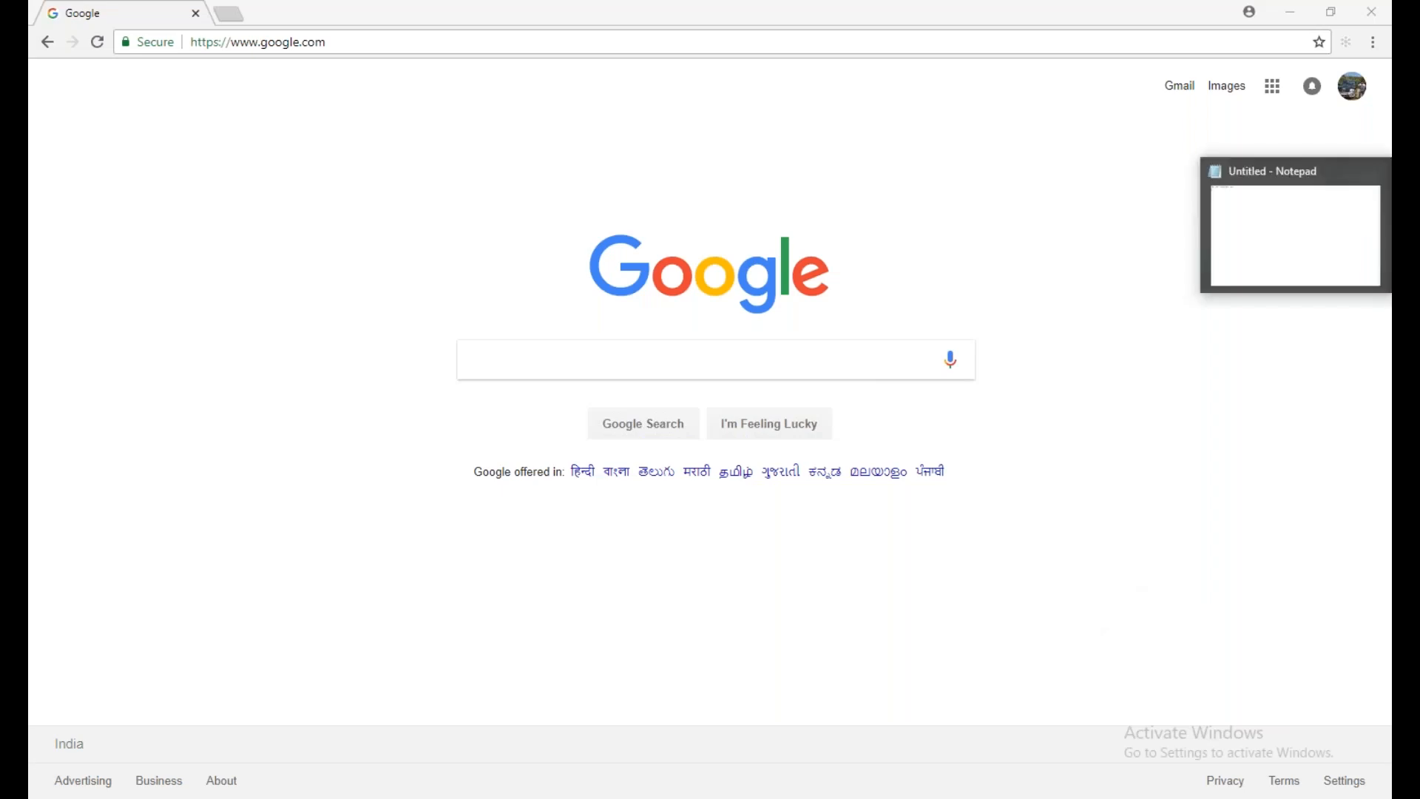
pyautogui.click(1254, 267)
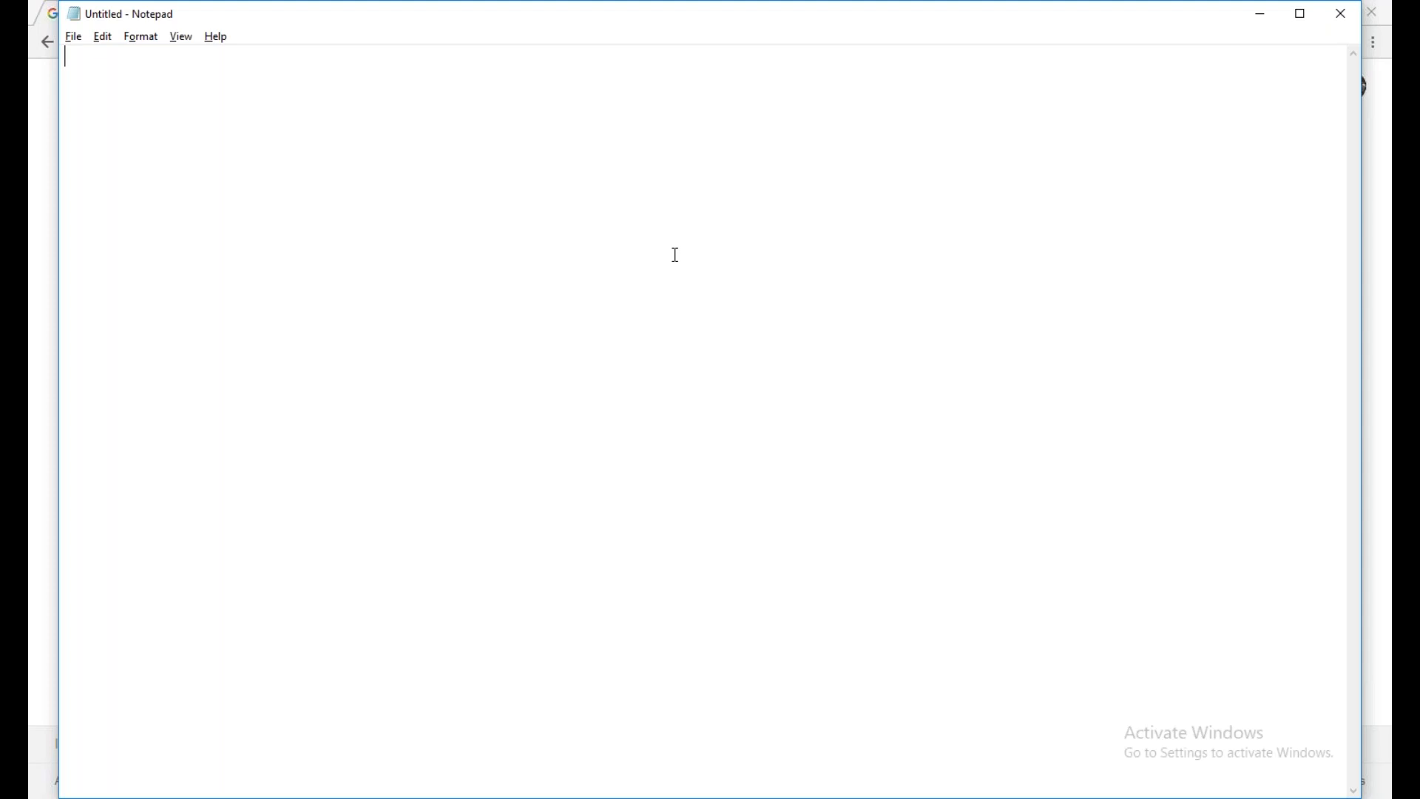
pyautogui.write('1')
pyautogui.write('. ')
pyautogui.write('About VMware ')
pyautogui.write('Wor')
pyautogui.press('BackSpace')
pyautogui.write('o')
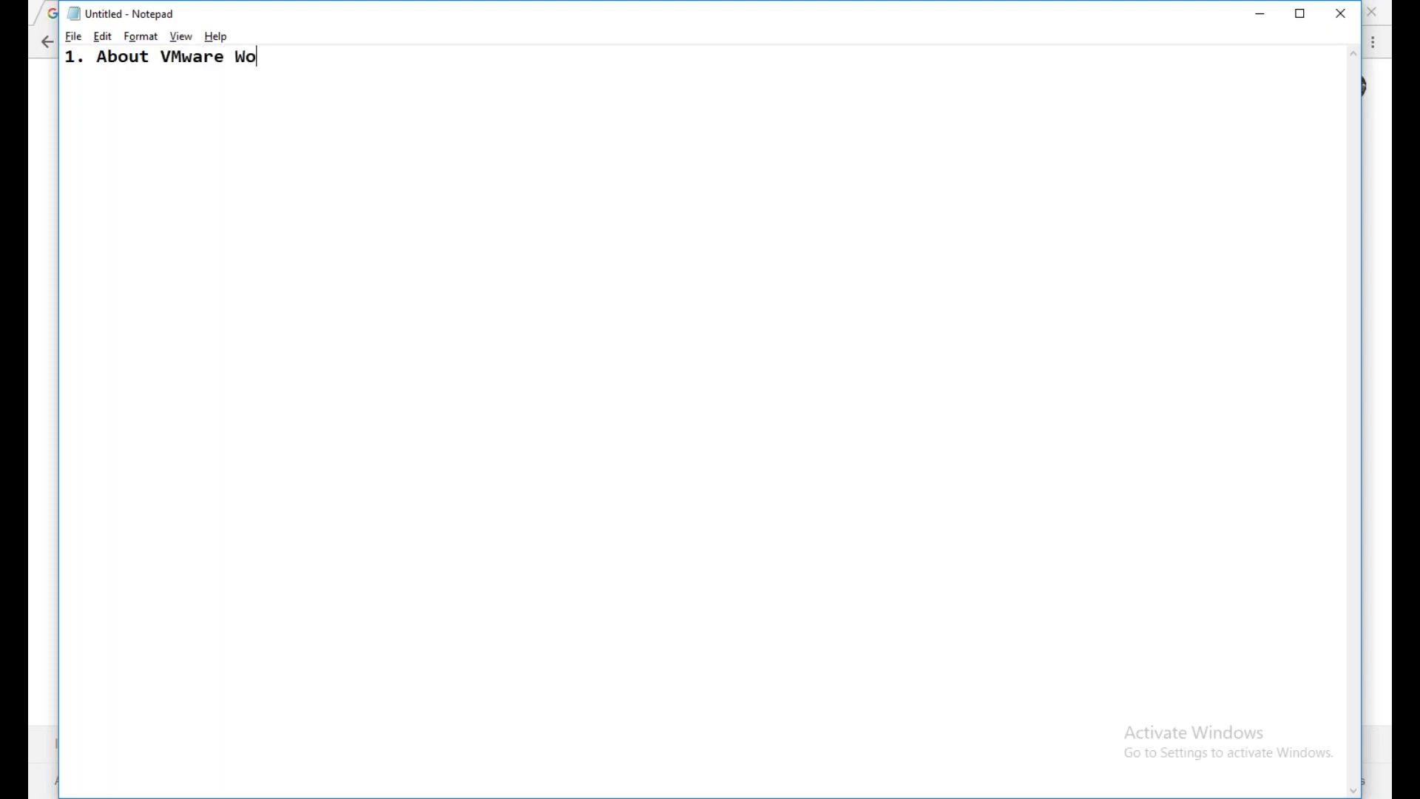
pyautogui.write('rkstation')
pyautogui.press('Return')
# Add the second agenda line, "2. About Windows Operating Systems"
pyautogui.write('2.')
pyautogui.write(' Ins')
pyautogui.press('BackSpace')
pyautogui.press('BackSpace')
pyautogui.press('BackSpace')
pyautogui.write('About ')
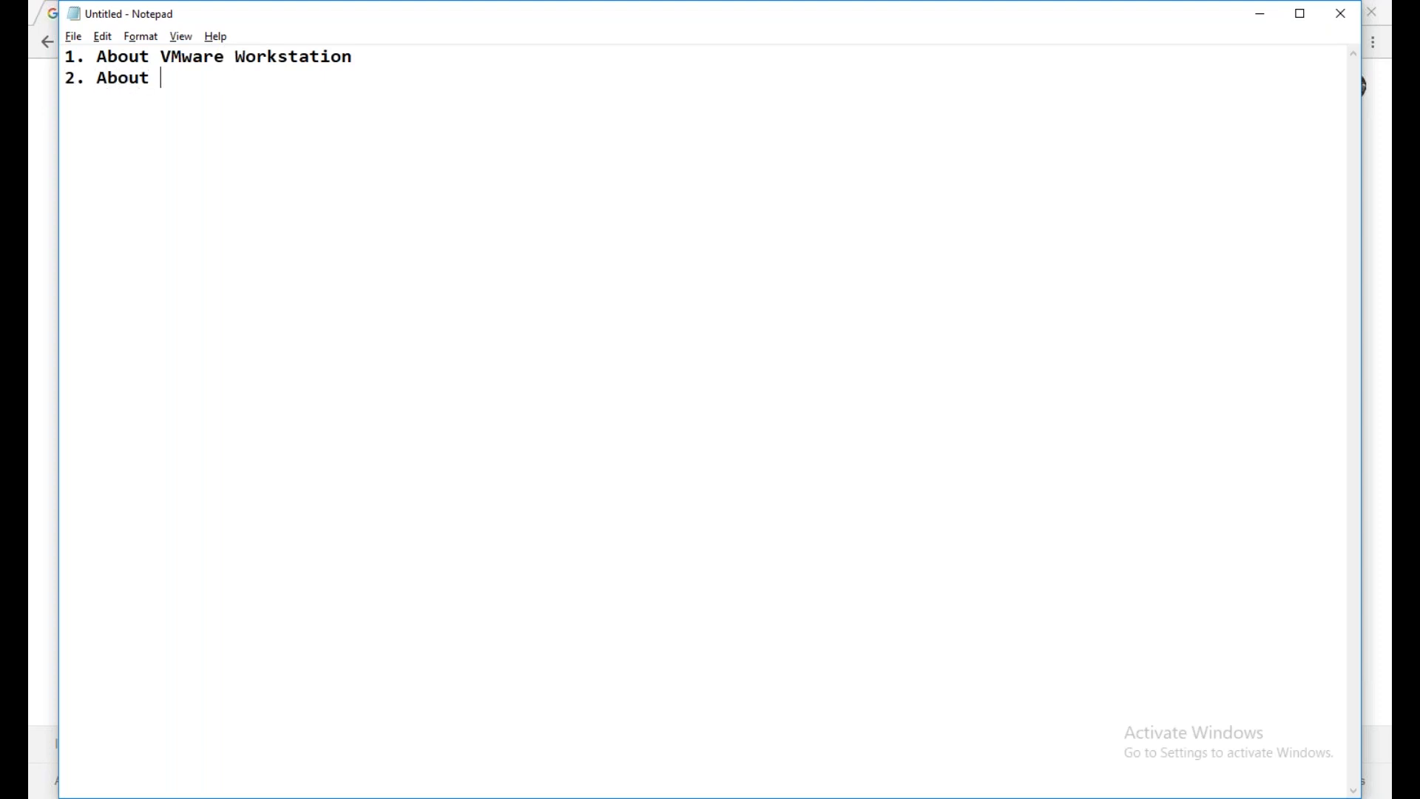
pyautogui.write('Windows Operating S')
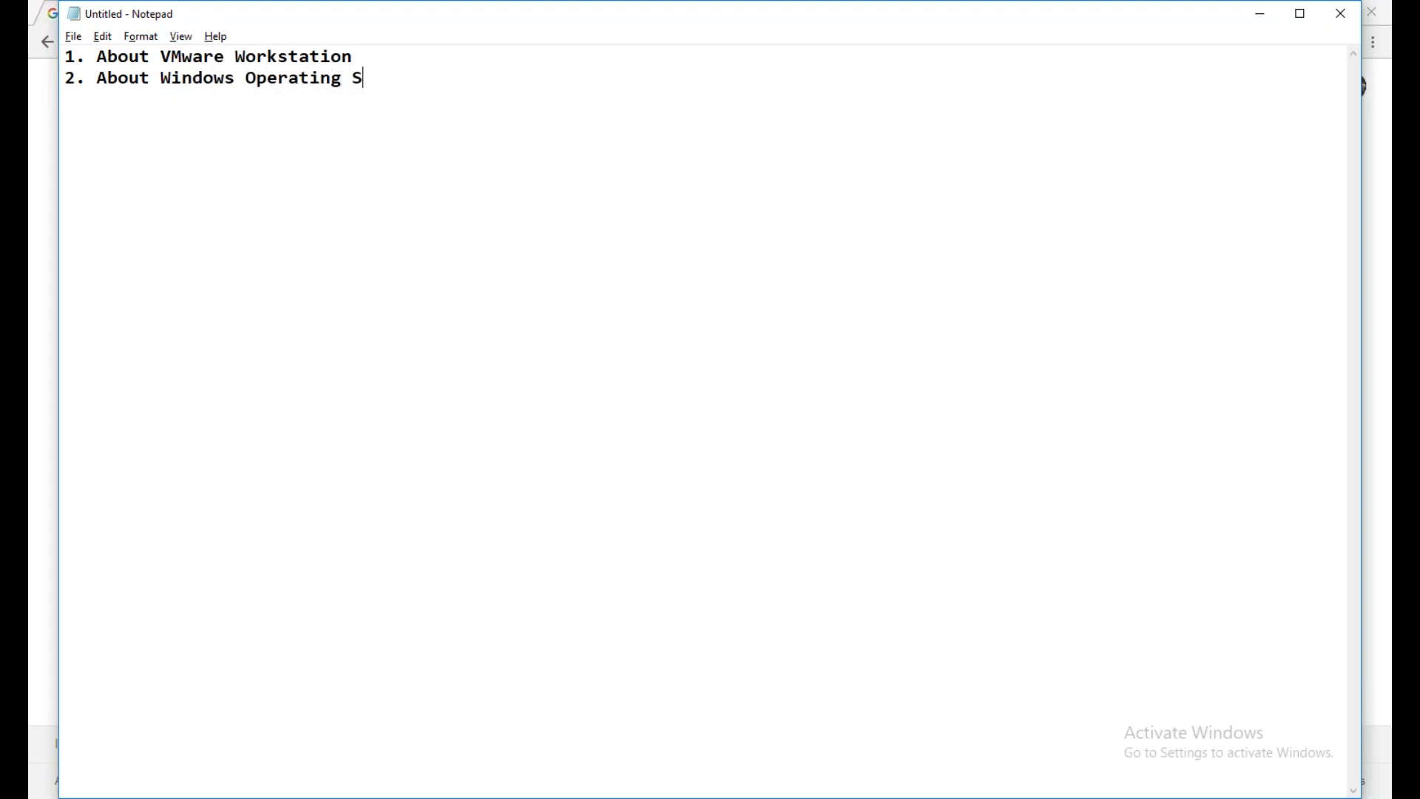
pyautogui.write('ystems')
pyautogui.press('Return')
# Add the third agenda line, "3. Install Windows 2016."
pyautogui.write('3. Inst')
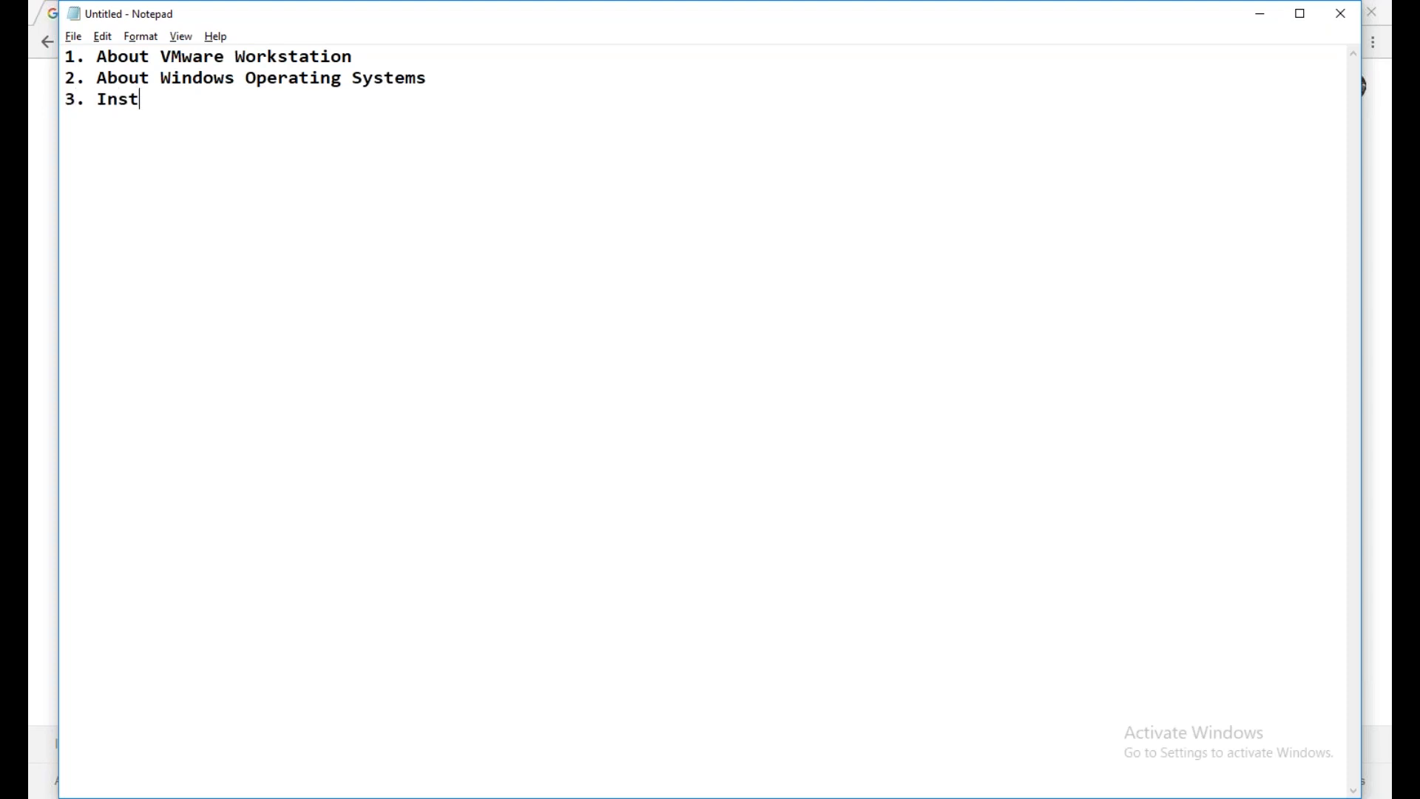
pyautogui.write('all Windows 2-16 O')
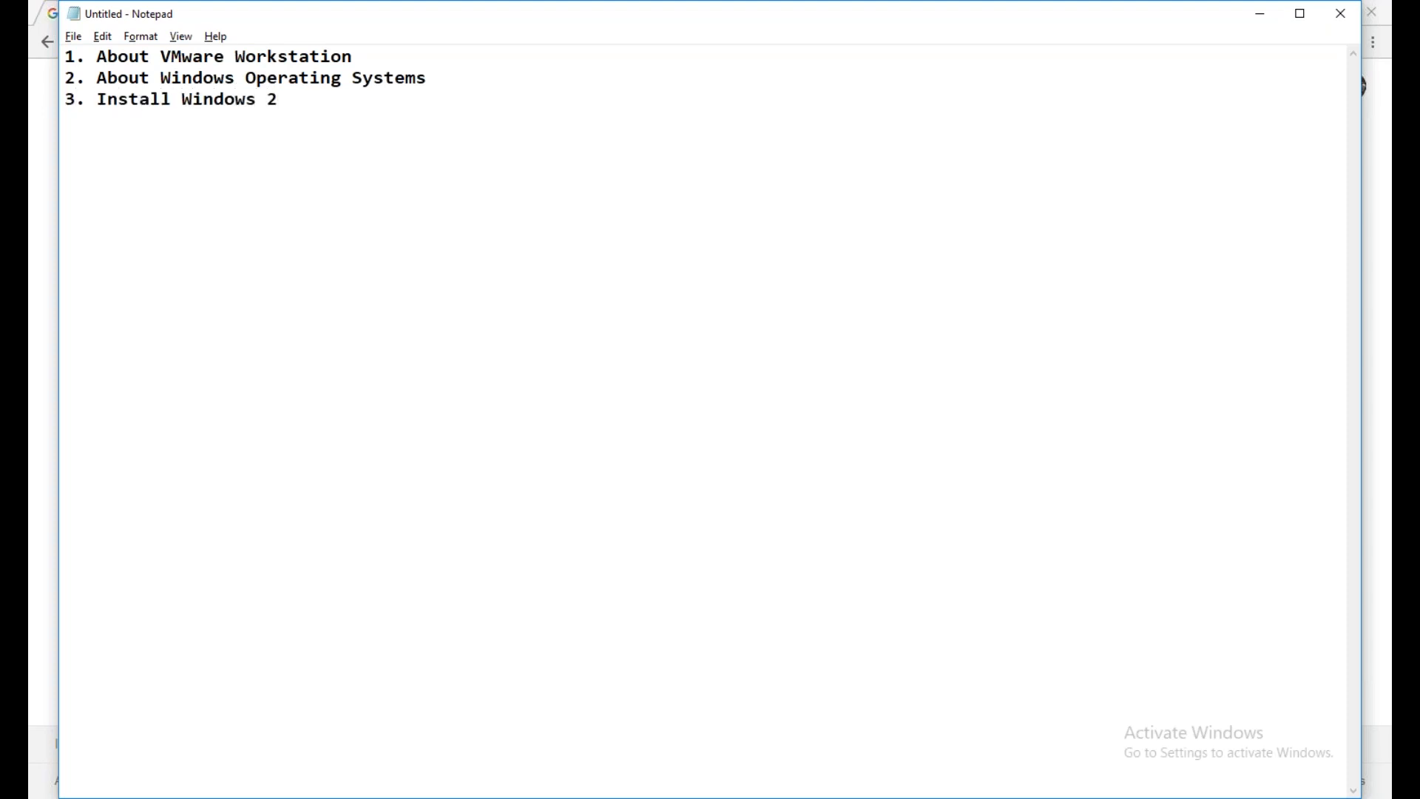
pyautogui.press('BackSpace')
pyautogui.press('BackSpace')
pyautogui.press('BackSpace')
pyautogui.press('BackSpace')
pyautogui.press('BackSpace')
pyautogui.write('016')
# Highlight "About VMware Workstation" in the agenda and minimize the notes to return to Chrome
pyautogui.moveTo(365, 54); pyautogui.dragTo(97, 58)
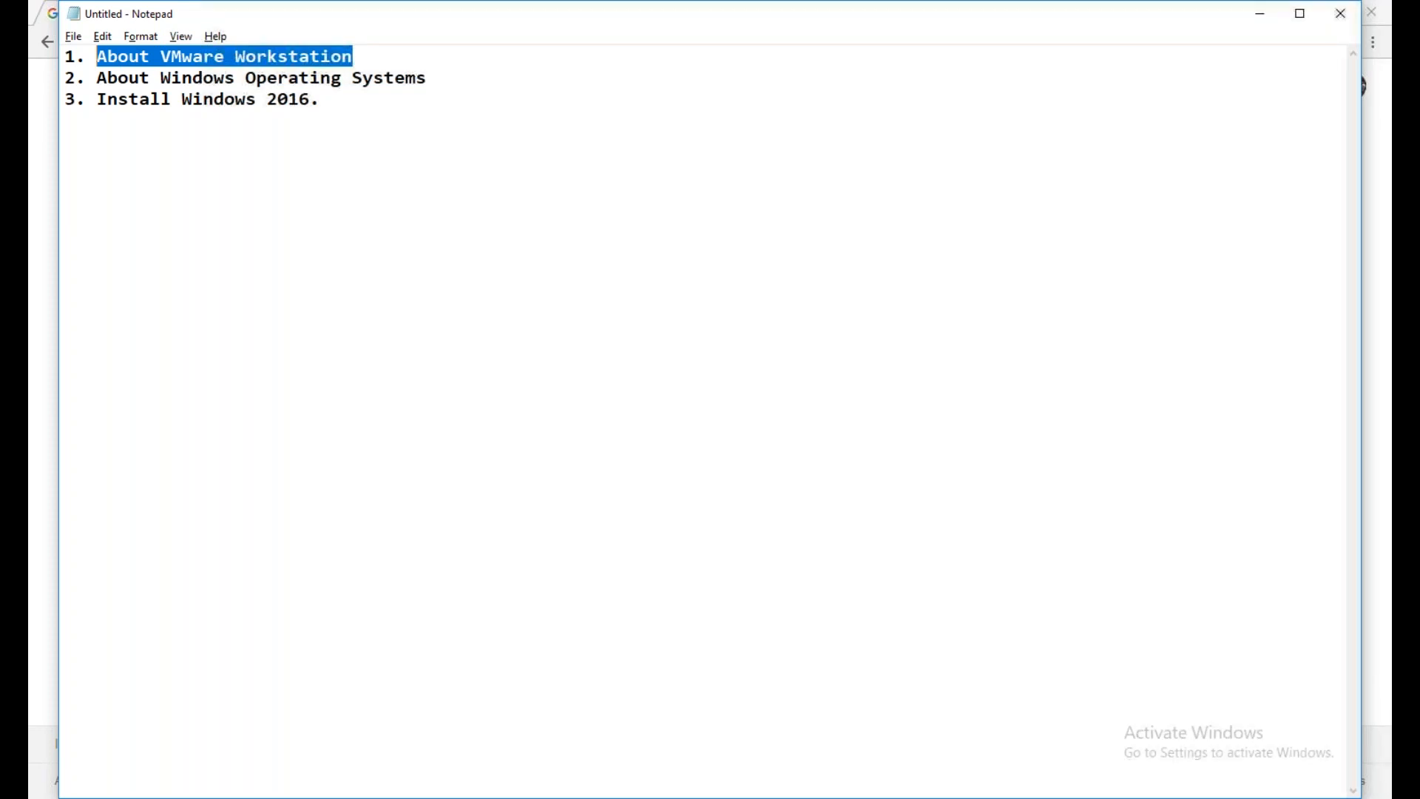
pyautogui.click(1405, 225)
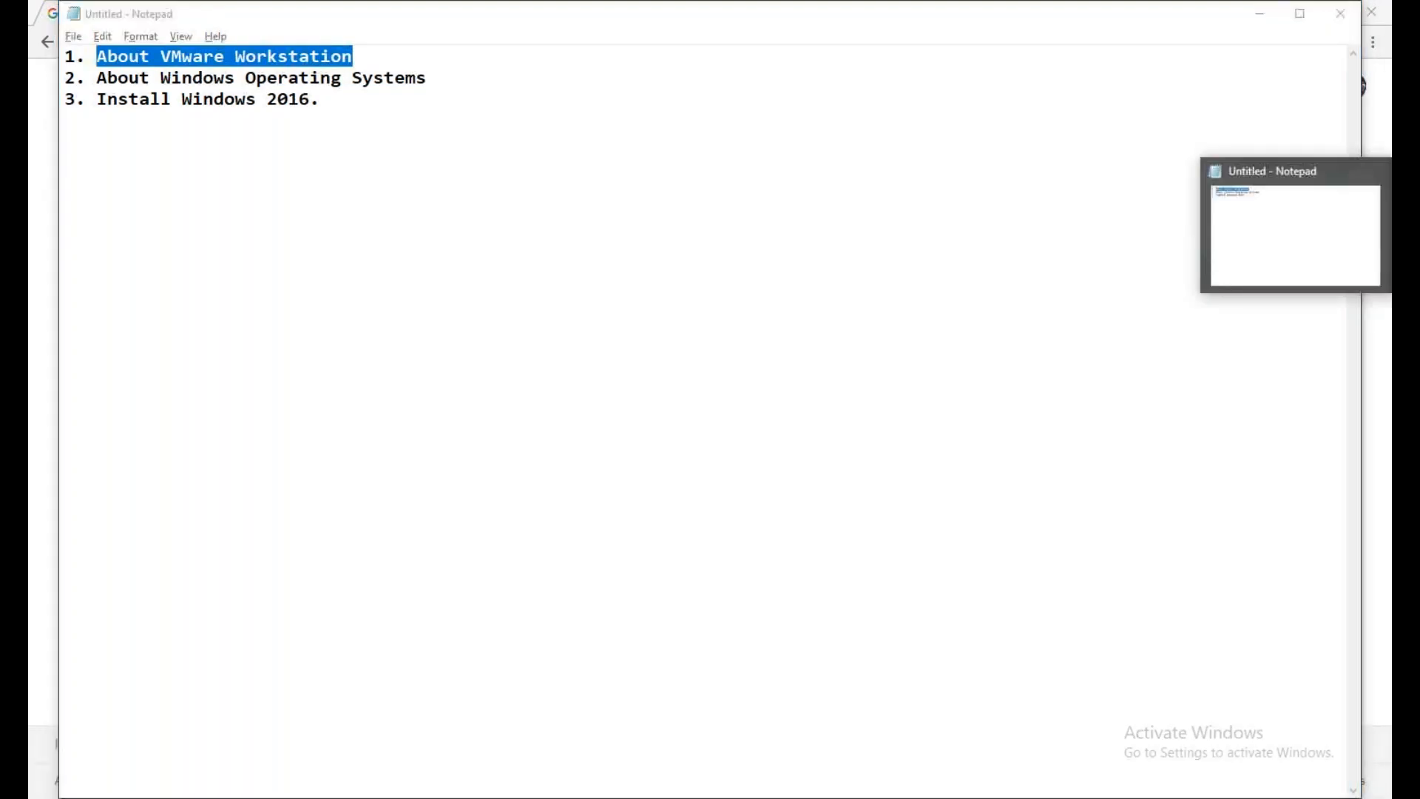
pyautogui.click(1405, 225)
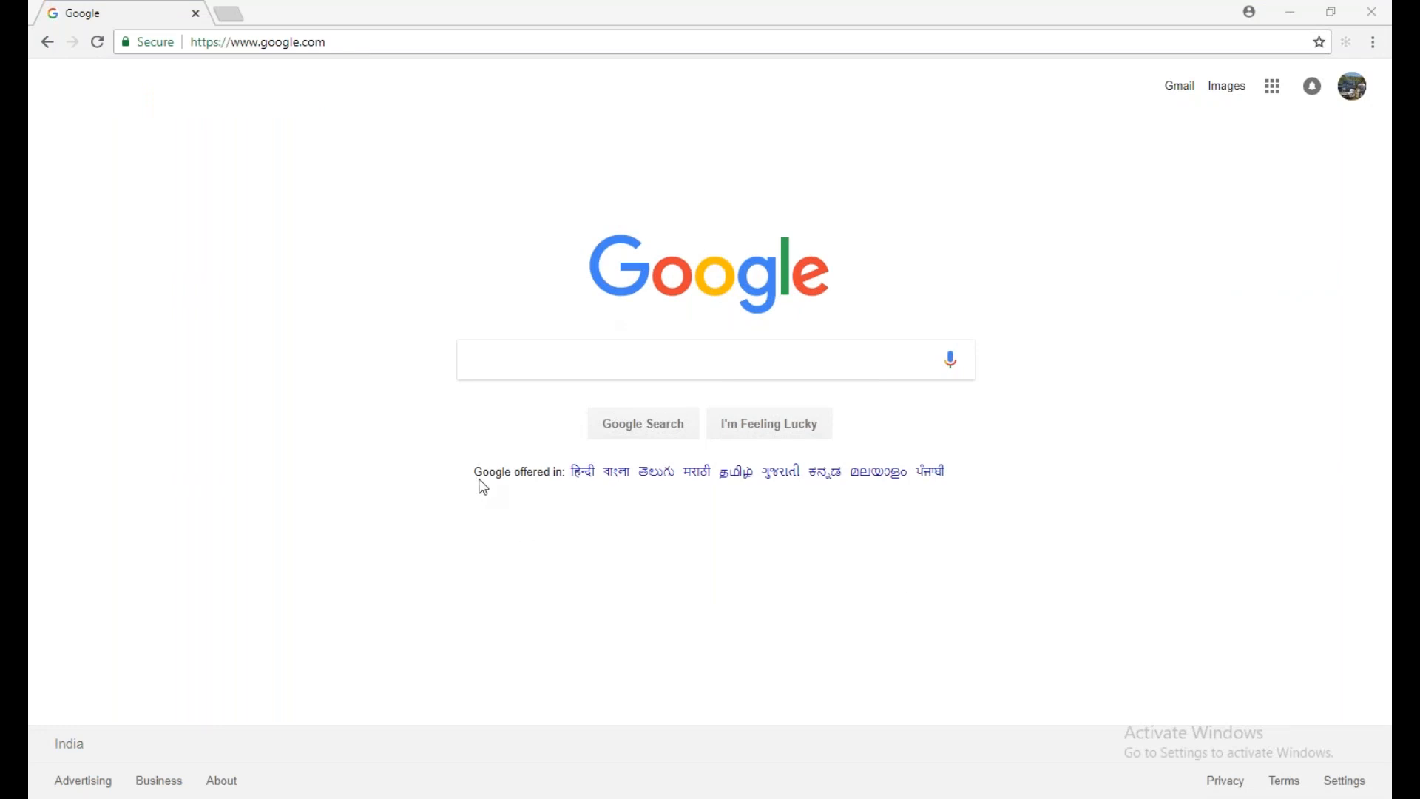
# Search Google for "vmware workstation"
pyautogui.click(473, 366)
pyautogui.write('vmwa')
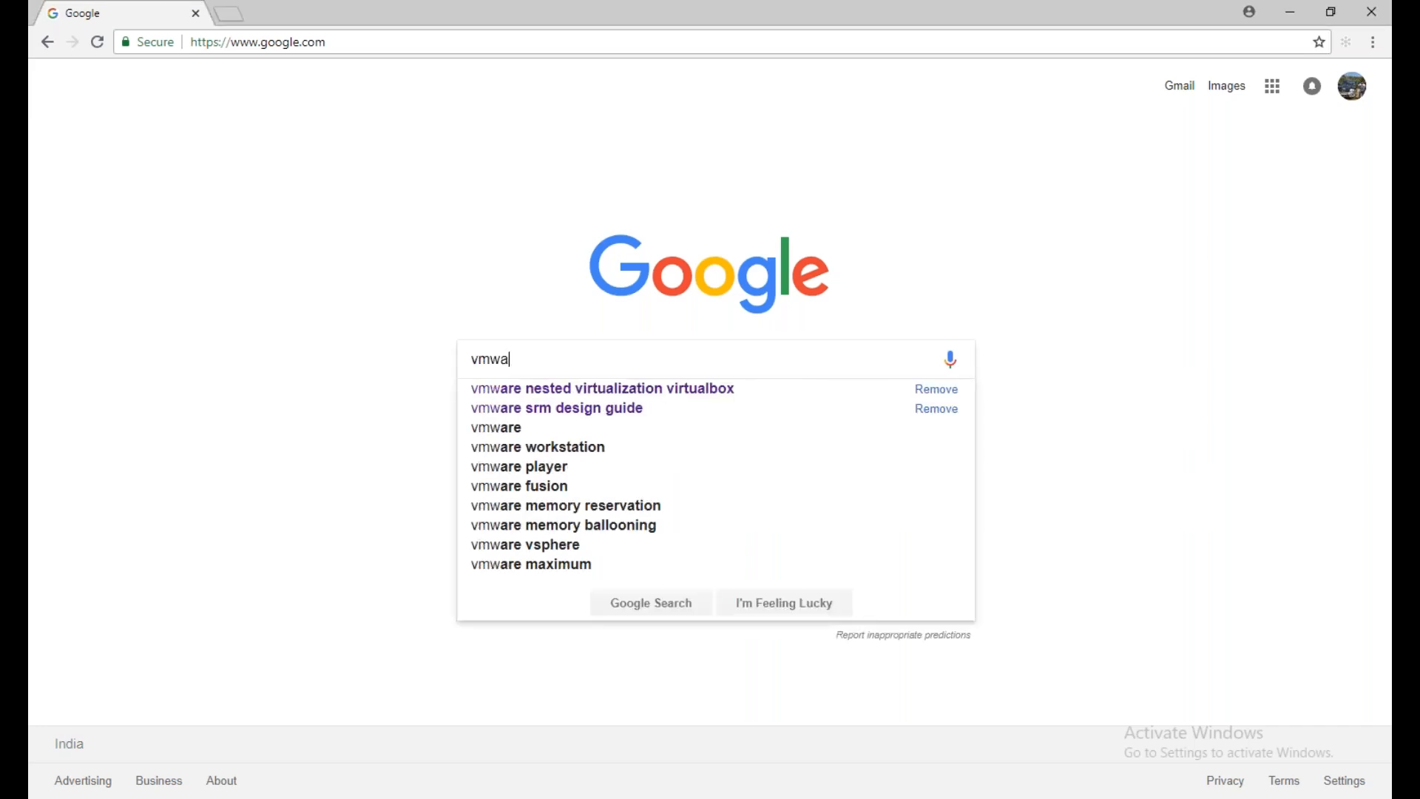
pyautogui.write('re work')
pyautogui.press('Down')
pyautogui.press('BackSpace')
pyautogui.press('BackSpace')
pyautogui.press('BackSpace')
pyautogui.press('BackSpace')
pyautogui.press('BackSpace')
pyautogui.press('BackSpace')
pyautogui.press('BackSpace')
pyautogui.press('BackSpace')
pyautogui.press('Return')
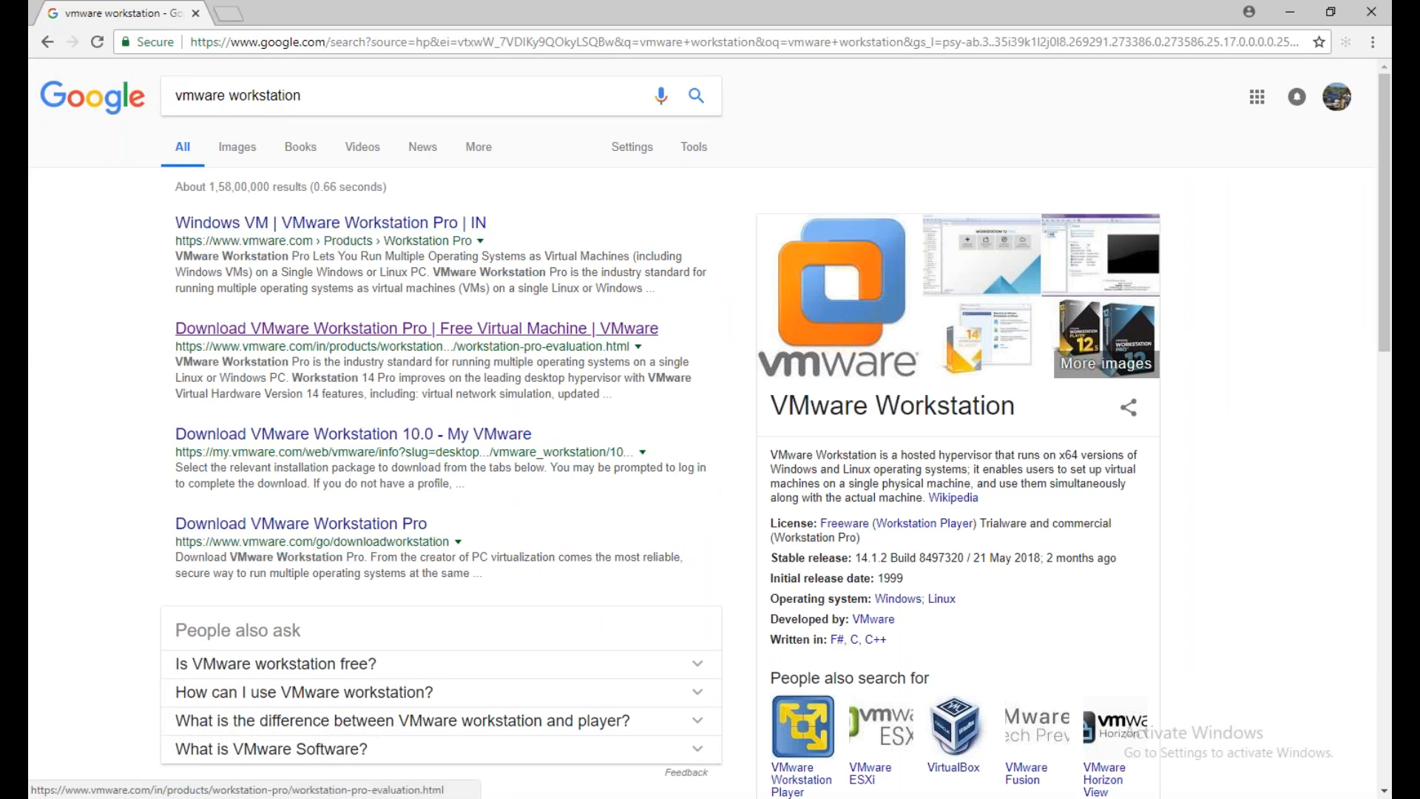
# Open the "Download VMware Workstation Pro | Free Virtual Machine" result in a new tab and highlight its "Try VMware Workstation Pro" heading
pyautogui.middleClick(414, 328)
pyautogui.click(263, 15)
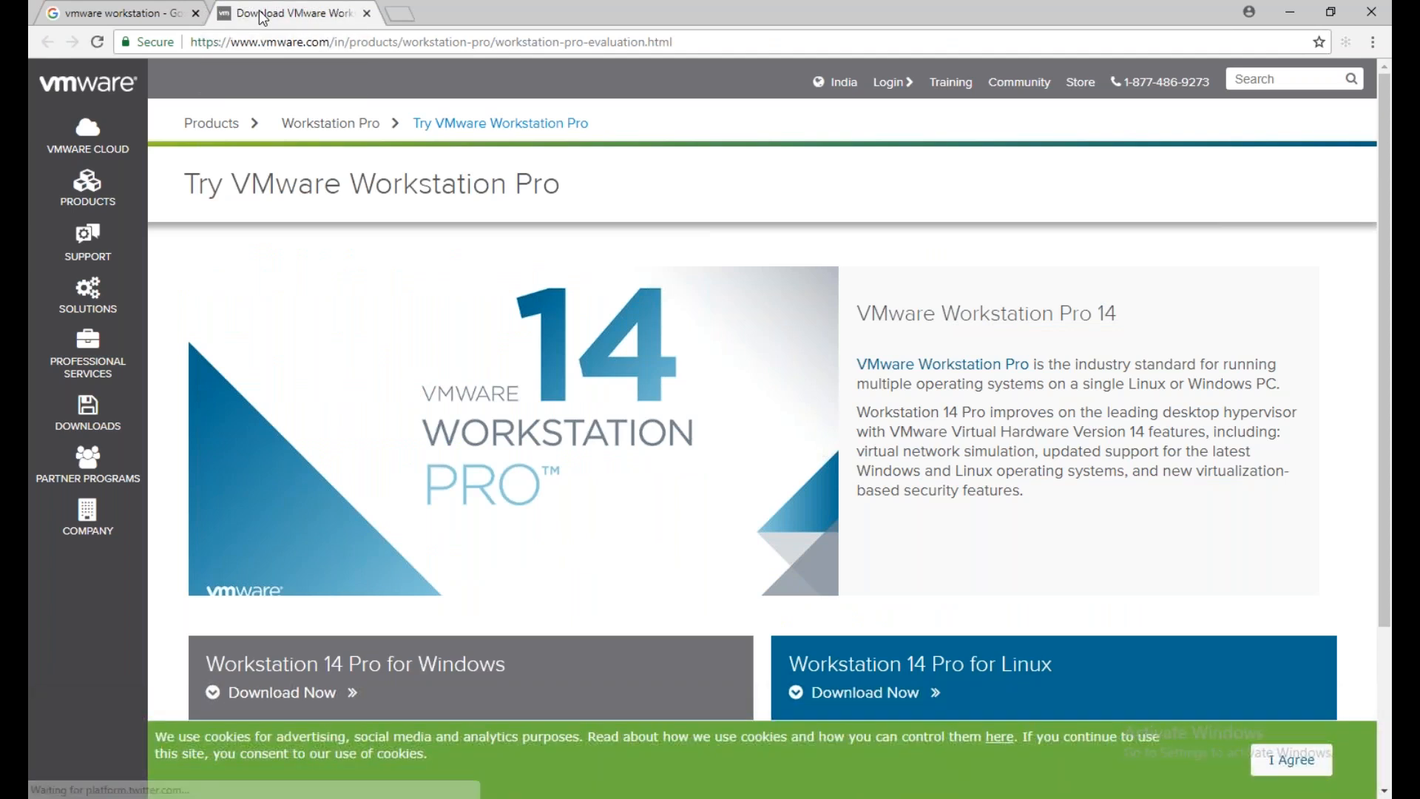
pyautogui.moveTo(562, 184); pyautogui.dragTo(182, 184)
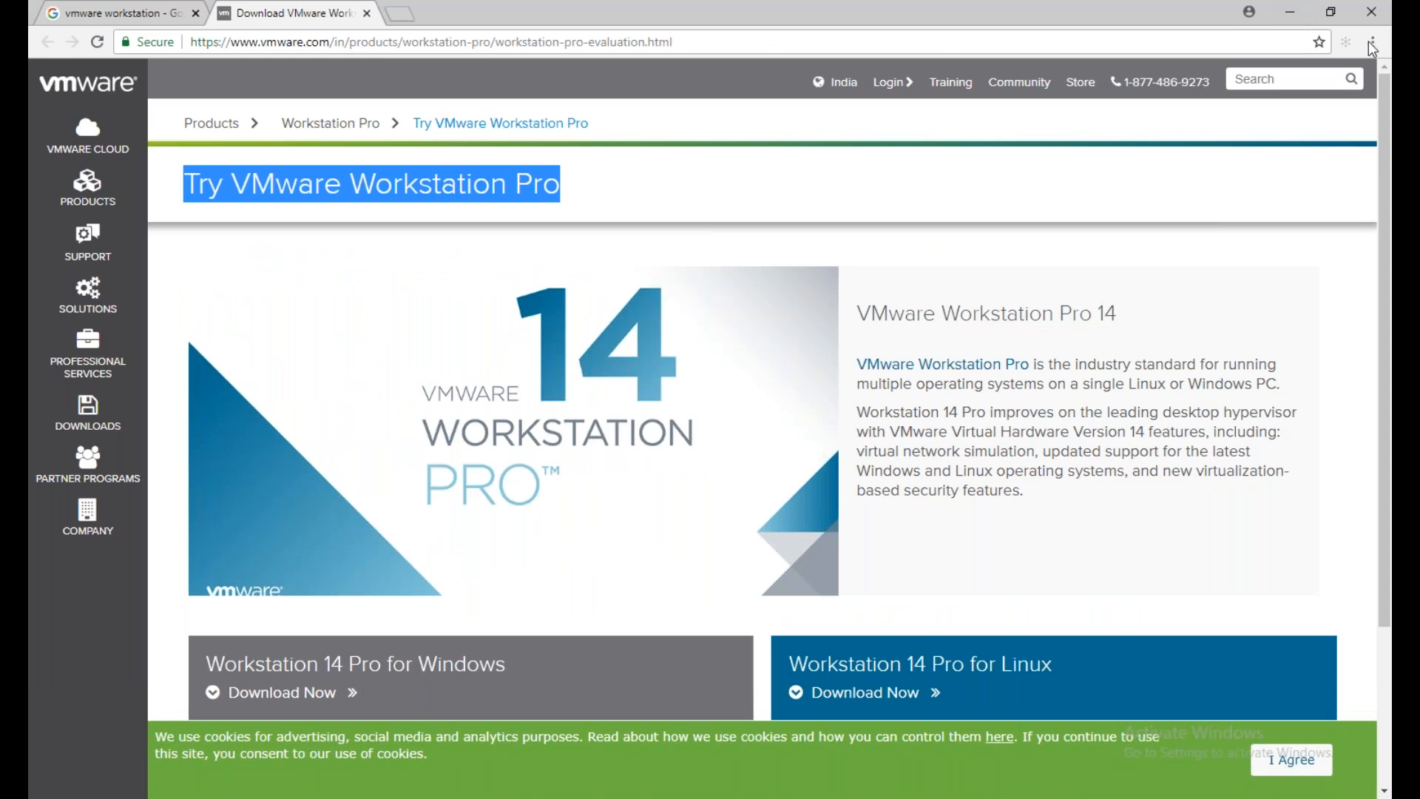
# Start the Workstation 14 Pro for Windows download, cancel it and dismiss the downloads bar
pyautogui.scroll(-1, 942, 363)
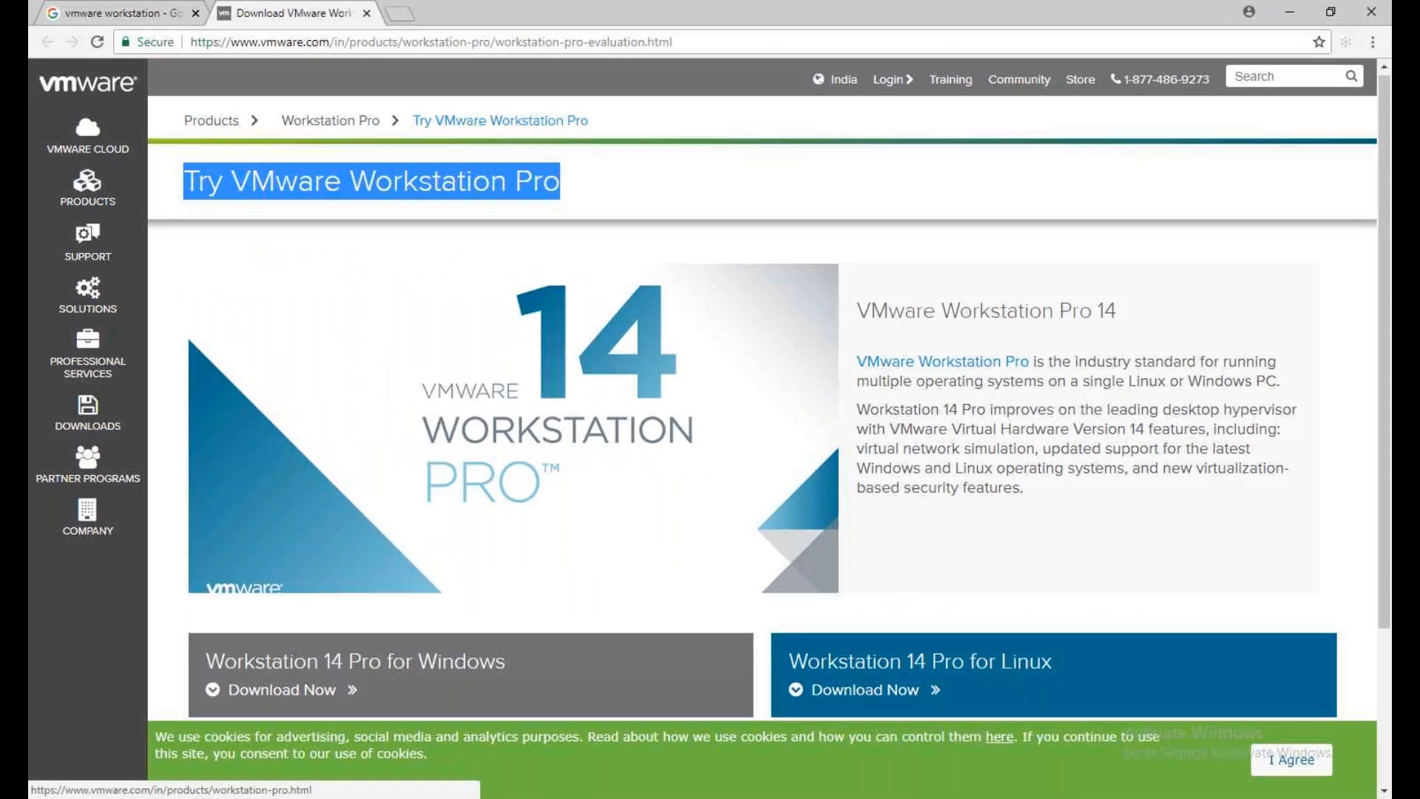
pyautogui.scroll(-3, 942, 364)
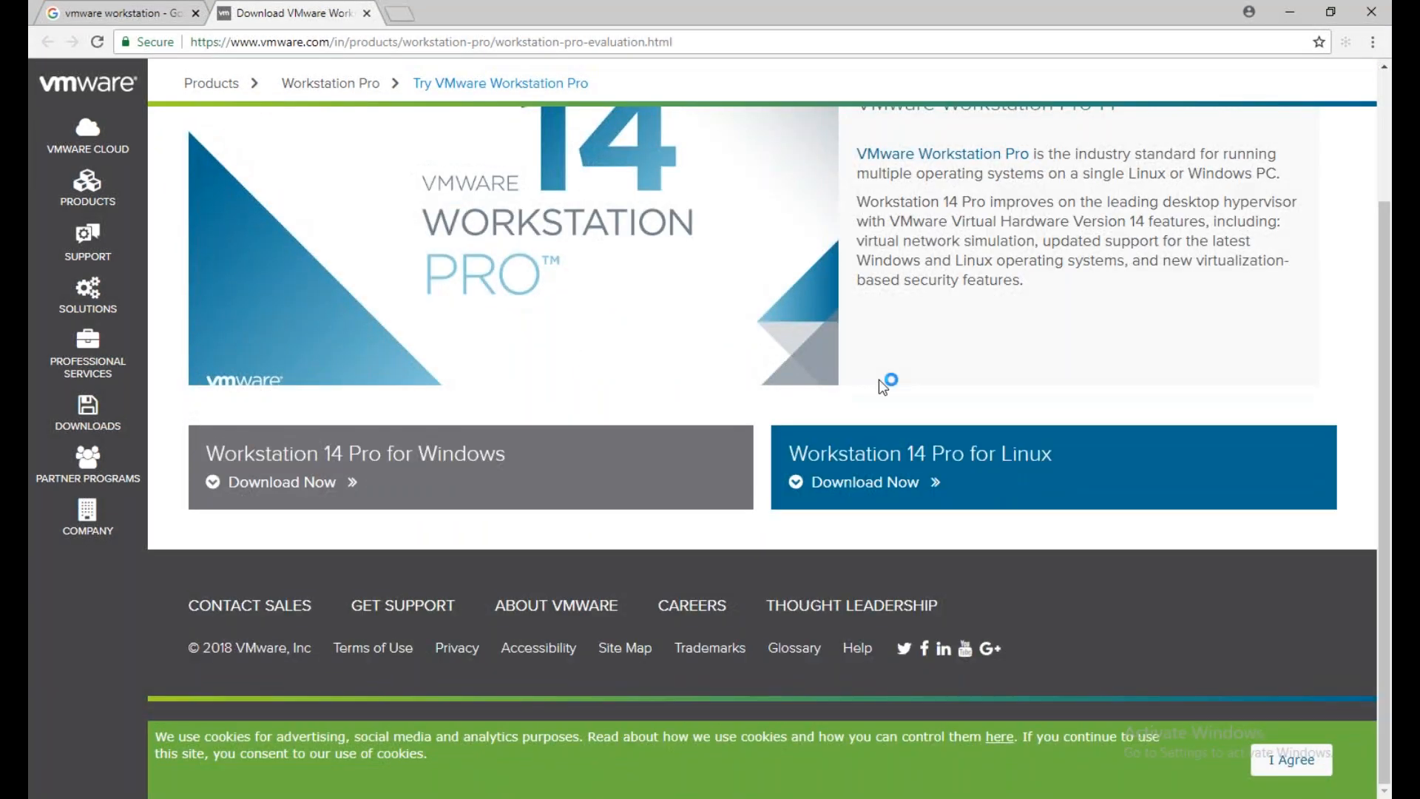
pyautogui.click(267, 488)
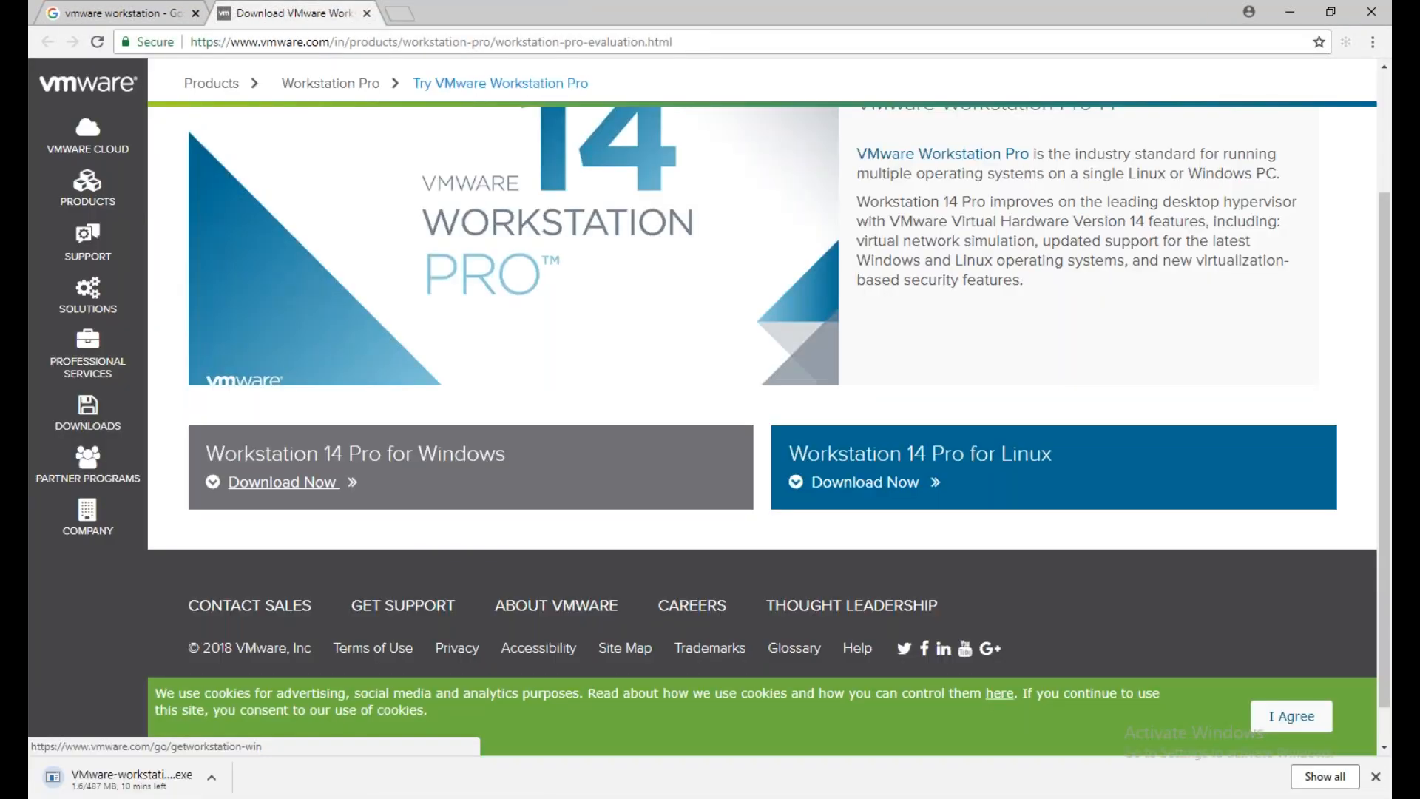
pyautogui.rightClick(109, 783)
pyautogui.click(145, 766)
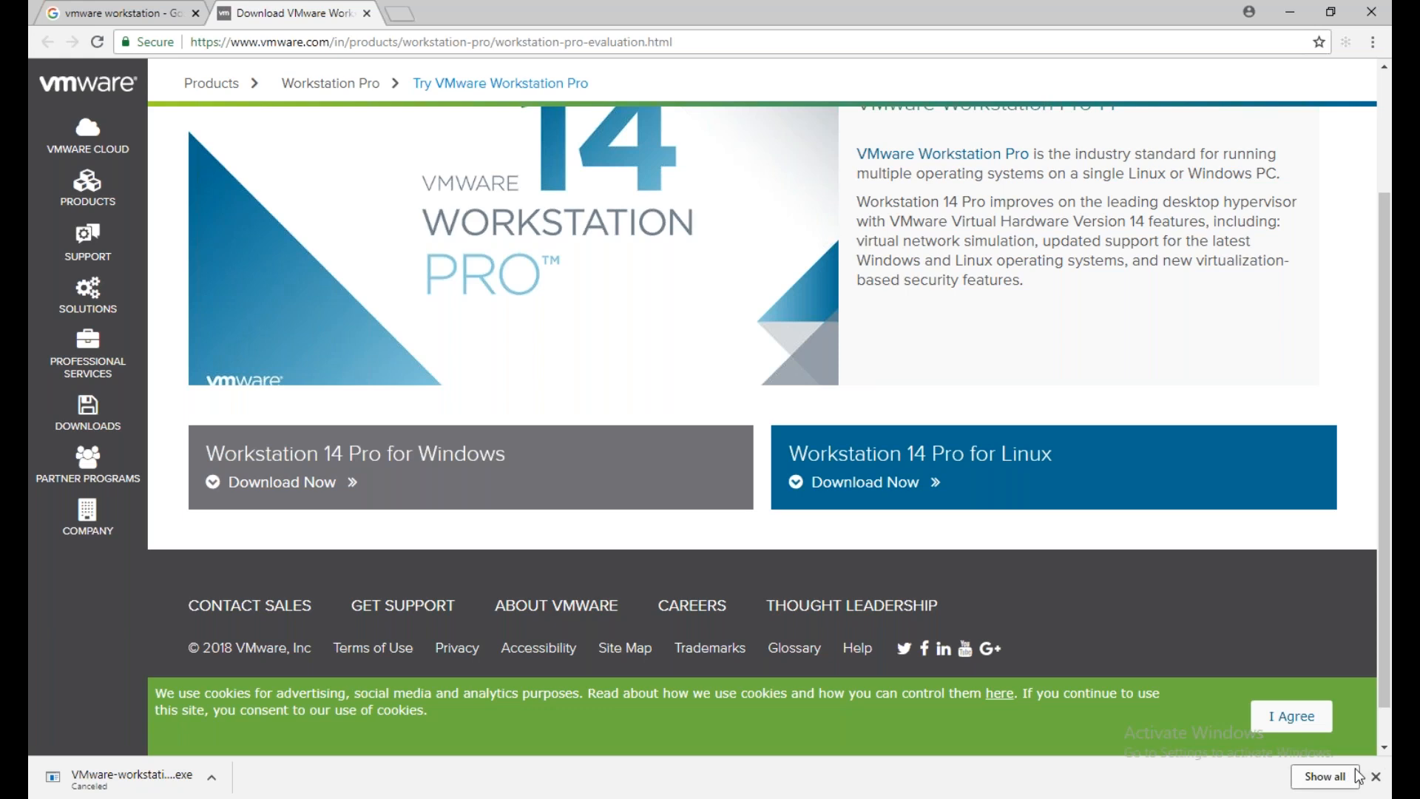
pyautogui.click(1376, 777)
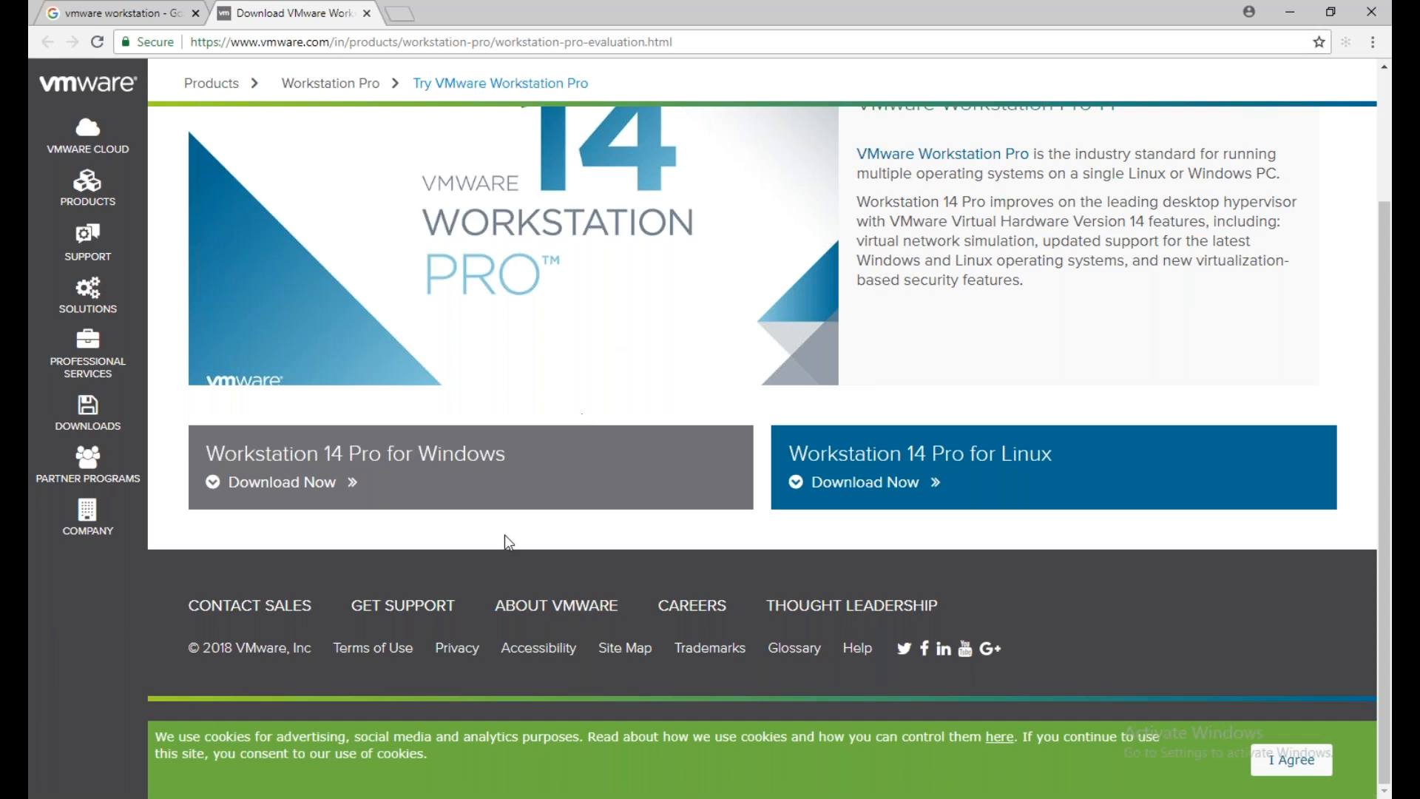
# Return to the Google results tab and search for "vmware workstation 14 keys"
pyautogui.scroll(1, 501, 544)
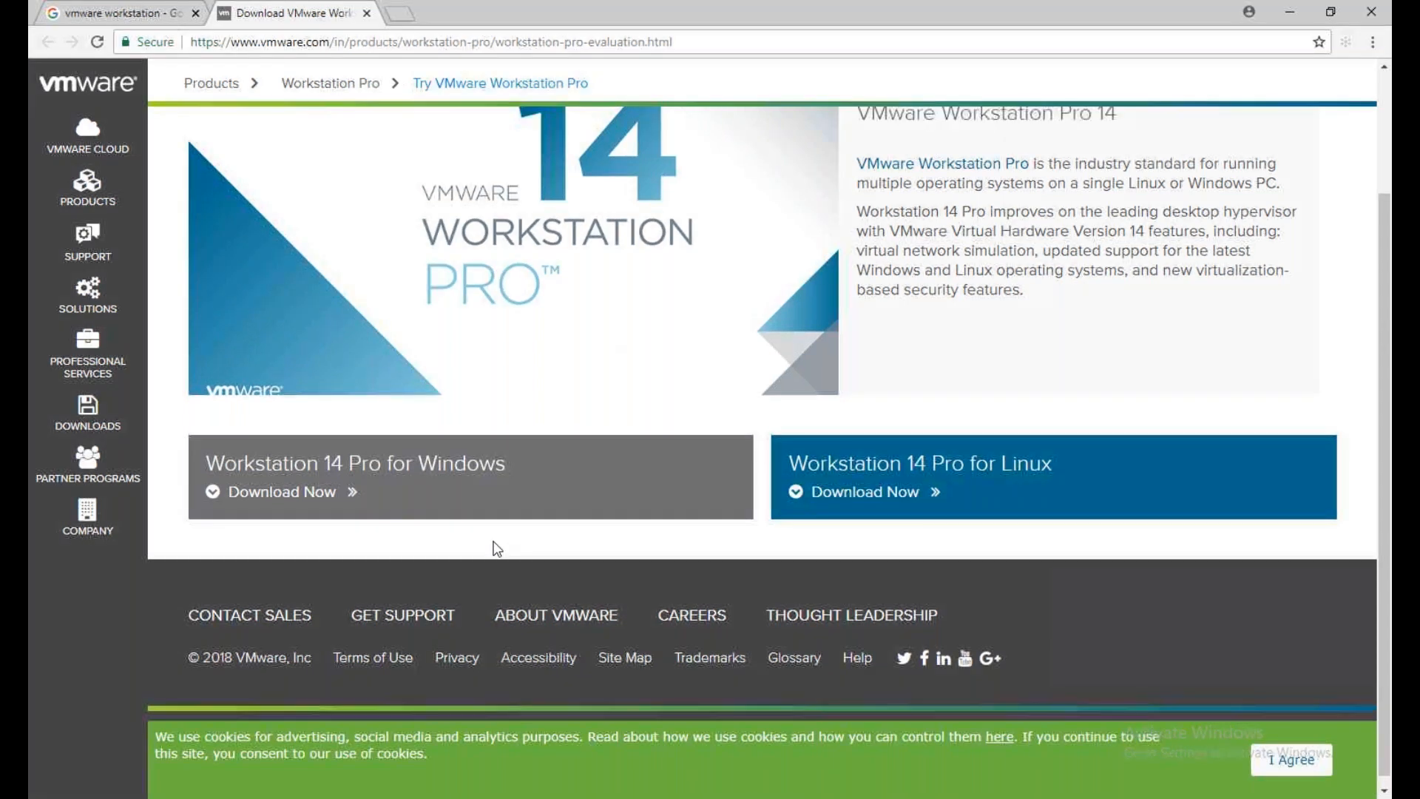
pyautogui.scroll(3, 497, 548)
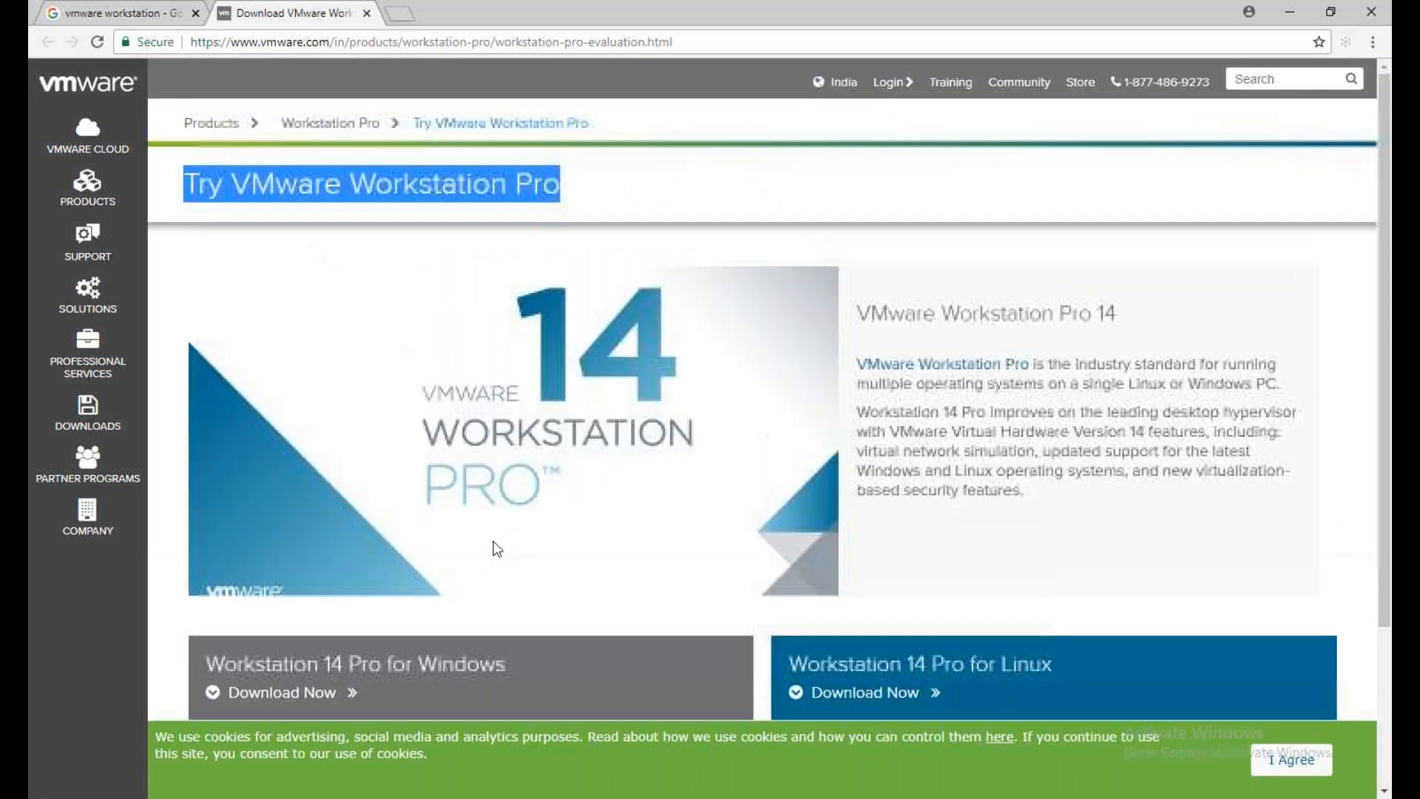
pyautogui.click(667, 205)
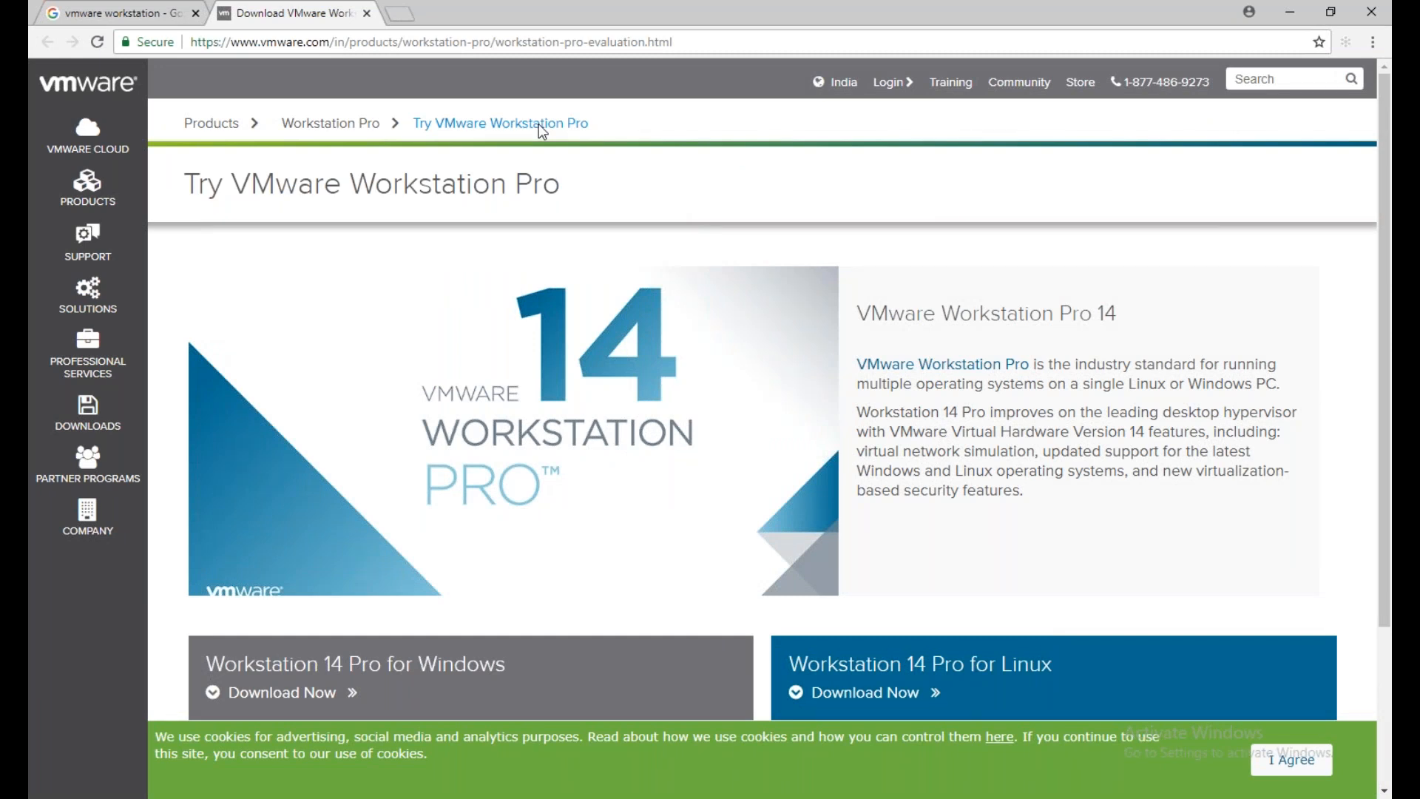
pyautogui.click(142, 26)
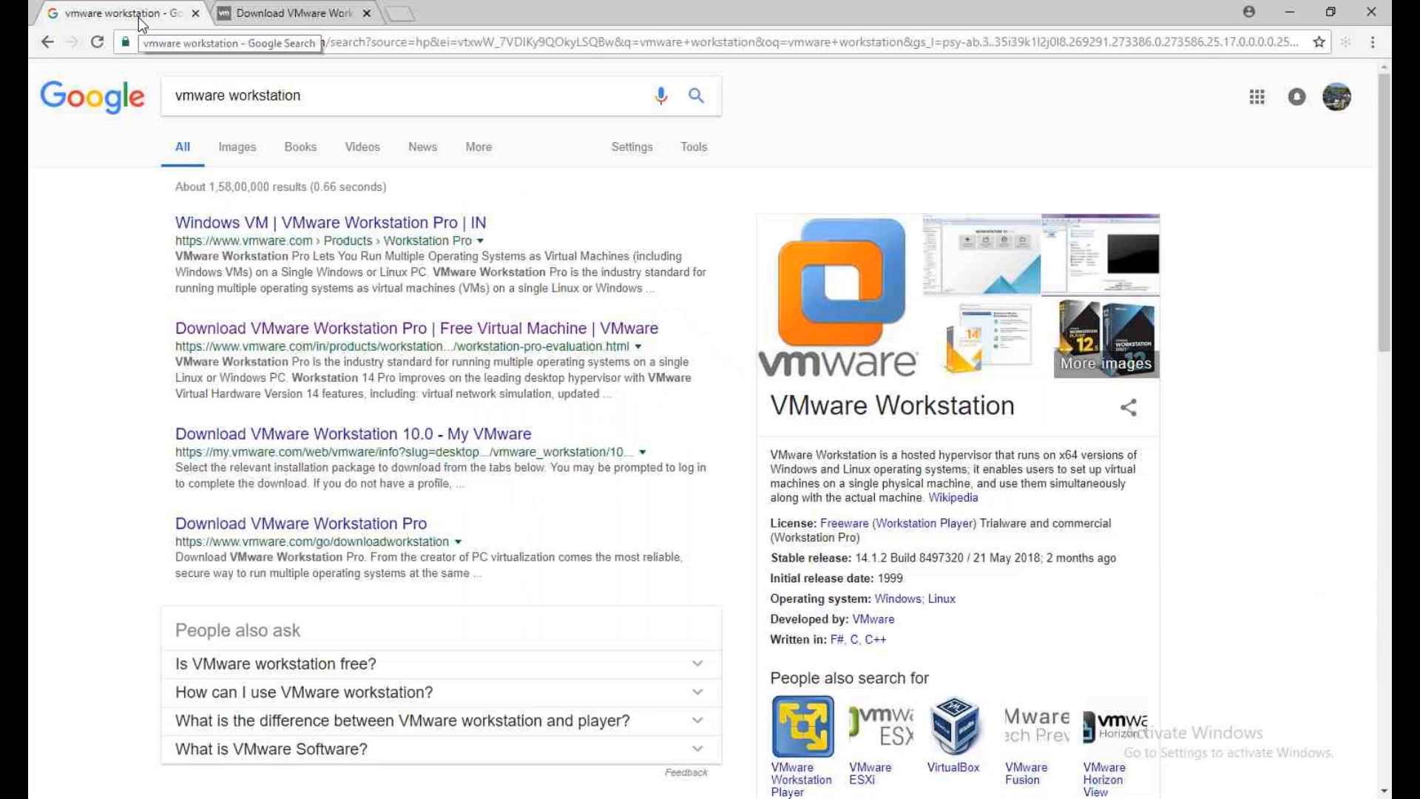
pyautogui.click(395, 108)
pyautogui.write('14 keys')
pyautogui.press('Return')
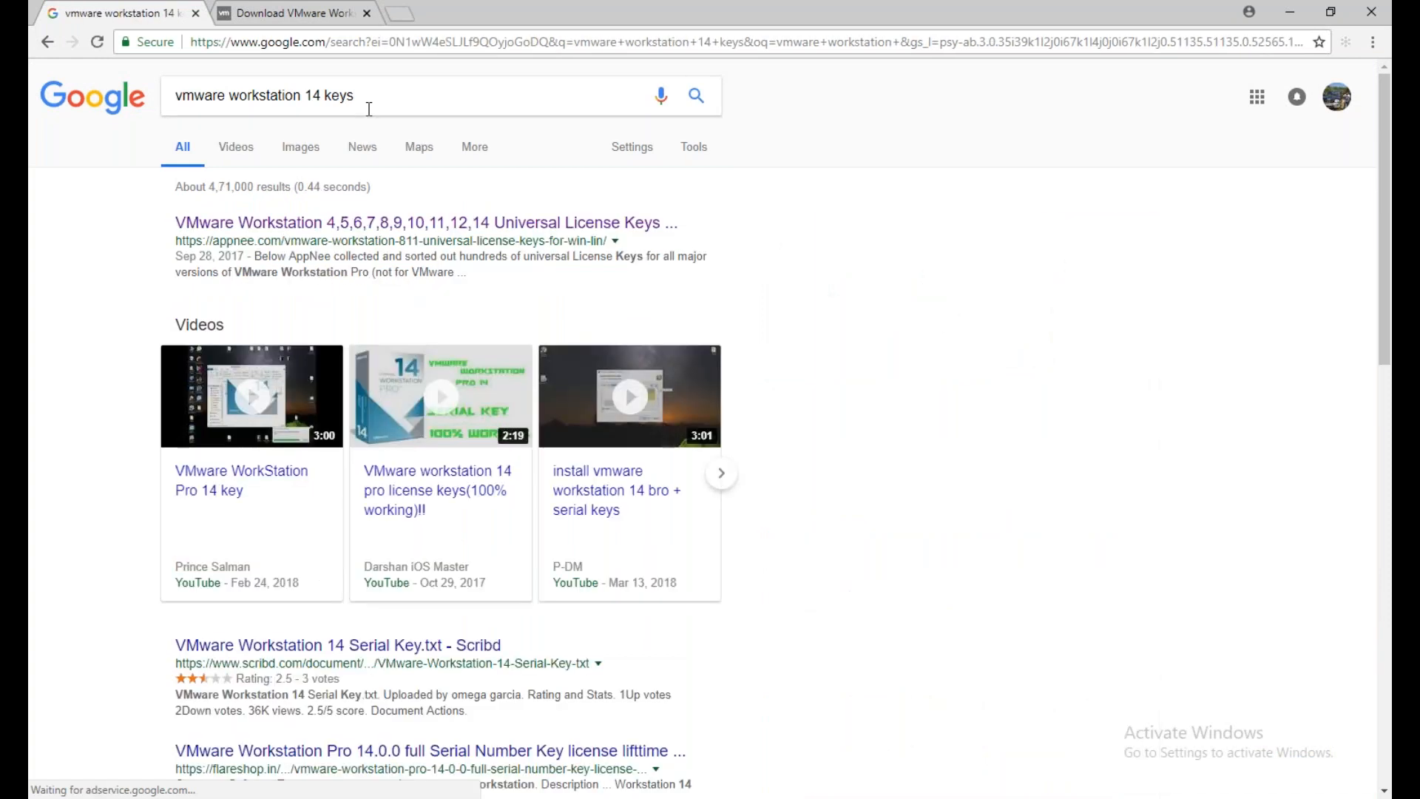
# Open the appnee.com result on VMware Workstation license keys and complete the site's security check
pyautogui.click(384, 229)
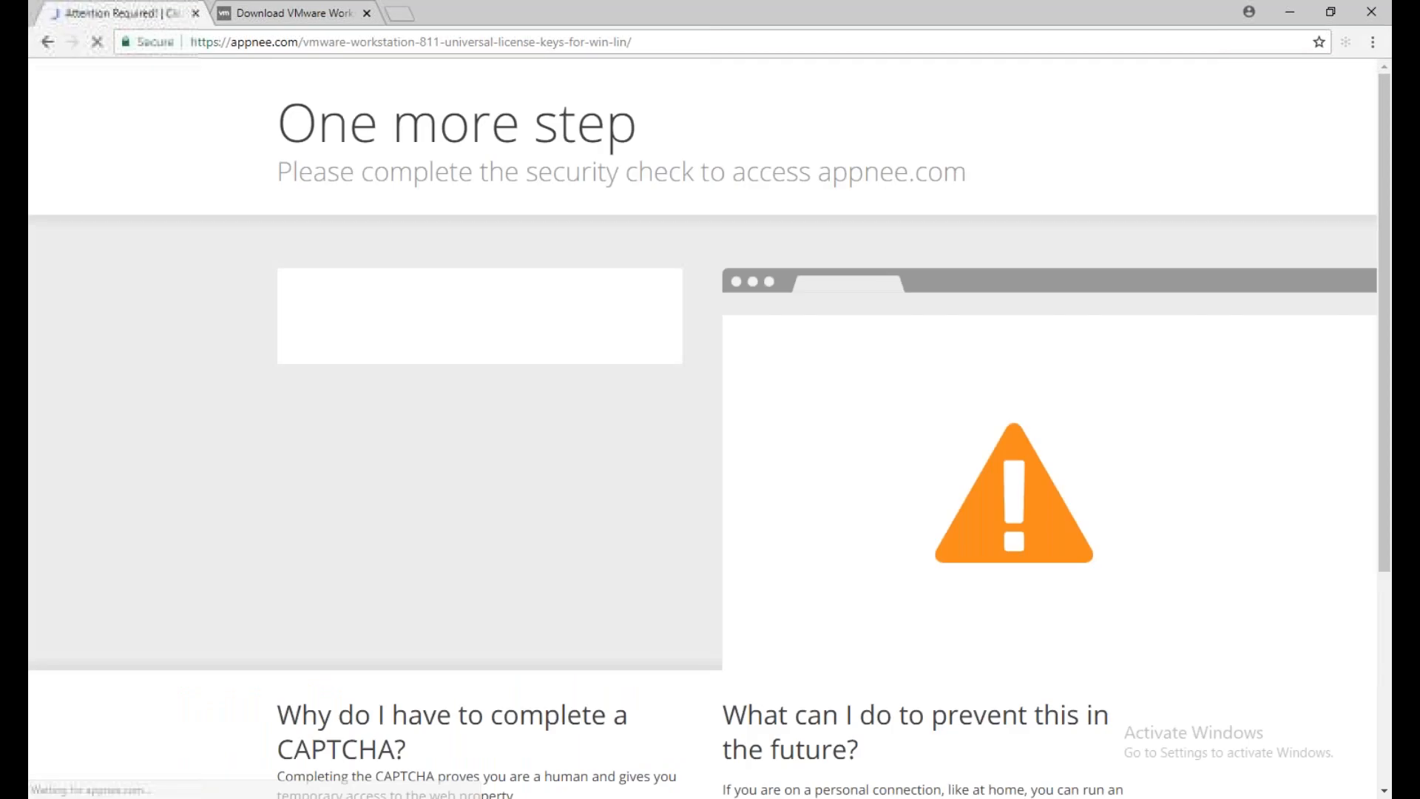
pyautogui.scroll(-4, 644, 448)
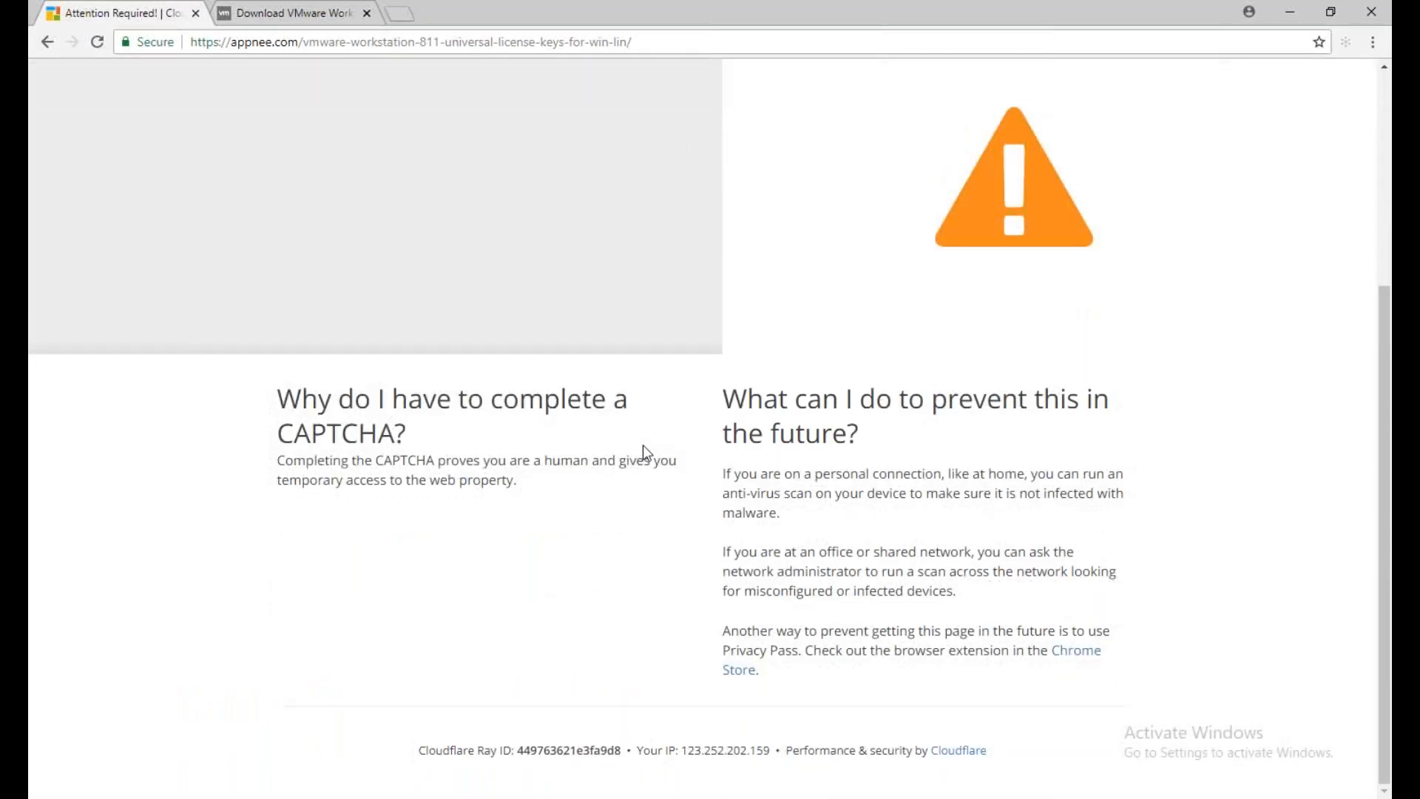
pyautogui.scroll(4, 642, 445)
pyautogui.click(314, 315)
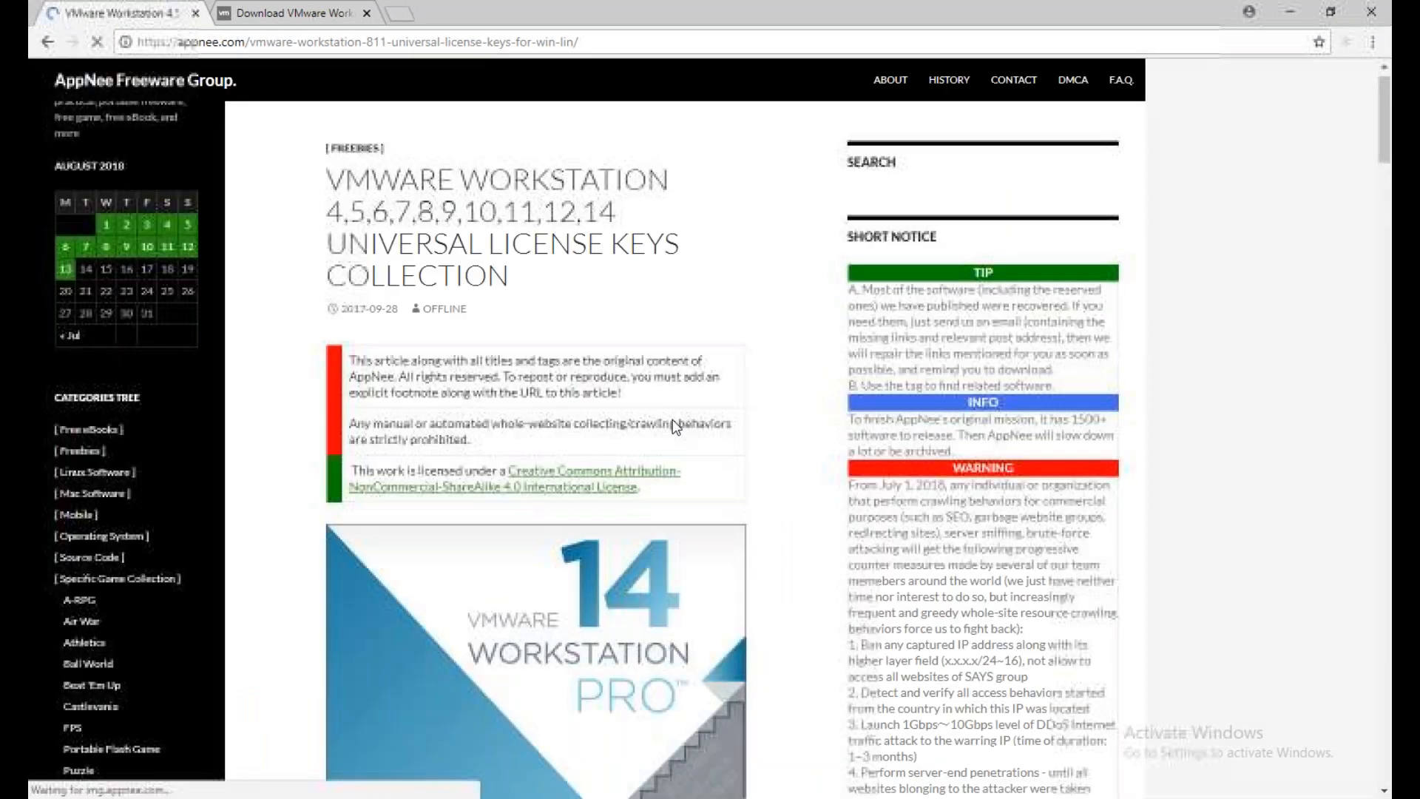
# Find the VMware Workstation 14.x.x row in the table and highlight its entries
pyautogui.scroll(-6, 674, 426)
pyautogui.scroll(-5, 672, 420)
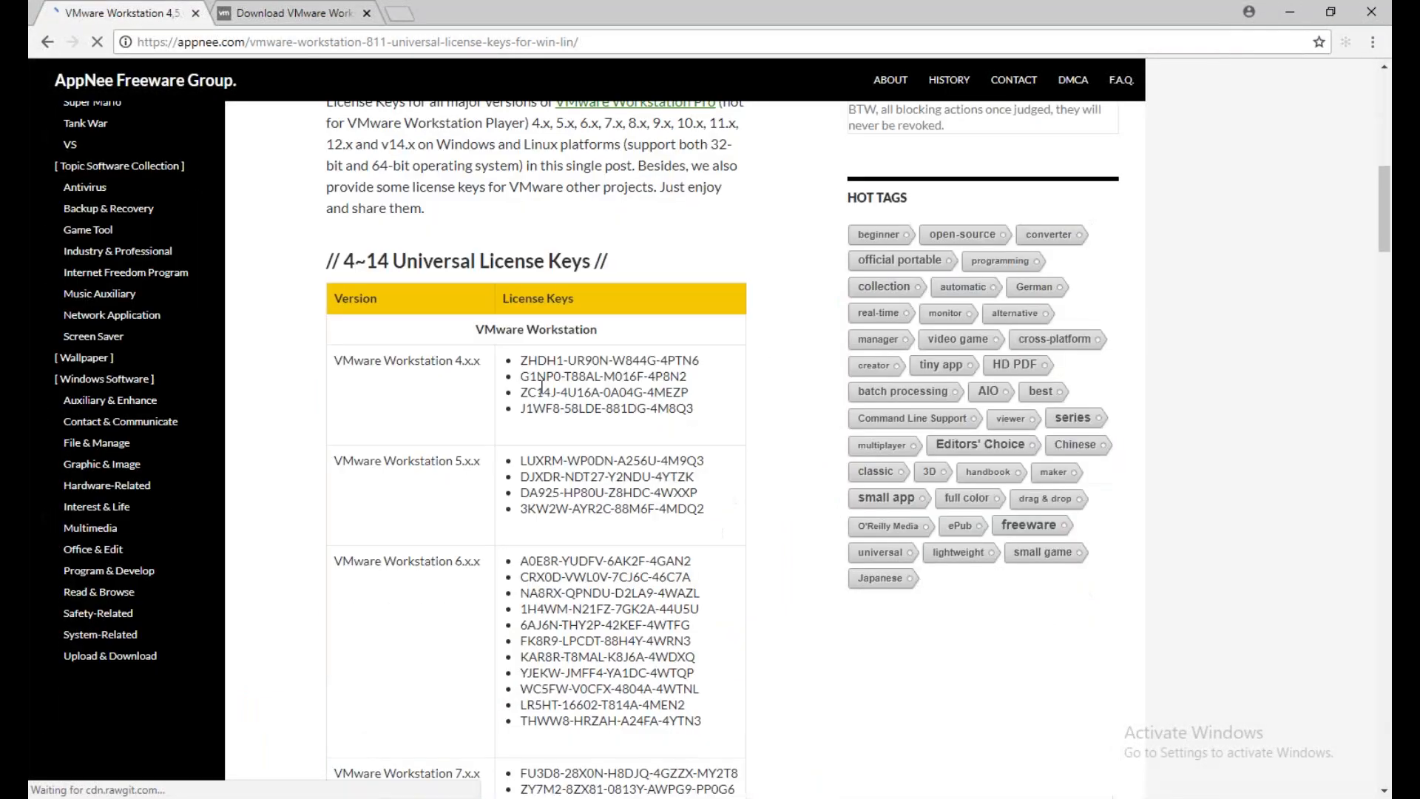
pyautogui.scroll(-20, 543, 387)
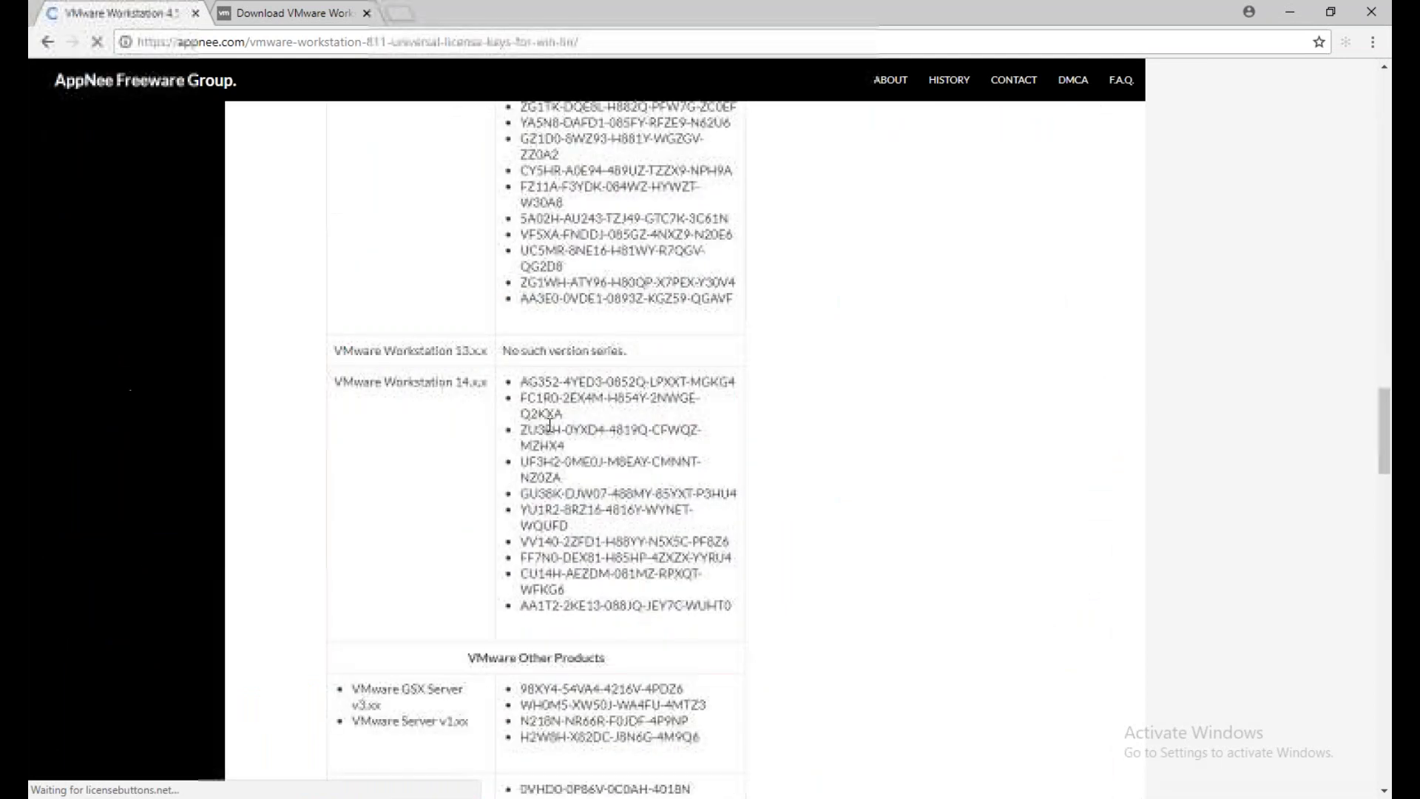
pyautogui.moveTo(744, 499); pyautogui.dragTo(520, 268)
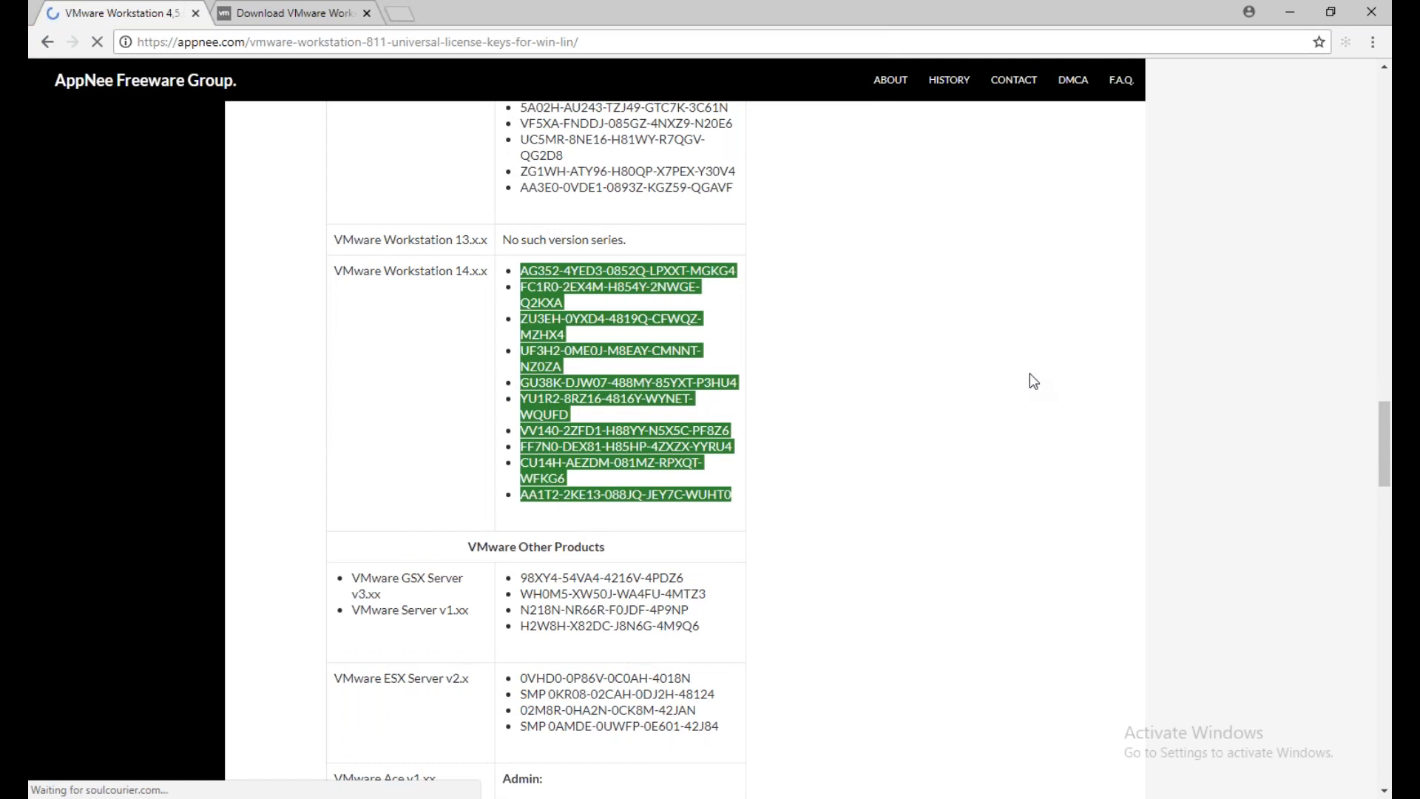
# Switch to VMware Workstation, check its product and license information in the About window, and close that window
pyautogui.press('super+r')
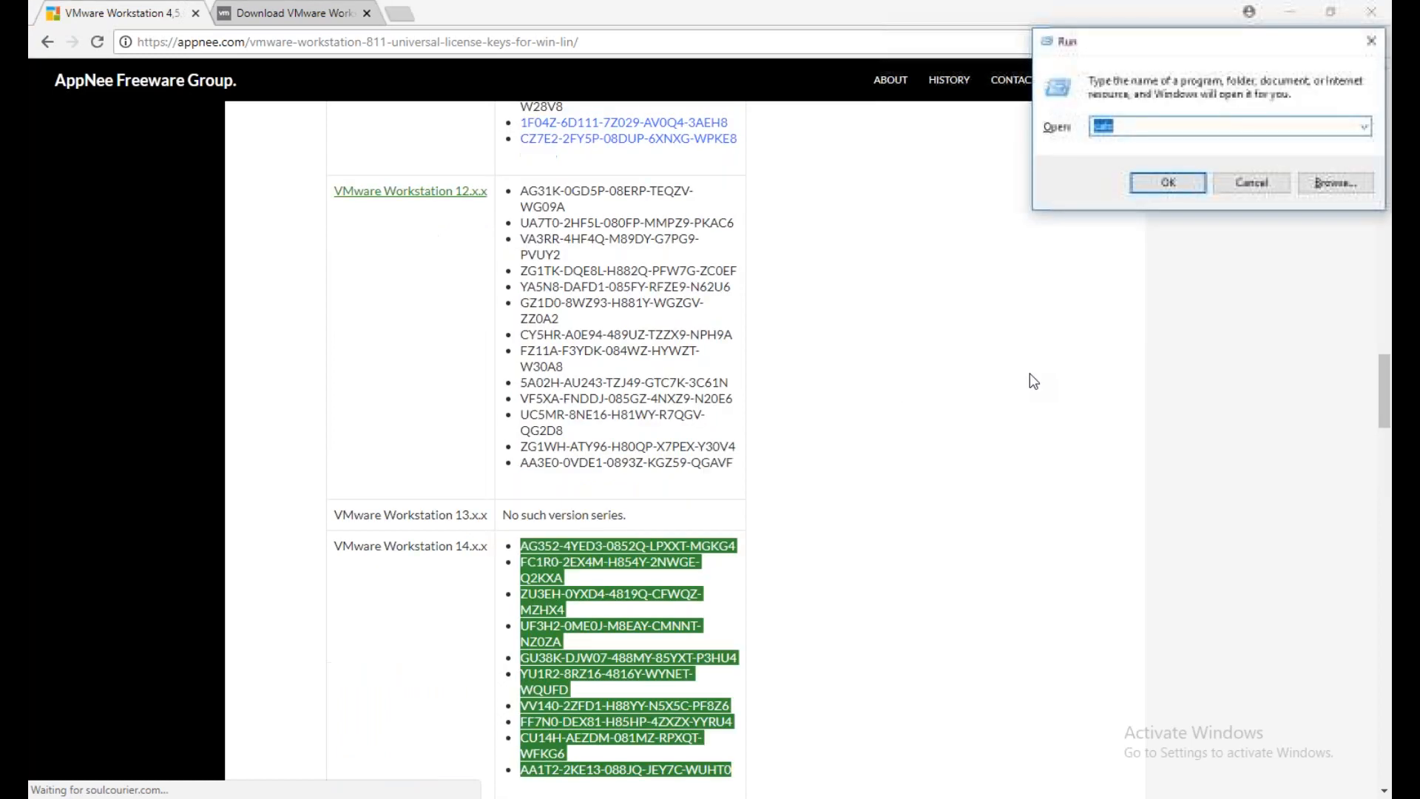
pyautogui.press('Return')
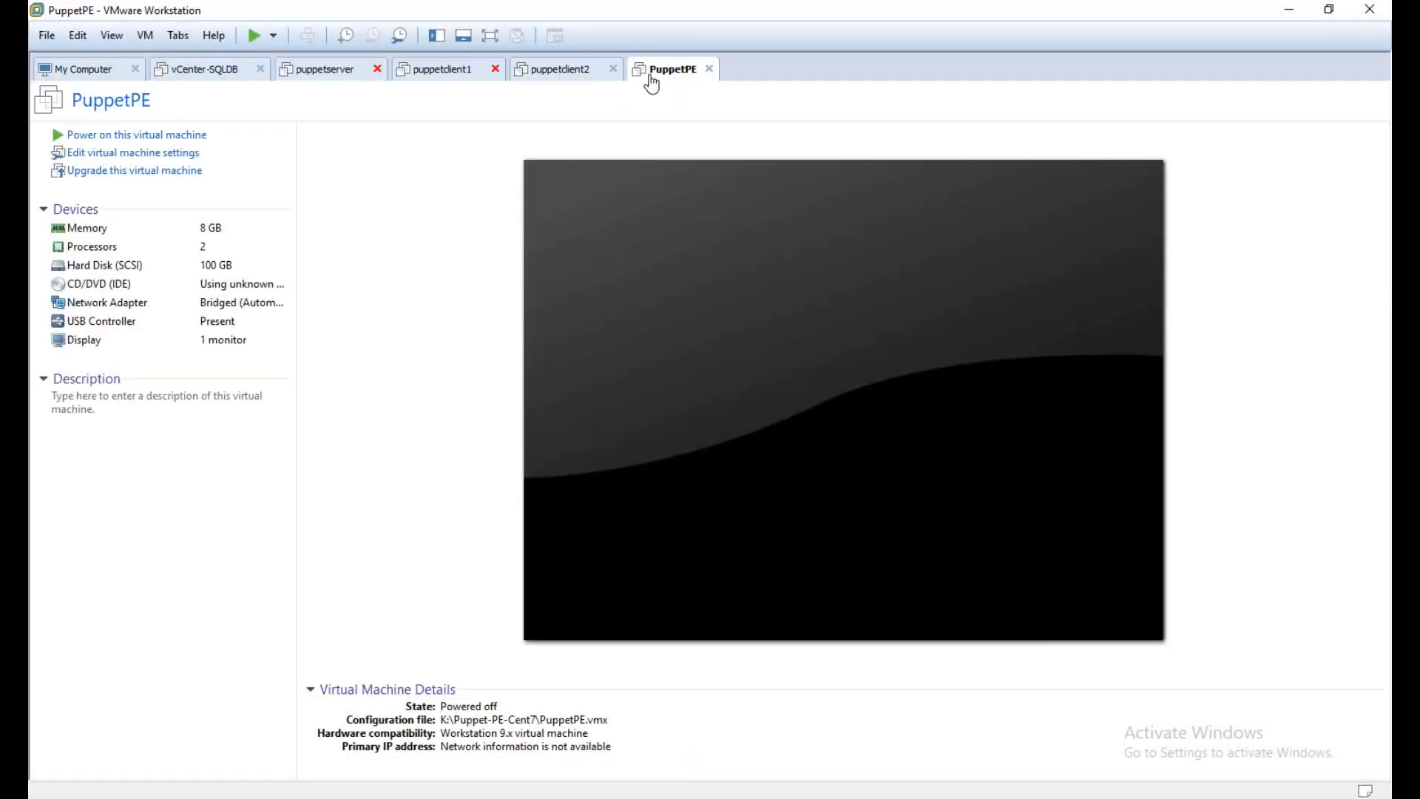
pyautogui.click(216, 39)
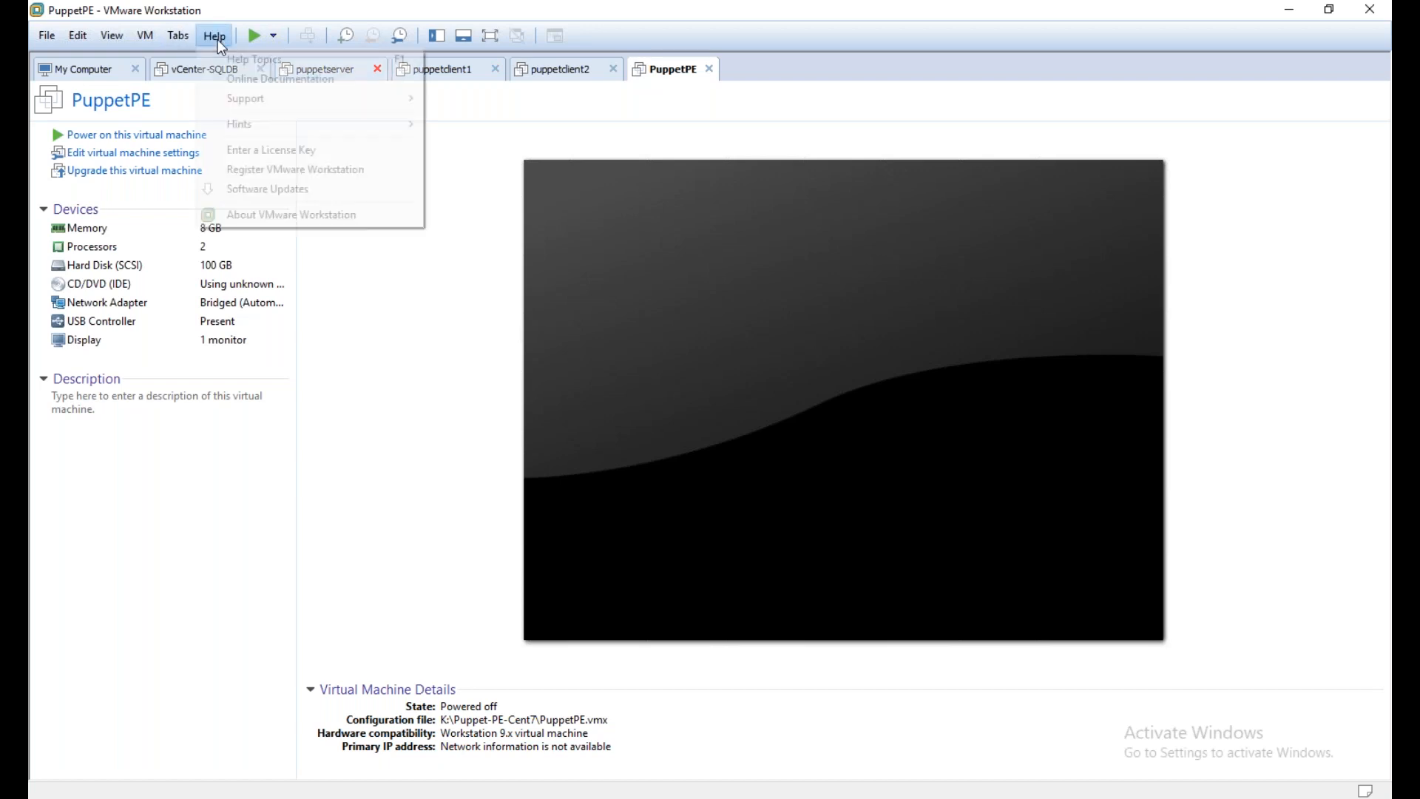
pyautogui.click(291, 214)
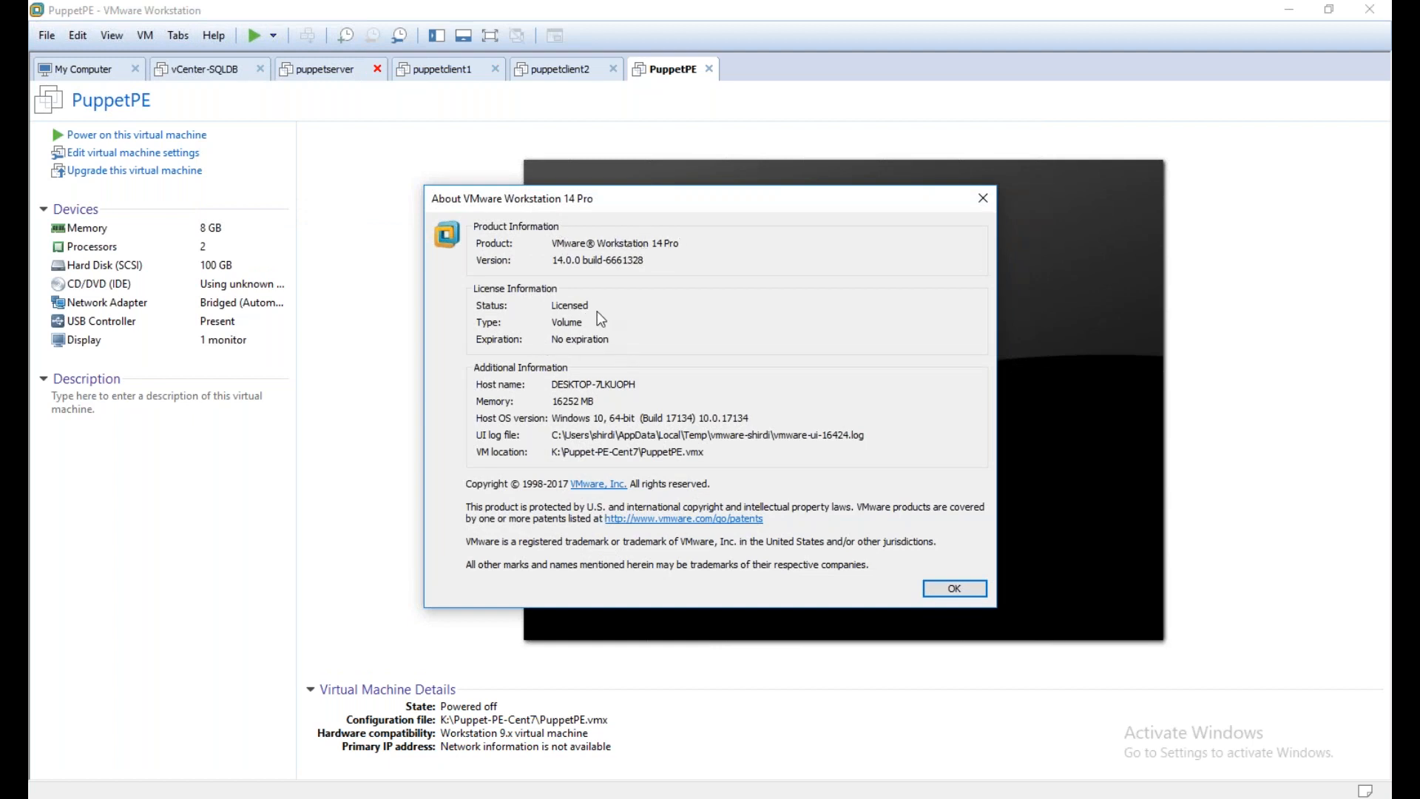
pyautogui.click(978, 595)
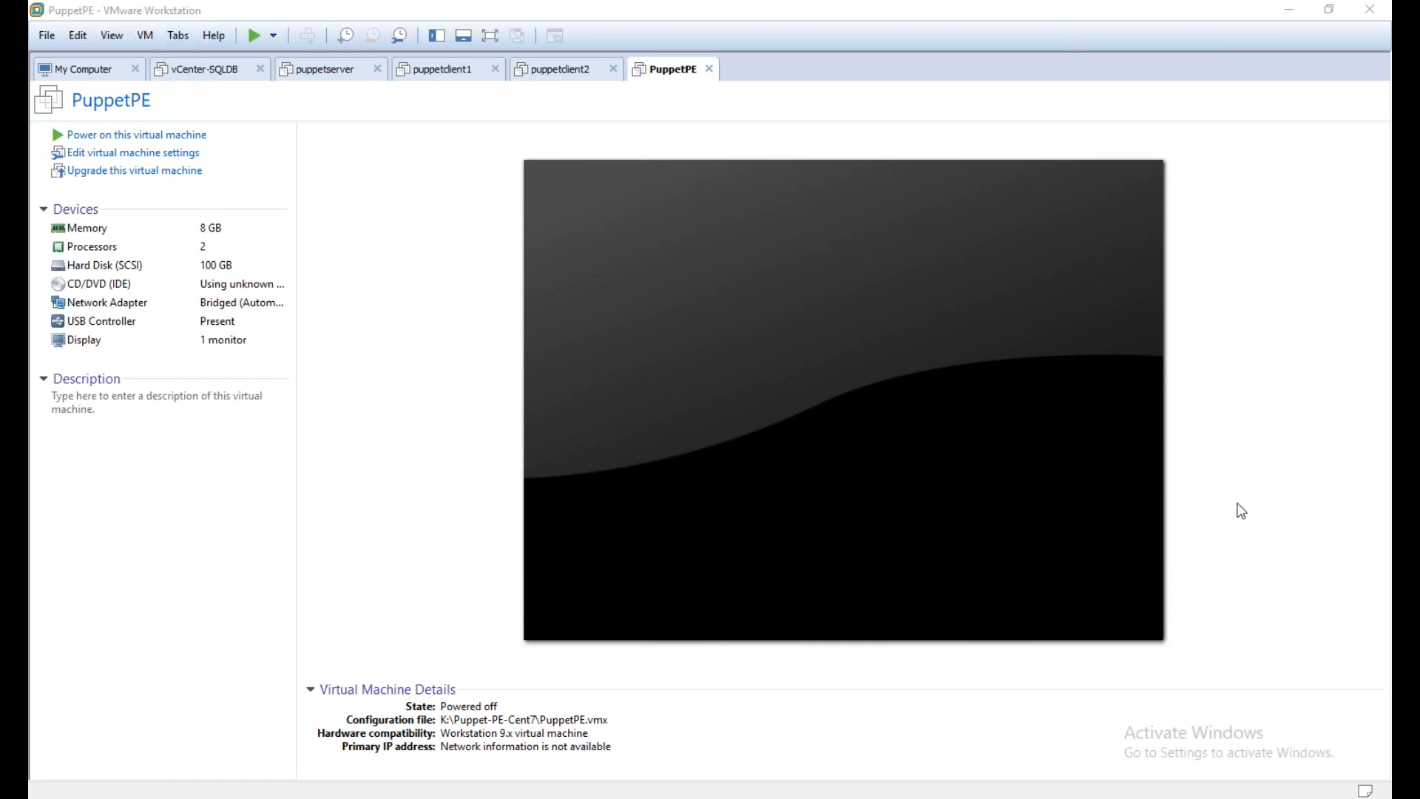
# Look through the puppetclient1, puppetserver and vCenter-SQLDB virtual machines, and return to PuppetPE
pyautogui.click(548, 70)
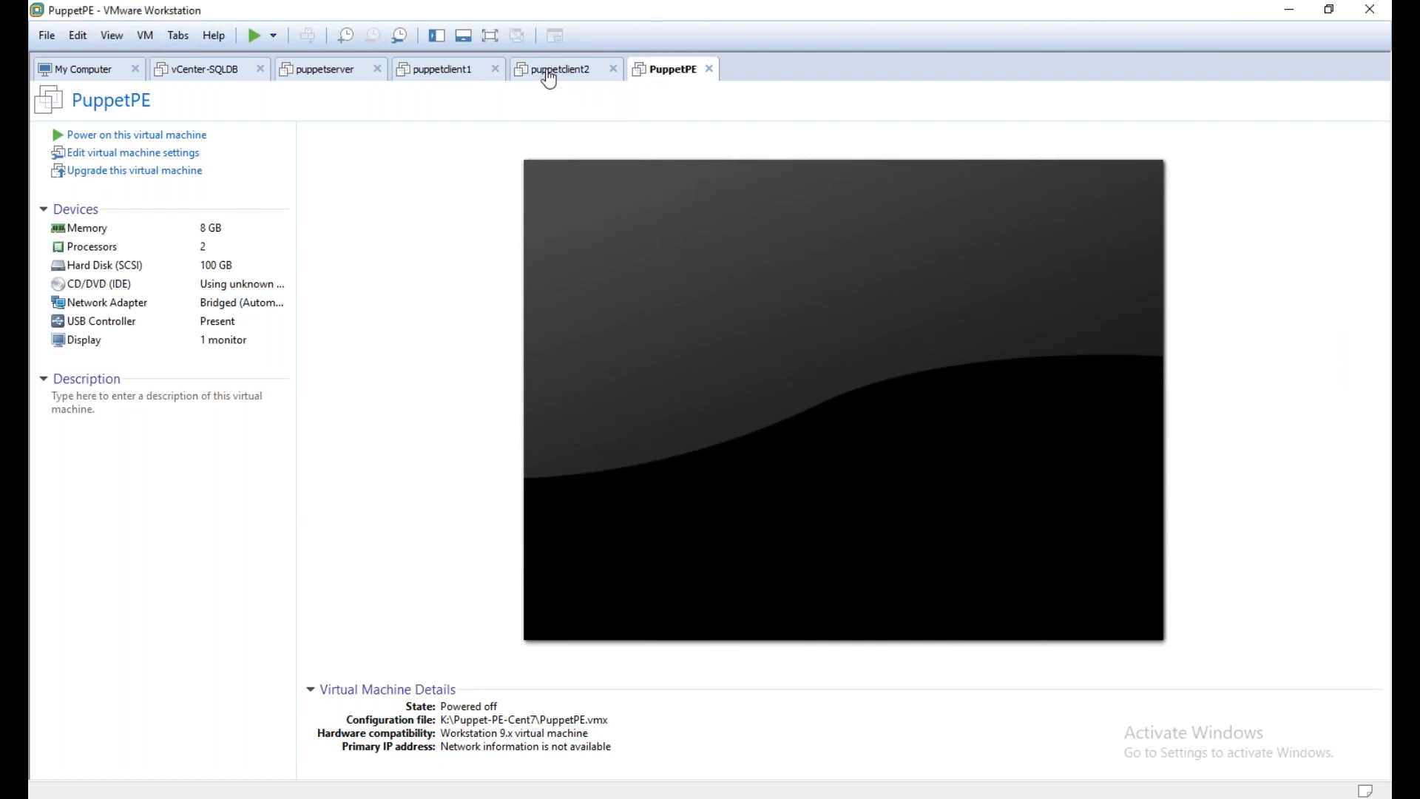
pyautogui.click(436, 70)
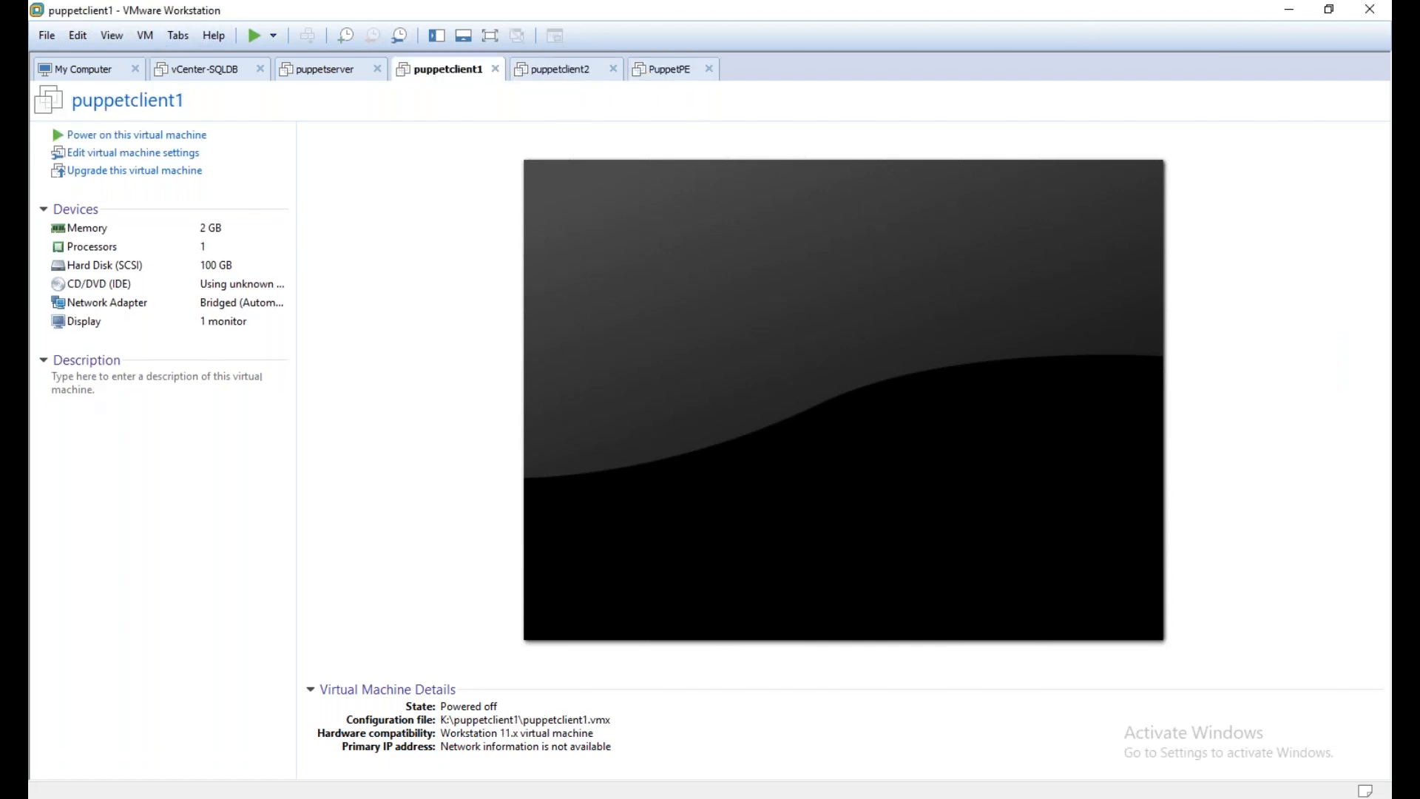
pyautogui.click(325, 70)
pyautogui.click(259, 74)
pyautogui.click(672, 83)
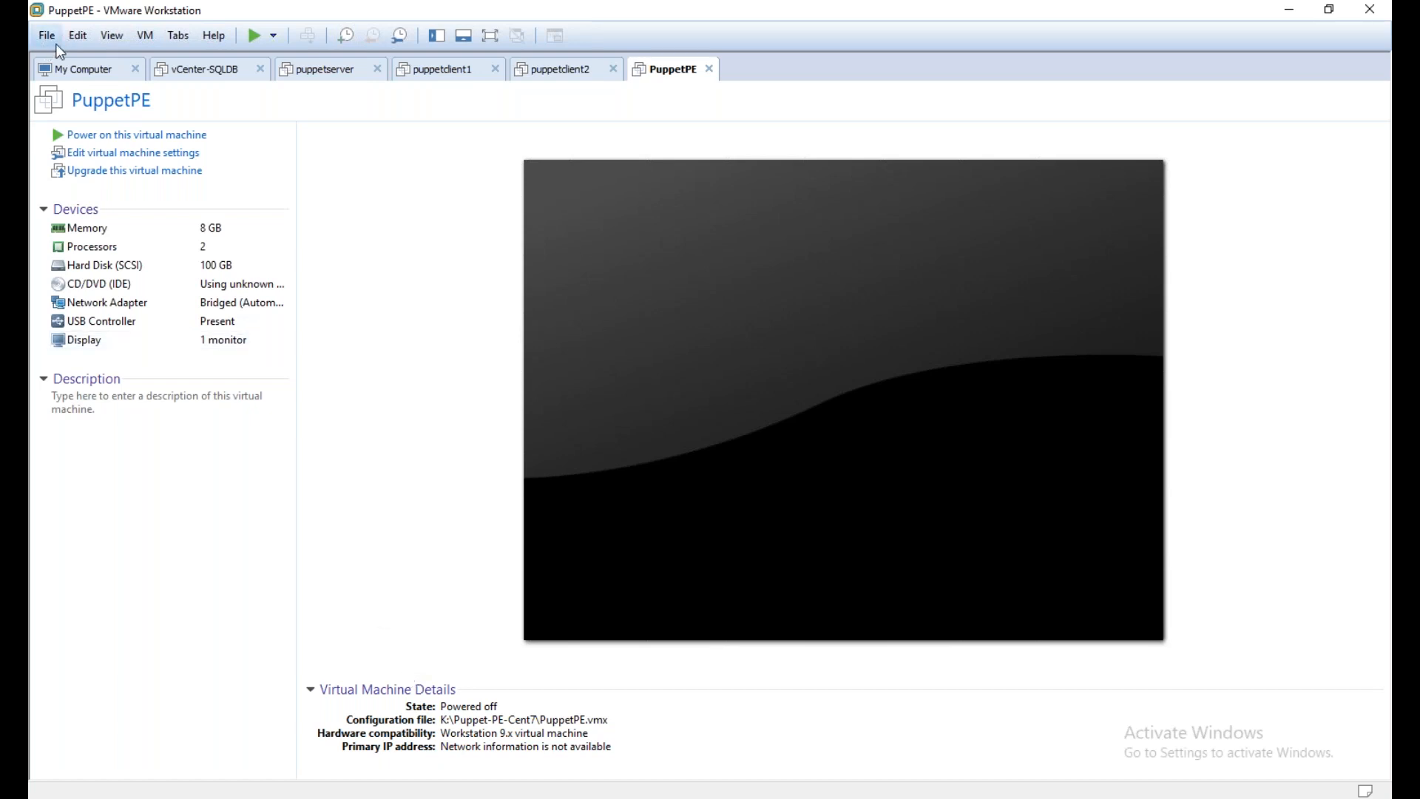
# Switch to the Notepad outline and add an indented "Client Operating System" line below item 2, set off by blank lines
pyautogui.moveTo(1406, 225)
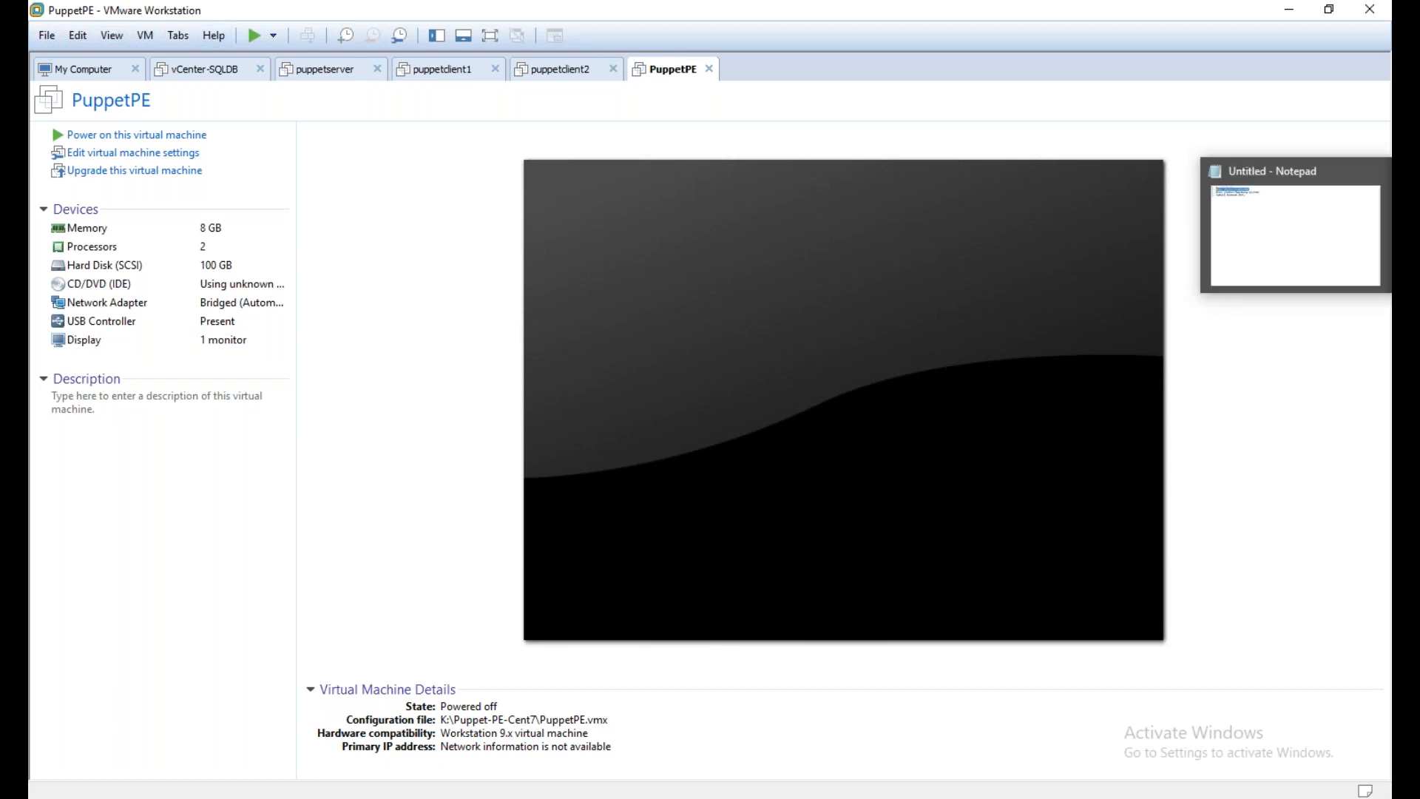
pyautogui.click(1324, 232)
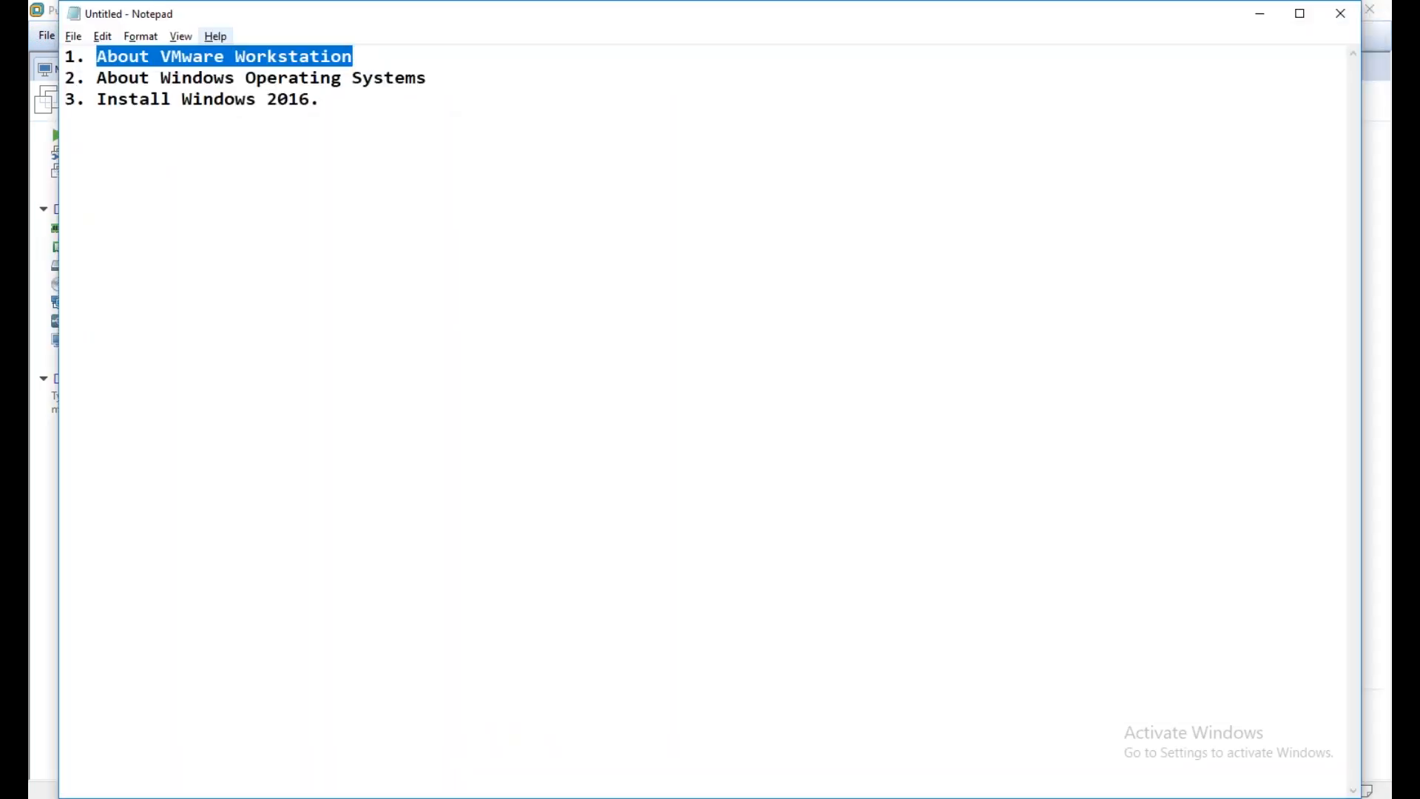
pyautogui.moveTo(97, 77); pyautogui.dragTo(453, 82)
pyautogui.click(459, 74)
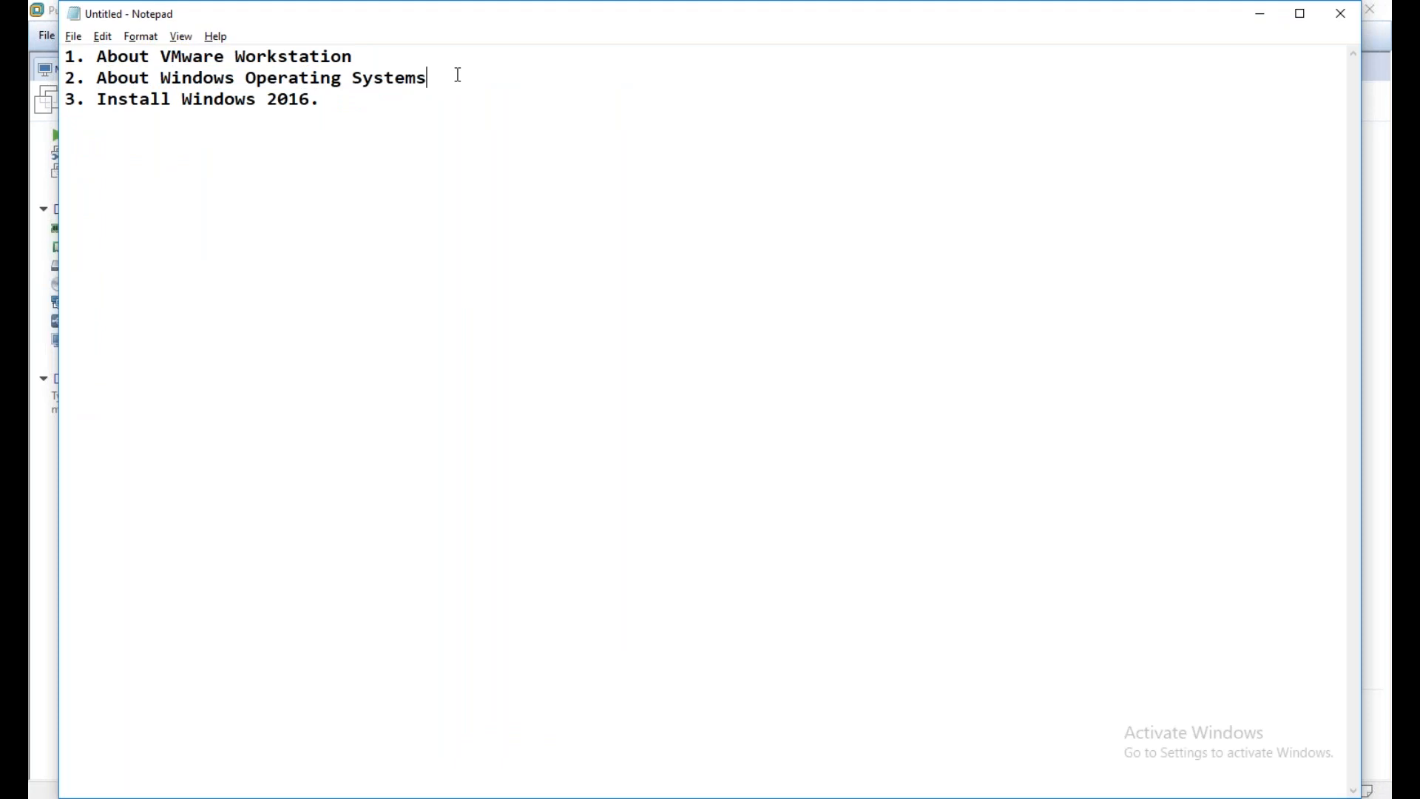
pyautogui.press('Return')
pyautogui.press('Return')
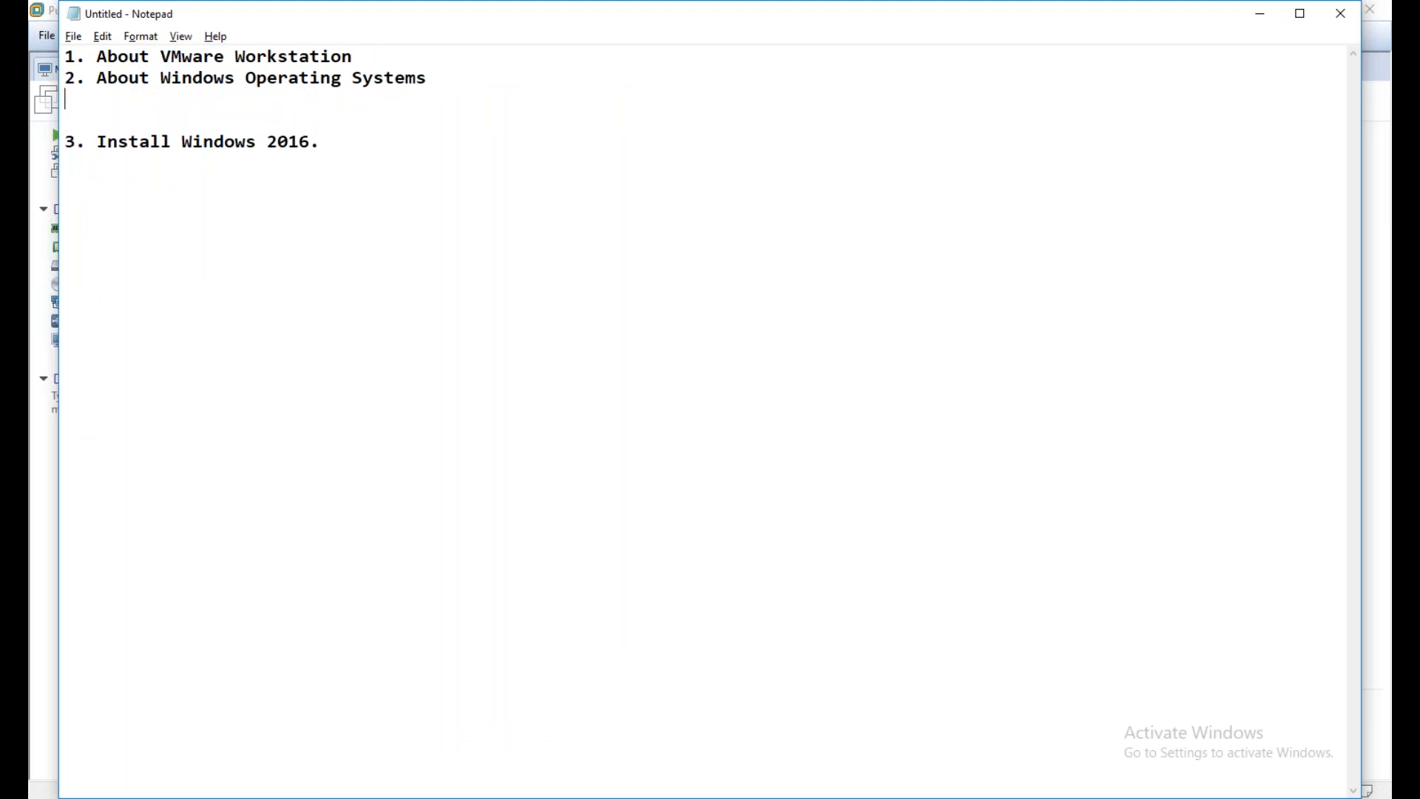
pyautogui.press('Return')
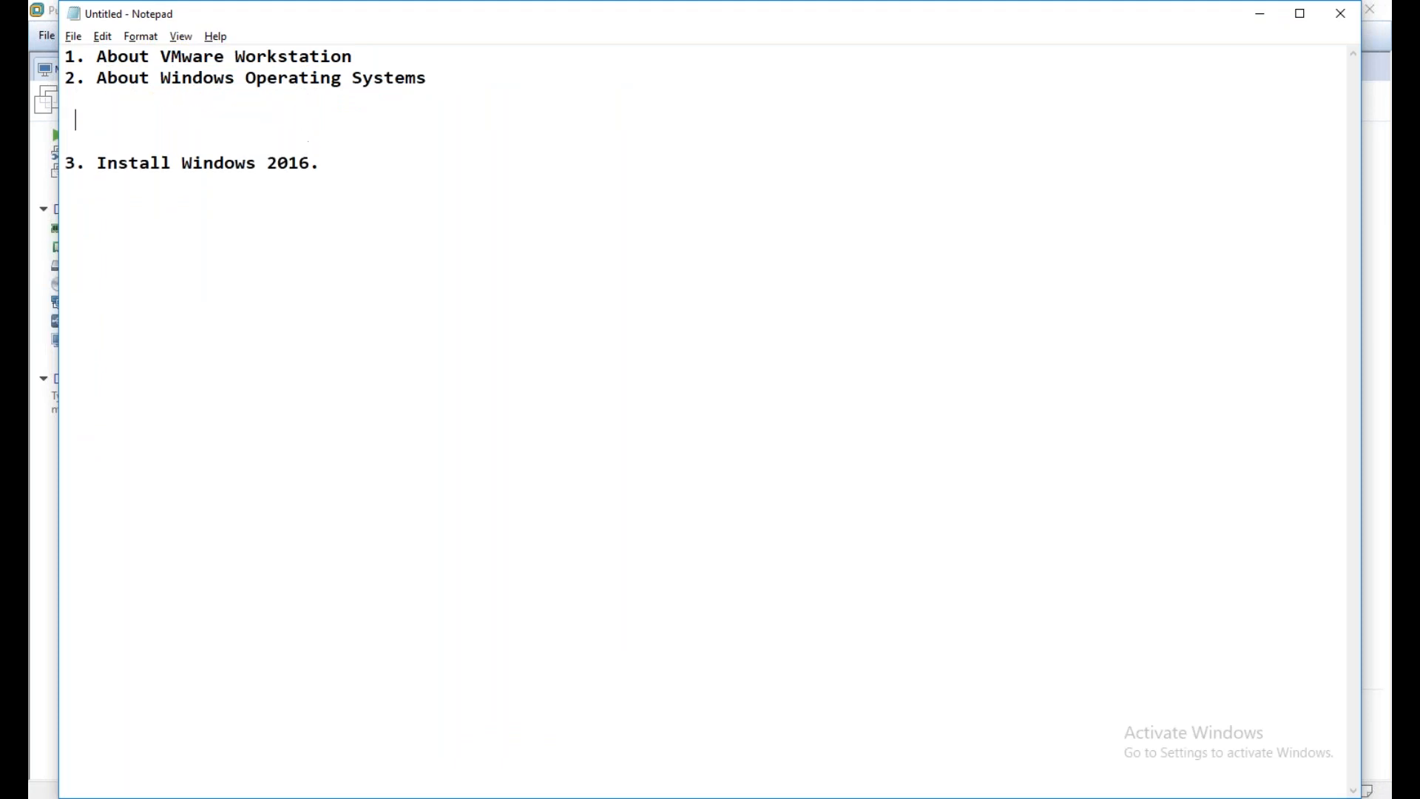
pyautogui.write('Client Operating Sy')
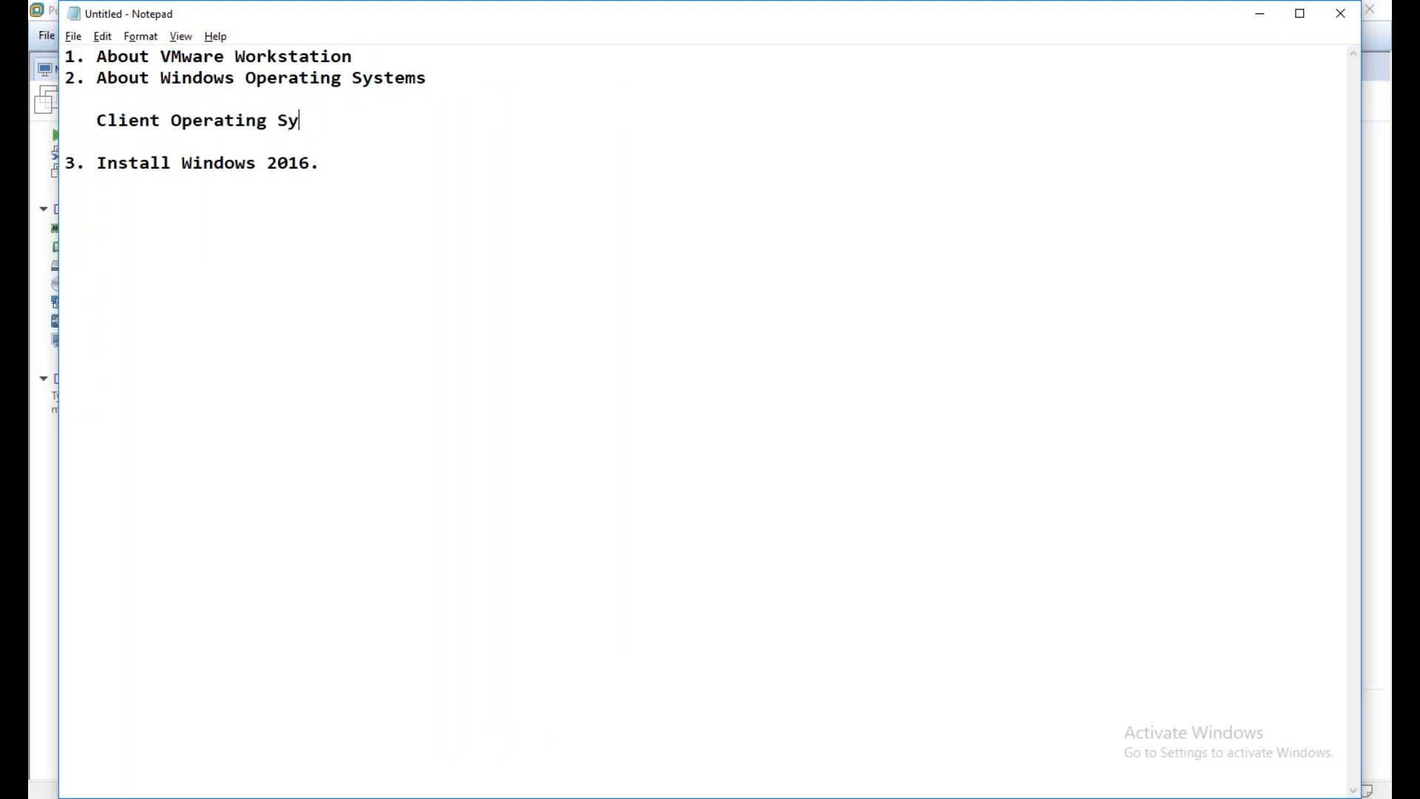
pyautogui.write('stem - Win XP,')
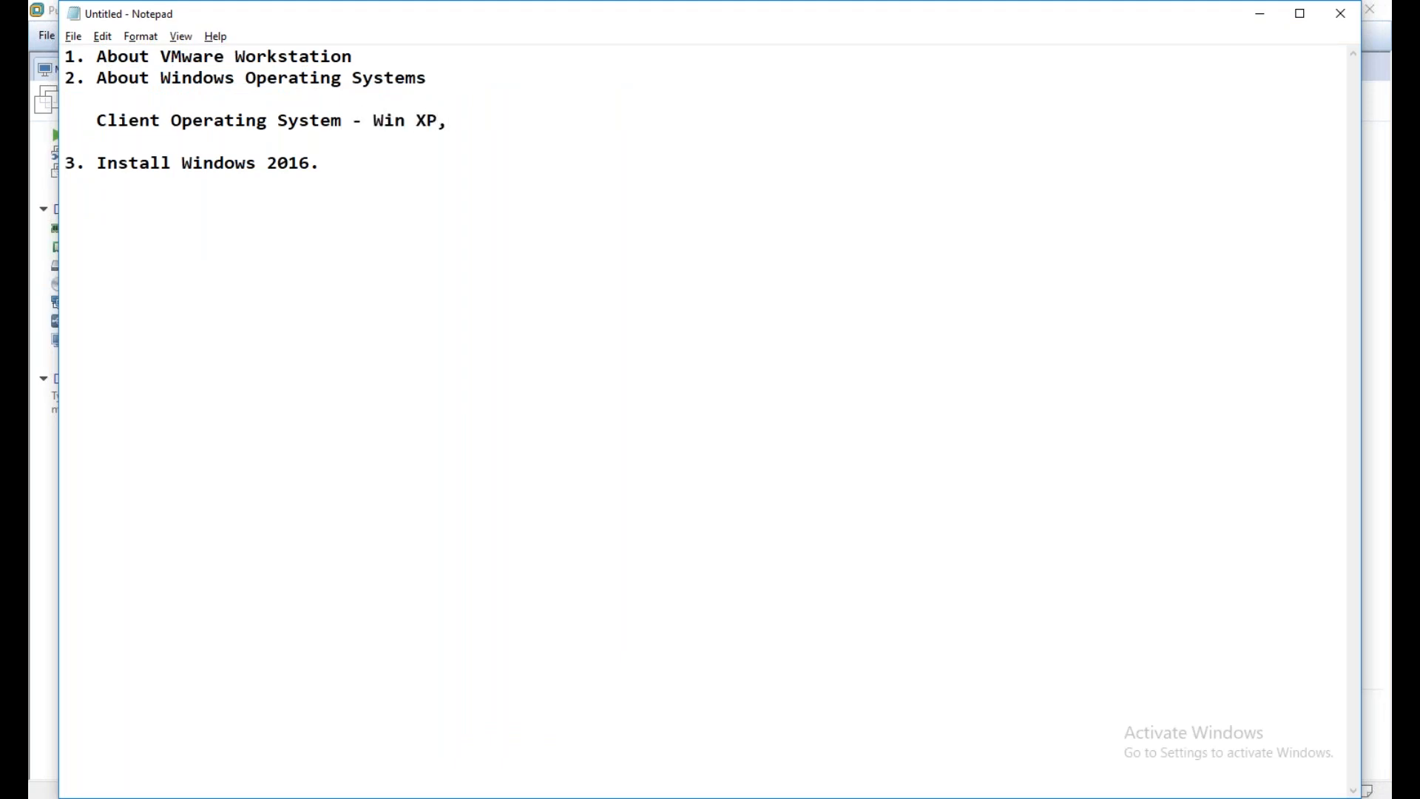
pyautogui.write(' Vista, Win 7, Windows ')
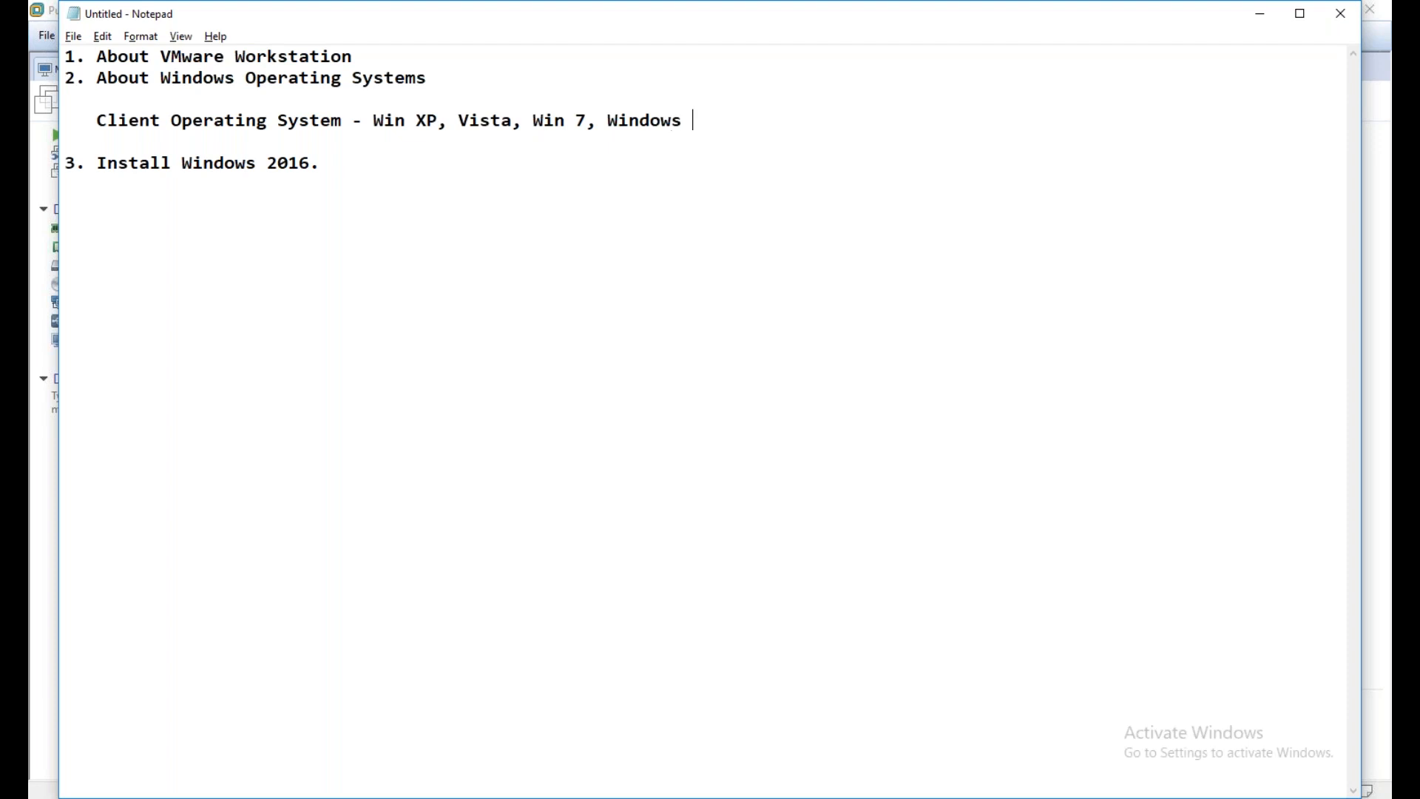
pyautogui.write('10')
# Complete the client line with "- Win XP, Vista, Win 7, Windows 10."
pyautogui.write('.')
# Below a blank line, add "Server Operating System - Win 2003, Win 2008, win 2012" under the client line
pyautogui.press('Return')
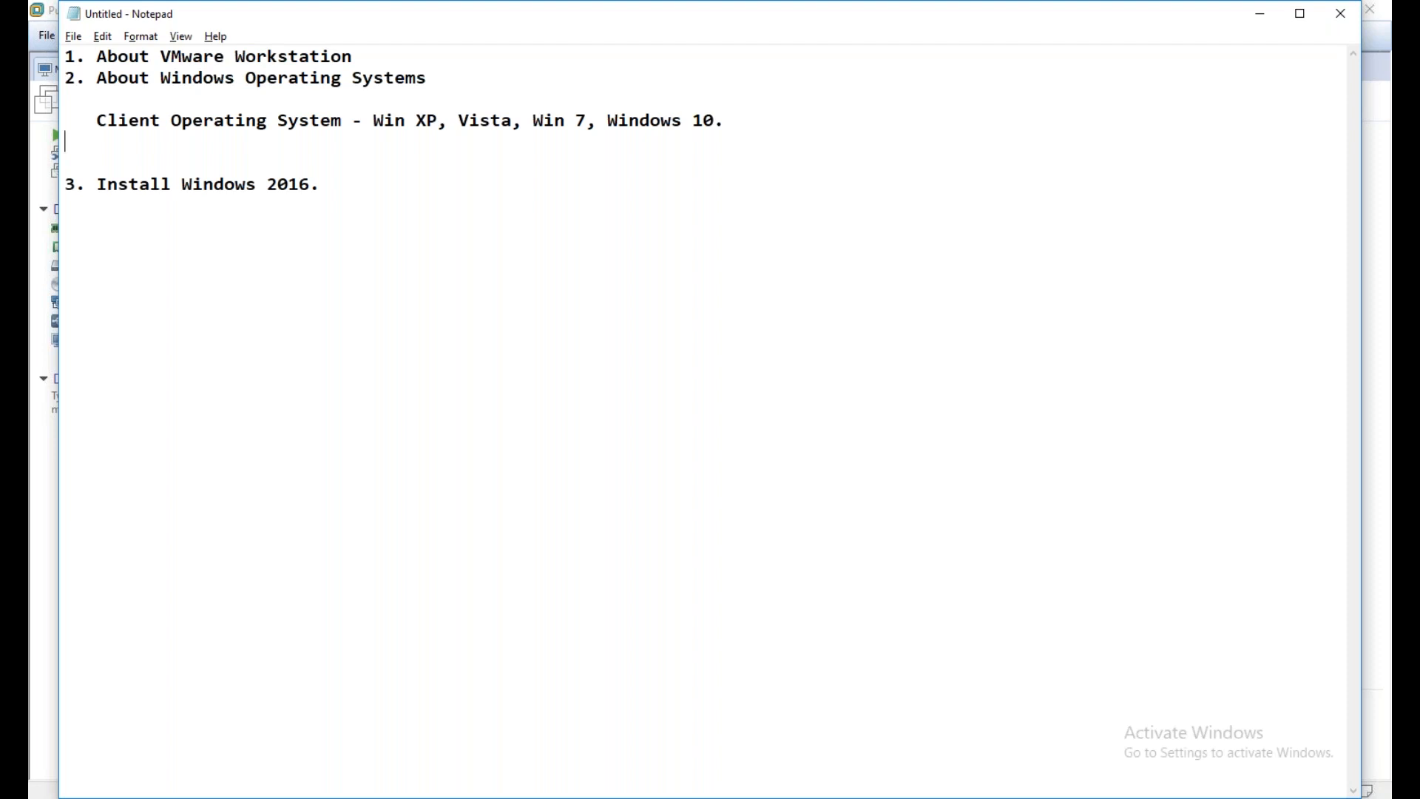
pyautogui.press('Return')
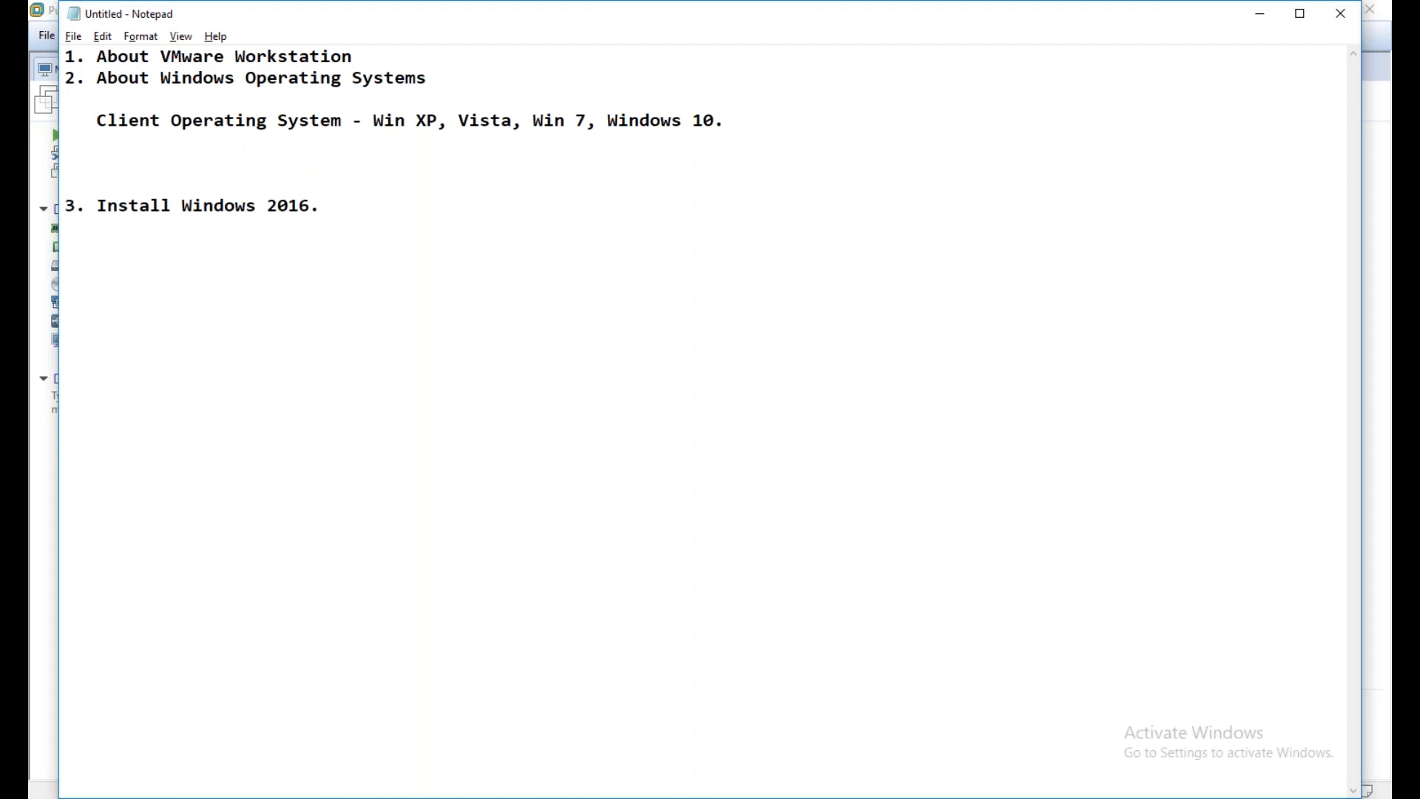
pyautogui.write('Server Operating')
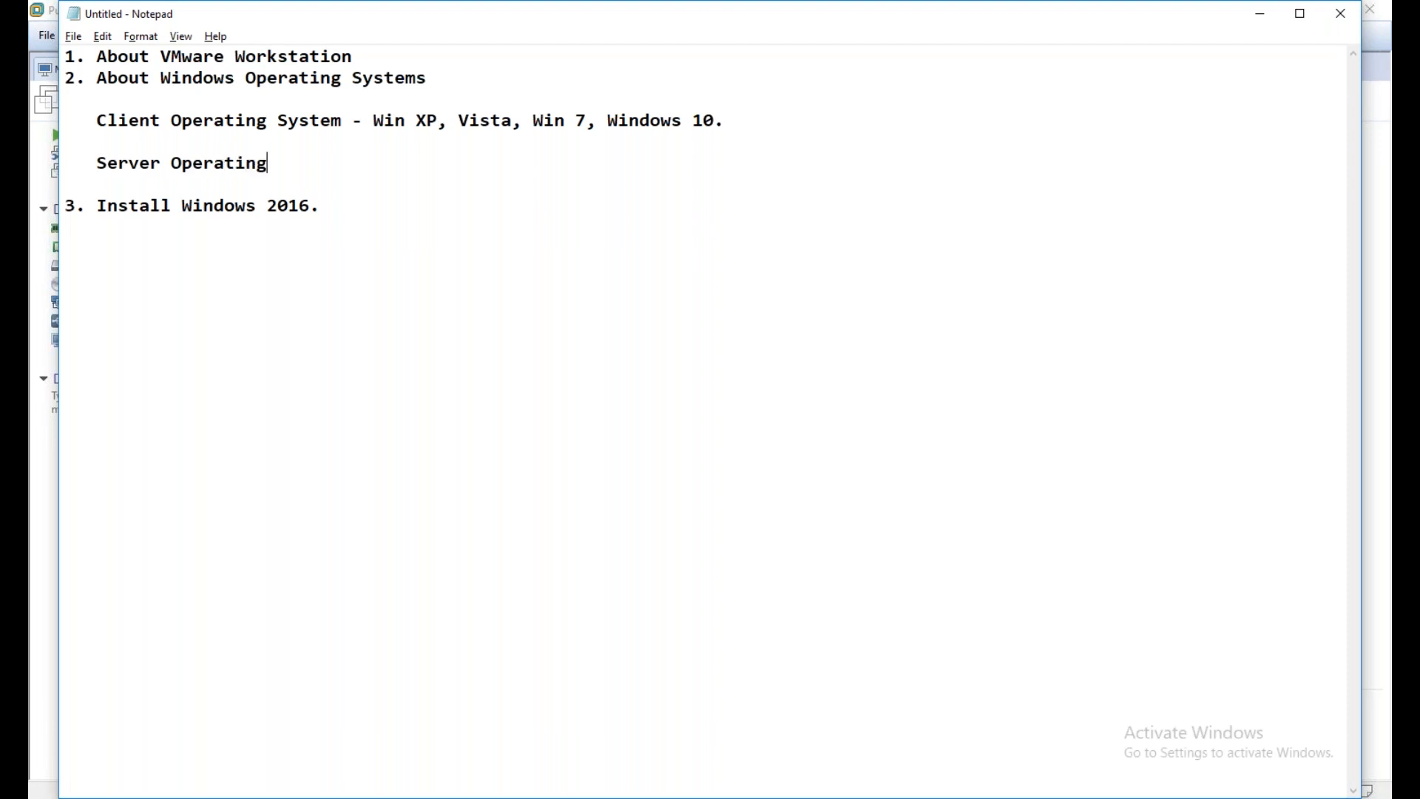
pyautogui.write(' System -')
pyautogui.write('Win 2003')
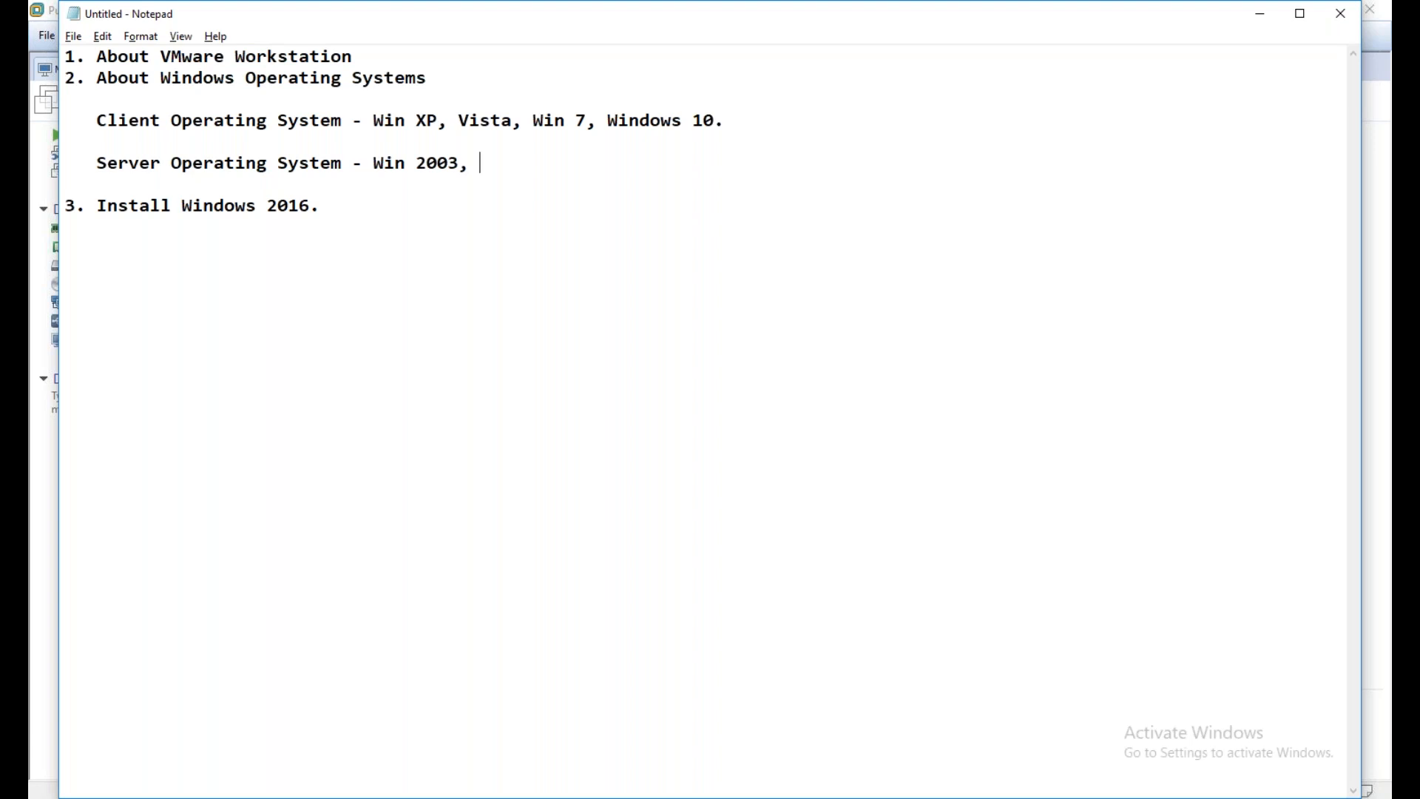
pyautogui.write(', Win 2008, win 2012')
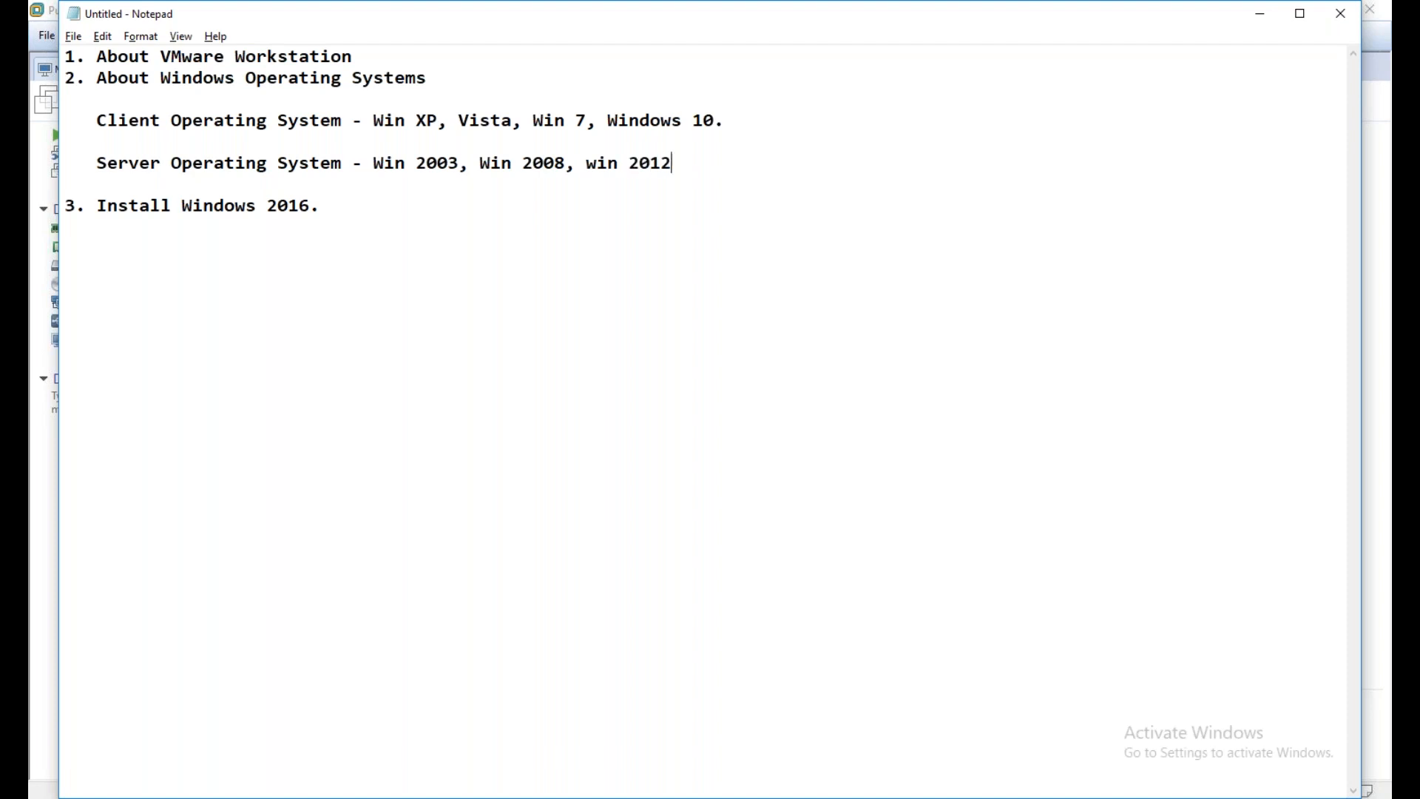
pyautogui.write(', Win 2012 RE2')
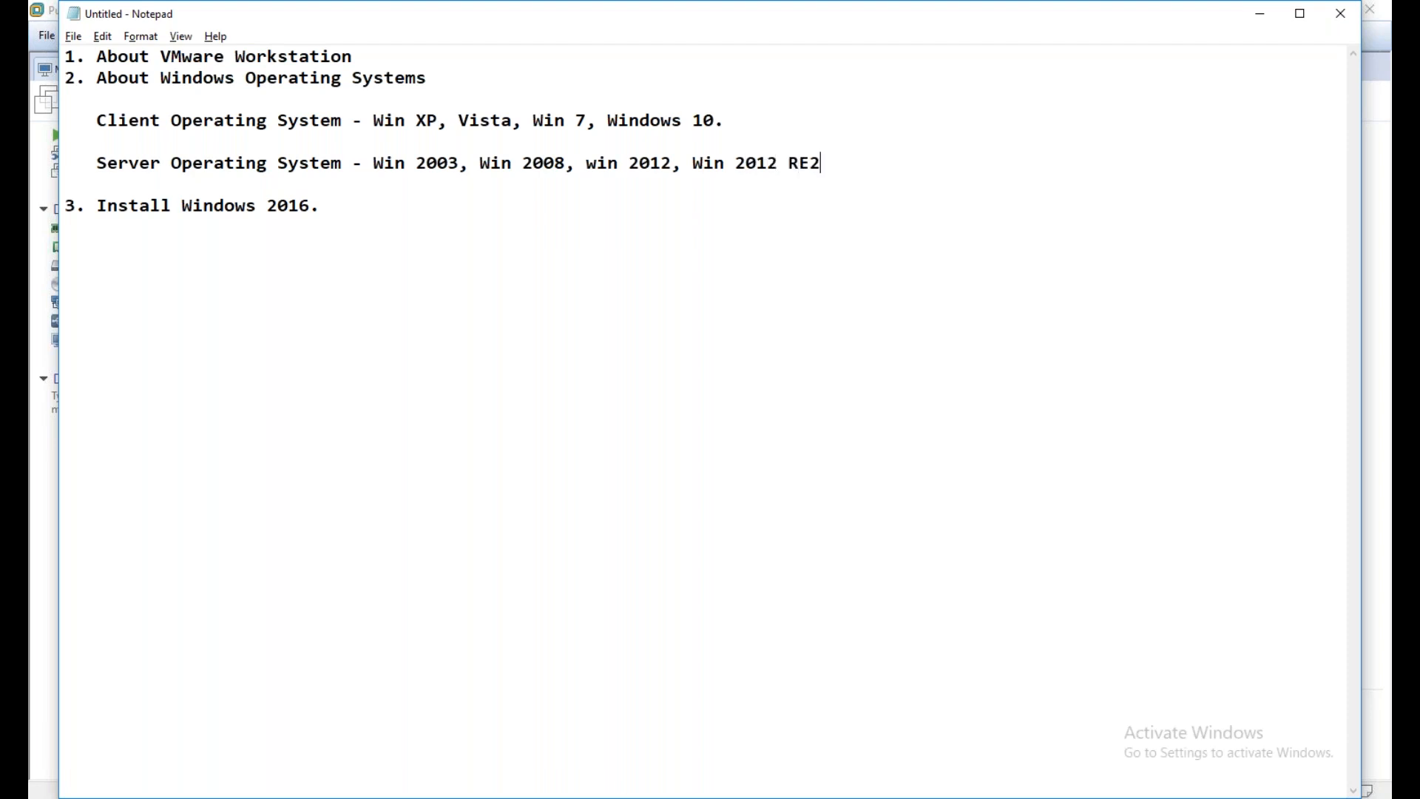
# Extend the server operating system list with ", Win 2012 R2, Win 2016"
pyautogui.press('BackSpace')
pyautogui.press('BackSpace')
pyautogui.write('2, Win 2016')
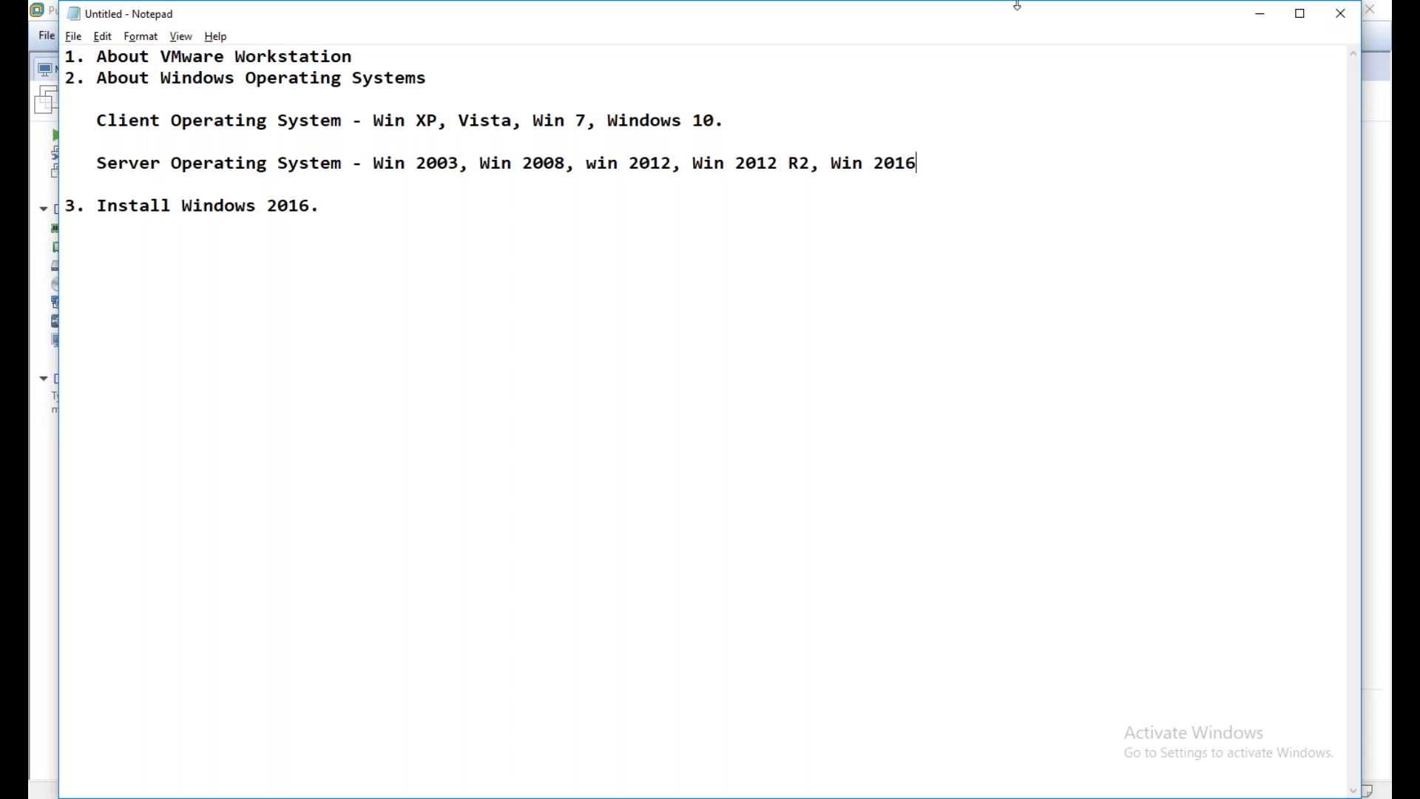
# Highlight the client operating system entries and the server operating system line in turn, and clear the selection
pyautogui.moveTo(728, 121); pyautogui.dragTo(396, 122)
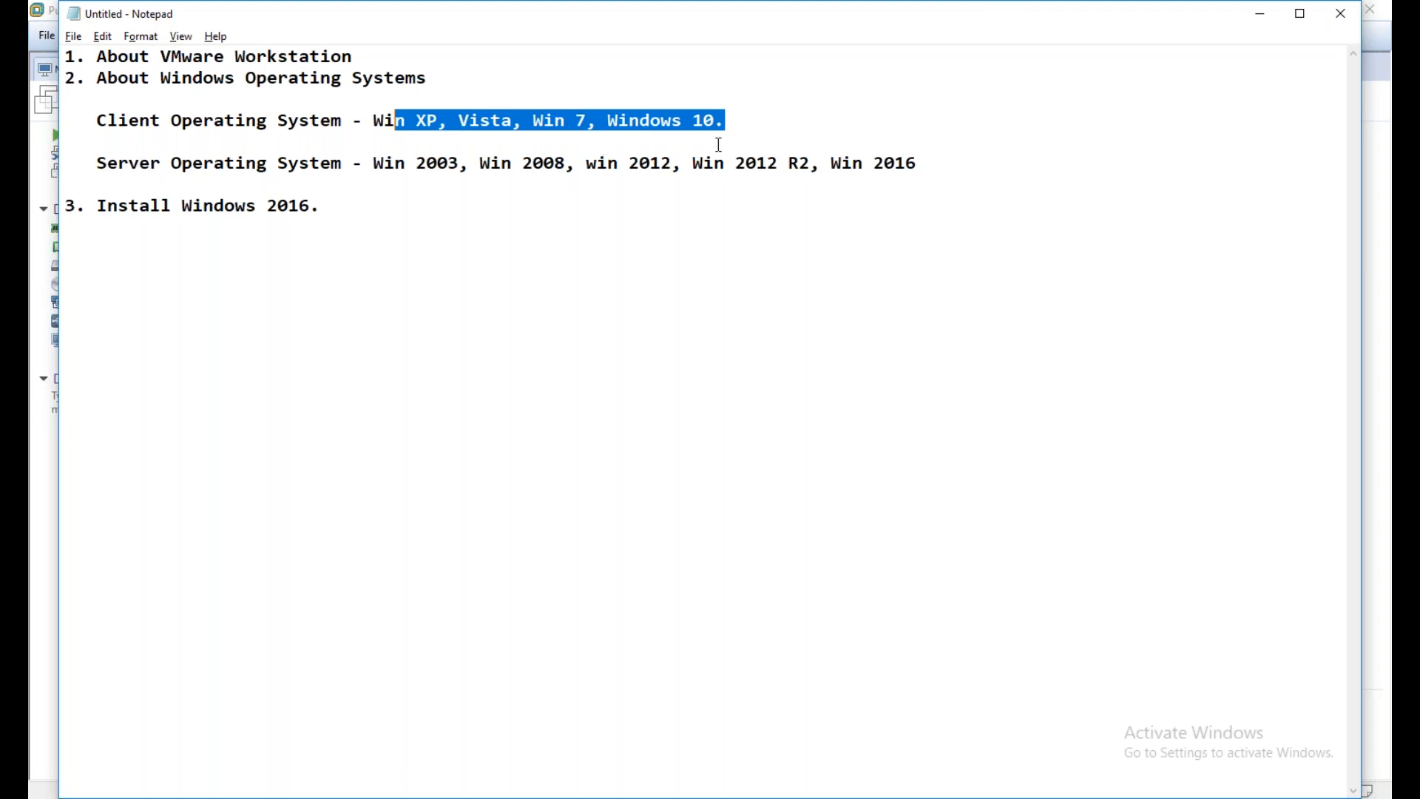
pyautogui.moveTo(941, 170); pyautogui.dragTo(99, 164)
pyautogui.click(935, 241)
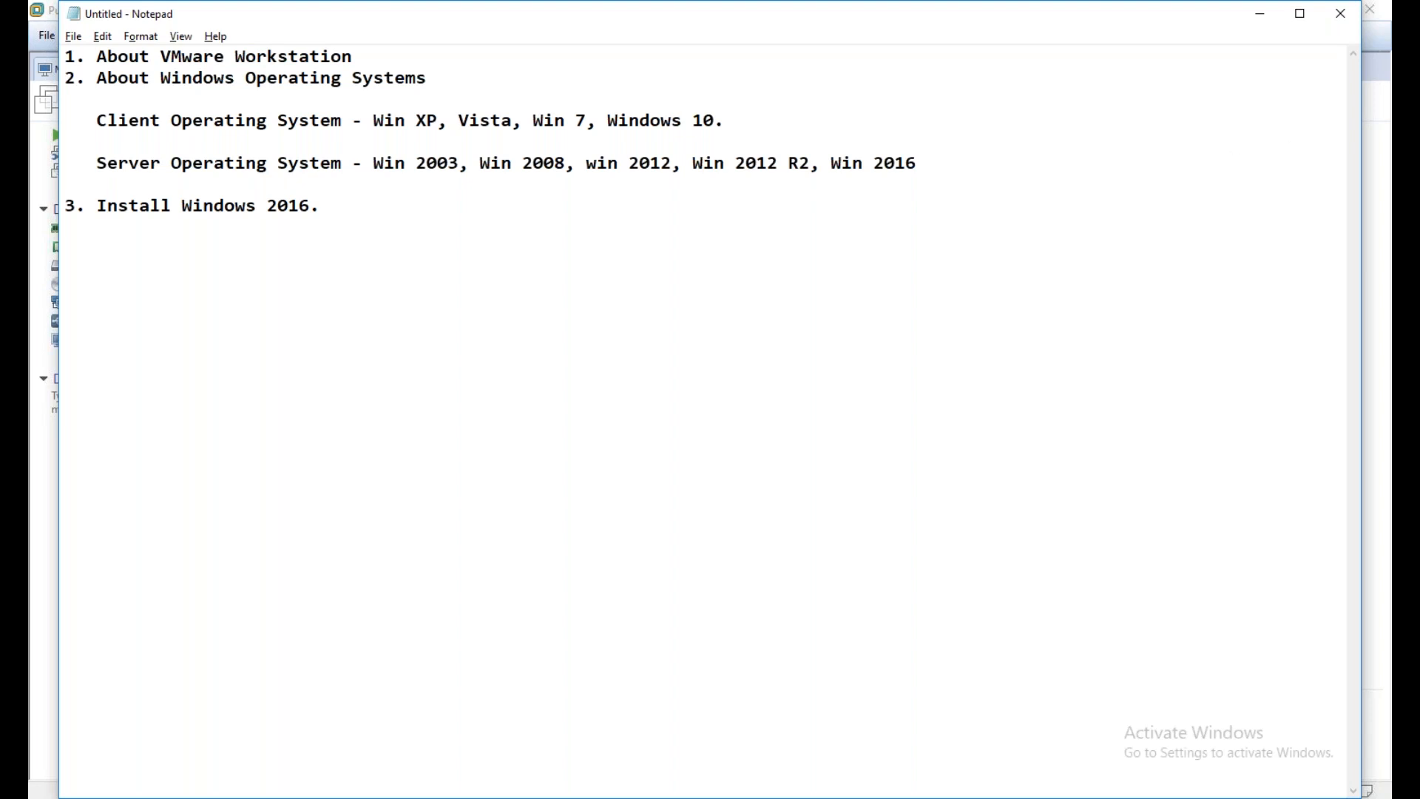
# Switch to the Chrome window with the VMware Workstation keys page and load the Naukri job site there
pyautogui.moveTo(1404, 104)
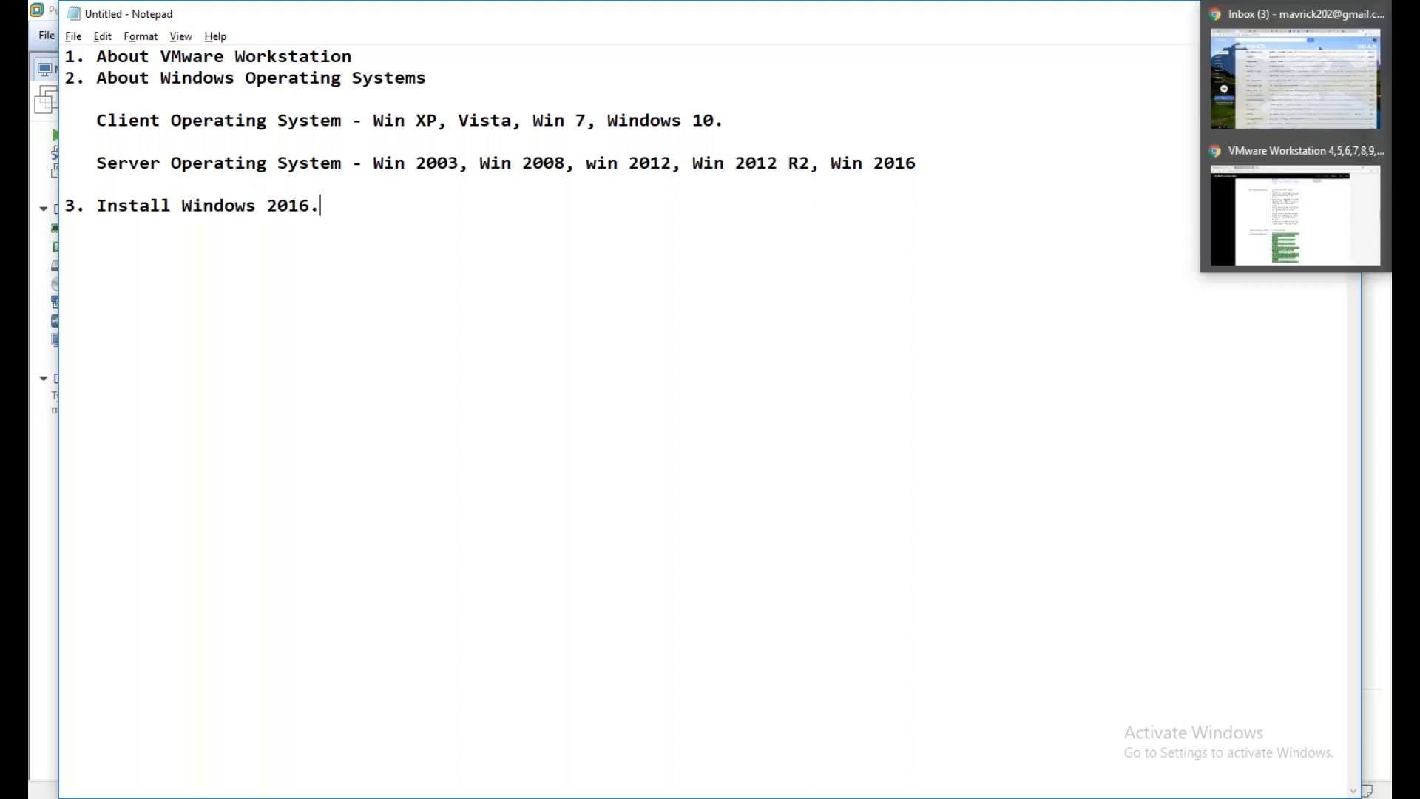
pyautogui.click(1328, 211)
pyautogui.hotkey('ctrl', 'l')
pyautogui.write('naukri.com')
pyautogui.press('Return')
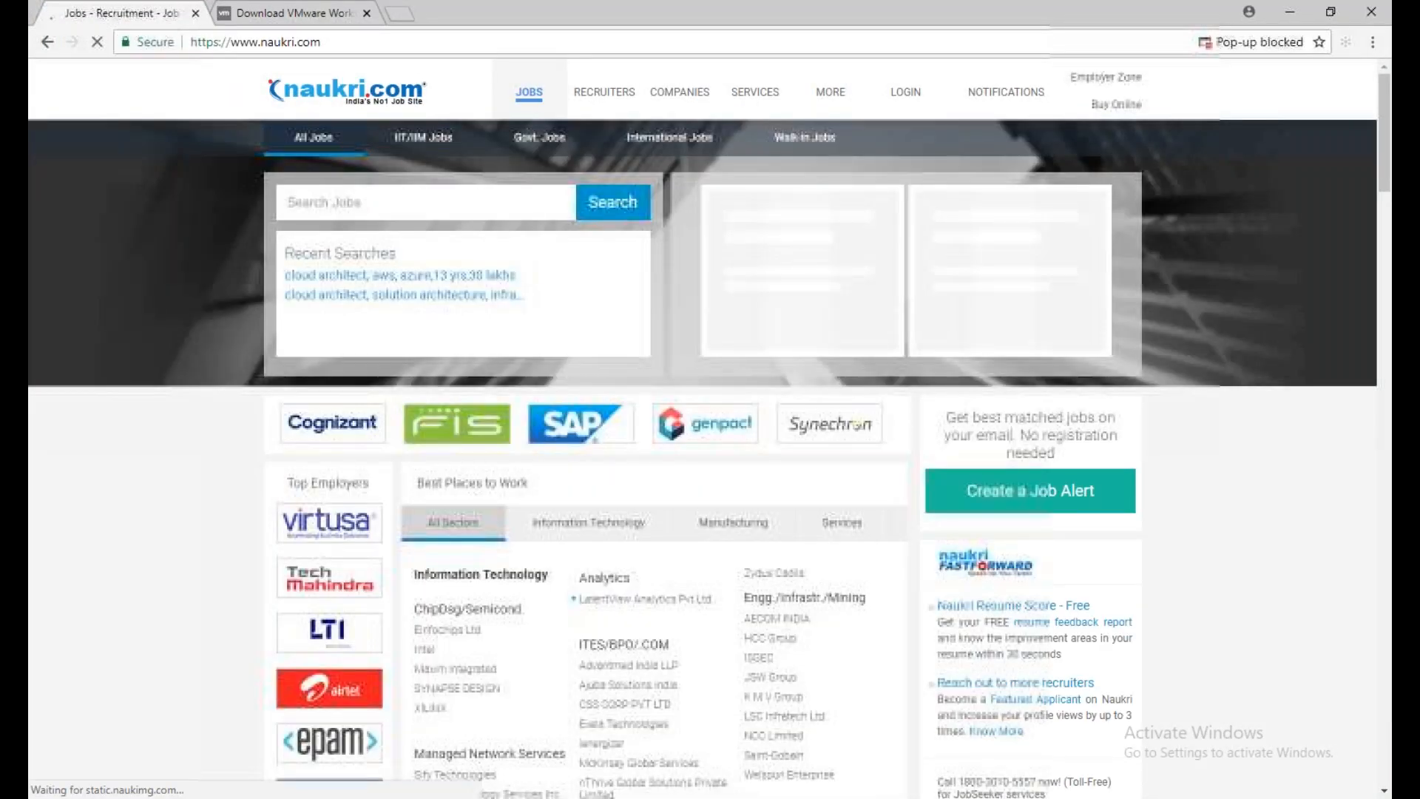
# Search Naukri for Wintel Administrator jobs and look through the listings
pyautogui.click(377, 205)
pyautogui.write('wintel')
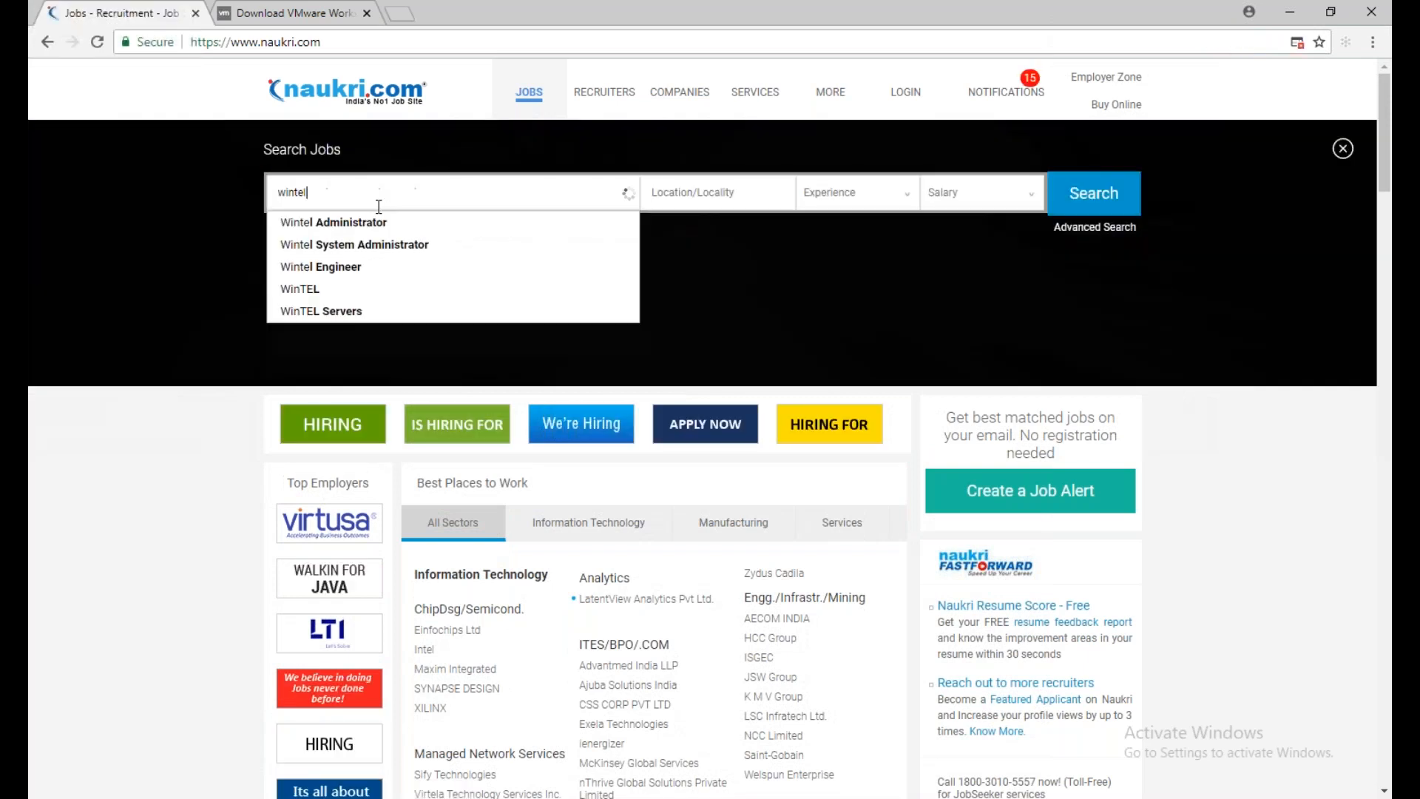
pyautogui.click(377, 245)
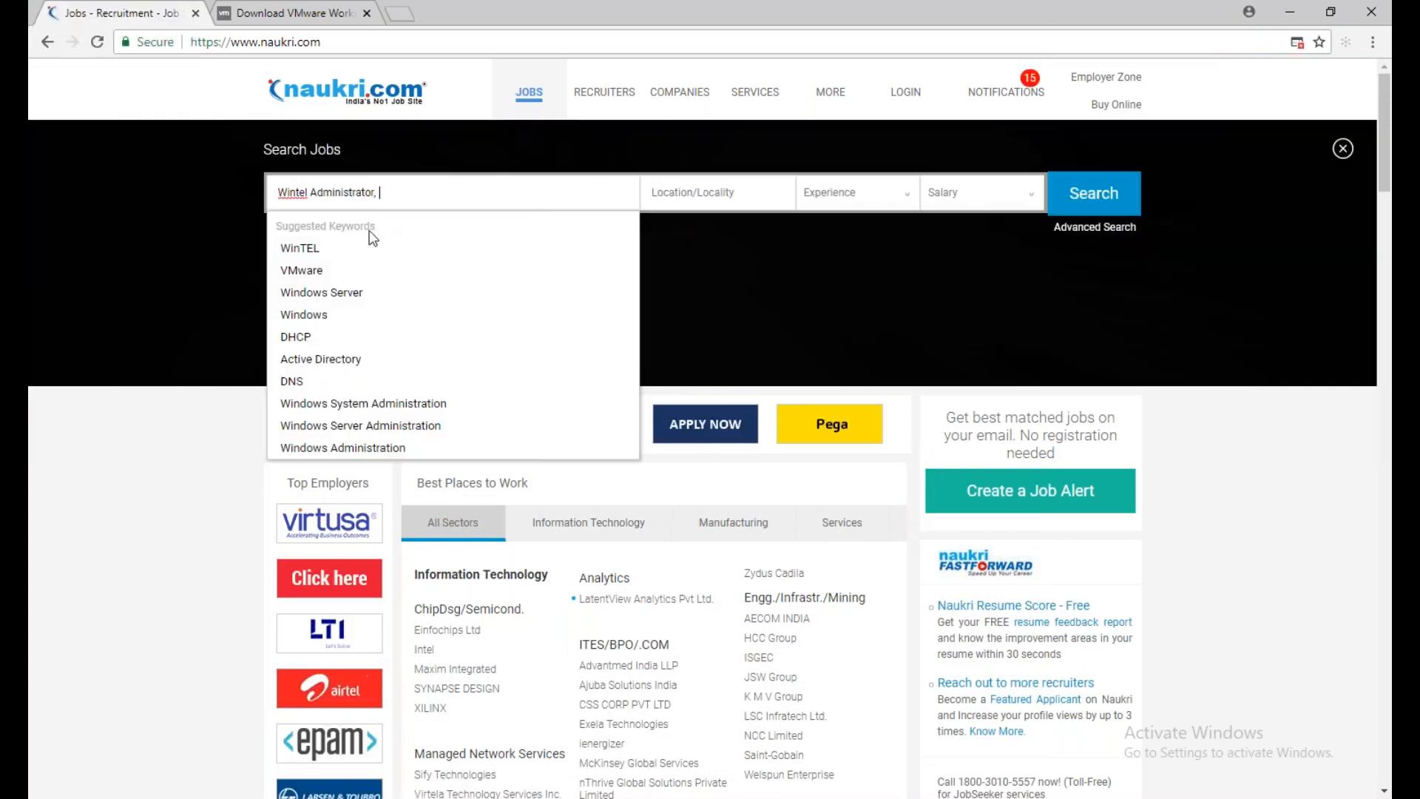
pyautogui.click(1137, 177)
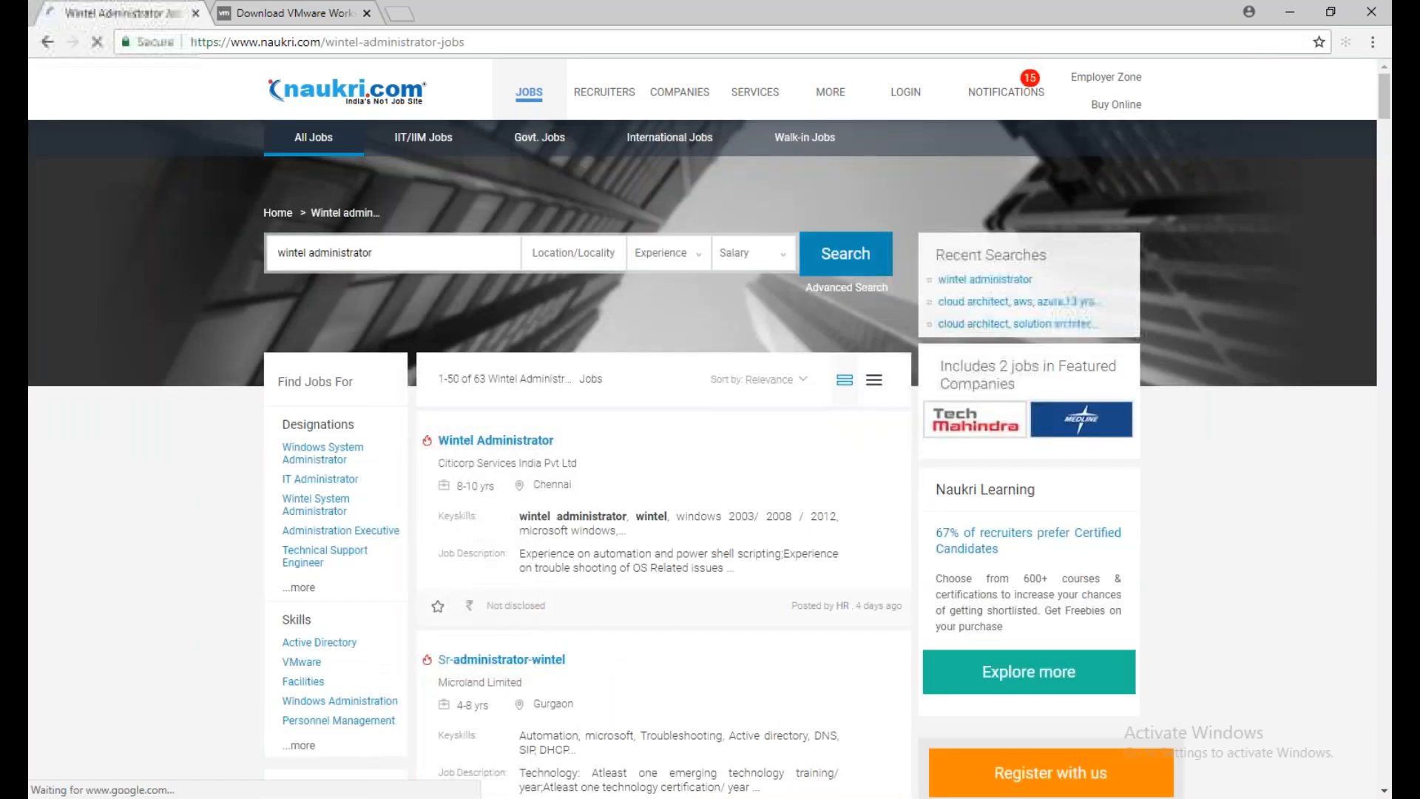
pyautogui.scroll(-2, 545, 481)
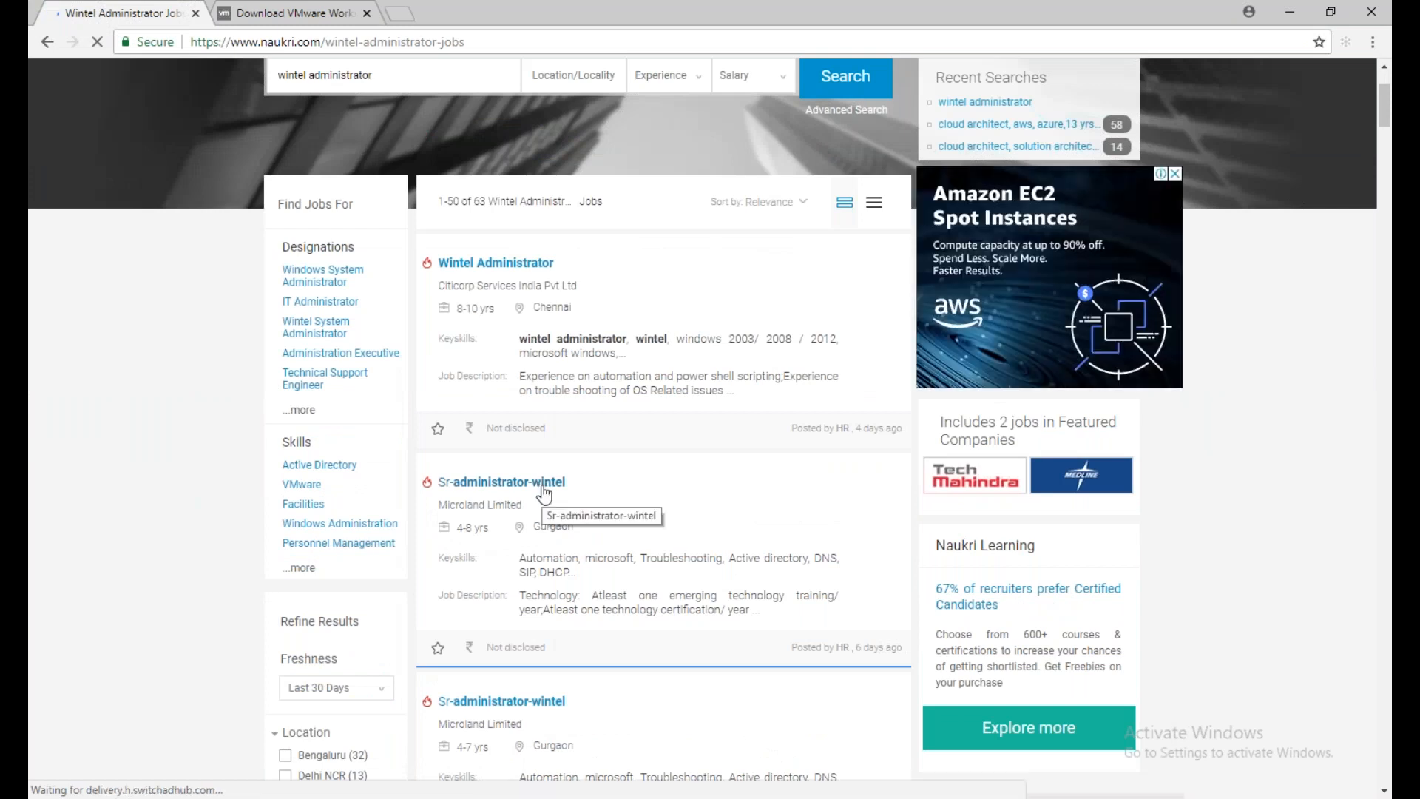
pyautogui.scroll(-3, 546, 492)
# Switch to the Notepad outline and add the line "Wintel - Windown on Intel Platform" below the server operating systems
pyautogui.hotkey('alt', 'Tab')
pyautogui.write('Wintel - Windown on')
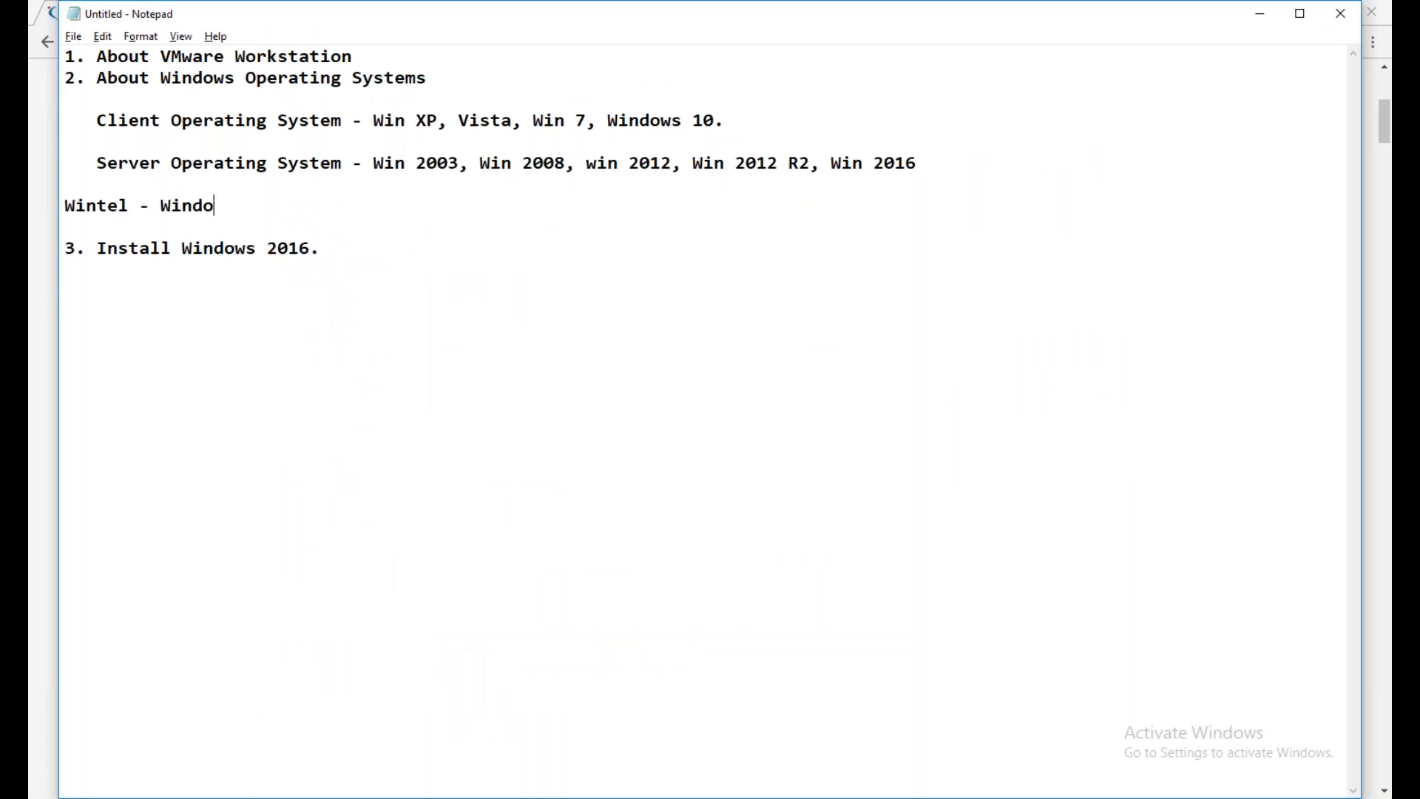
pyautogui.write('tel Platform')
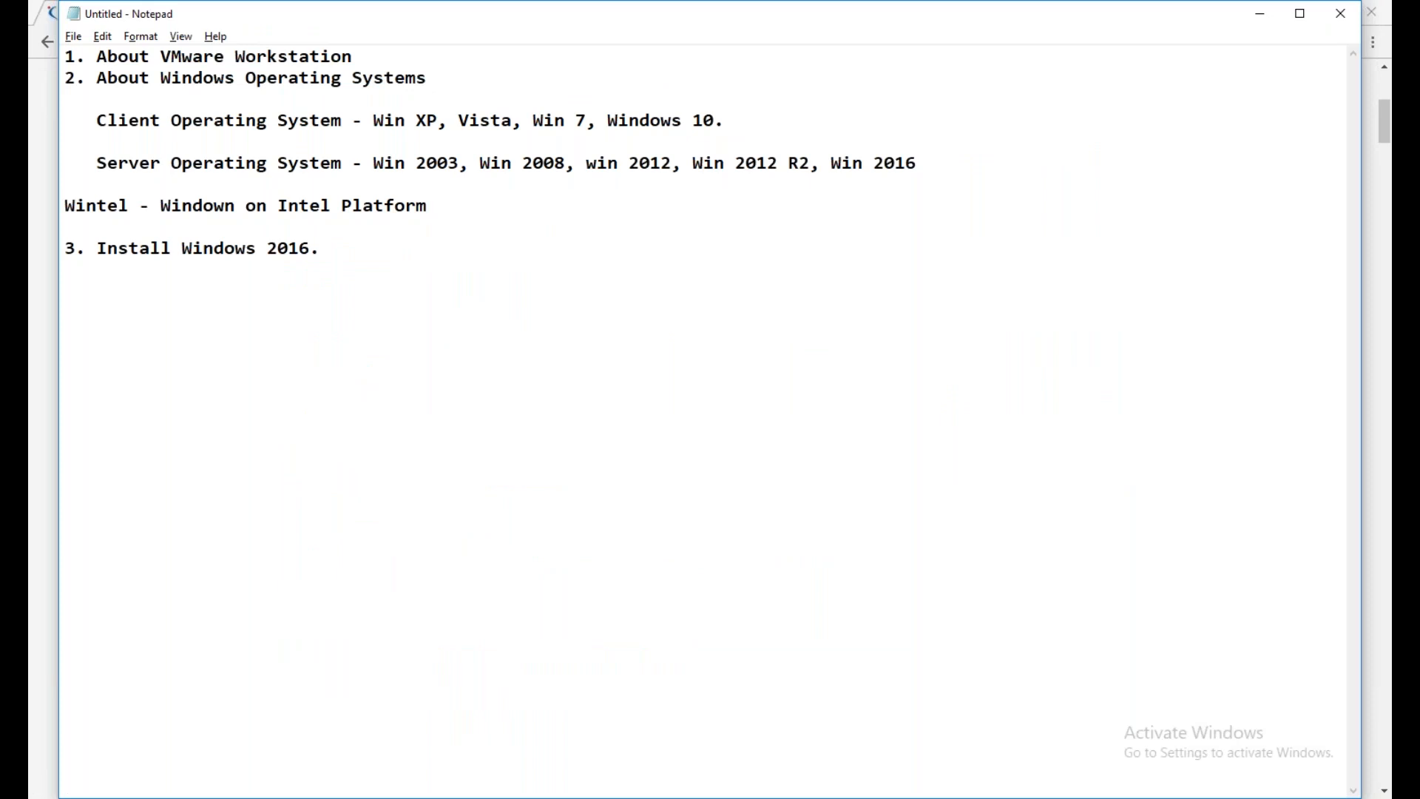
# Return to the Naukri results in Chrome, open the Citicorp Wintel Administrator listing and read its job description
pyautogui.hotkey('alt', 'Tab')
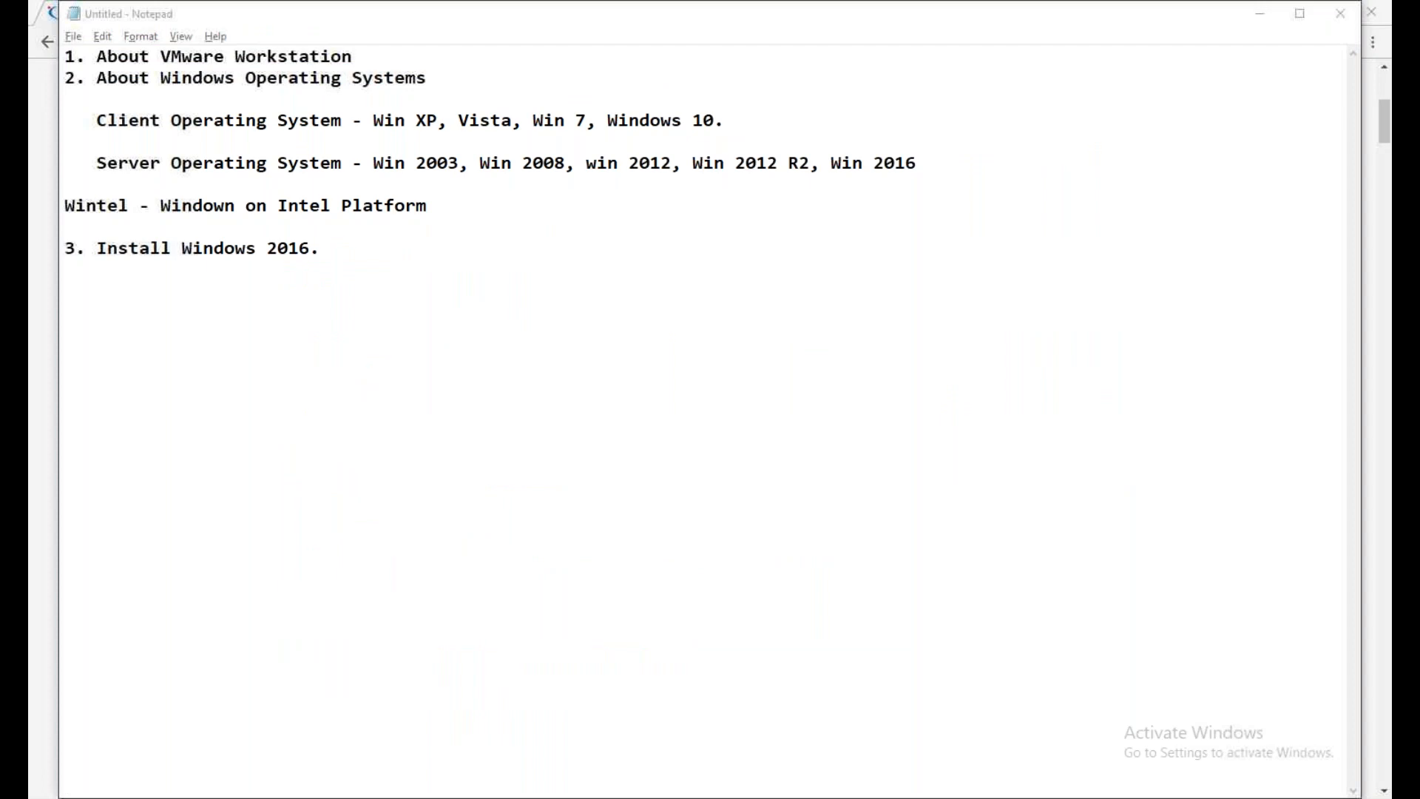
pyautogui.hotkey('alt', 'Tab')
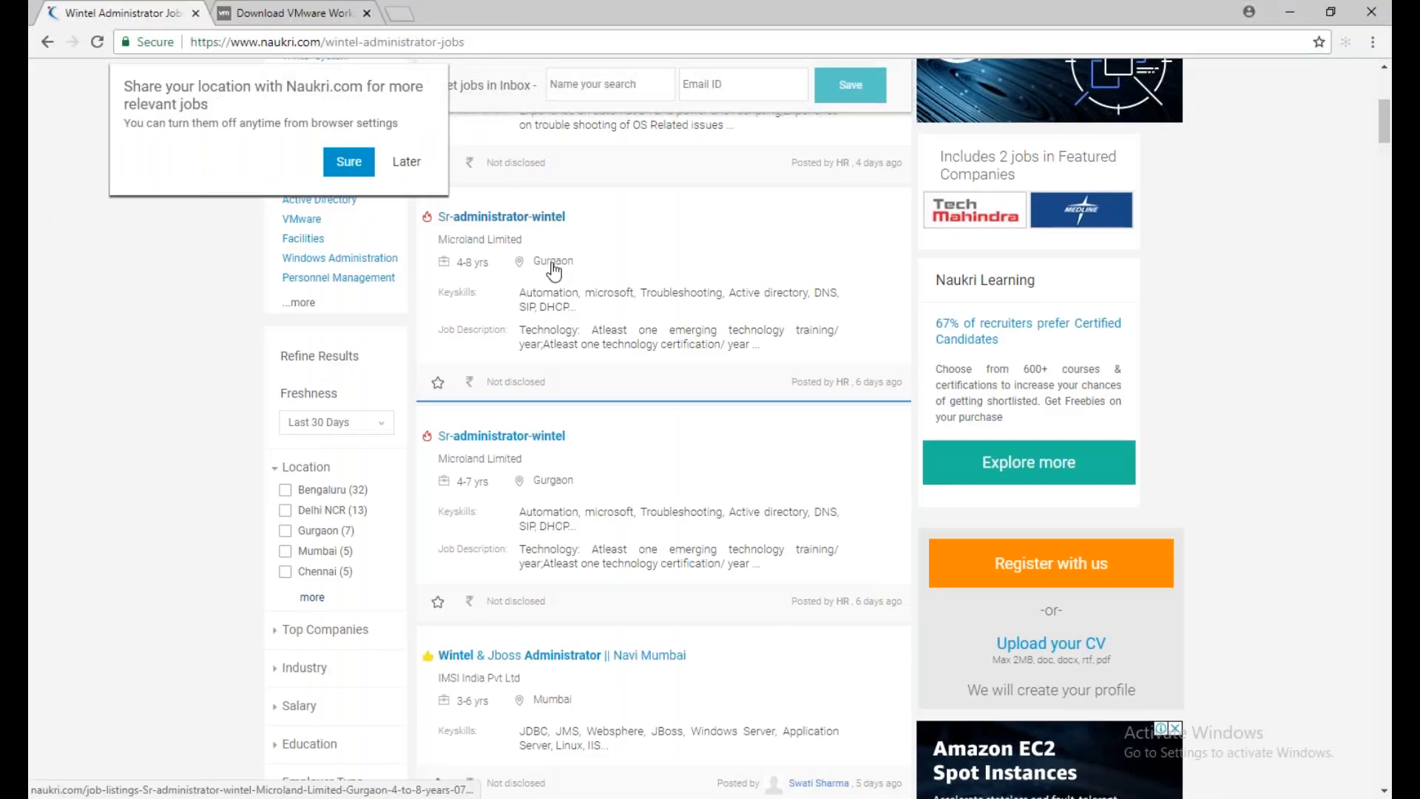
pyautogui.scroll(6, 554, 273)
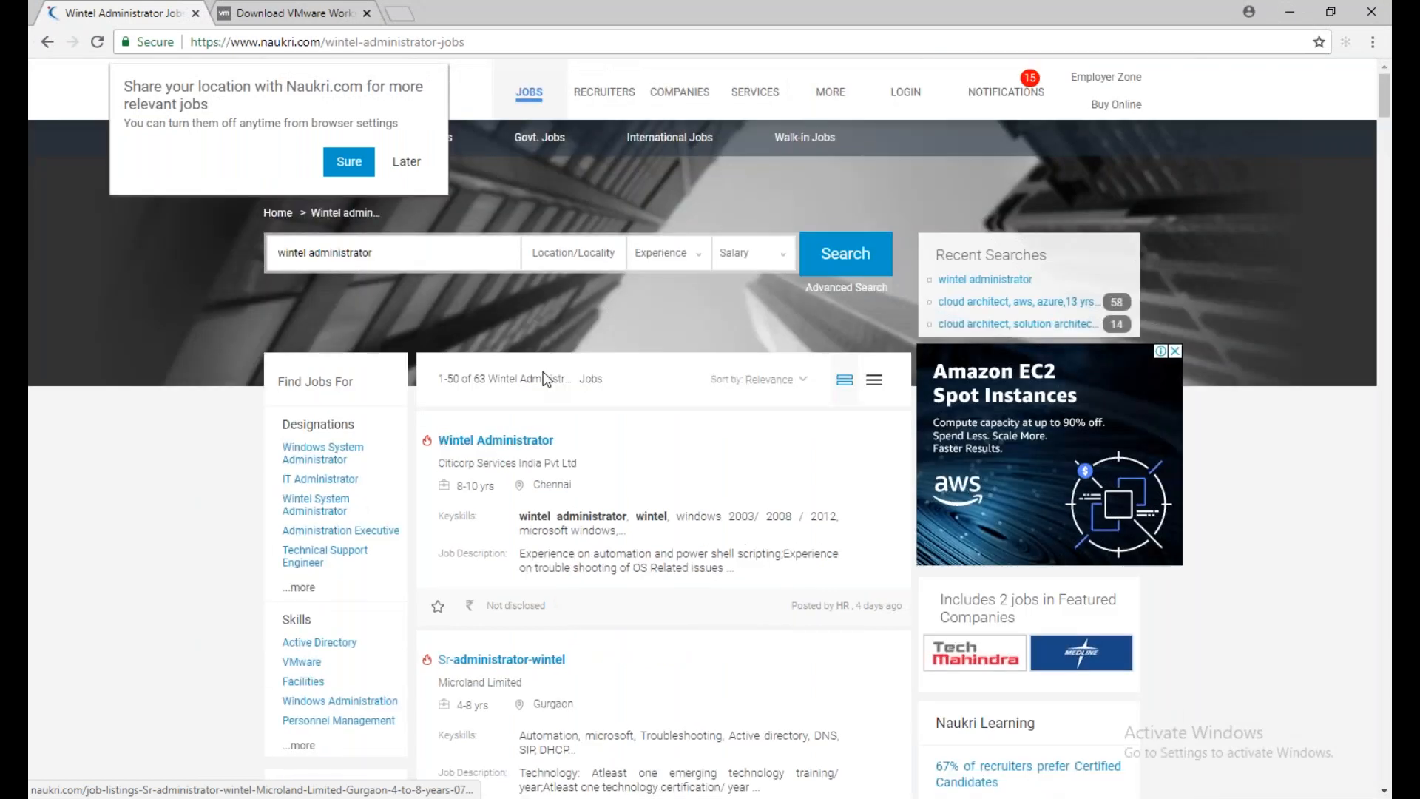
pyautogui.click(495, 440)
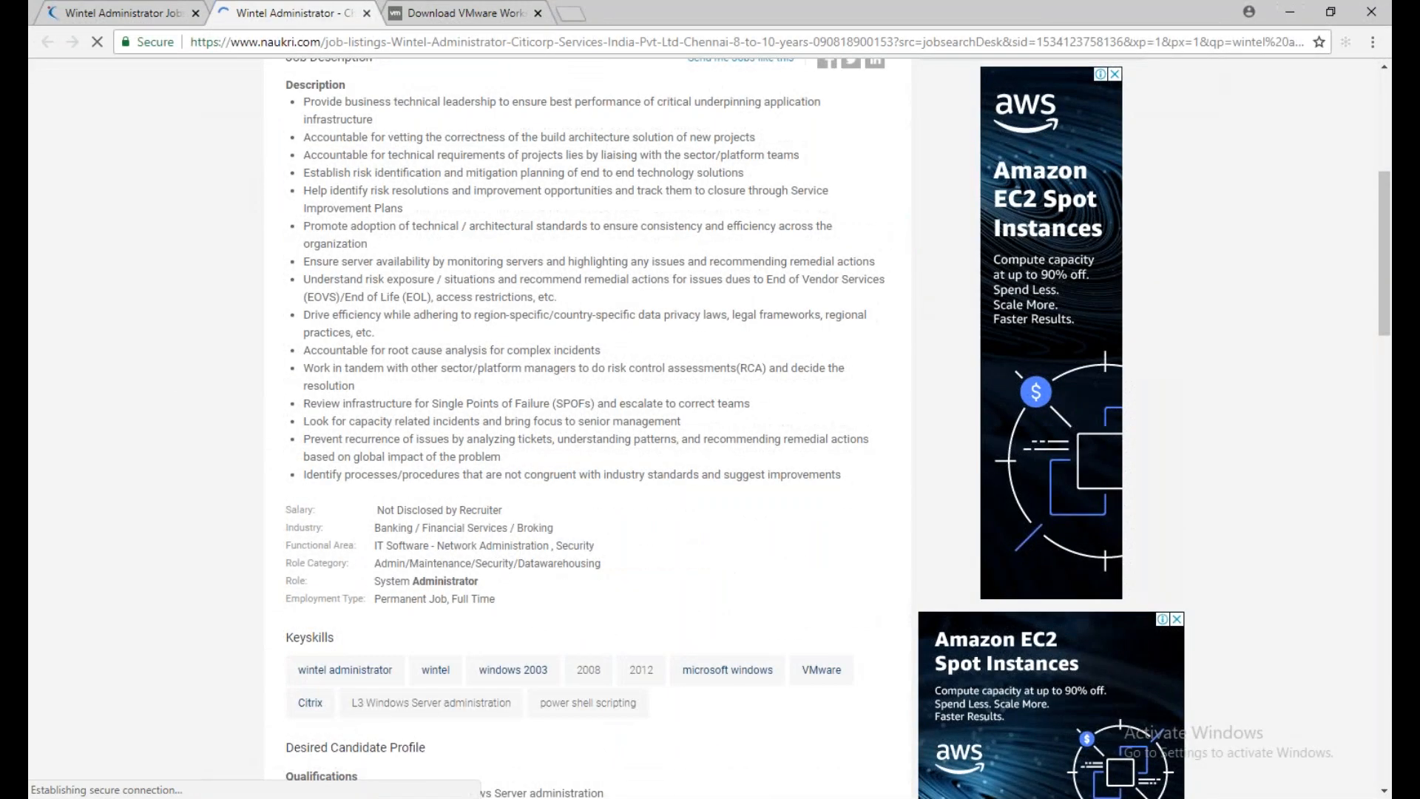
pyautogui.scroll(1, 588, 428)
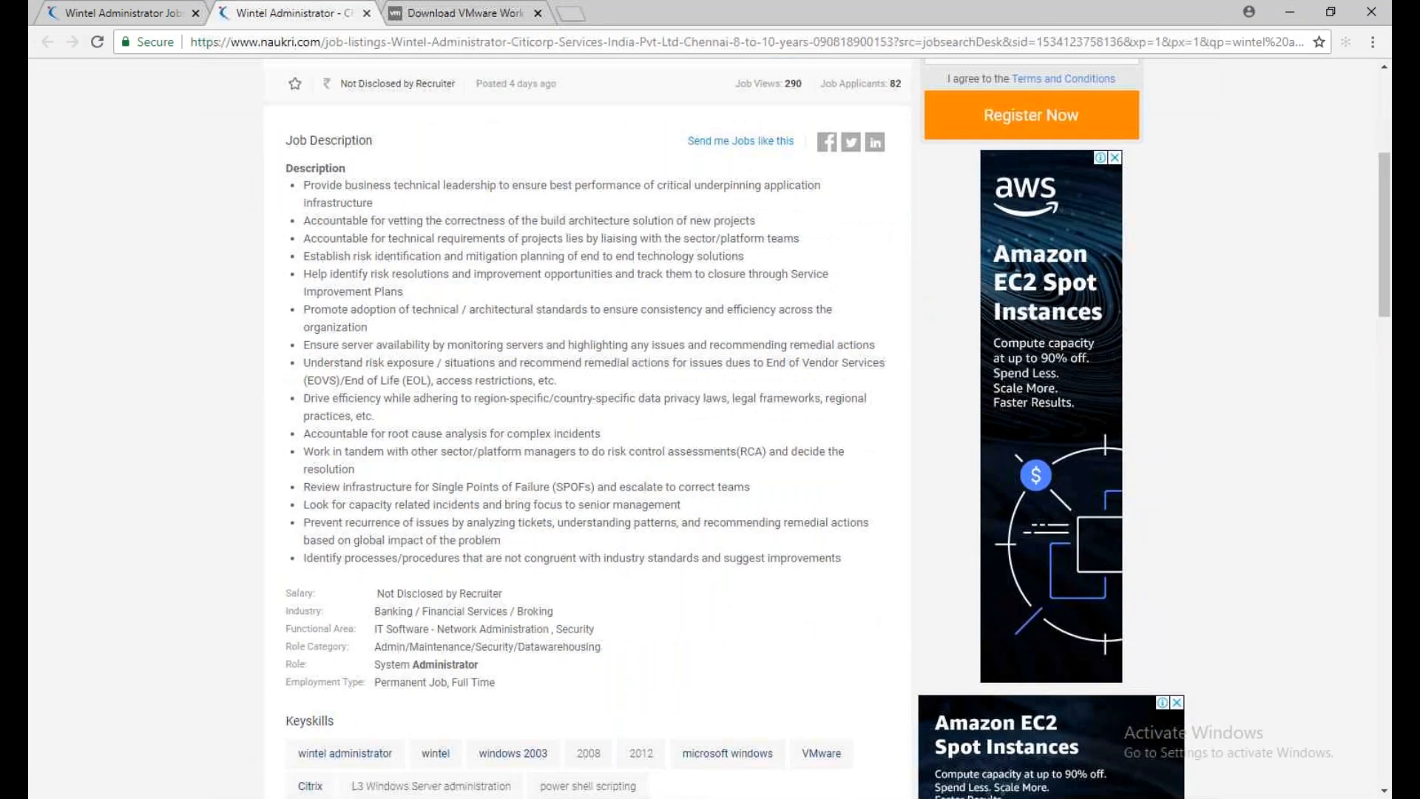
pyautogui.scroll(-5, 587, 428)
# Return to the search results and open Microland's 4-8 years Sr-administrator-wintel listing in a new tab
pyautogui.hotkey('ctrl', 'shift', 'Tab')
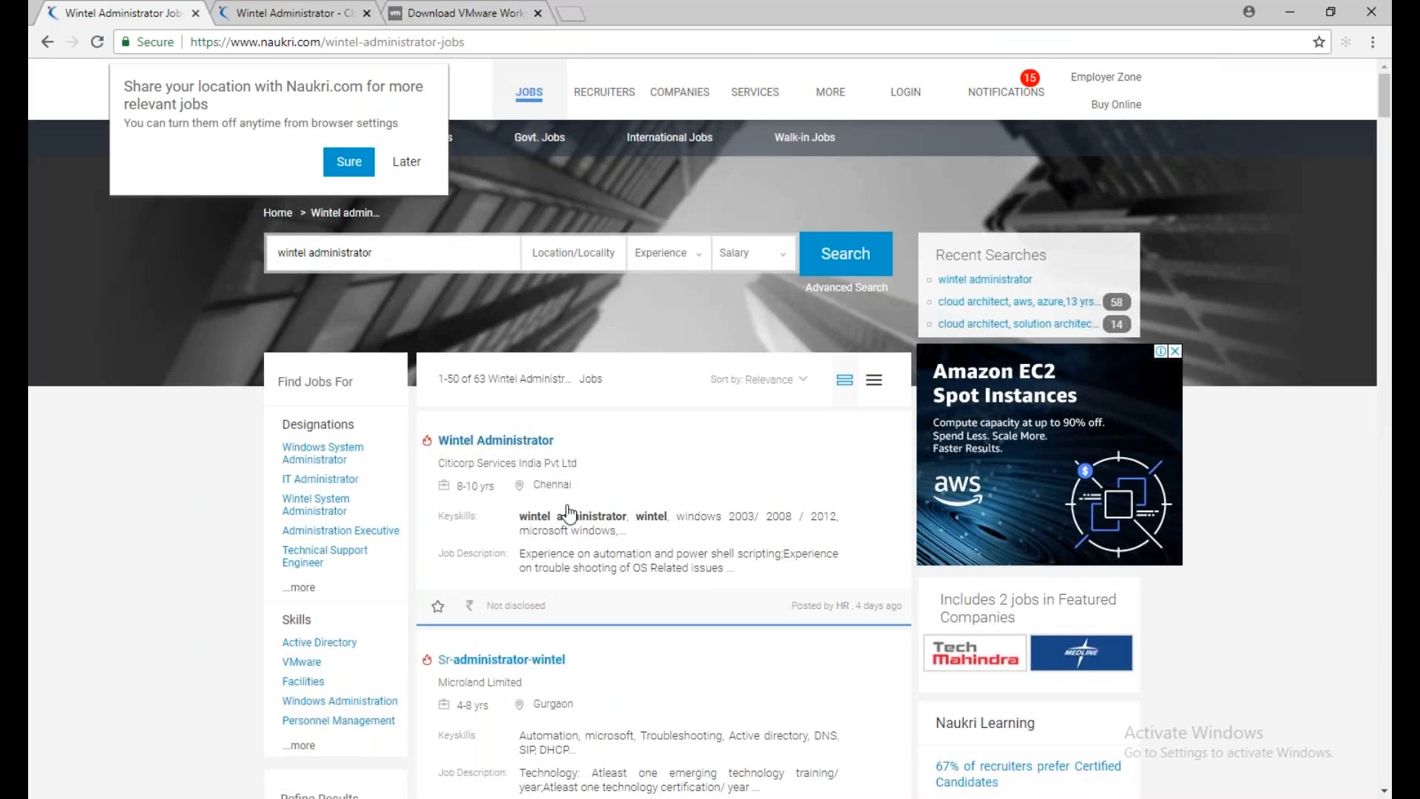
pyautogui.scroll(-5, 568, 512)
pyautogui.middleClick(510, 305)
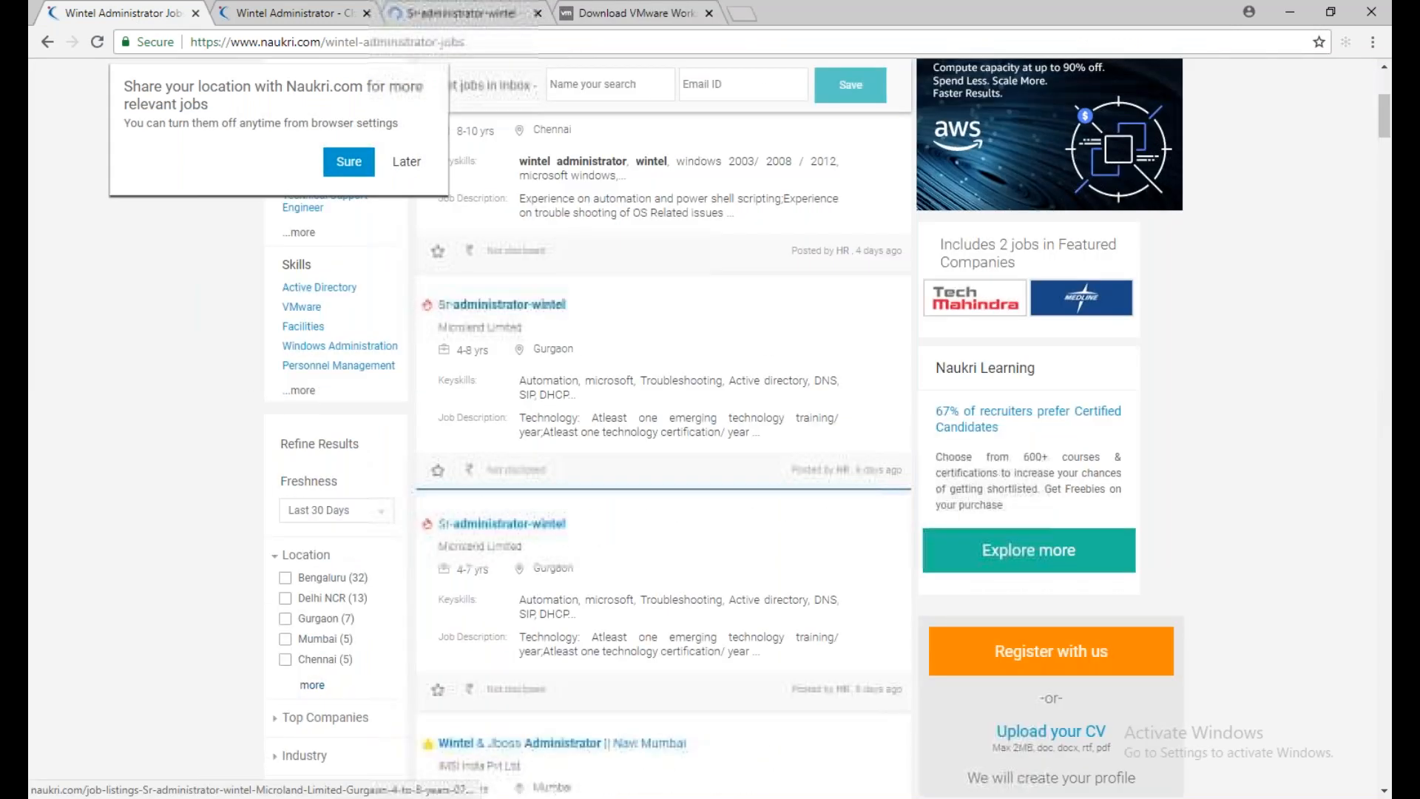
# Open the Microland Sr-administrator-wintel listing and read its job description through the Active Directory duties
pyautogui.click(462, 13)
pyautogui.scroll(-3, 451, 462)
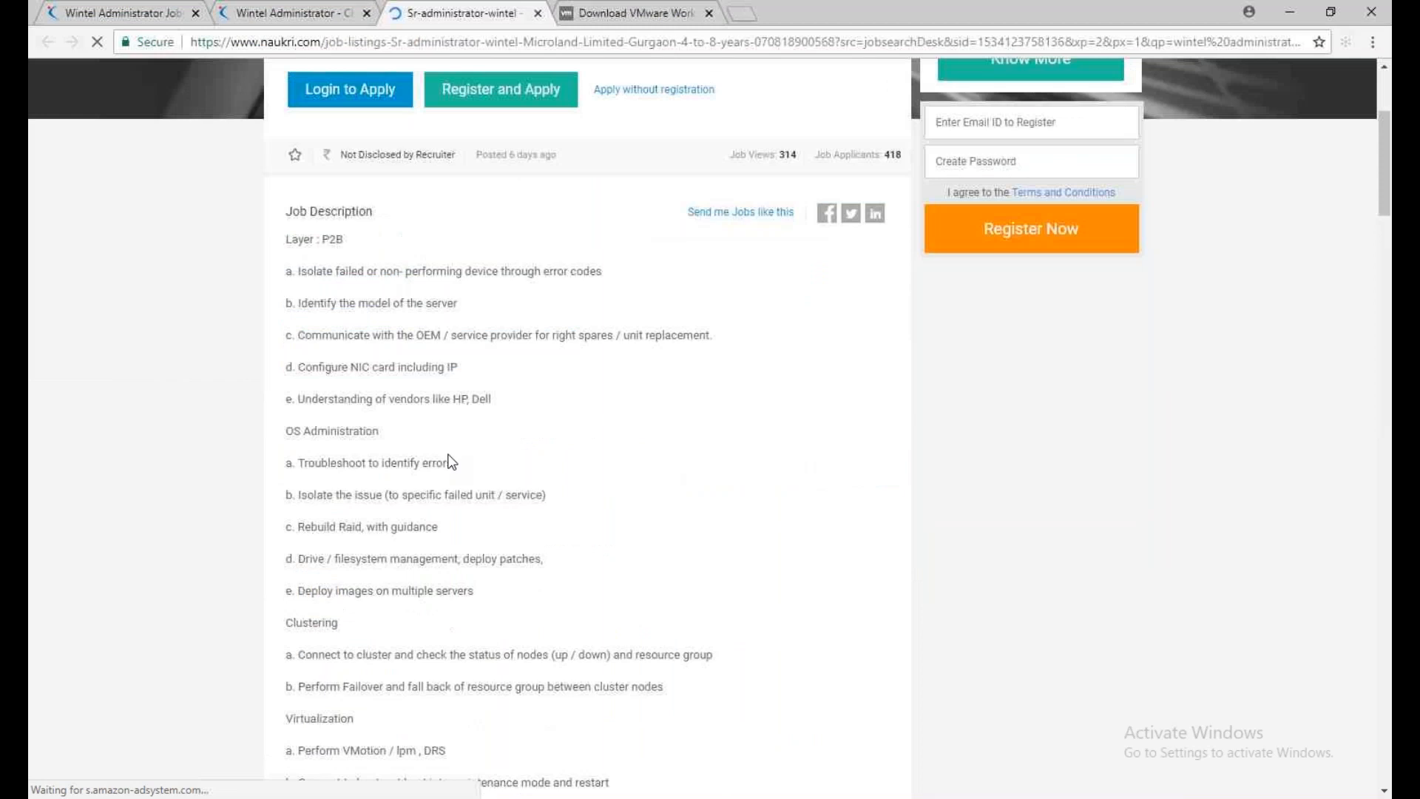
pyautogui.scroll(-4, 451, 462)
pyautogui.scroll(-3, 396, 377)
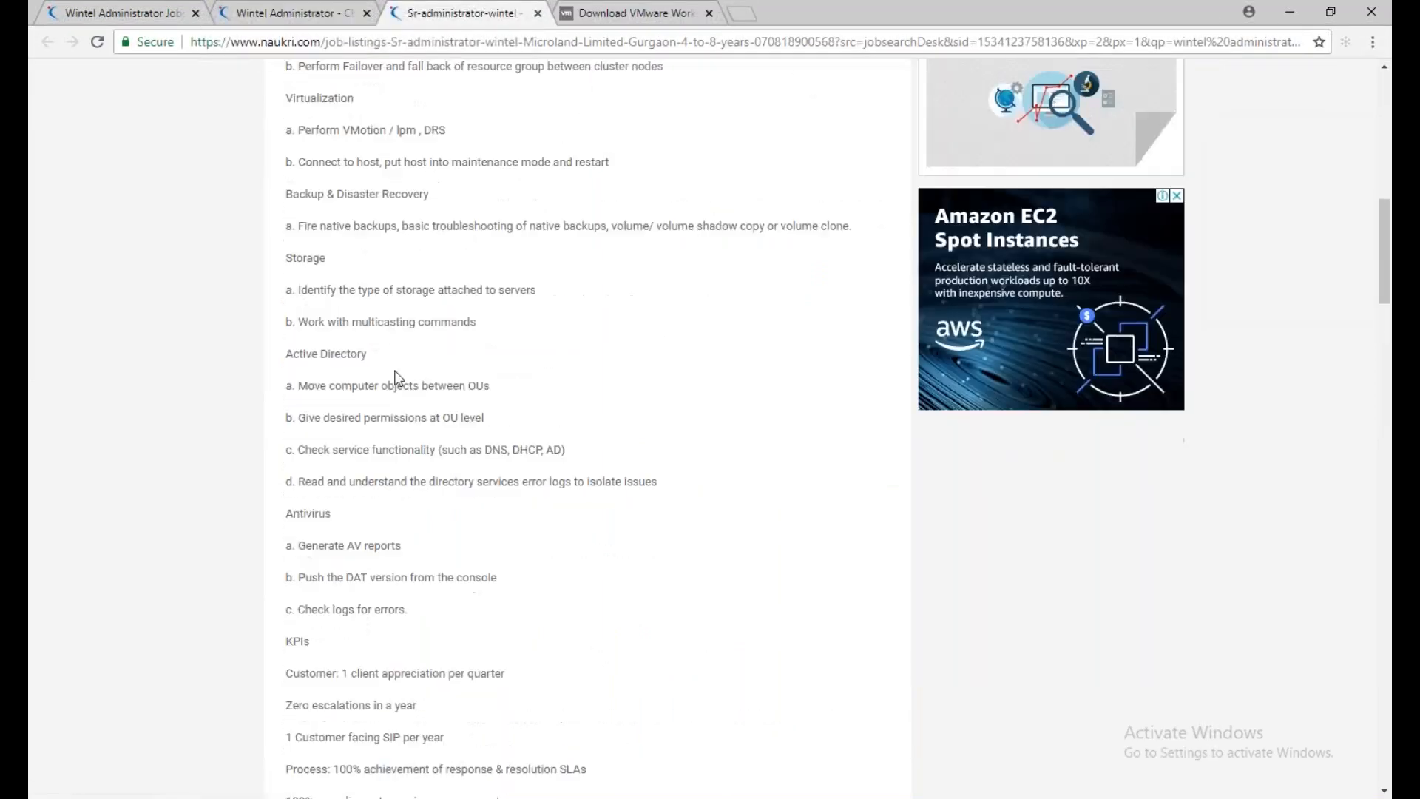
pyautogui.moveTo(285, 358); pyautogui.dragTo(324, 355)
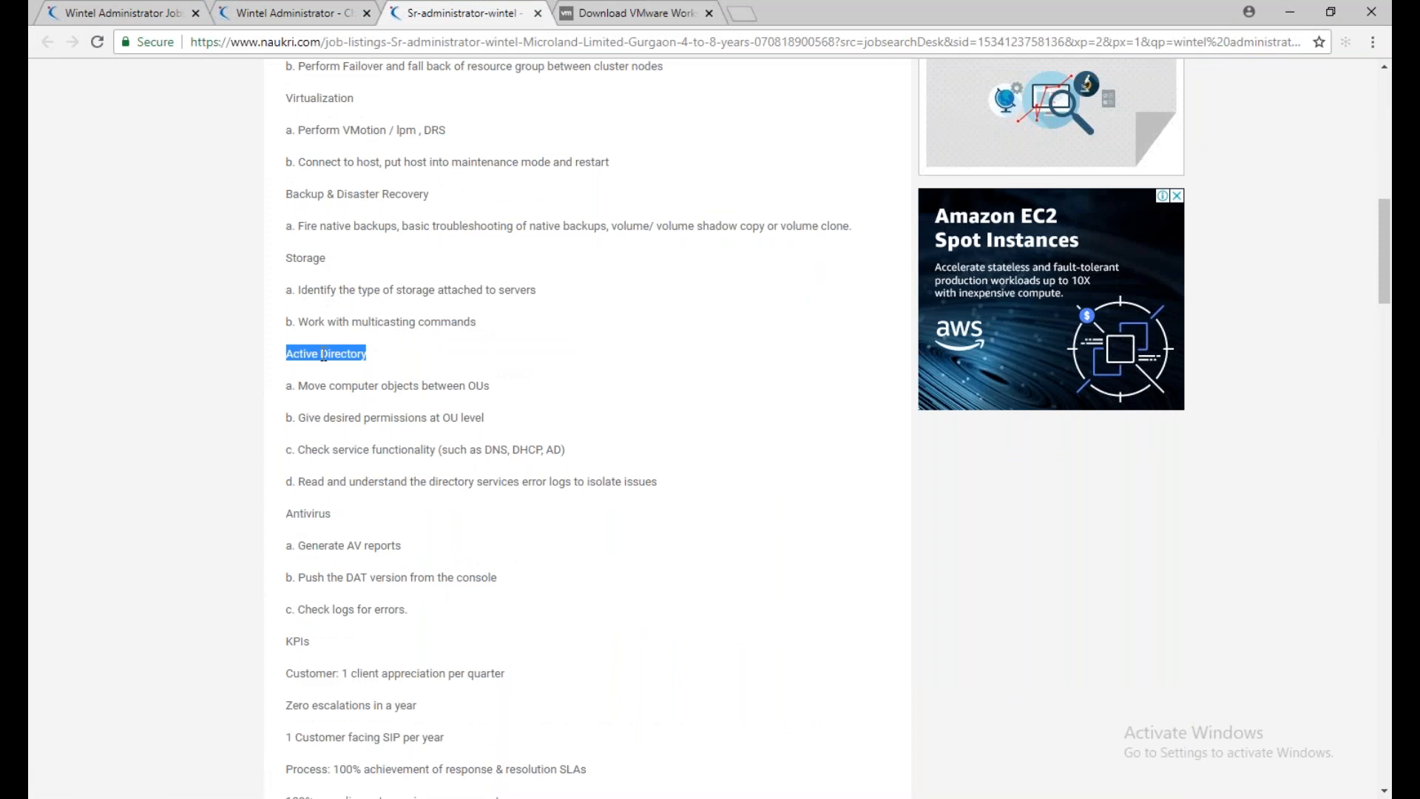
pyautogui.click(325, 355)
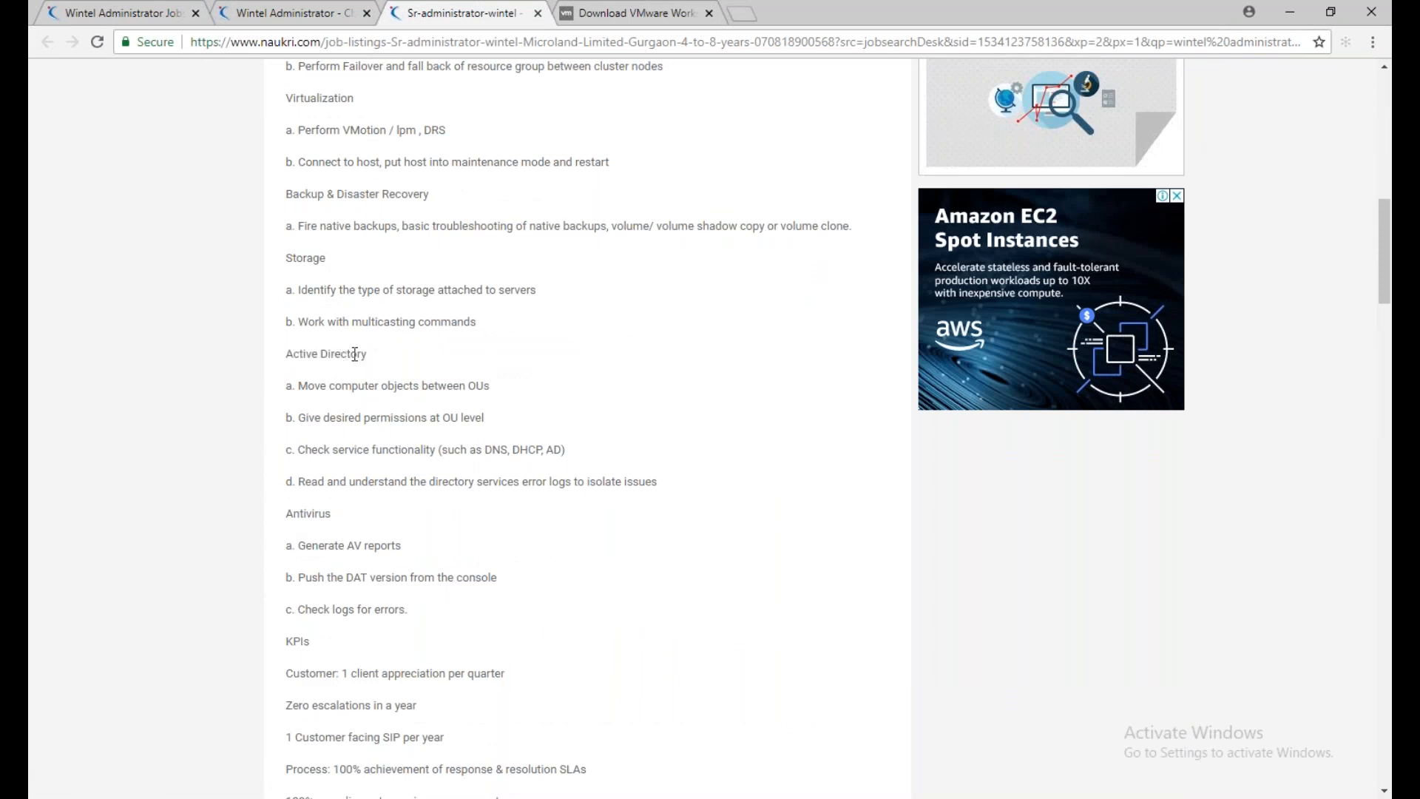
pyautogui.moveTo(369, 355); pyautogui.dragTo(306, 353)
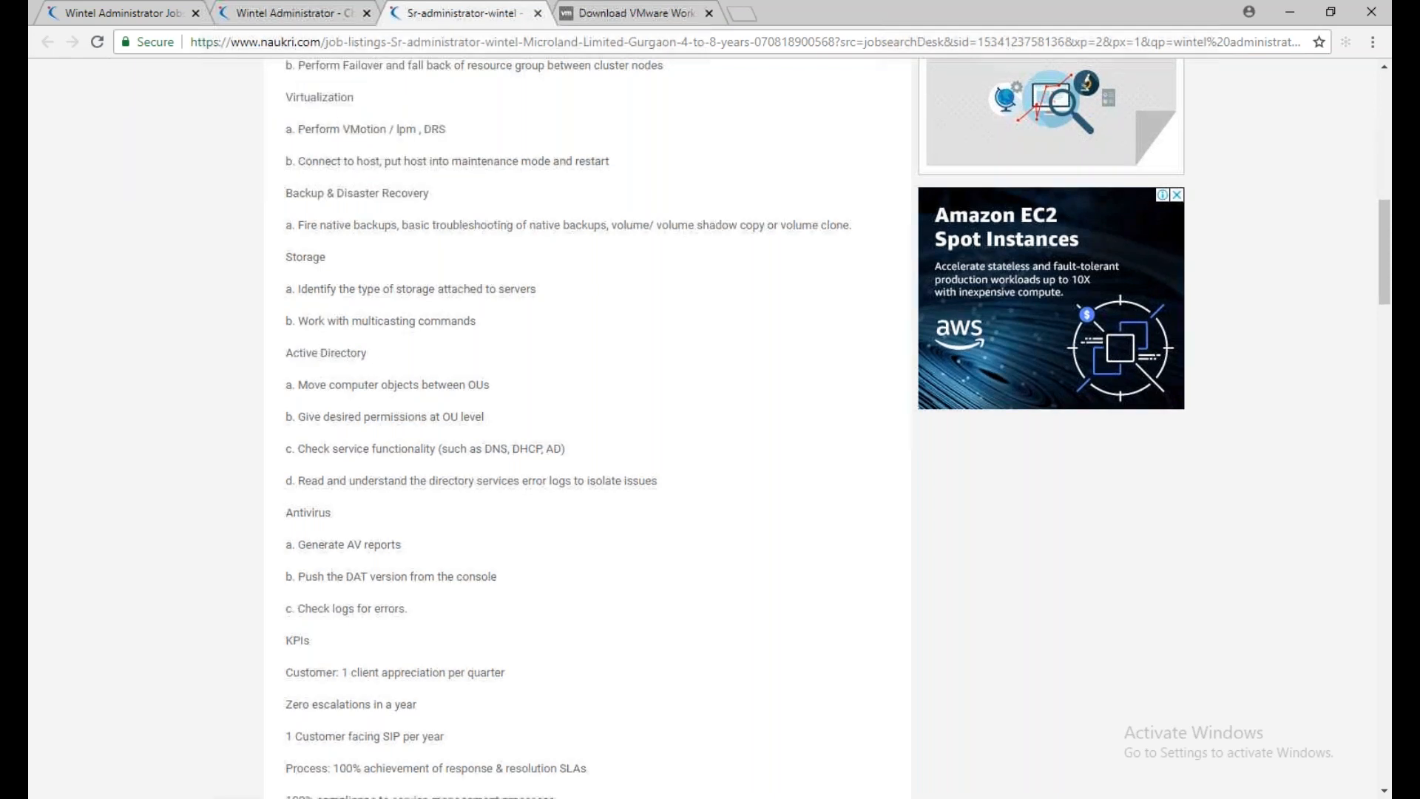
# Review the rest of the Microland job description, highlighting the Virtualization and Storage headings
pyautogui.scroll(-8, 592, 429)
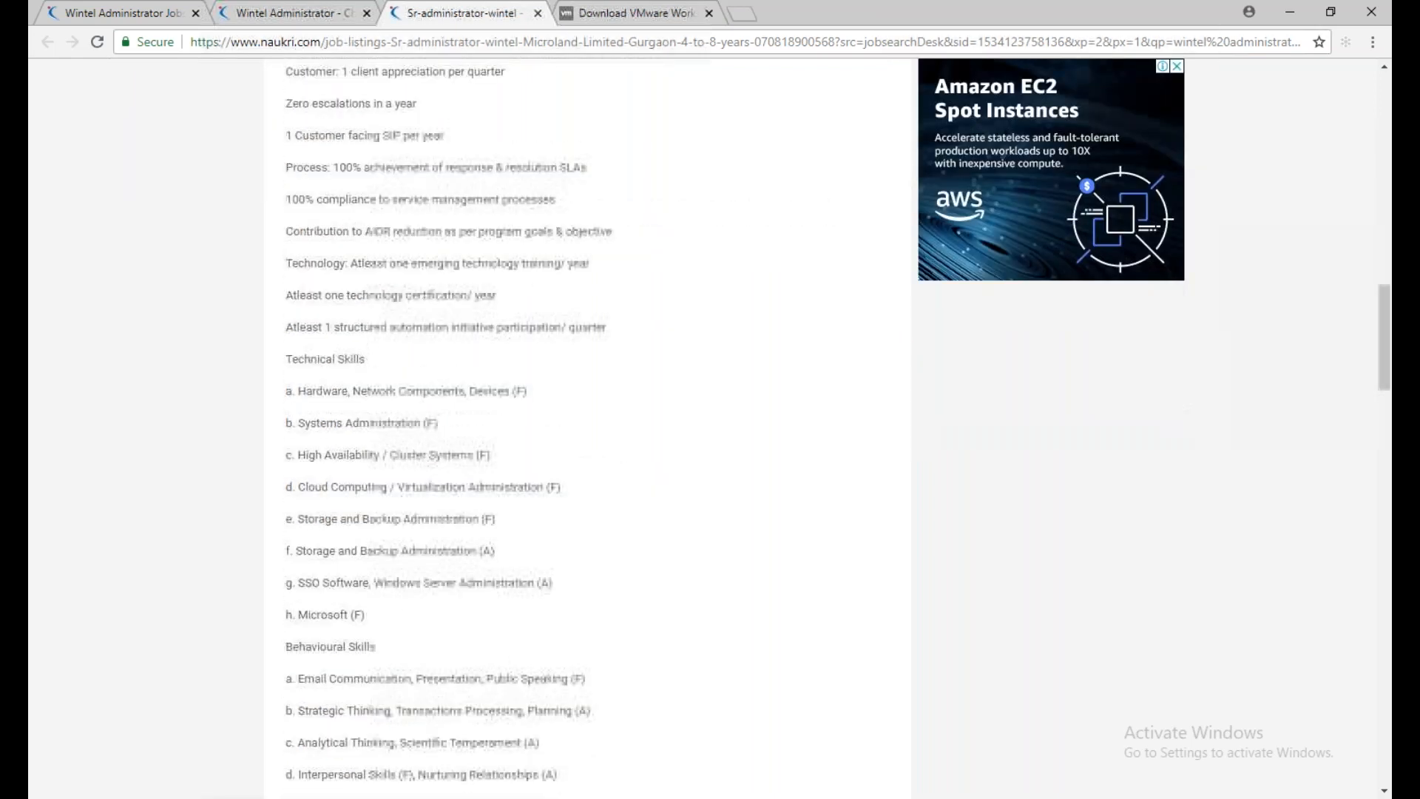
pyautogui.scroll(8, 592, 429)
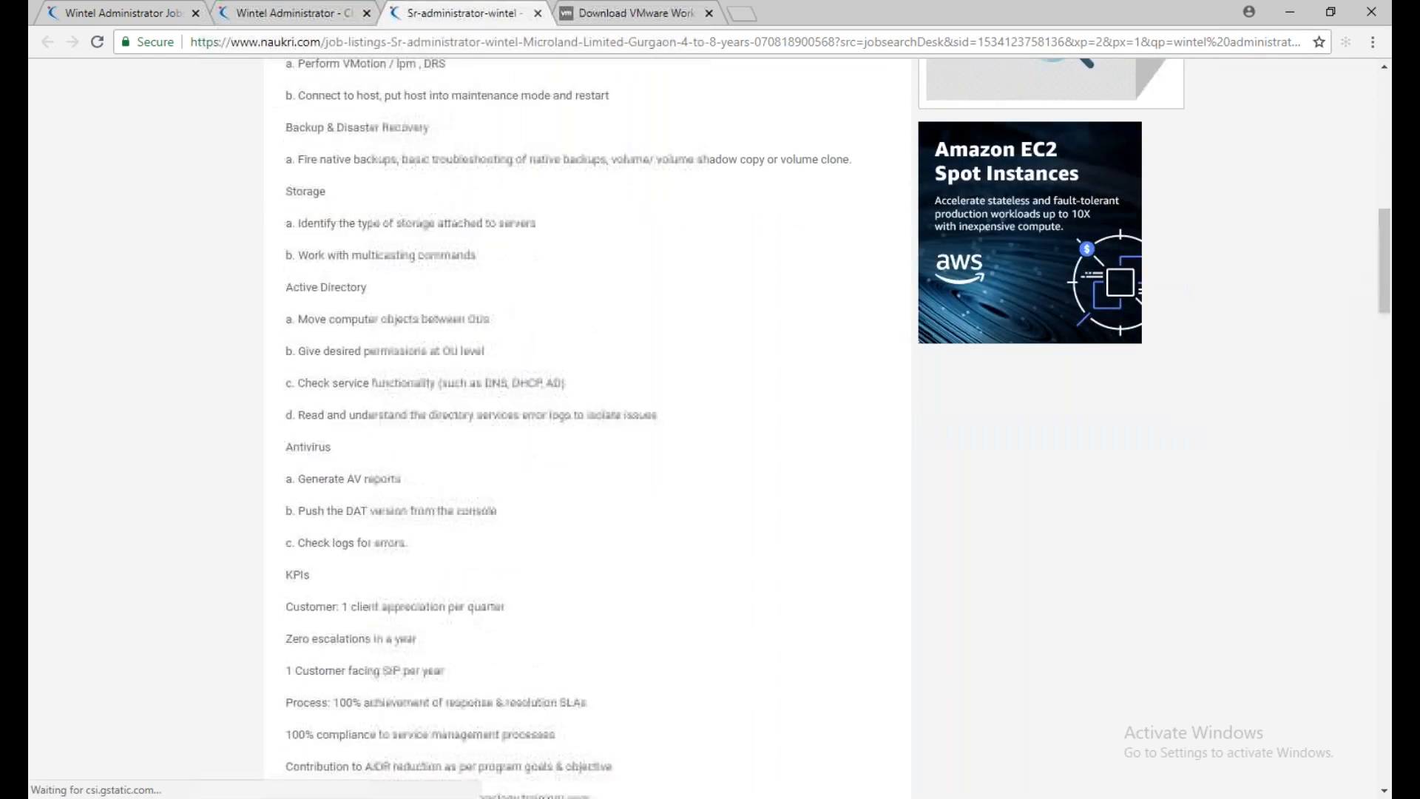
pyautogui.scroll(6, 592, 429)
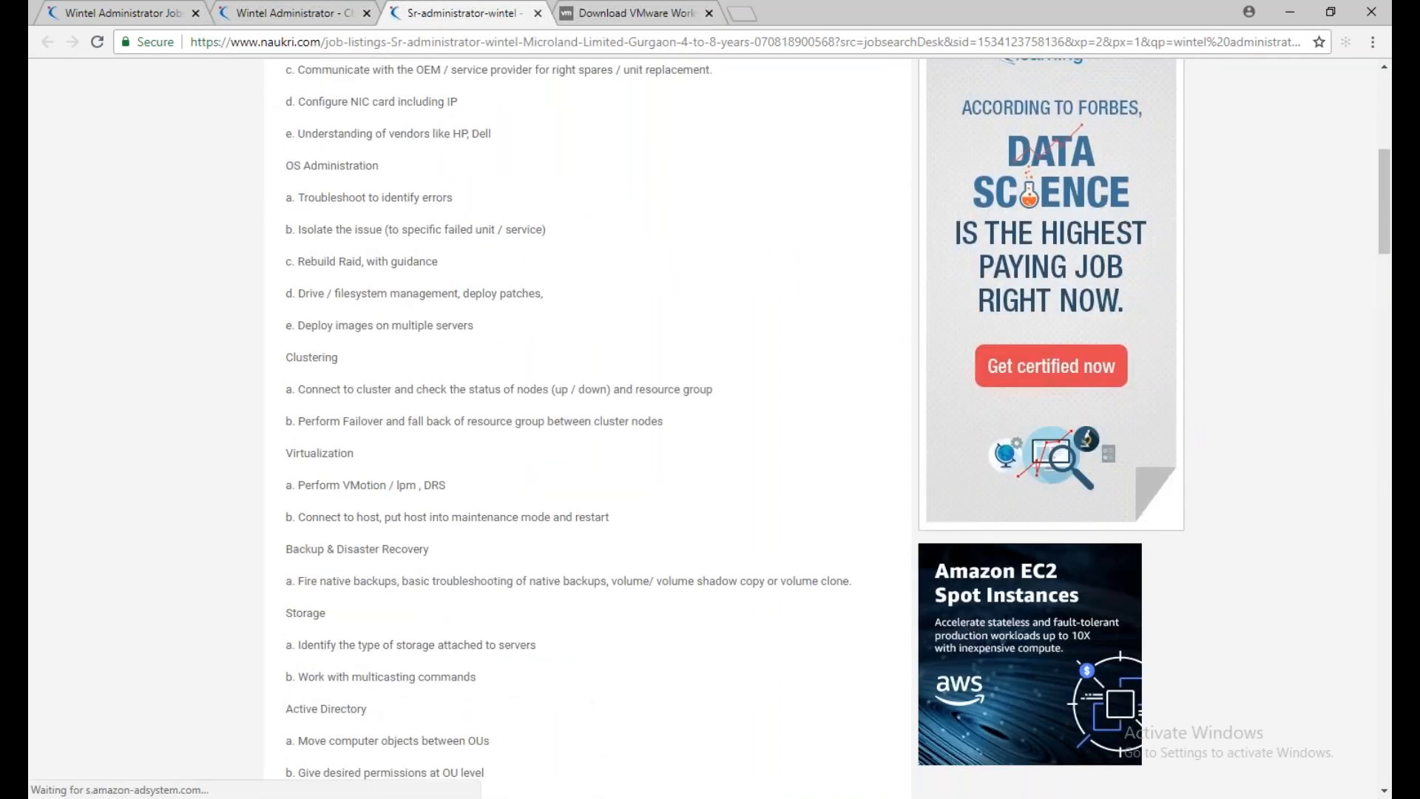
pyautogui.moveTo(365, 453); pyautogui.dragTo(273, 453)
pyautogui.moveTo(327, 612); pyautogui.dragTo(275, 612)
pyautogui.scroll(1, 357, 480)
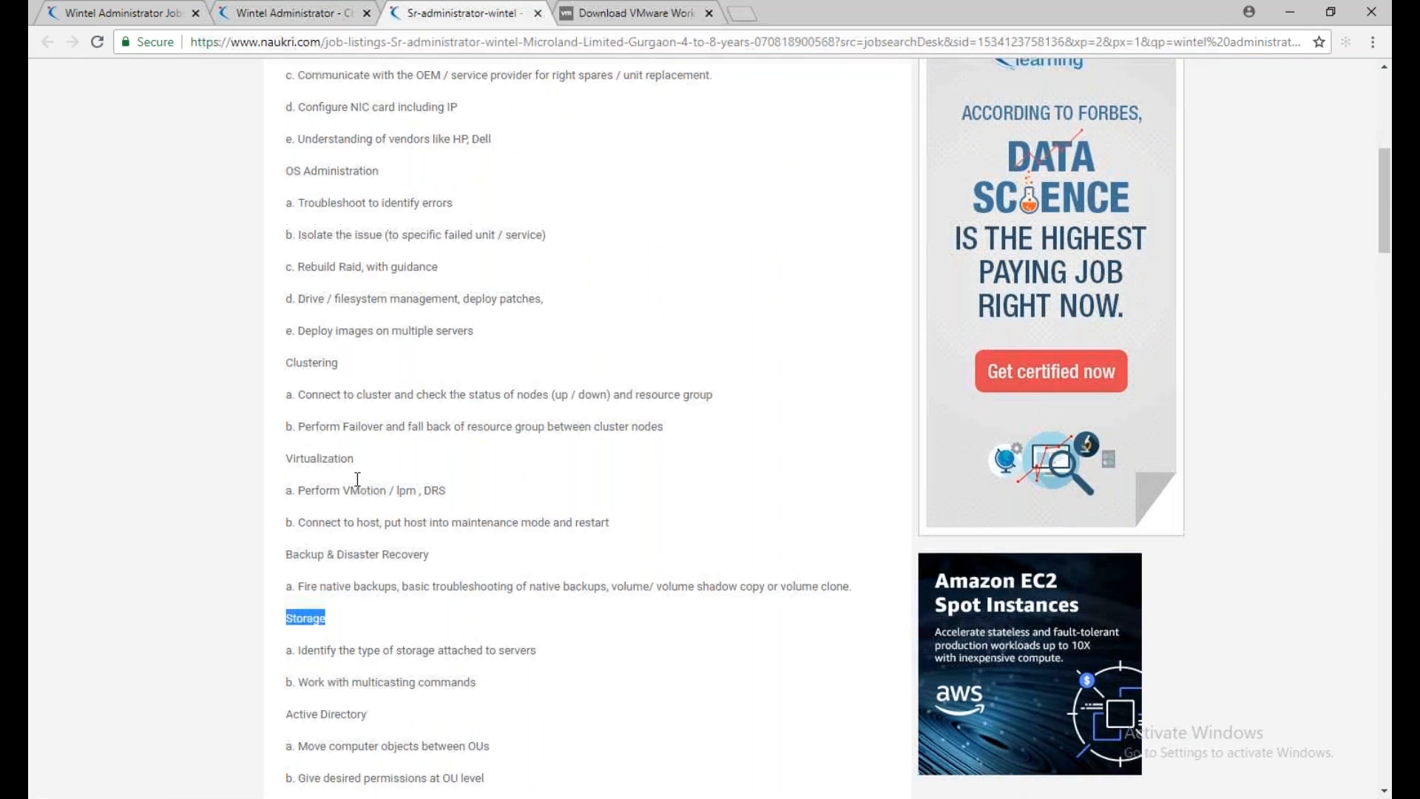
pyautogui.scroll(4, 357, 479)
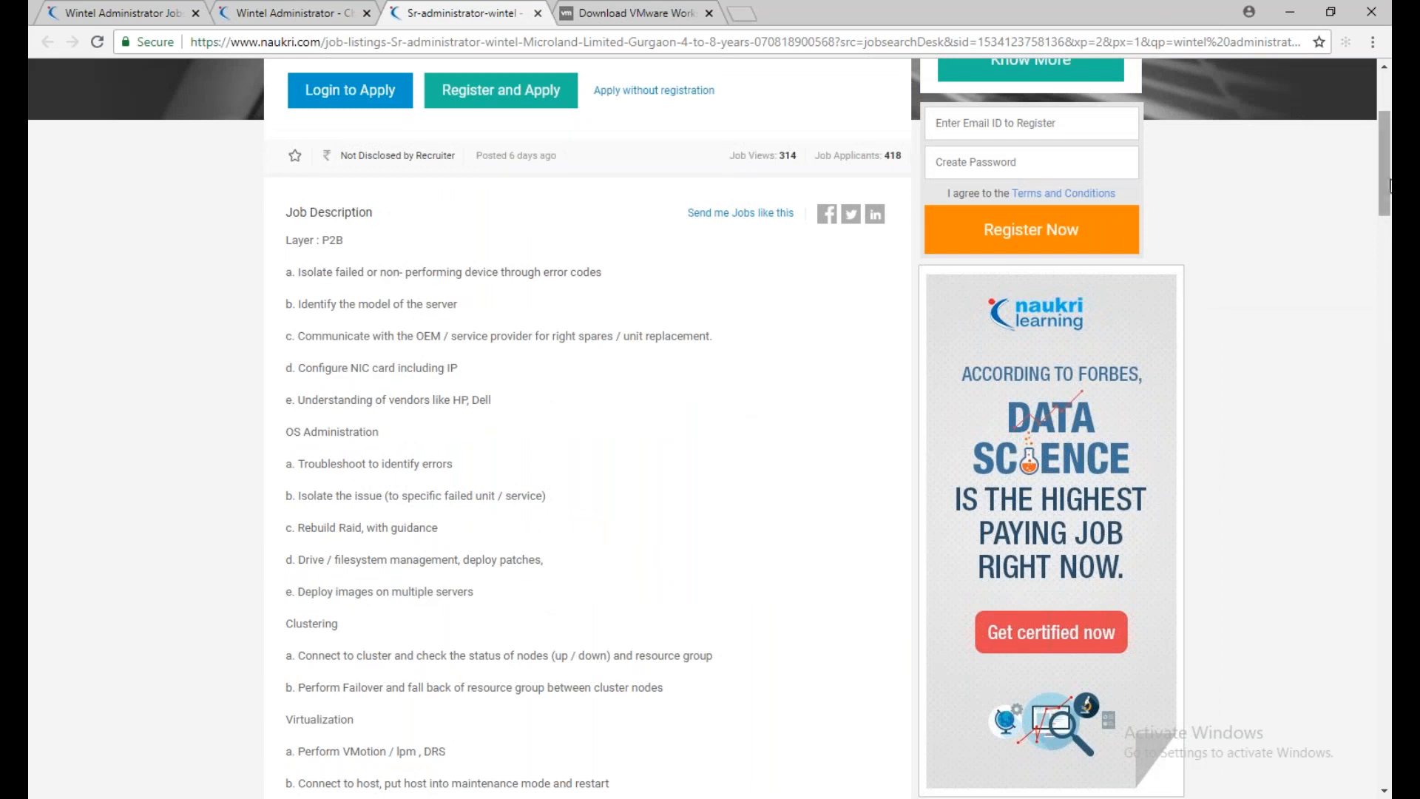
# Switch to the Notepad outline and highlight the server operating systems line and the Wintel definition
pyautogui.moveTo(1373, 233)
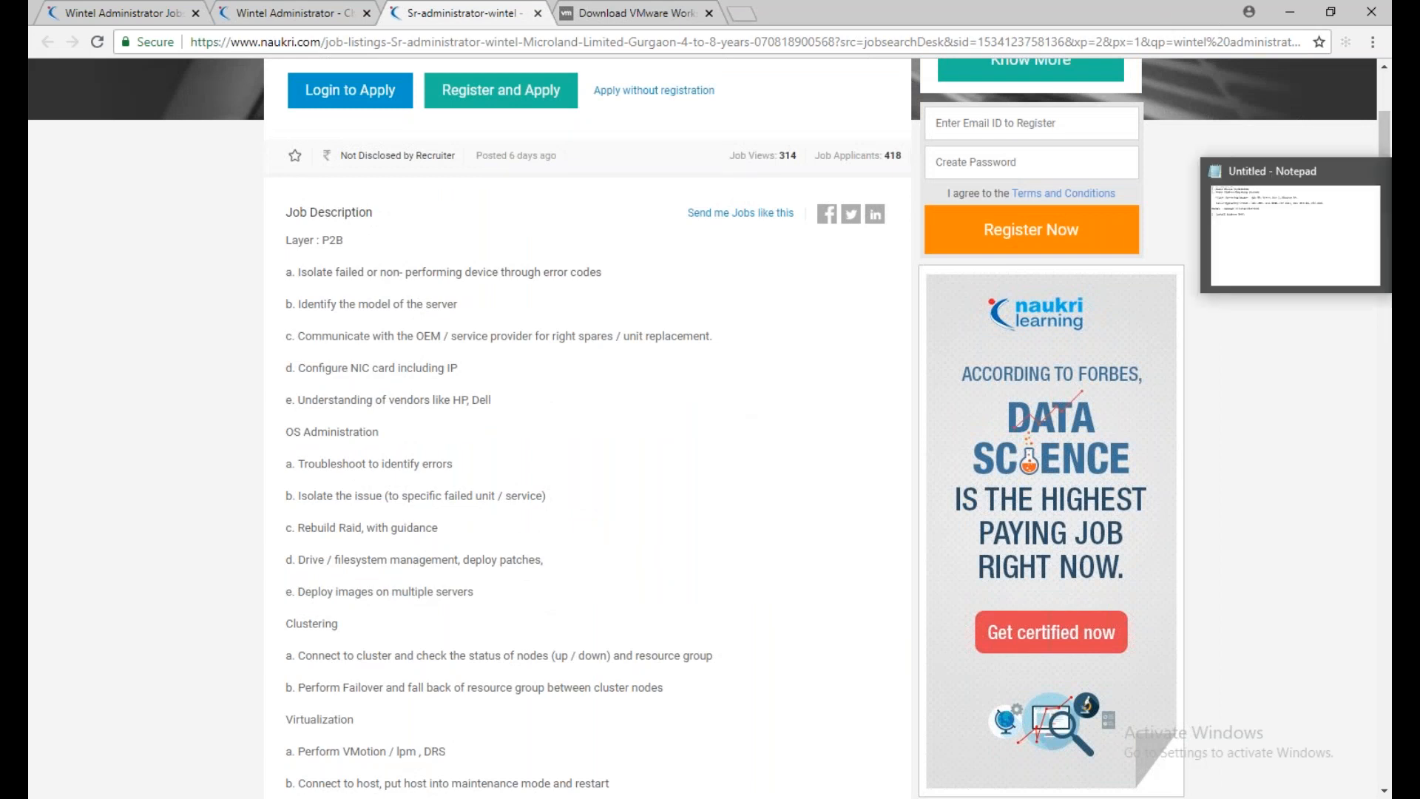
pyautogui.click(1237, 244)
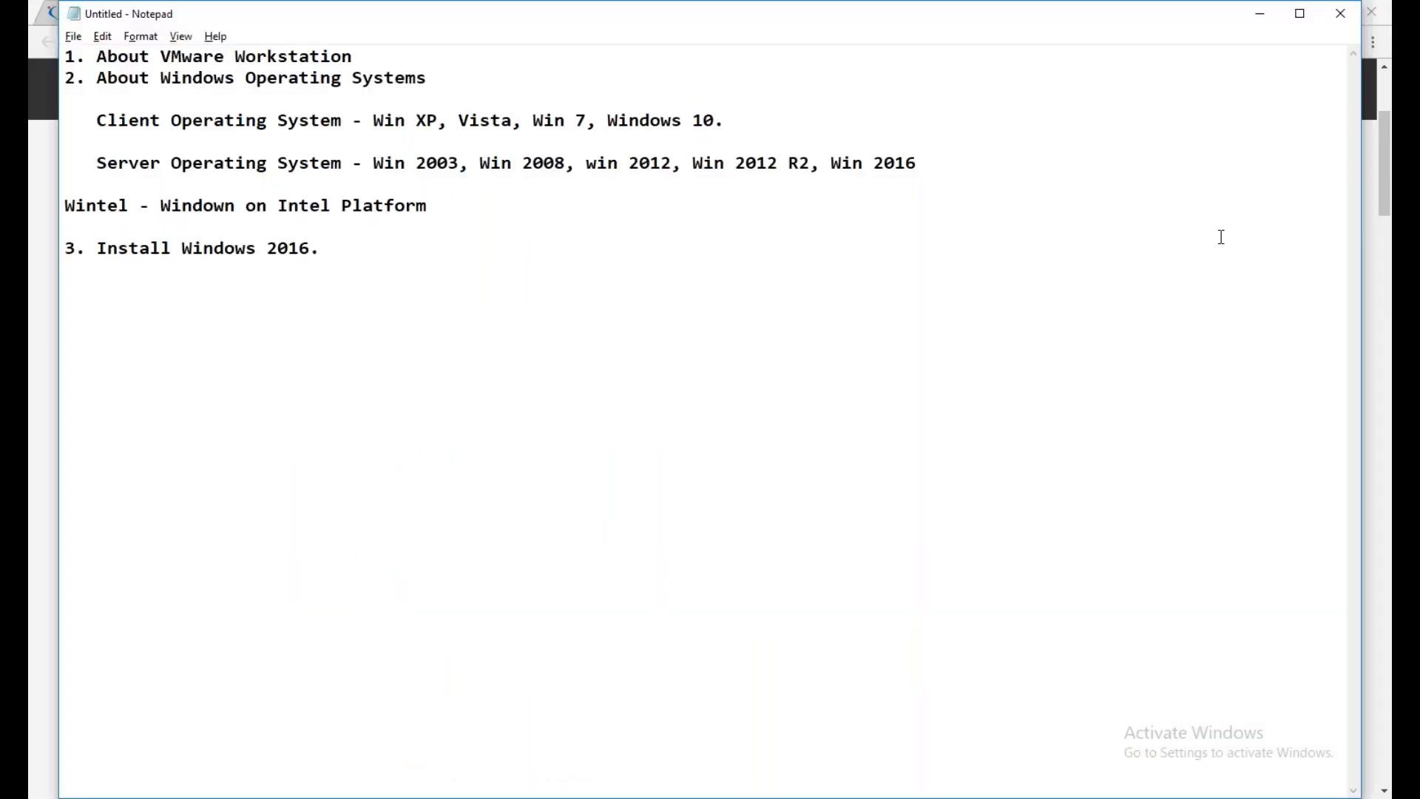
pyautogui.click(96, 163)
pyautogui.moveTo(96, 163); pyautogui.dragTo(929, 163)
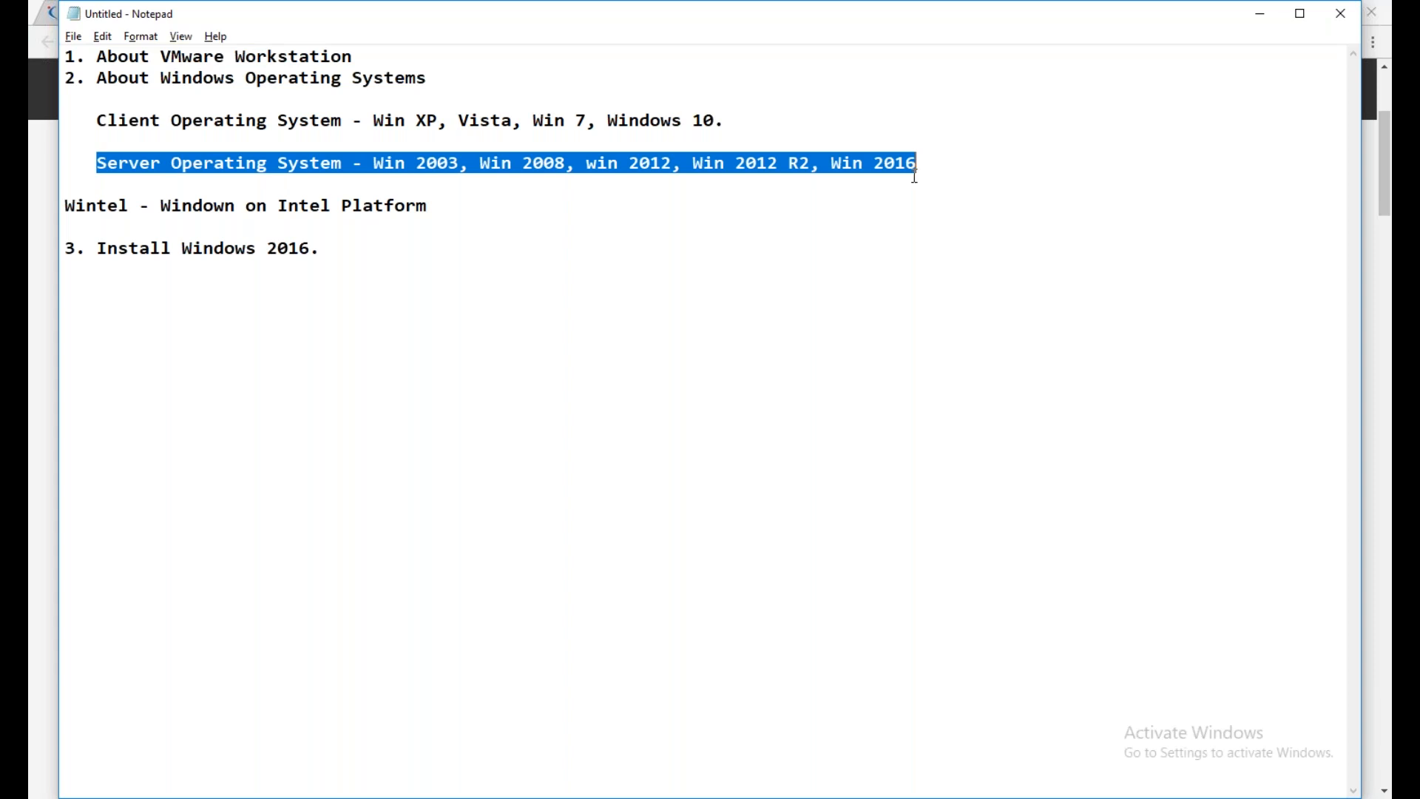
pyautogui.click(435, 203)
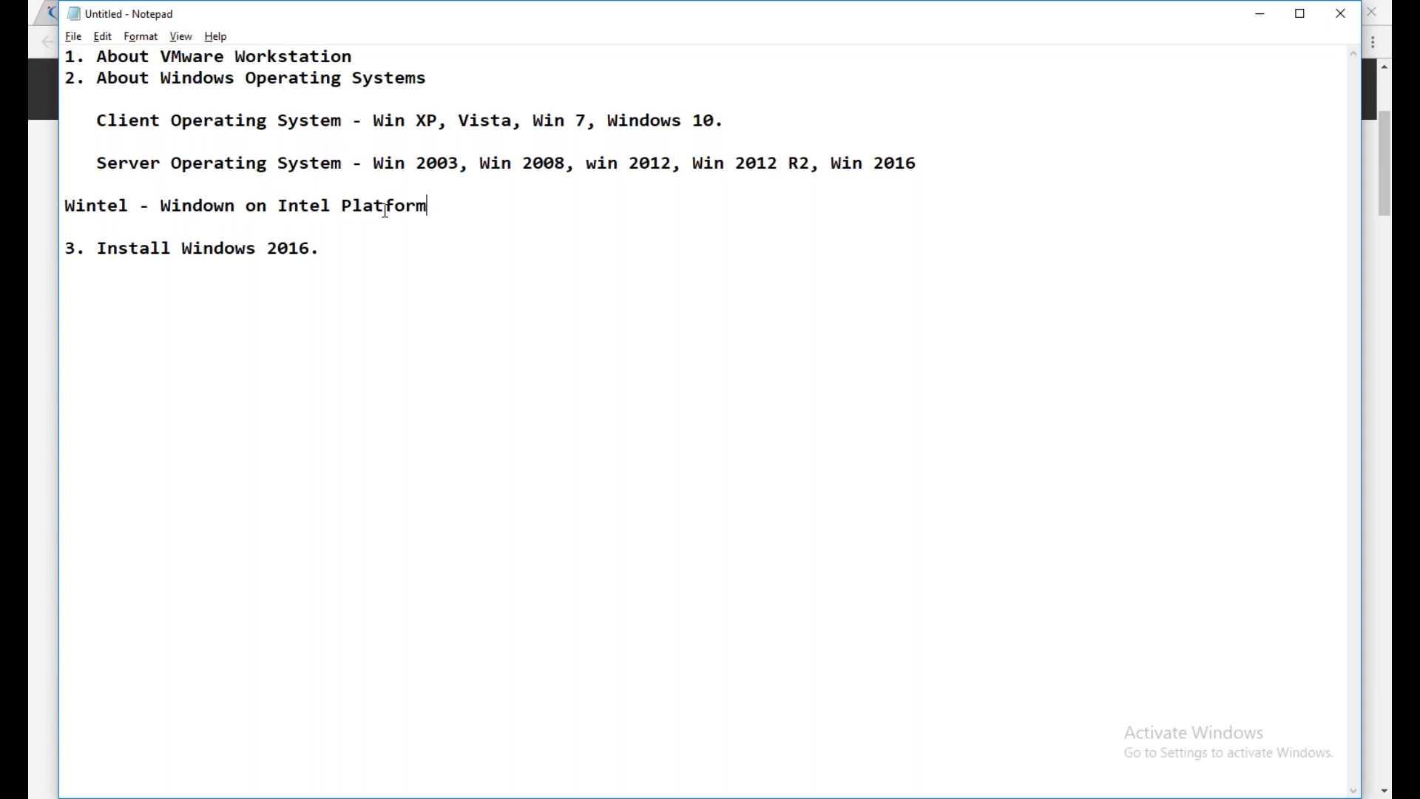
pyautogui.moveTo(429, 207); pyautogui.dragTo(269, 211)
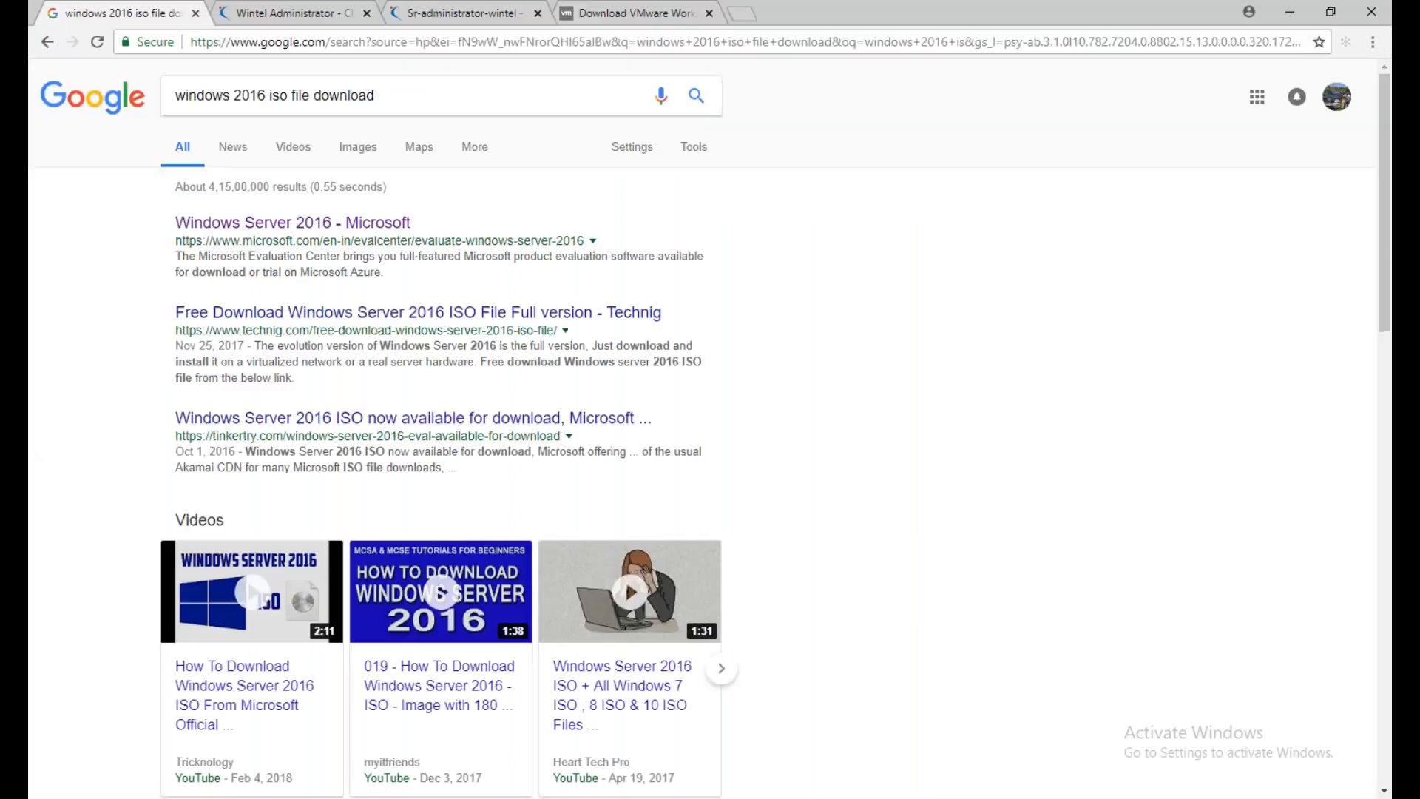
# Open Microsoft's Windows Server 2016 evaluation page from the Google results and continue with the ISO file type
pyautogui.click(292, 223)
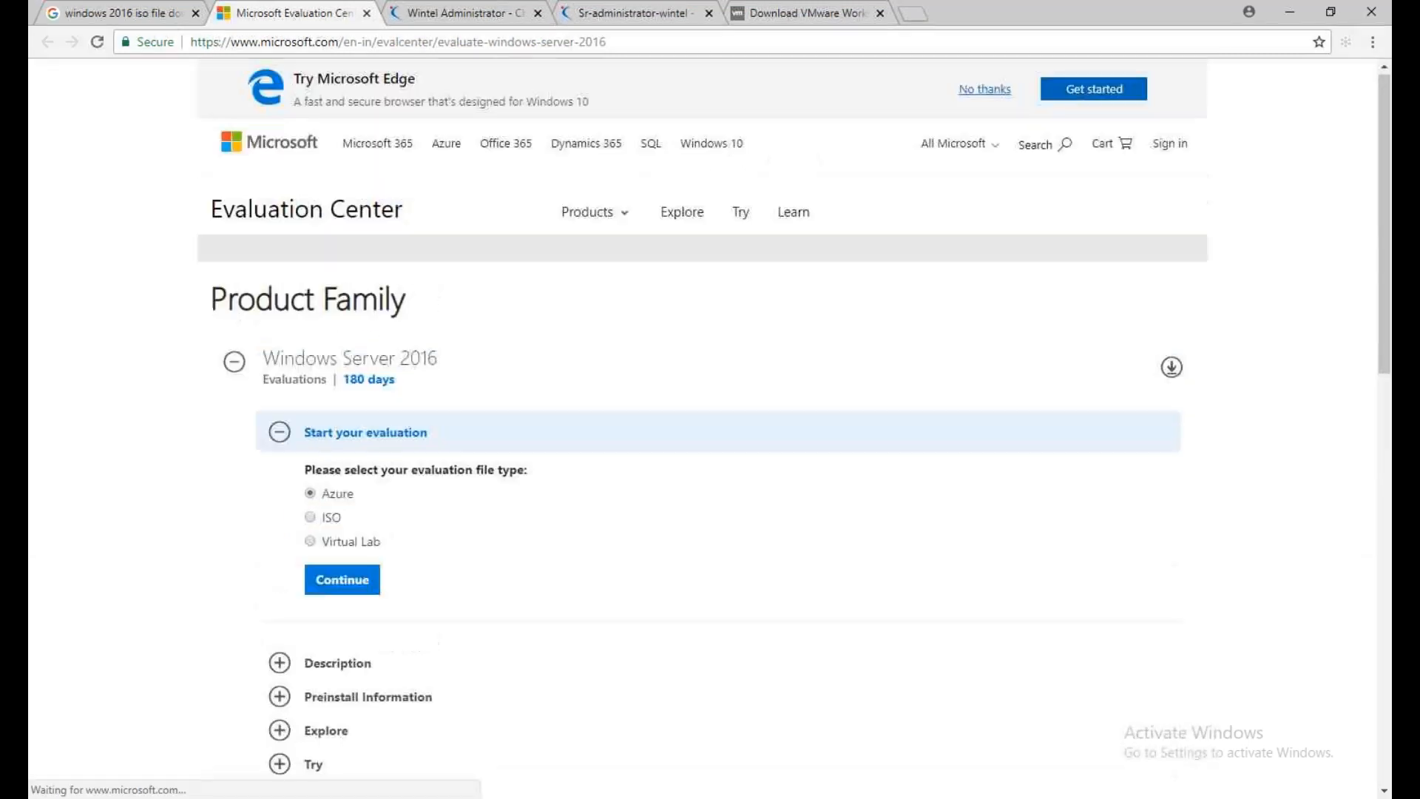
pyautogui.scroll(-4, 702, 429)
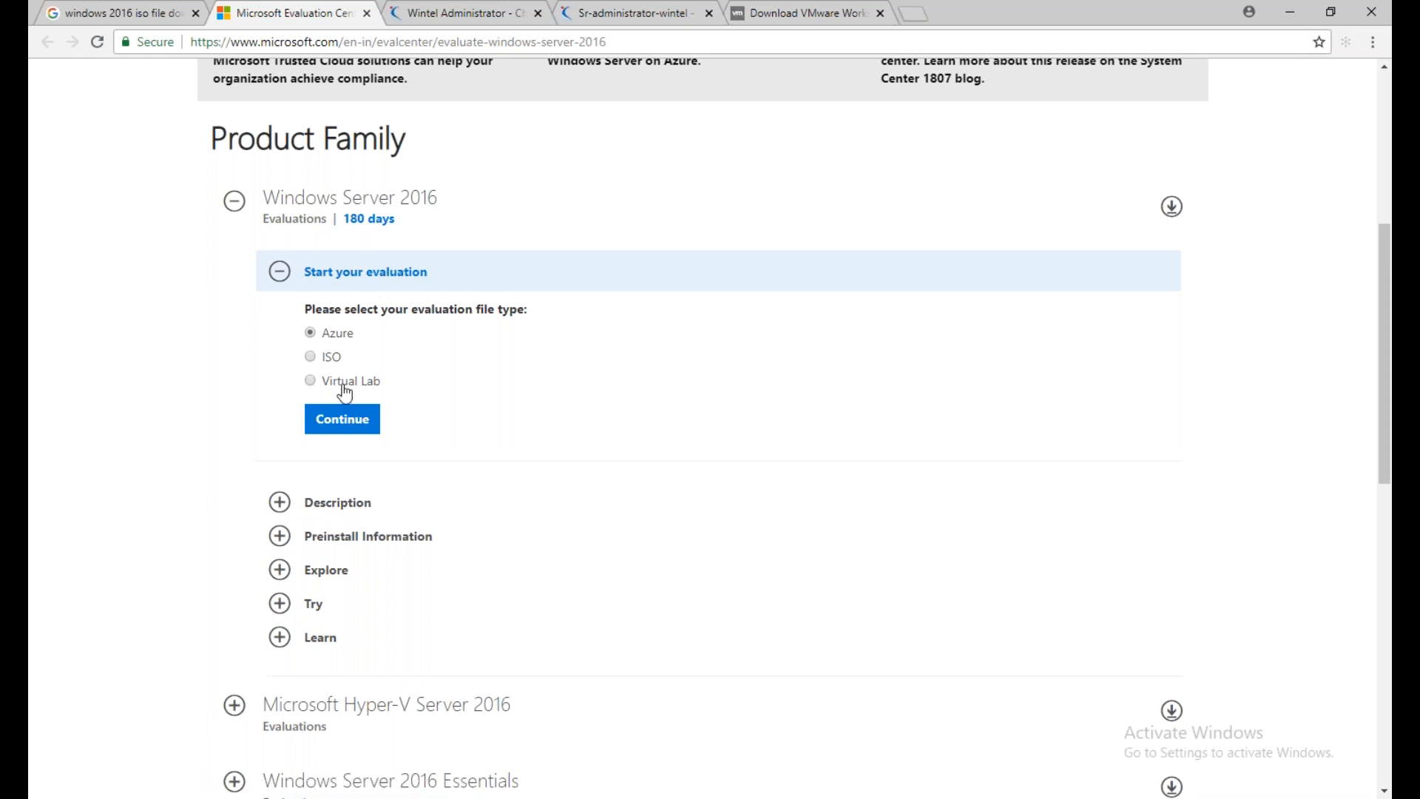
pyautogui.click(343, 418)
# Look through the other evaluation products and fill the registration form's name, company, phone and country fields with the saved autofill entry
pyautogui.click(593, 344)
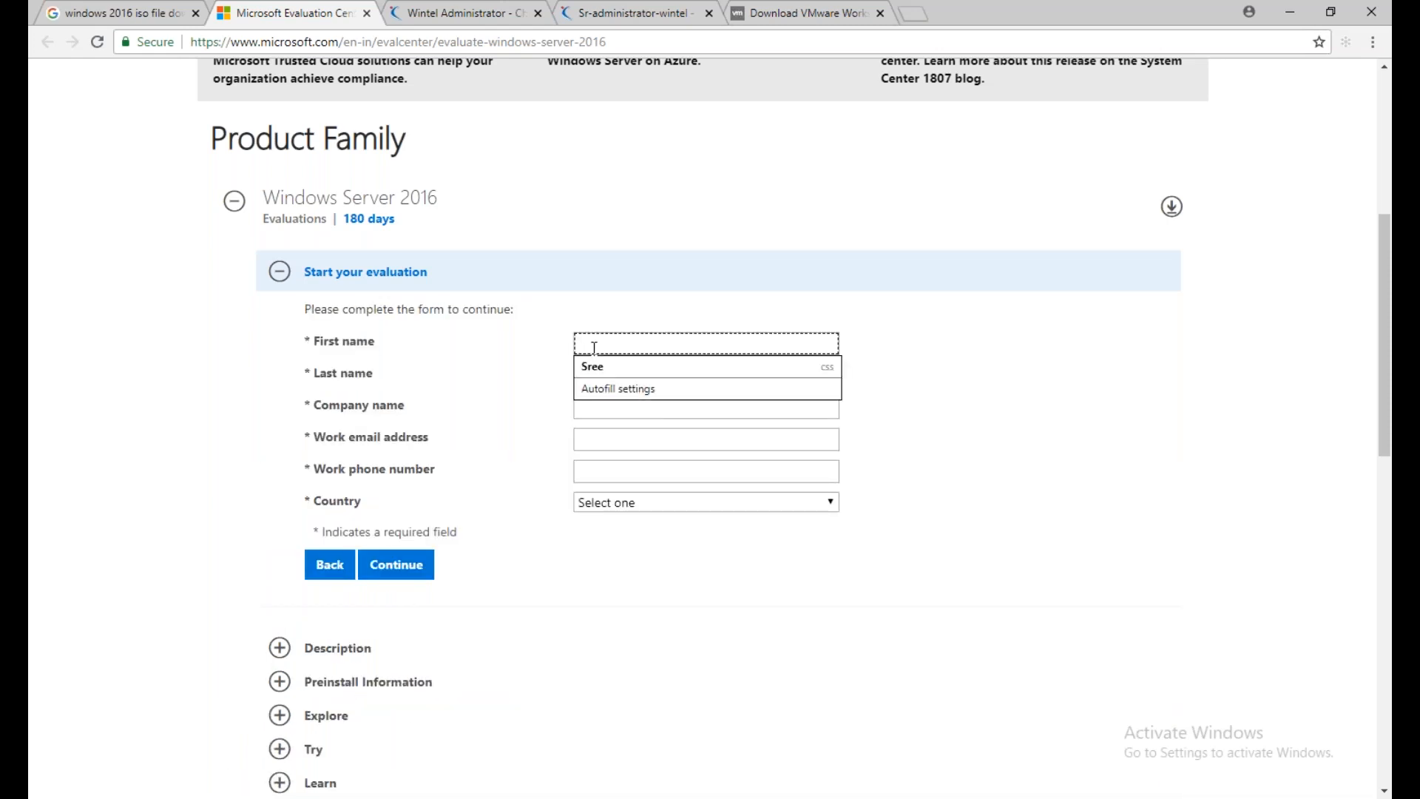
pyautogui.scroll(-4, 524, 565)
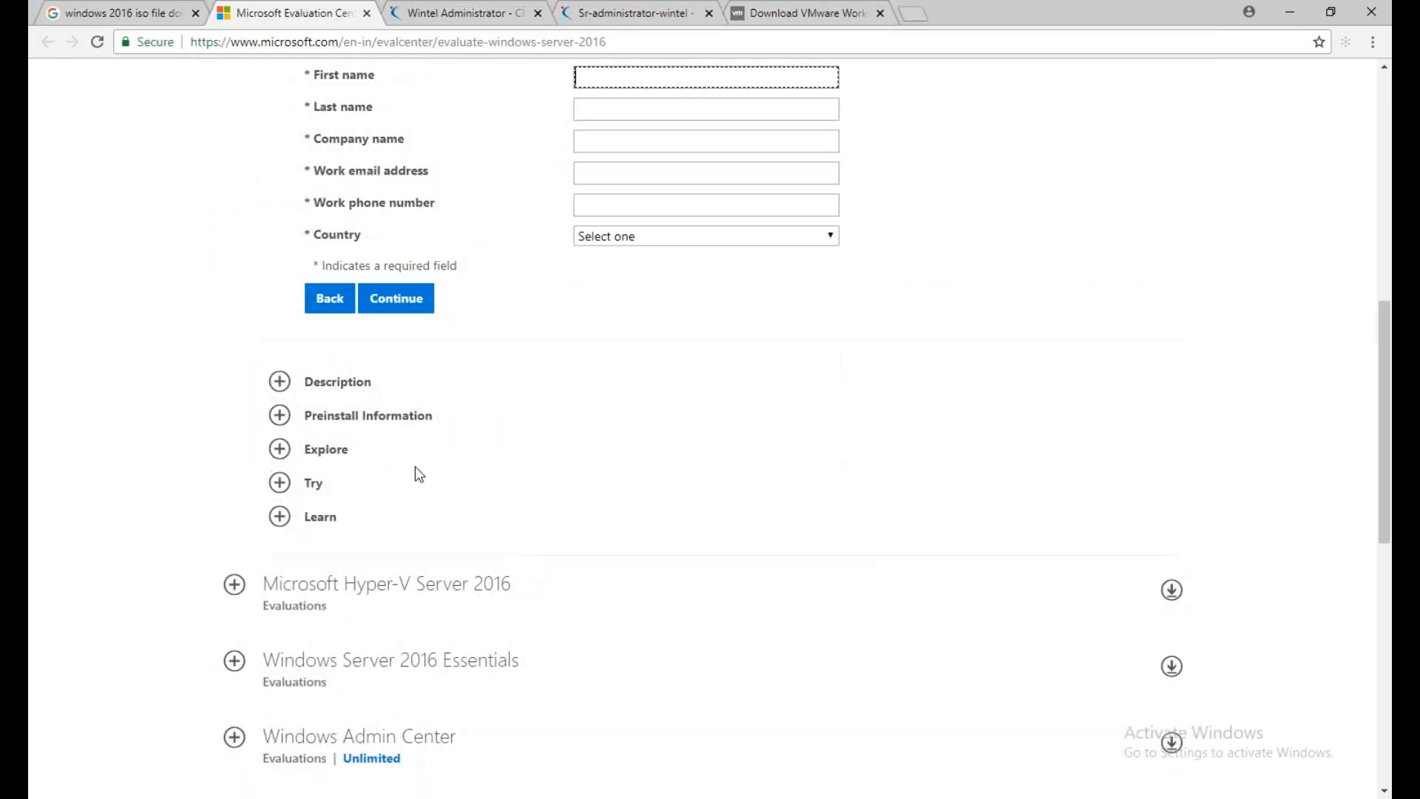
pyautogui.scroll(-4, 415, 473)
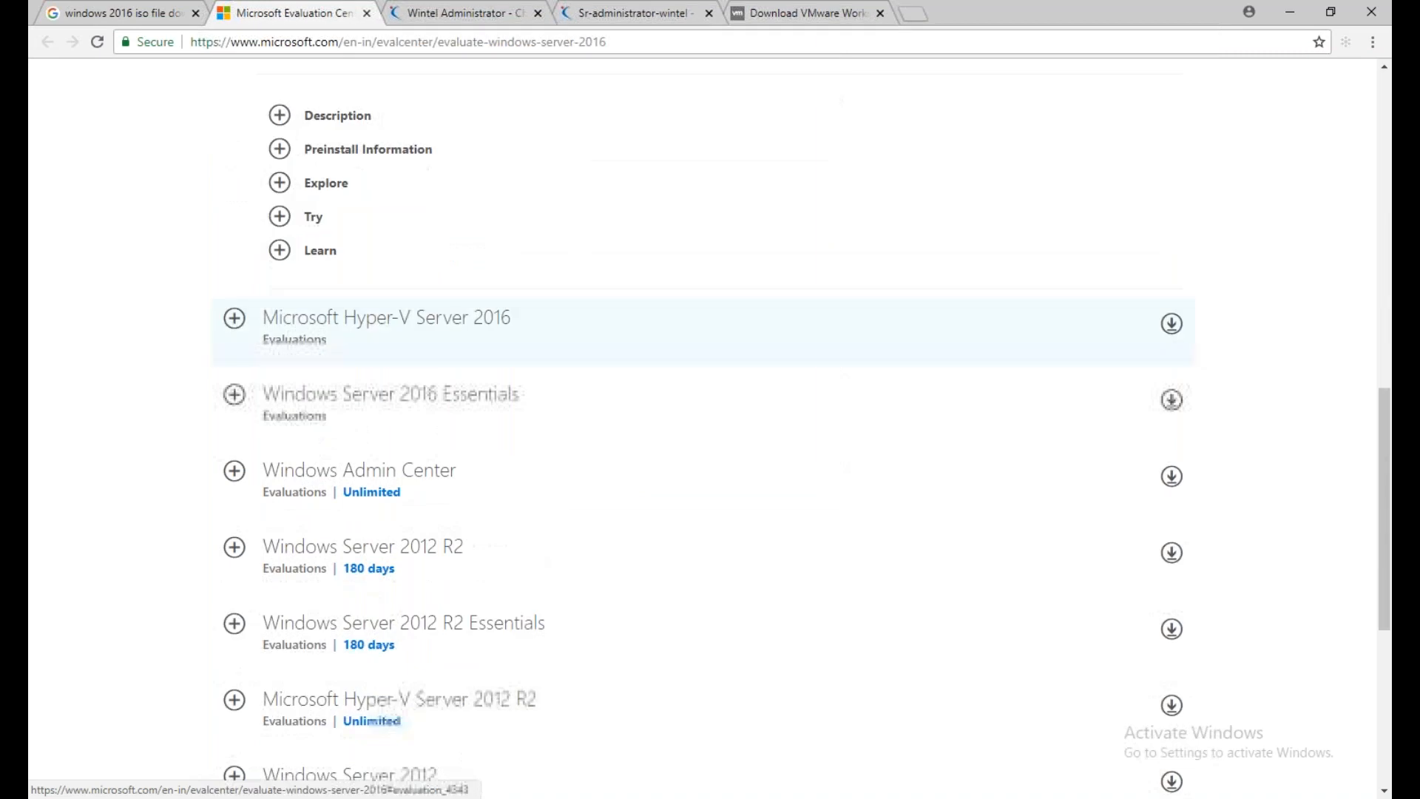
pyautogui.scroll(-5, 364, 507)
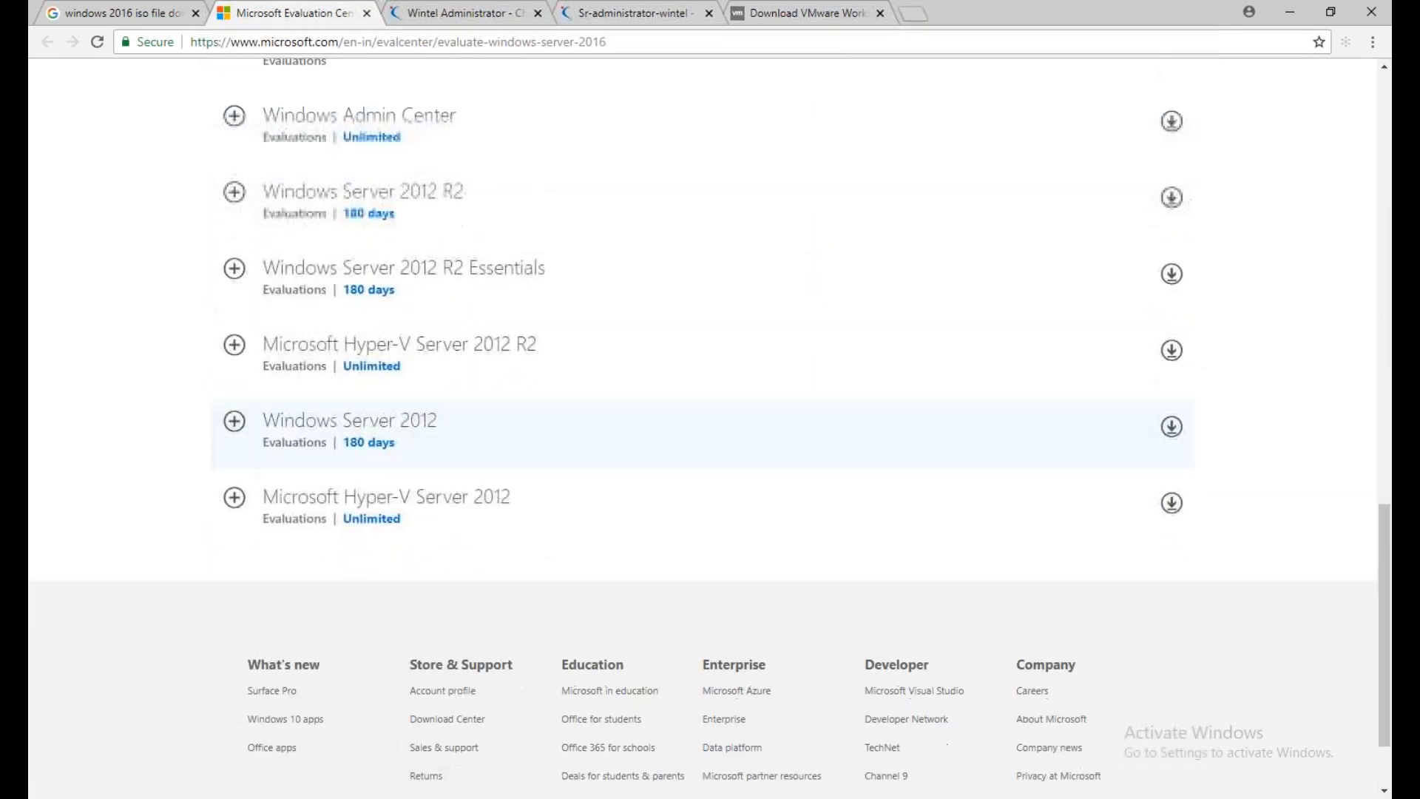
pyautogui.scroll(10, 623, 333)
pyautogui.click(628, 368)
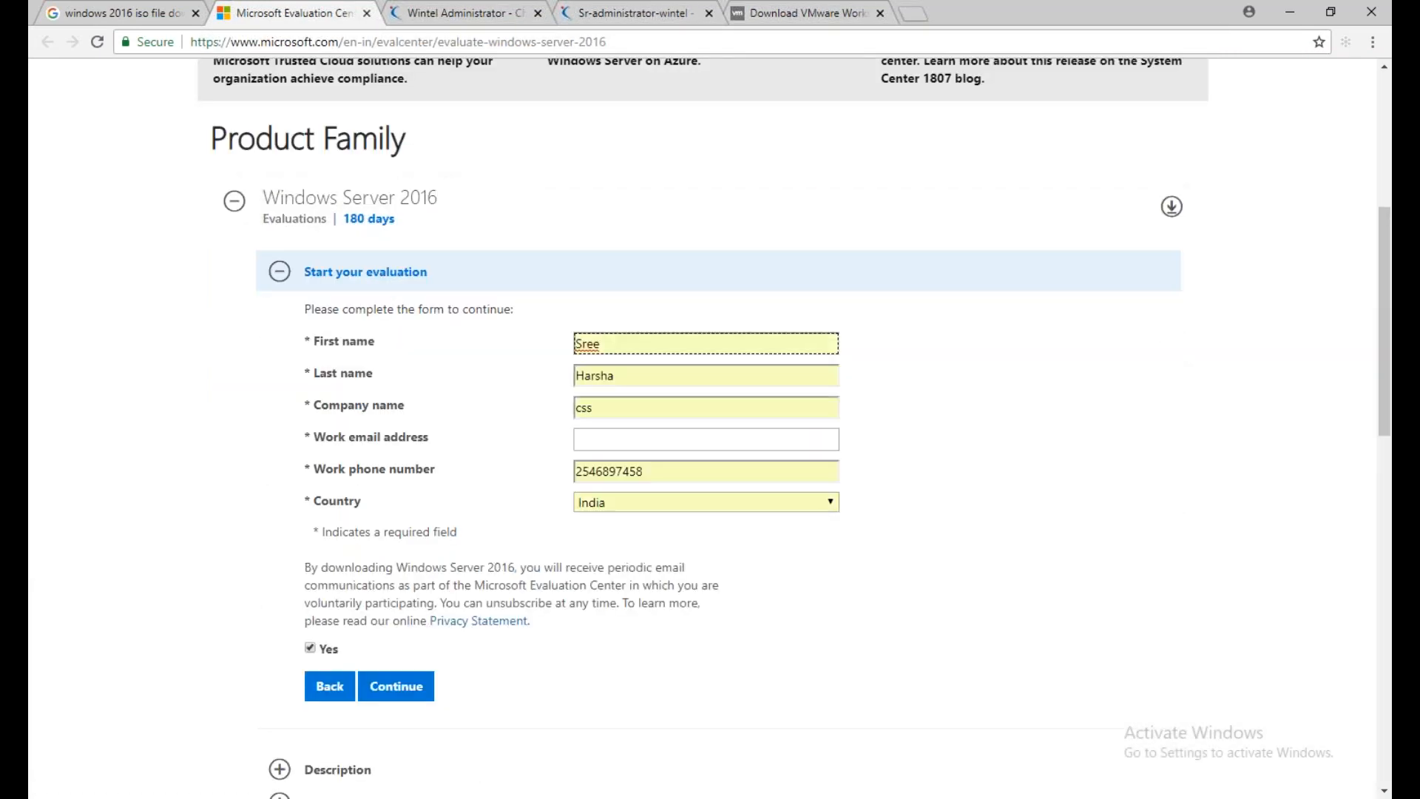
# Enter the work email address and submit the Windows Server 2016 evaluation form
pyautogui.click(625, 440)
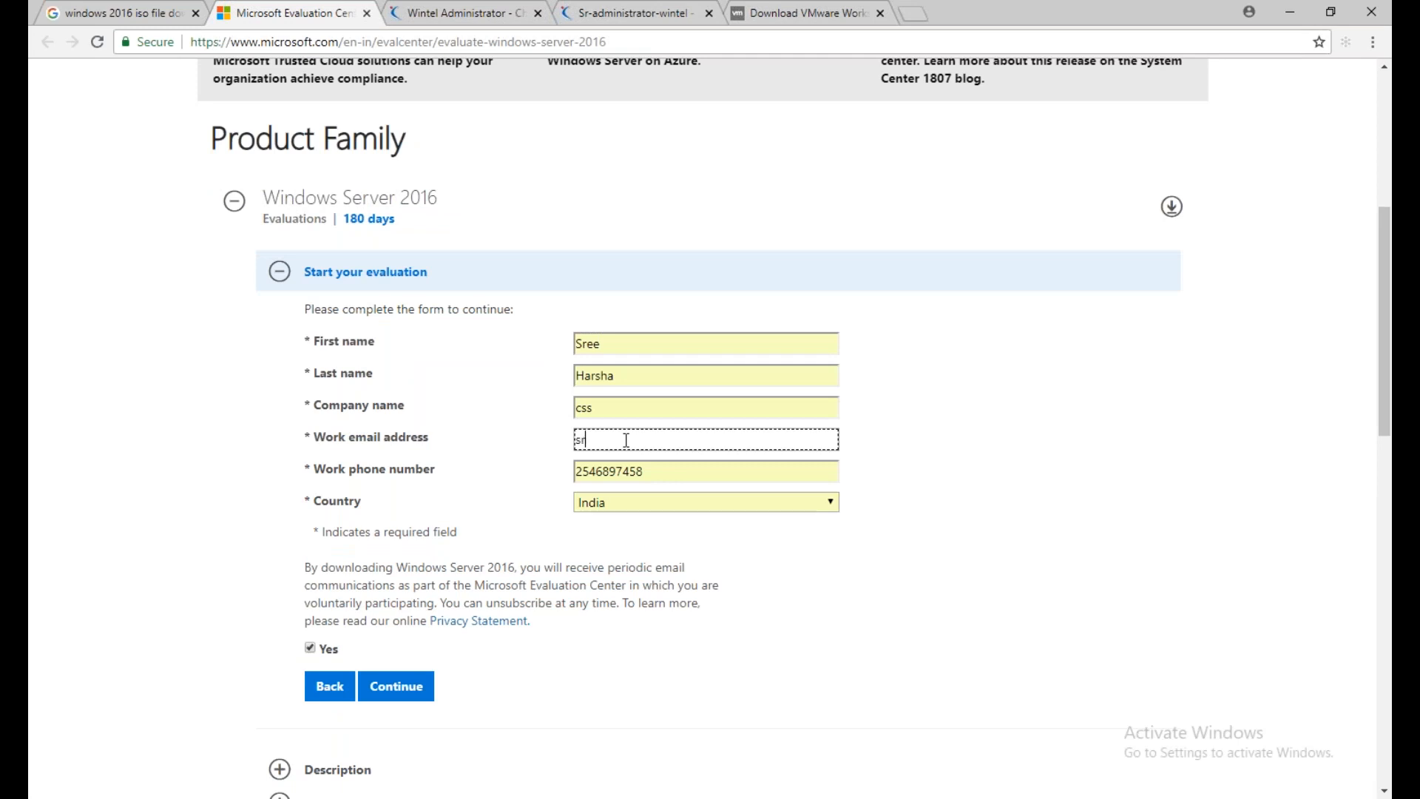
pyautogui.click(422, 695)
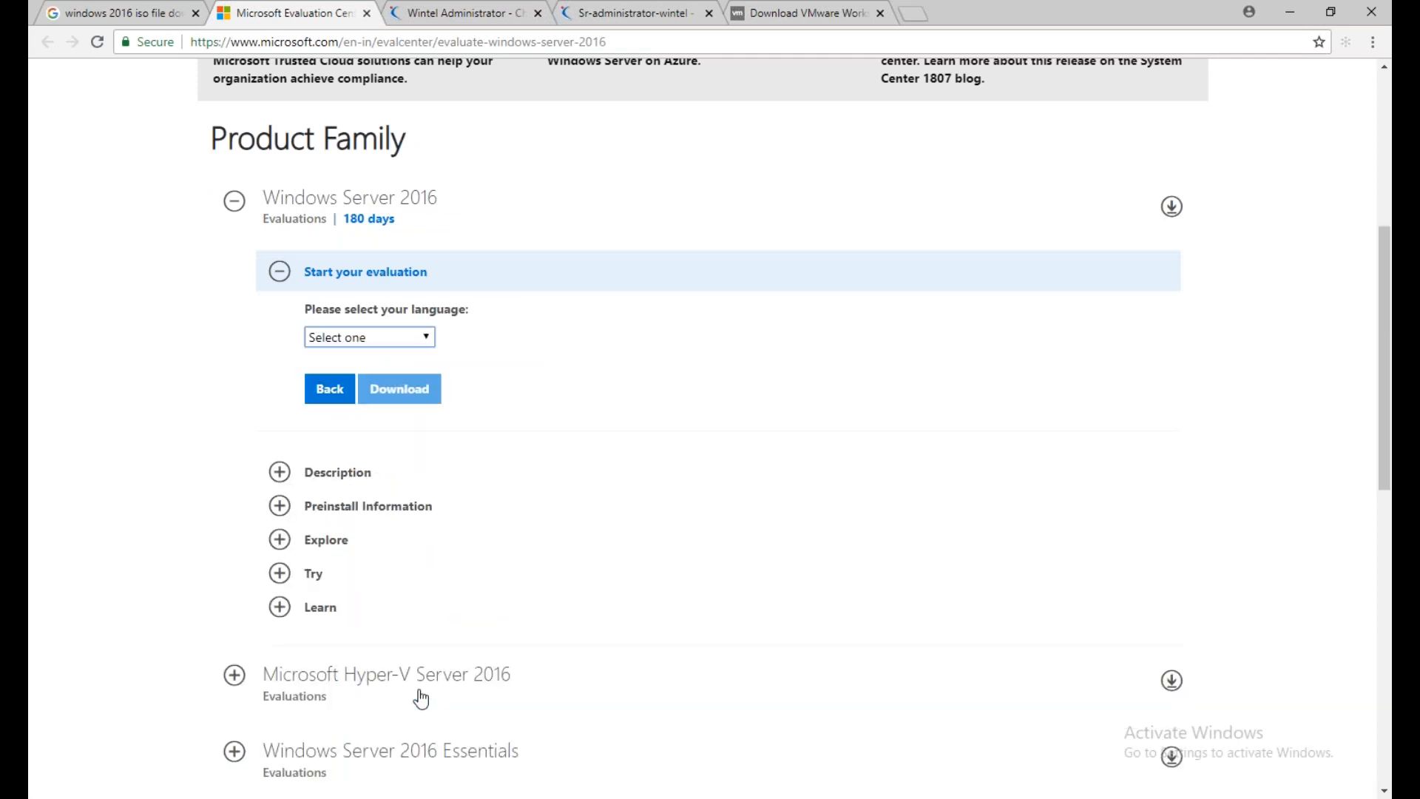
# Choose English as the language, request the Windows Server 2016 evaluation ISO download, point out the 180-day period and dismiss the download bar
pyautogui.click(402, 336)
pyautogui.click(400, 393)
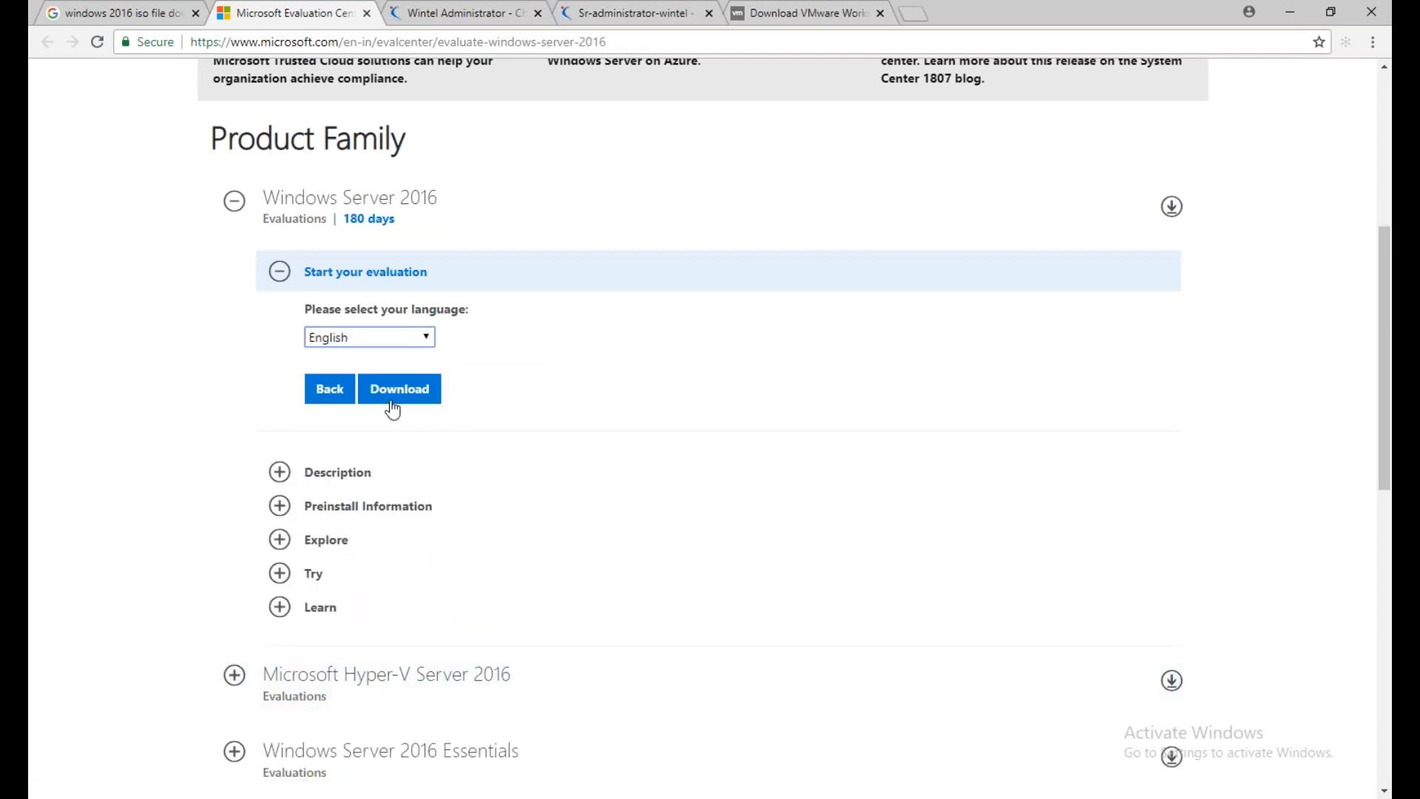
pyautogui.click(393, 395)
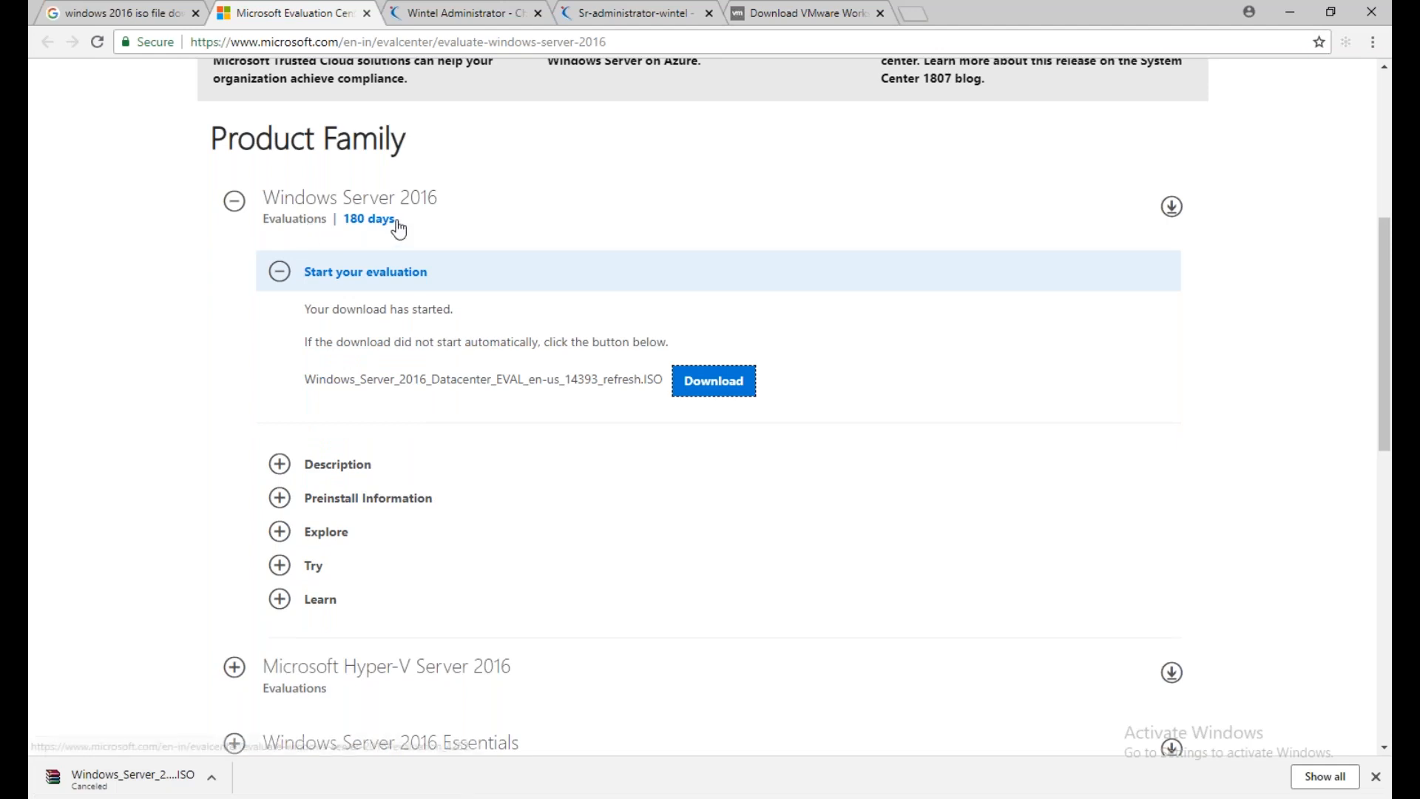
pyautogui.moveTo(403, 225); pyautogui.dragTo(379, 223)
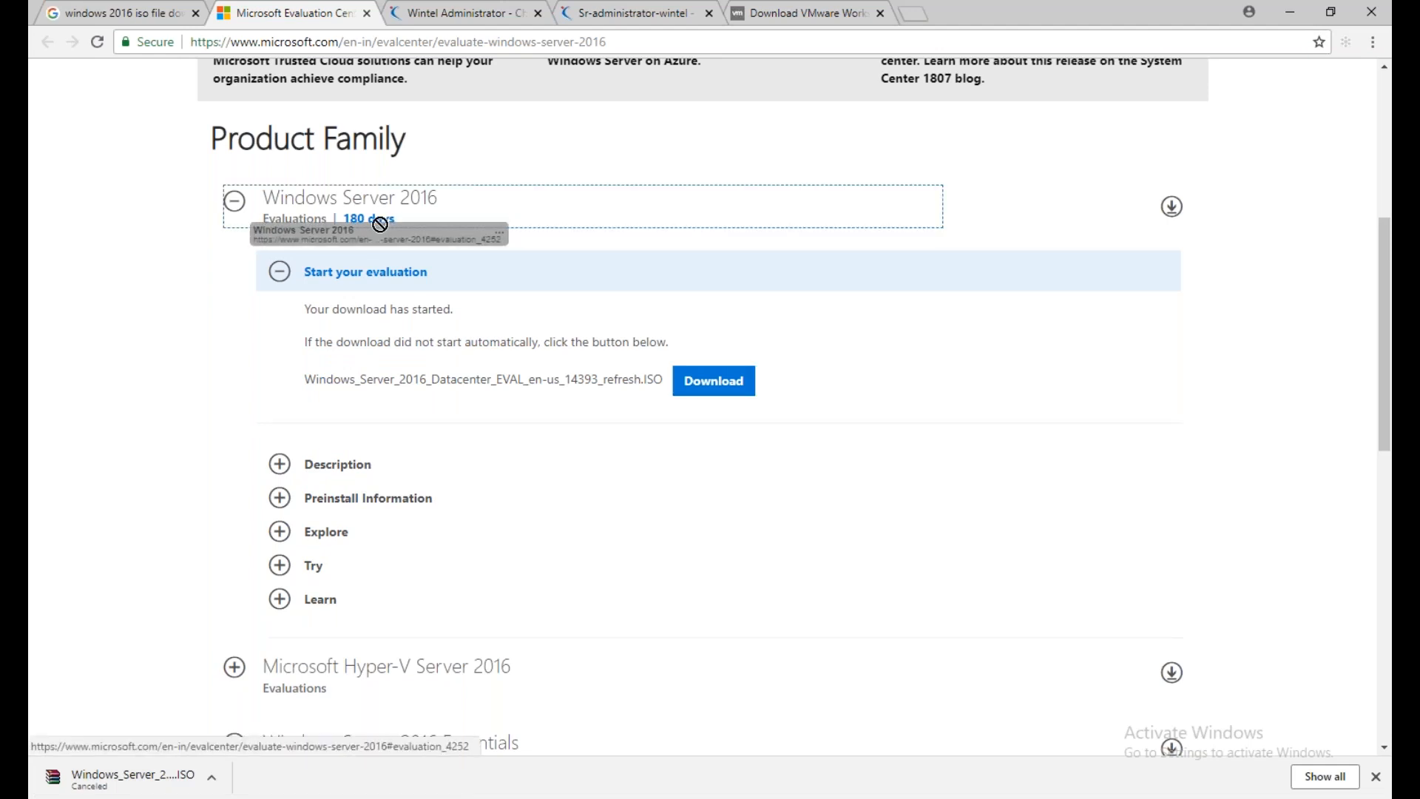
pyautogui.click(1376, 776)
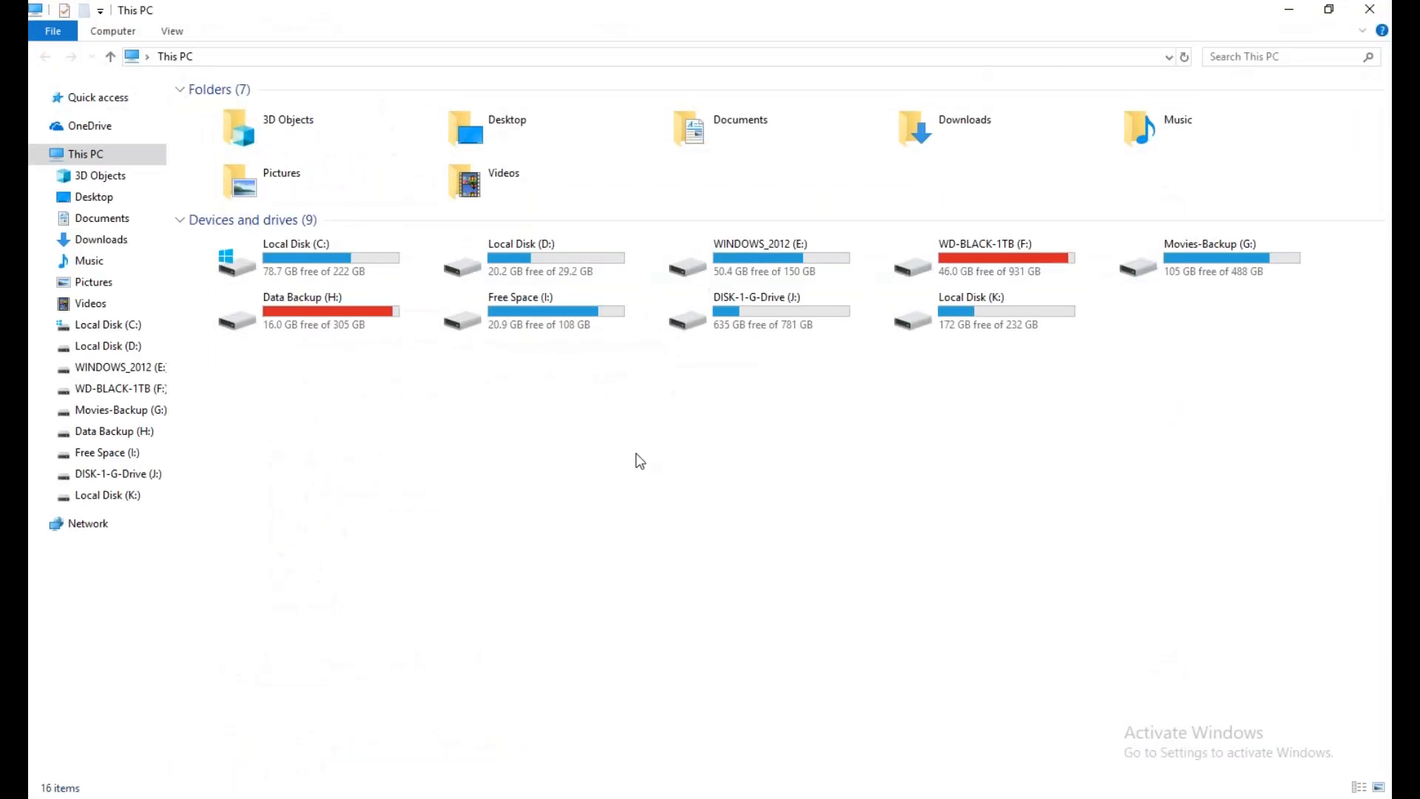
# Browse in File Explorer to the OVA-Files folder on WD-BLACK-1TB (F:) and select Windows_2016_Server.ISO
pyautogui.click(129, 389)
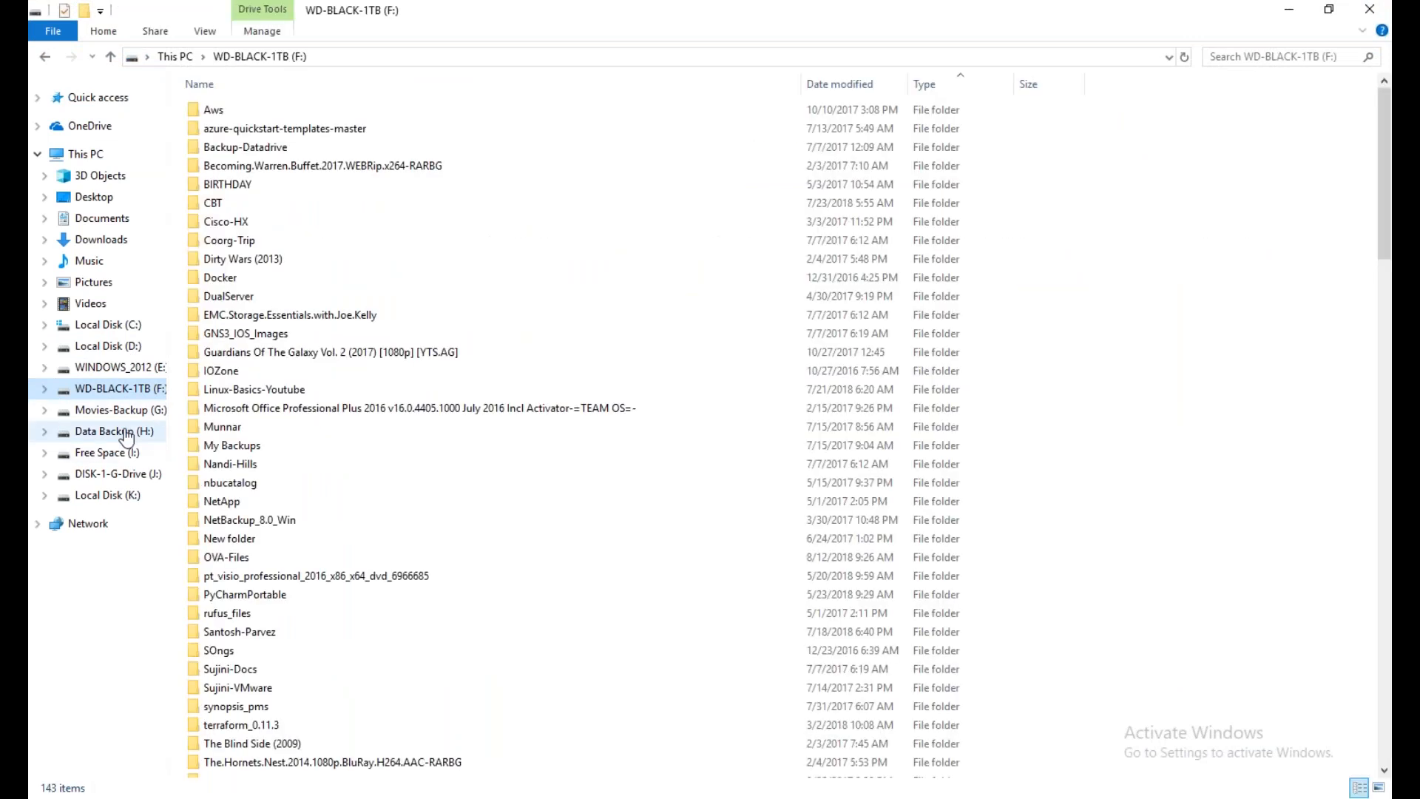
pyautogui.click(245, 593)
pyautogui.scroll(-2, 240, 725)
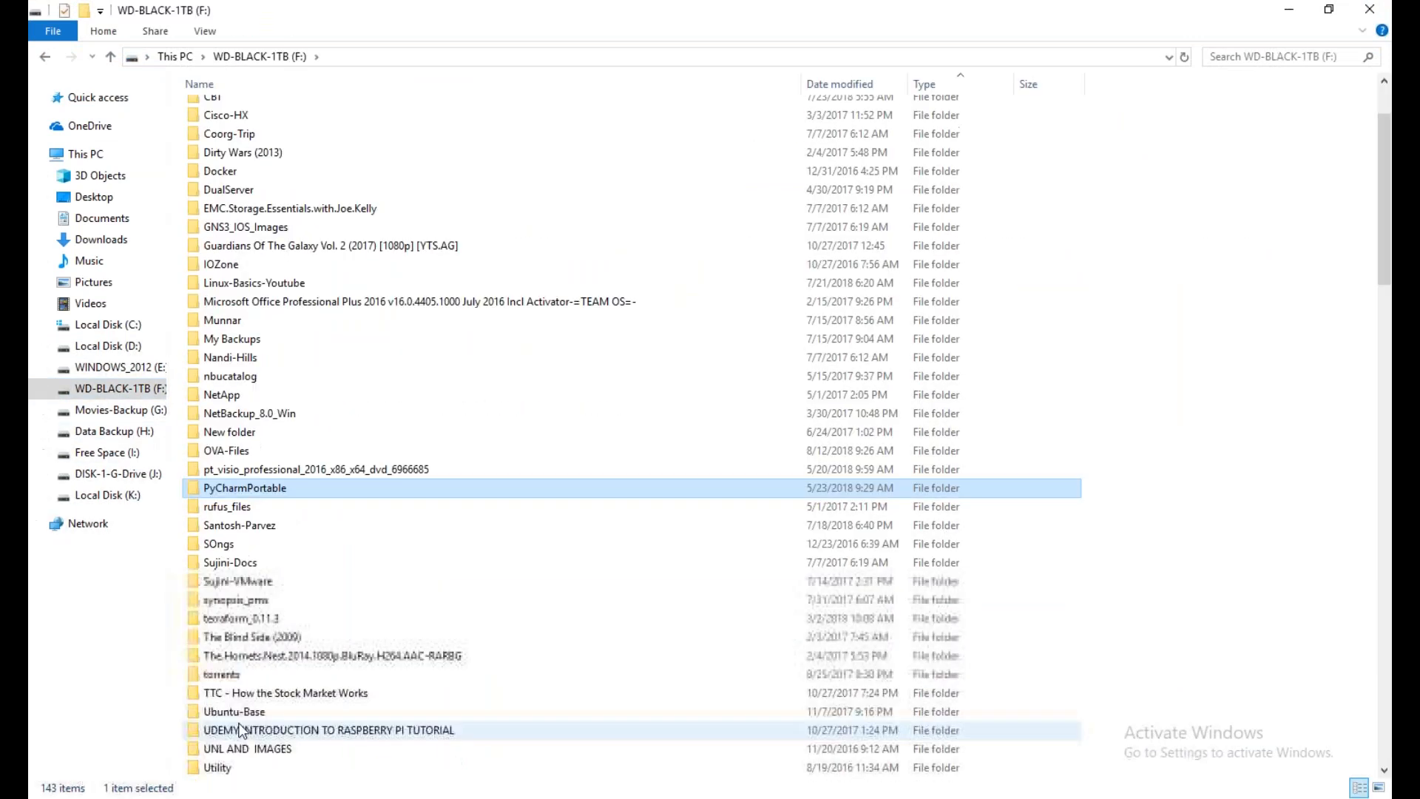
pyautogui.doubleClick(236, 453)
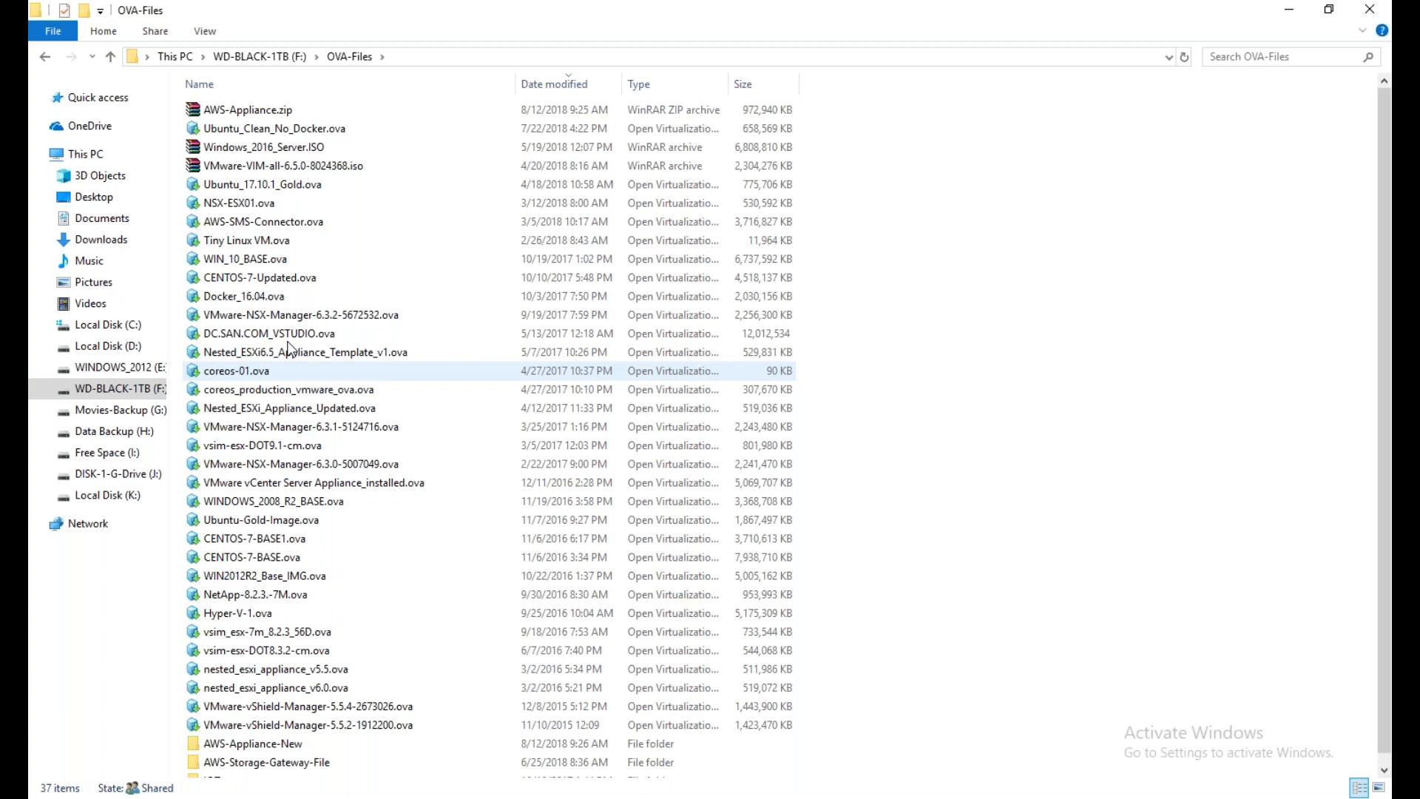
pyautogui.click(311, 148)
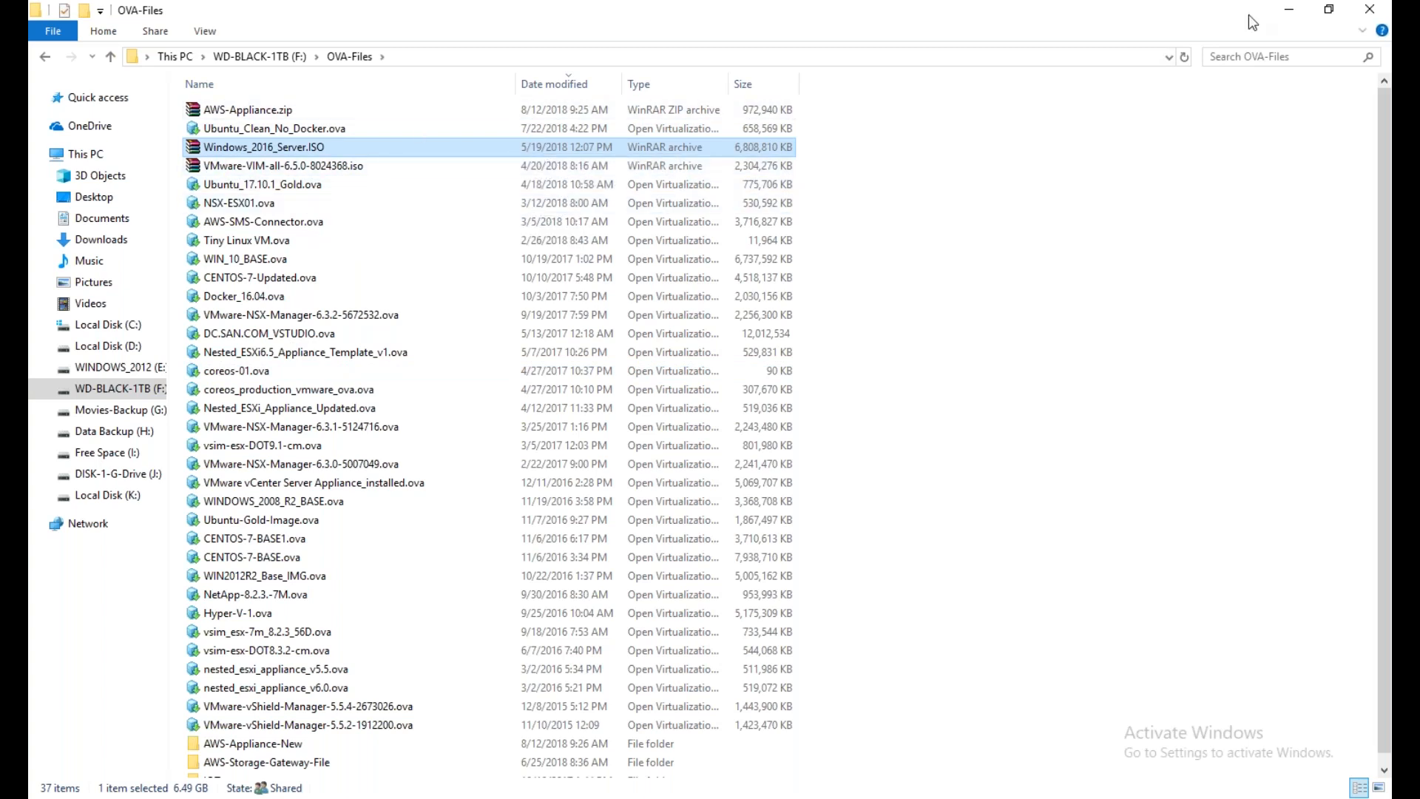
# Minimize File Explorer and switch to the VMware Workstation window with the PuppetPE virtual machine
pyautogui.click(1288, 10)
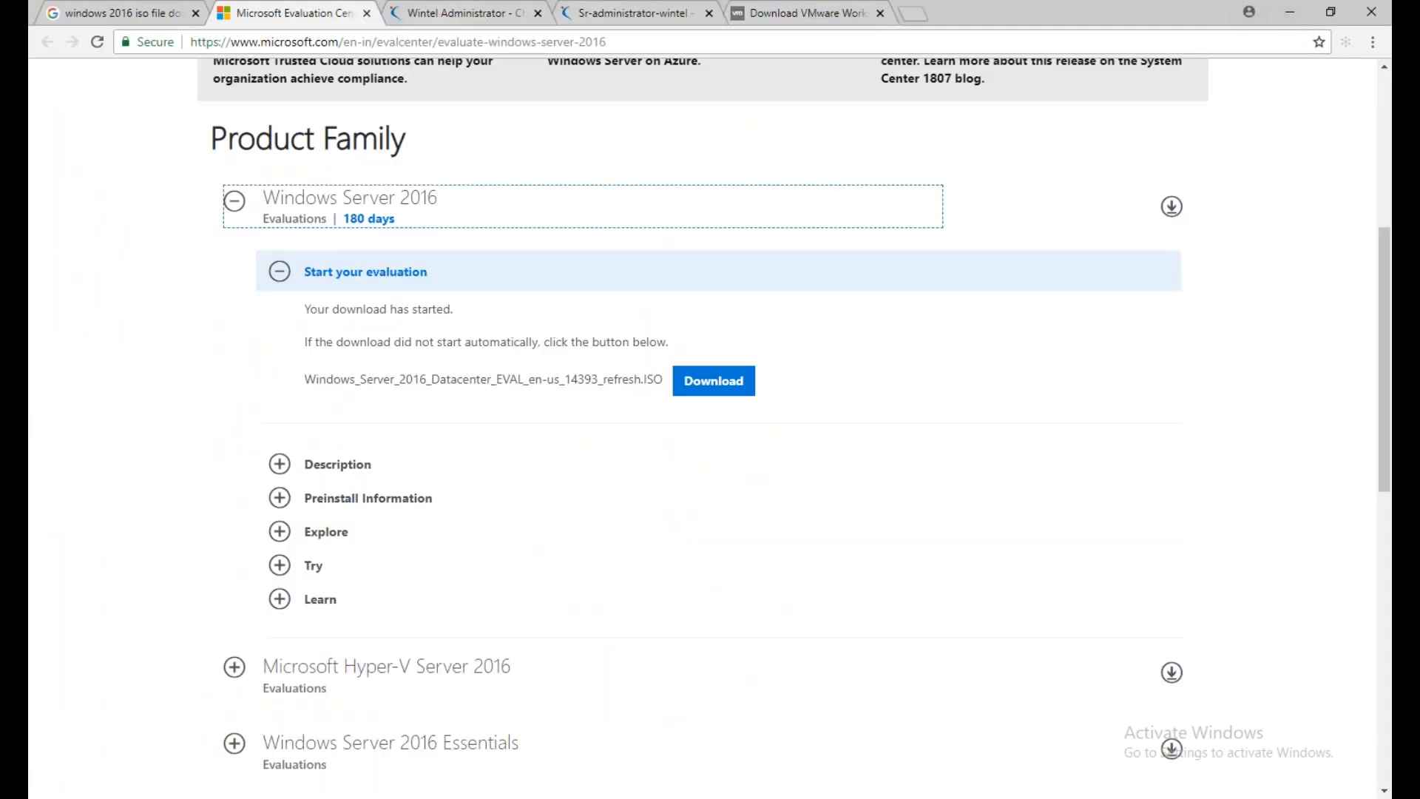
pyautogui.click(1402, 740)
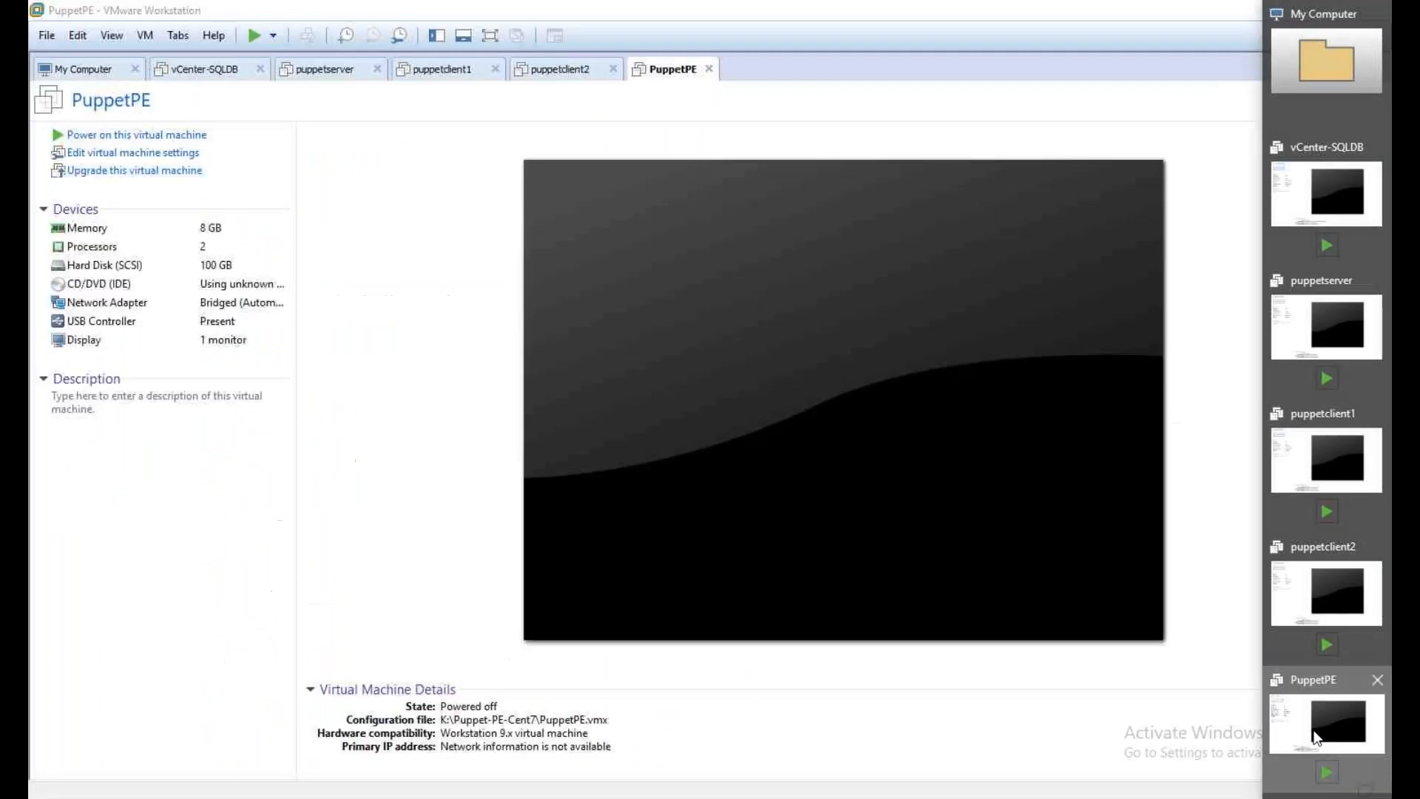
pyautogui.click(1315, 735)
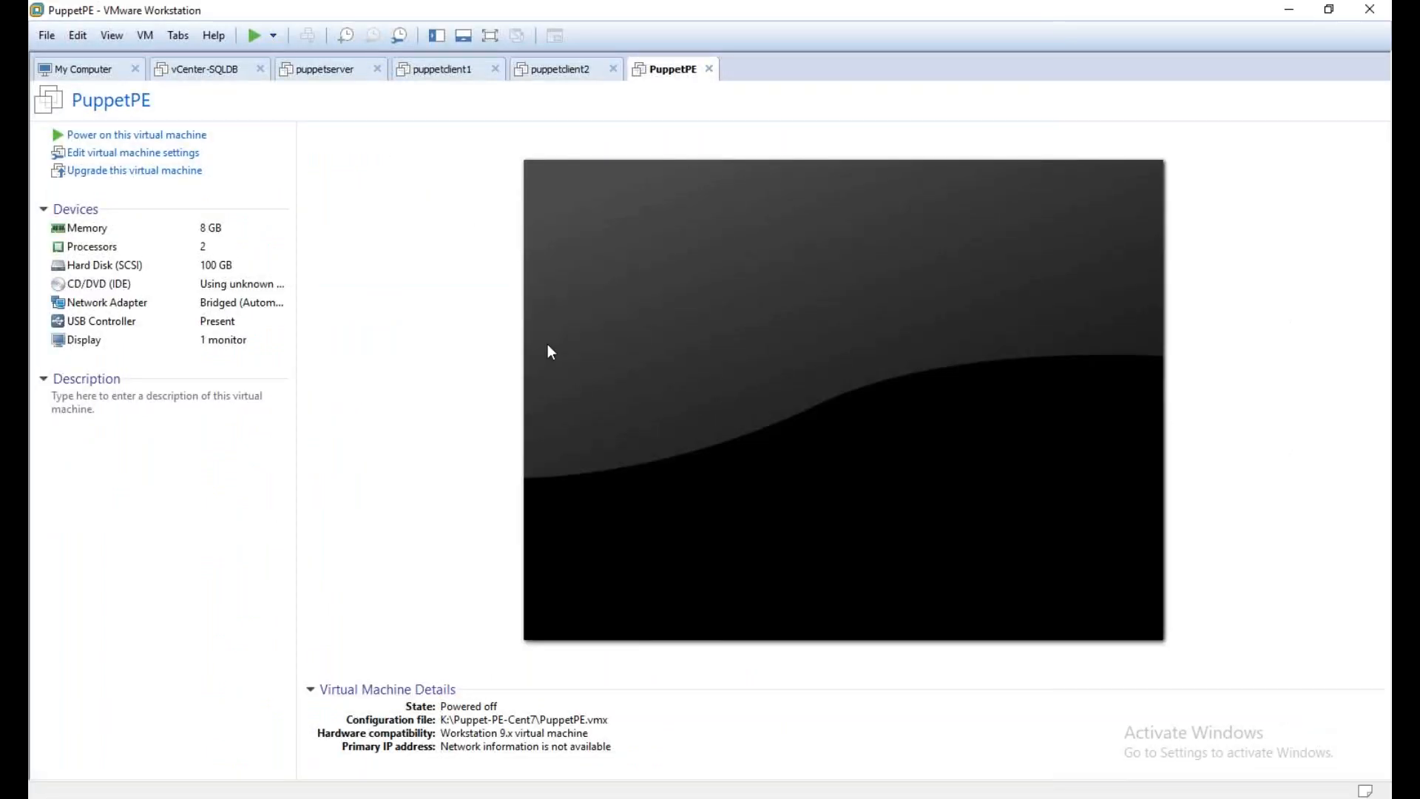
# Look through the vCenter-SQLDB, puppetserver and puppetclient1 virtual machines, and return to the My Computer overview
pyautogui.click(157, 67)
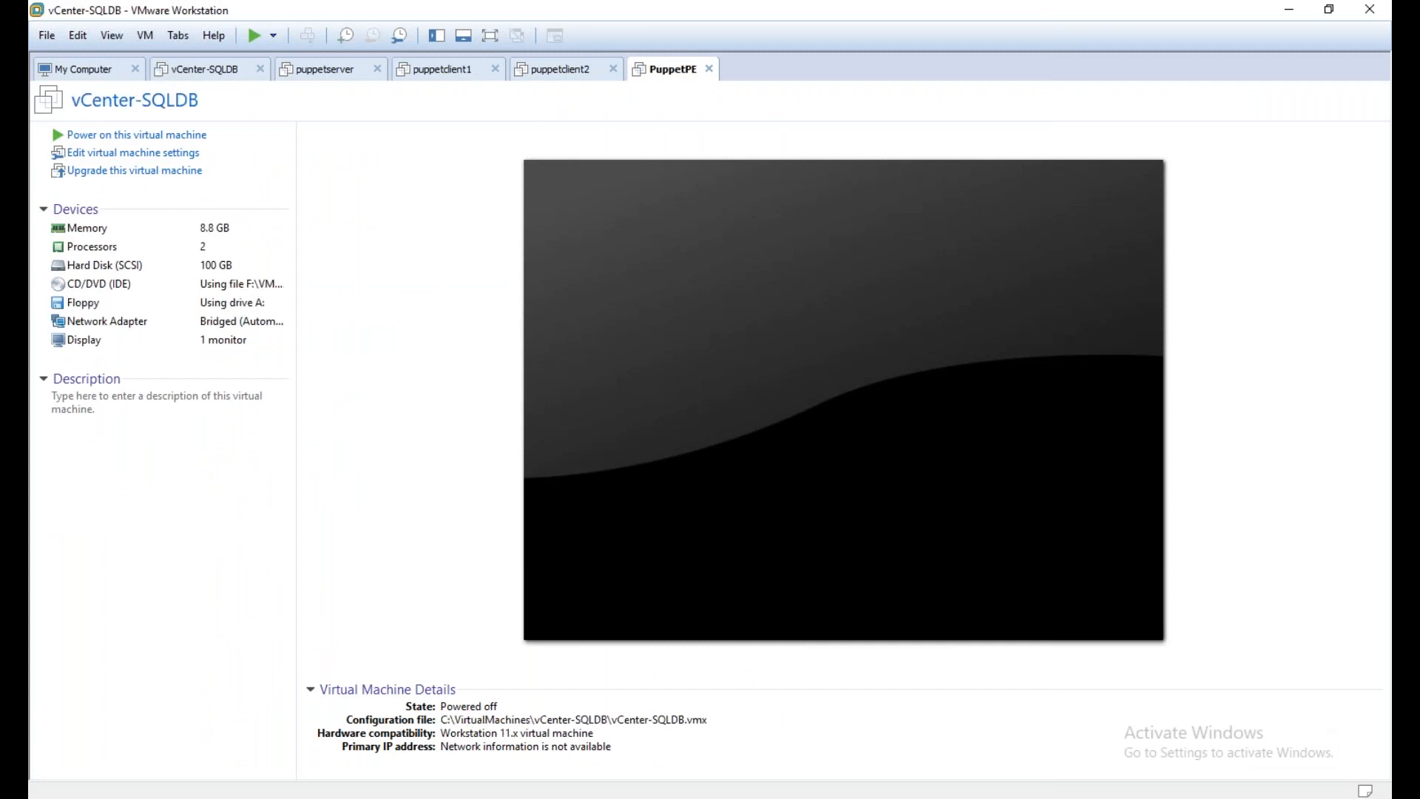
pyautogui.click(333, 74)
pyautogui.click(419, 74)
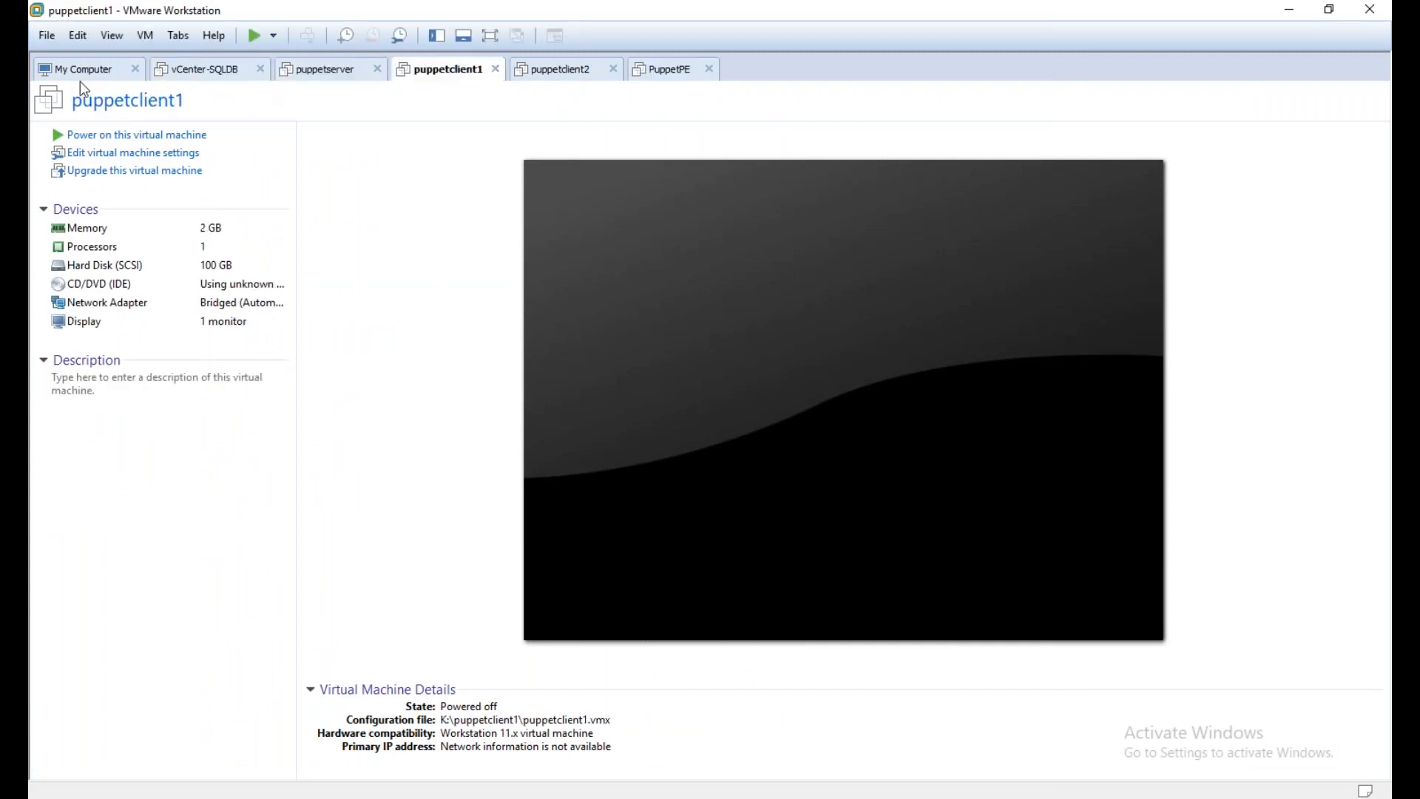
pyautogui.click(83, 71)
# Start creating a new virtual machine with the Custom (advanced) configuration and Workstation 14.x hardware compatibility
pyautogui.click(47, 38)
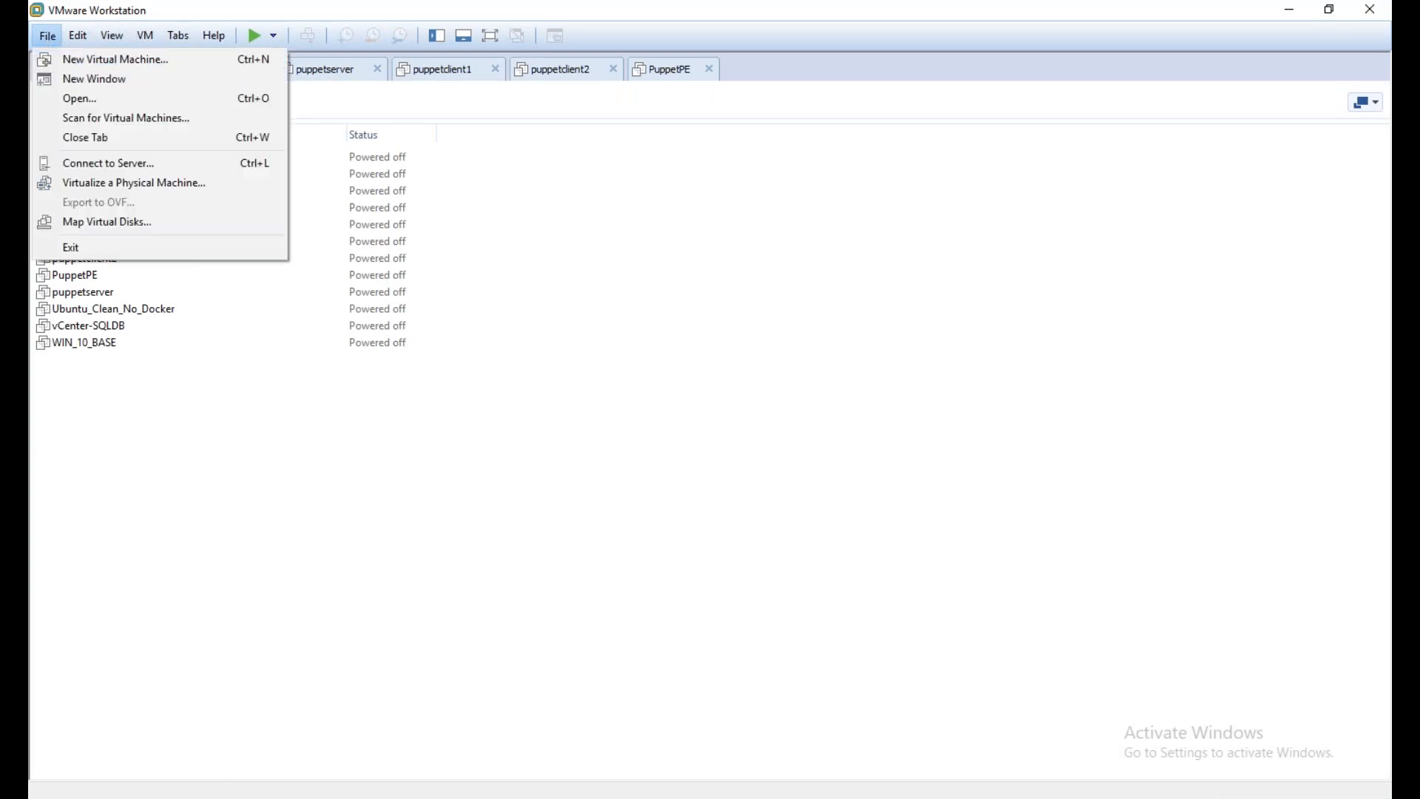
pyautogui.click(114, 59)
pyautogui.click(721, 363)
pyautogui.click(724, 420)
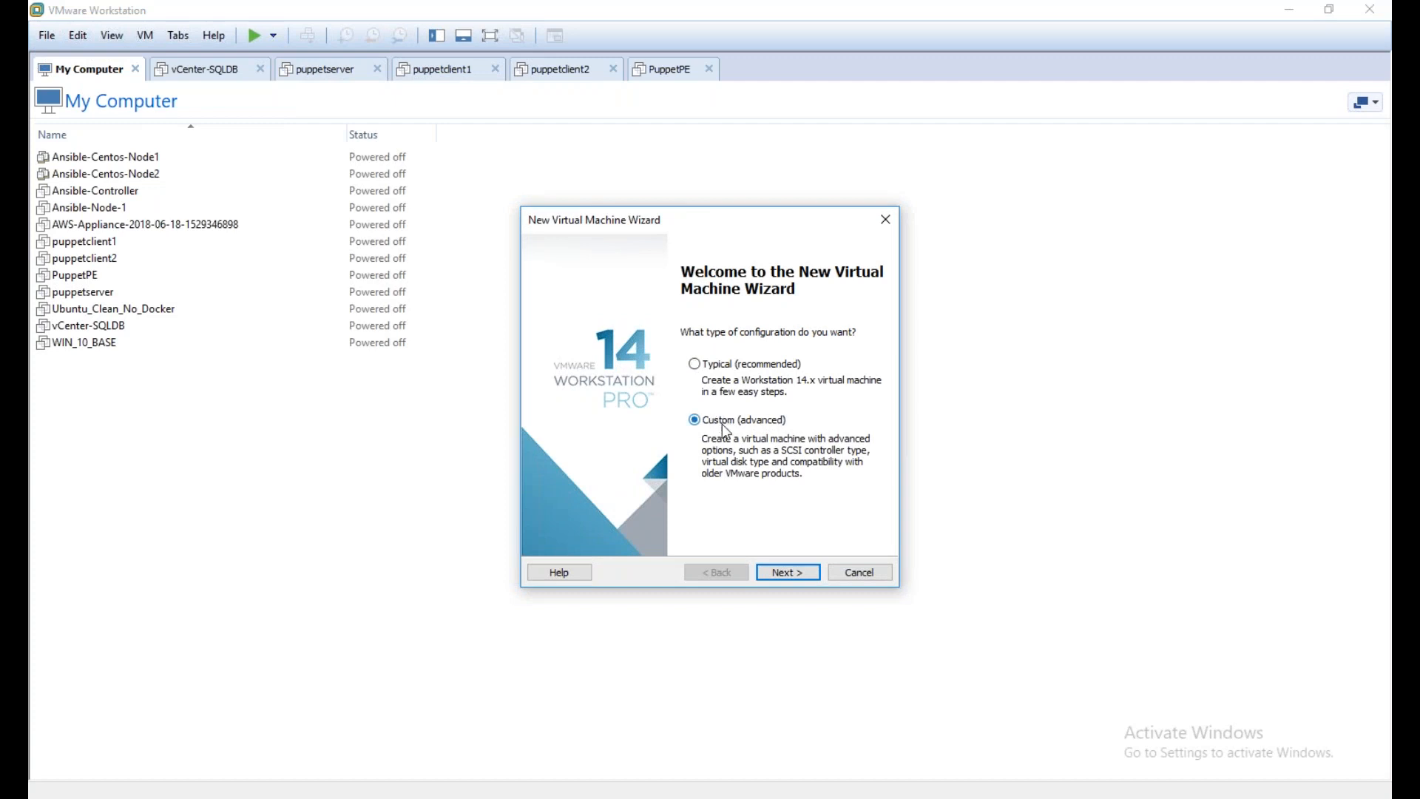
pyautogui.click(790, 574)
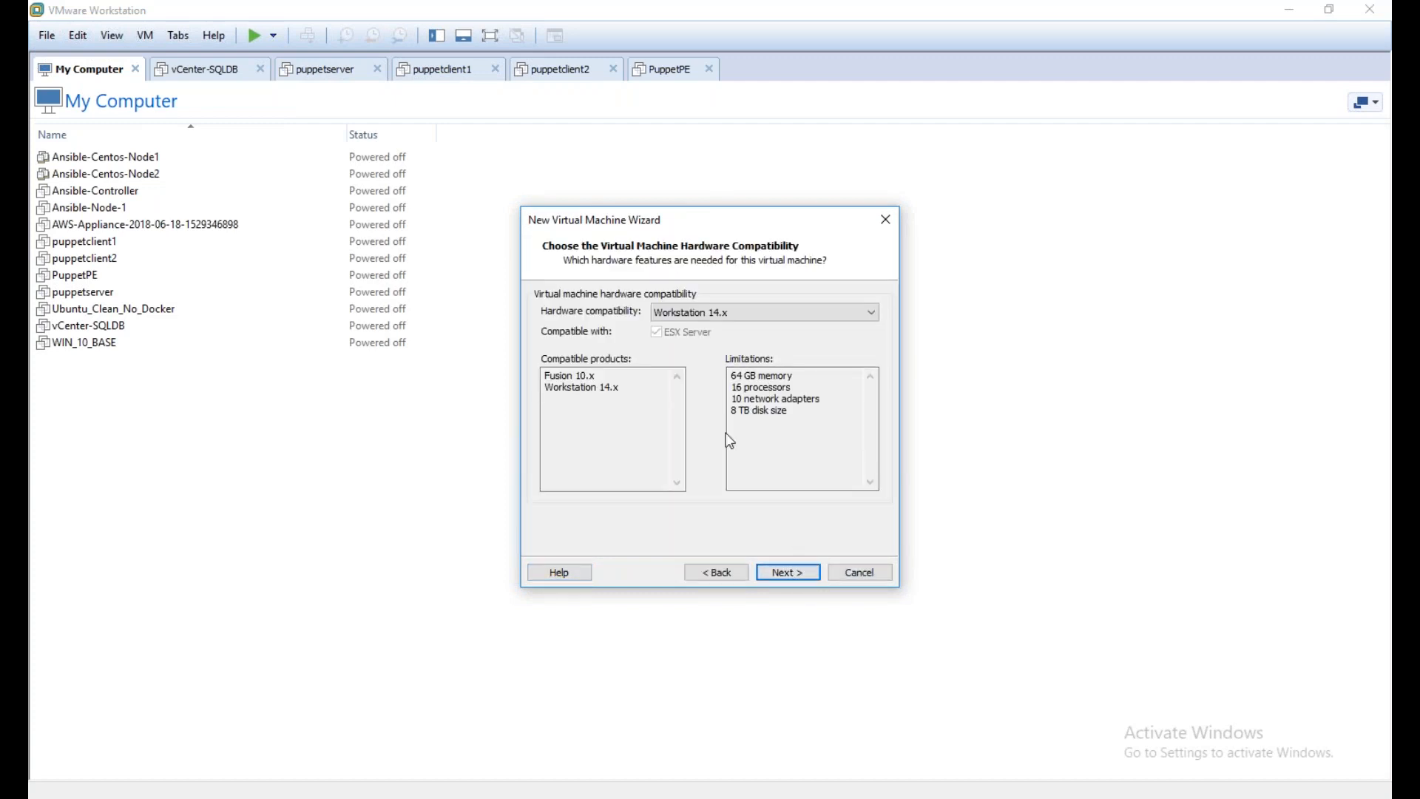
pyautogui.click(793, 574)
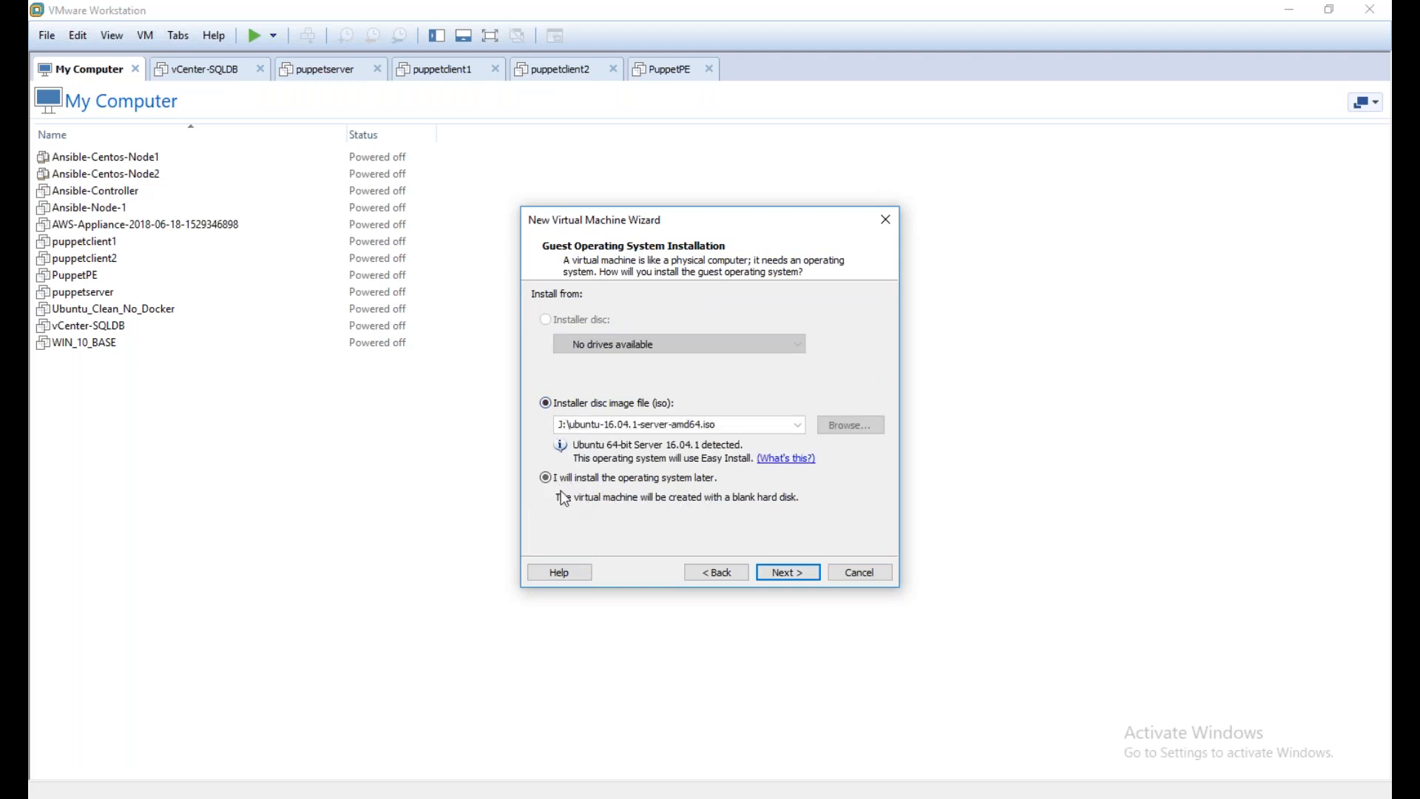
# Compare the installer disc image and install-later options, and choose to install the operating system later
pyautogui.click(545, 477)
pyautogui.click(546, 405)
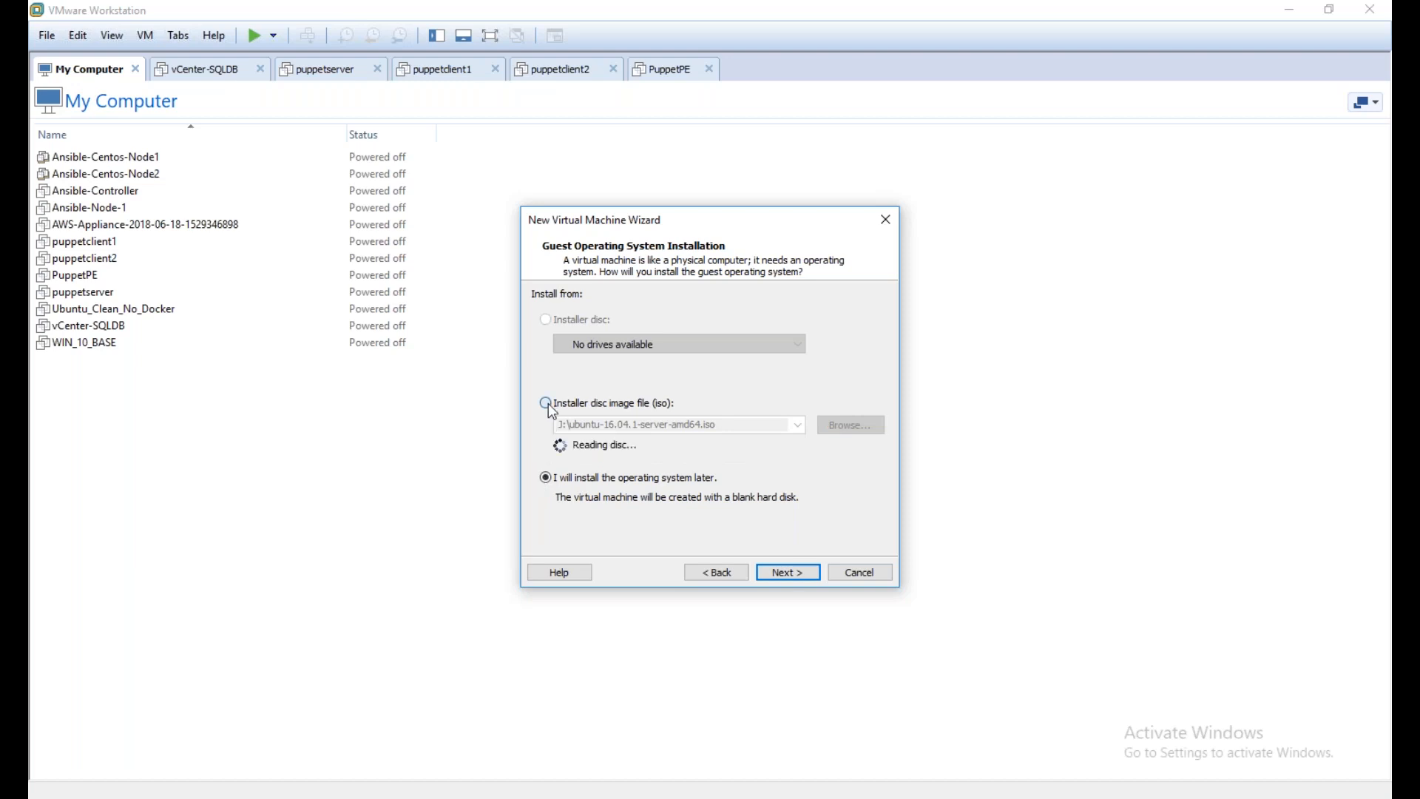
pyautogui.click(545, 477)
pyautogui.click(808, 576)
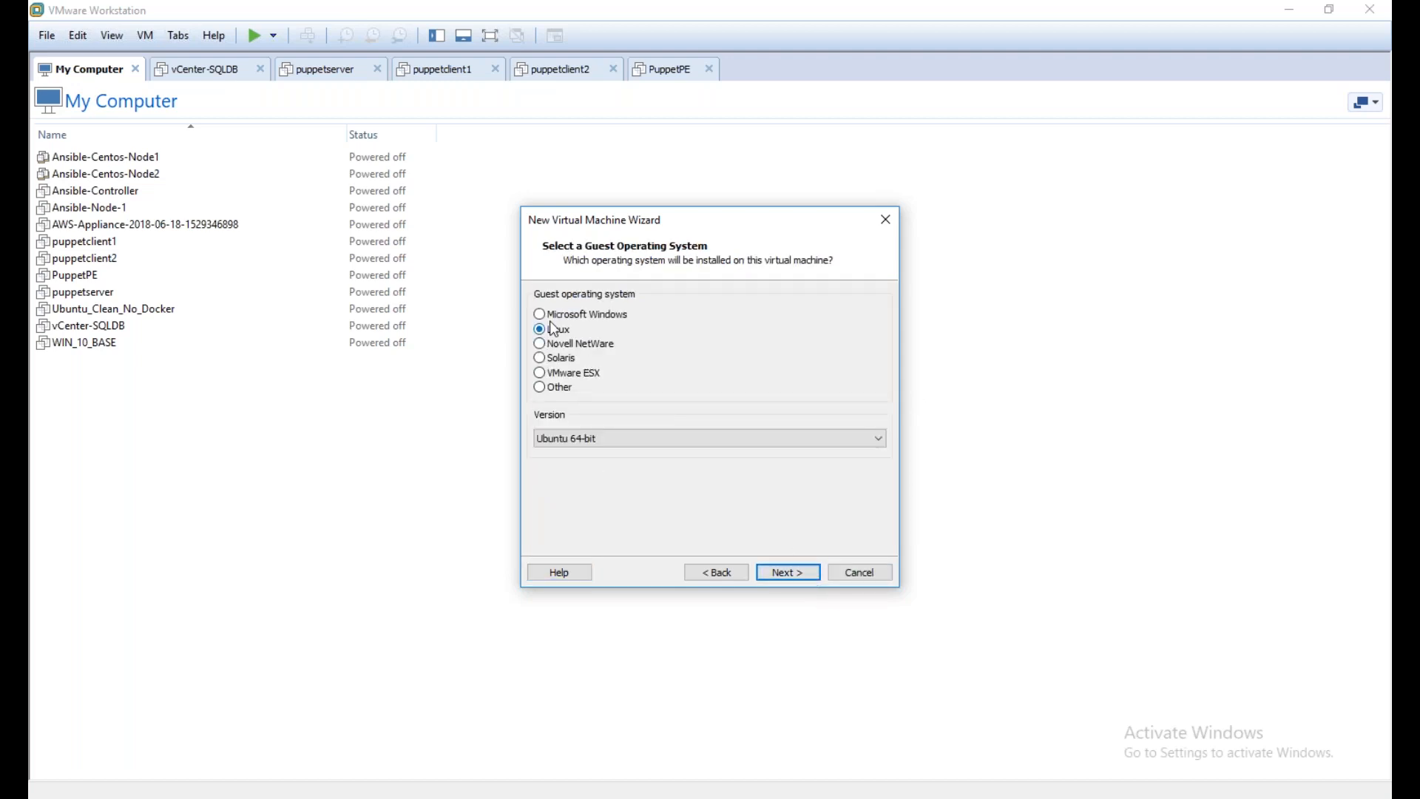
# Set the guest operating system to Microsoft Windows and its version to Windows Server 2016
pyautogui.click(562, 314)
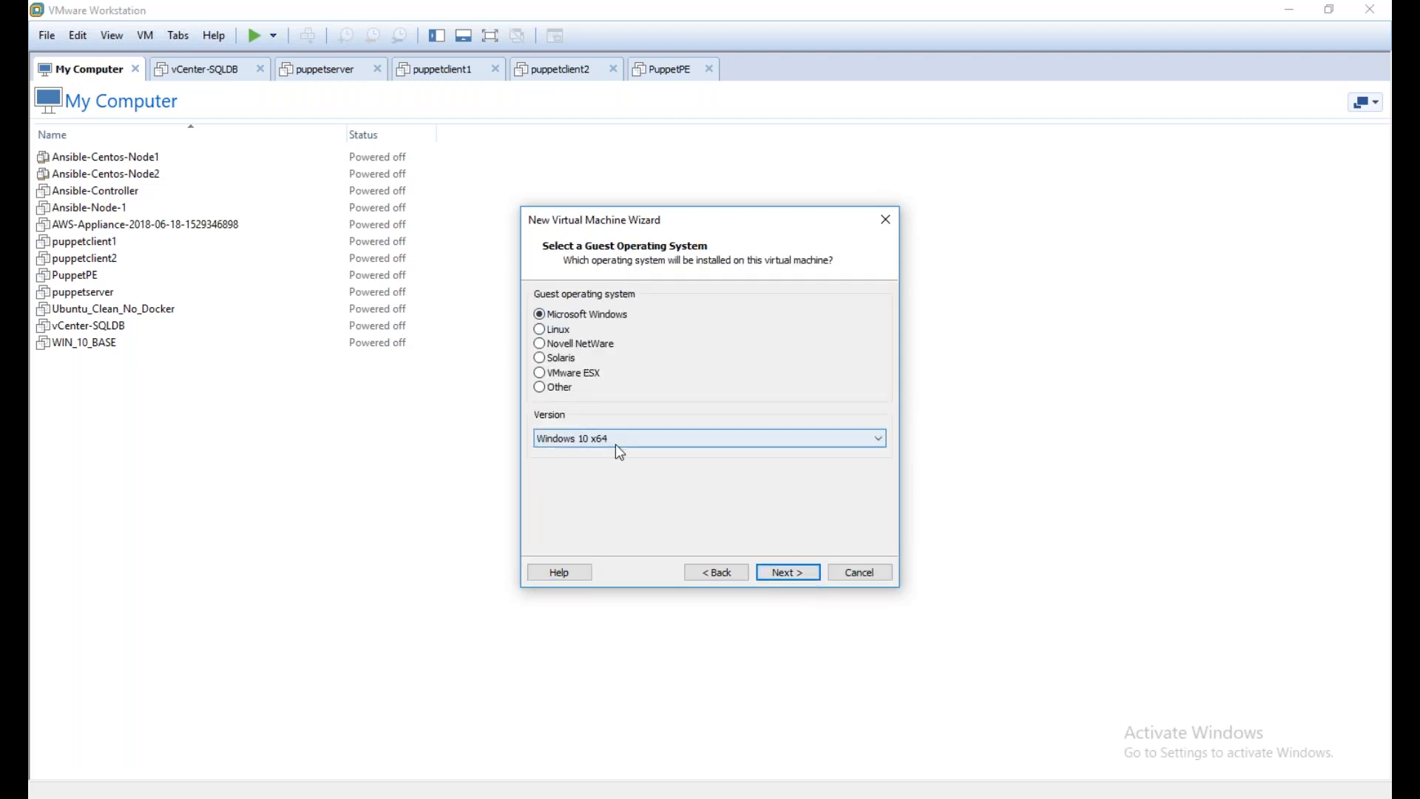
pyautogui.click(615, 441)
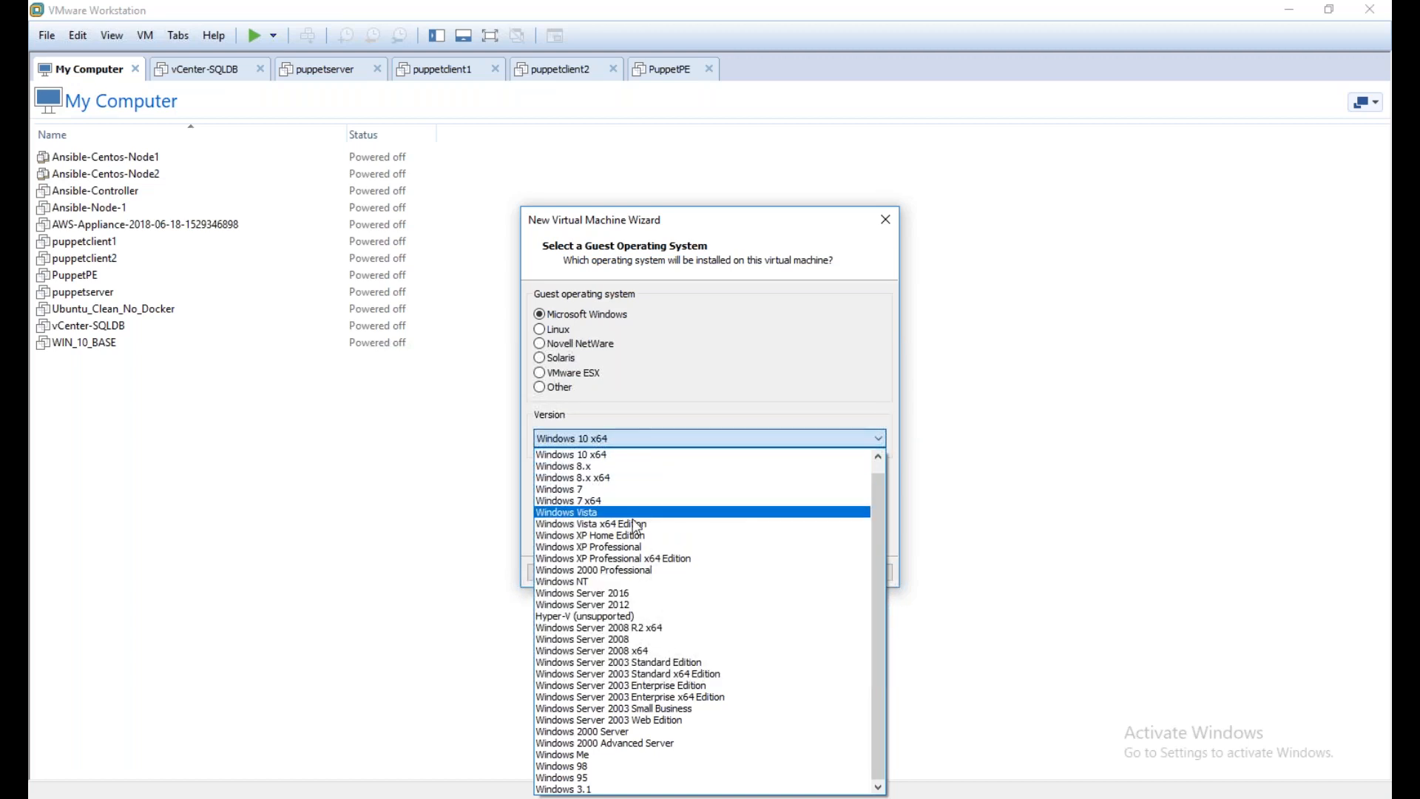
pyautogui.scroll(1, 623, 634)
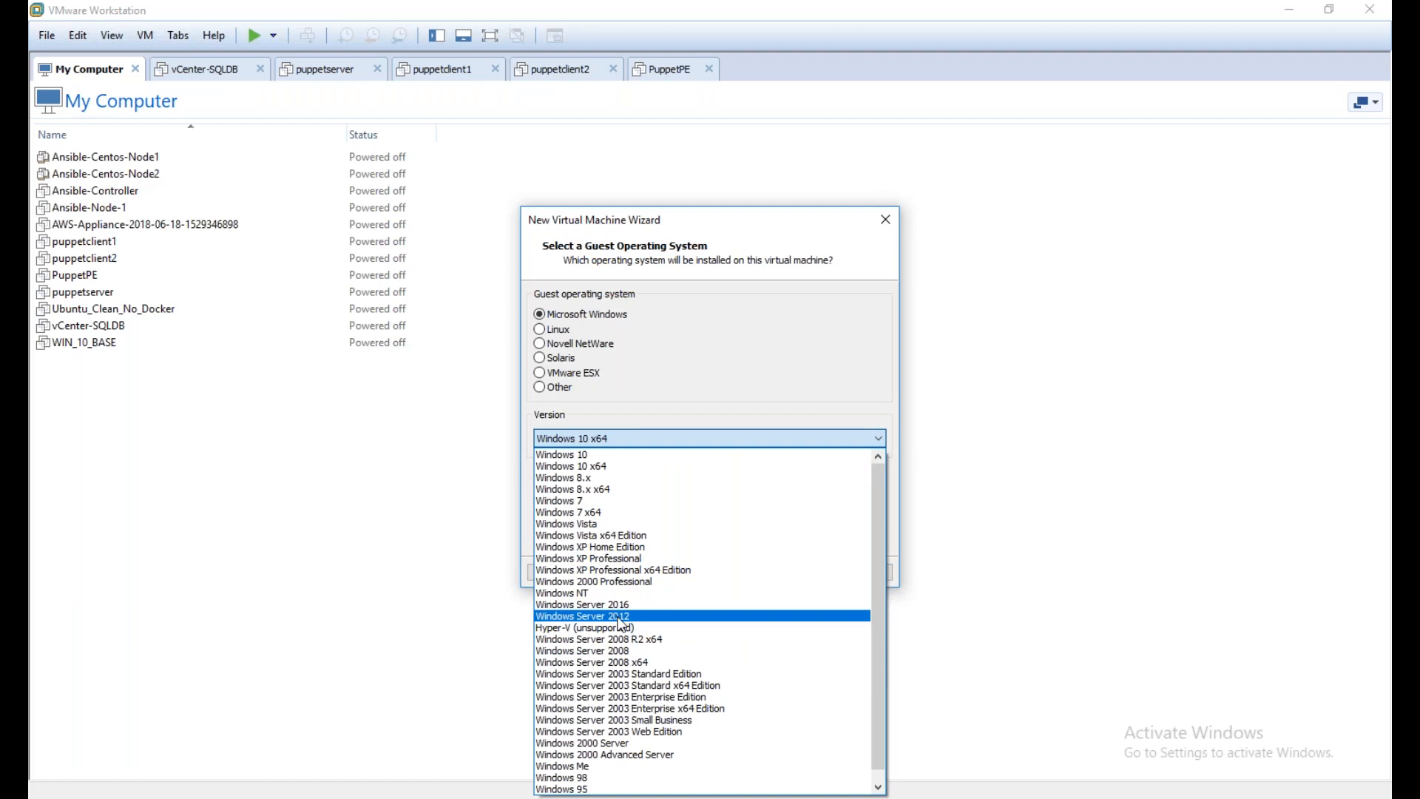
pyautogui.press('Up')
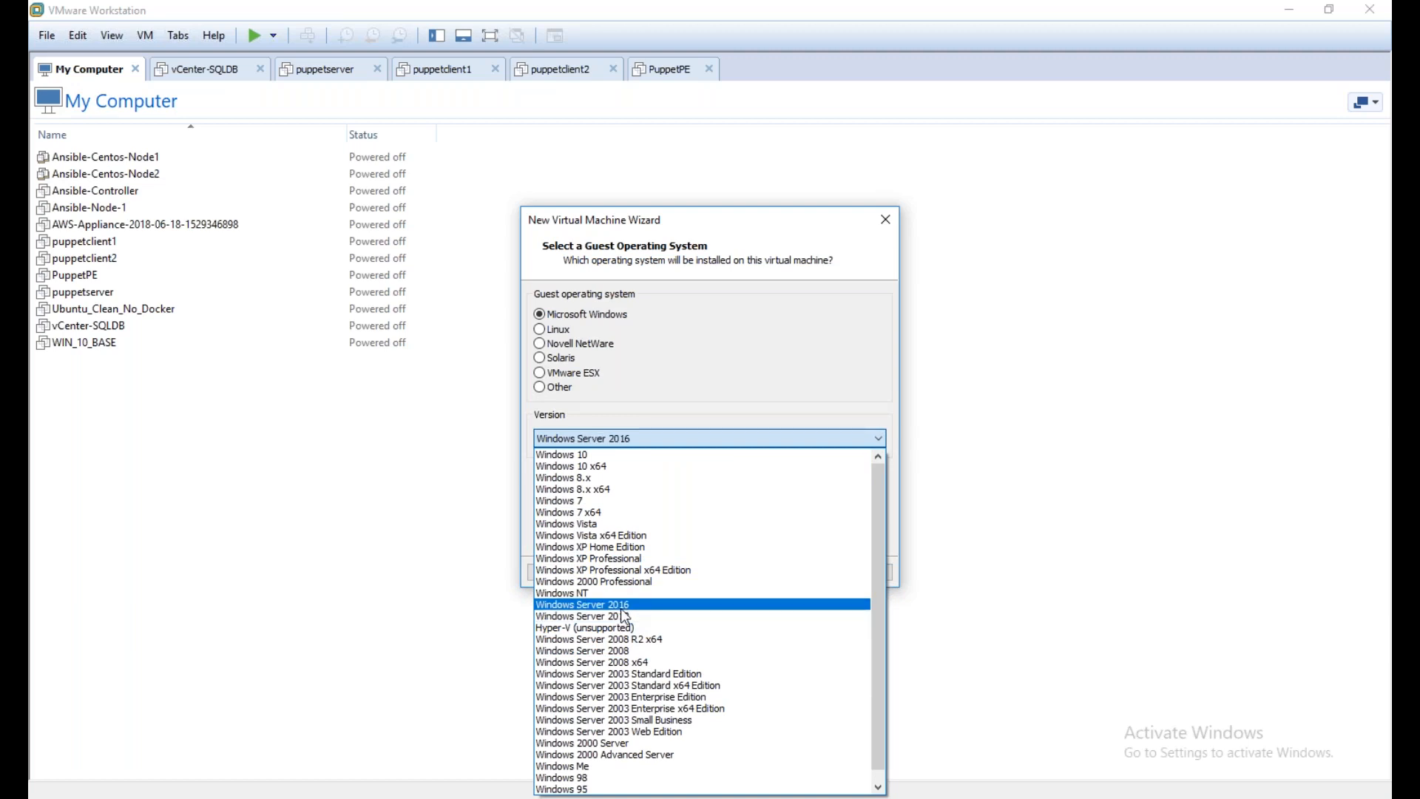
pyautogui.click(621, 608)
pyautogui.click(802, 580)
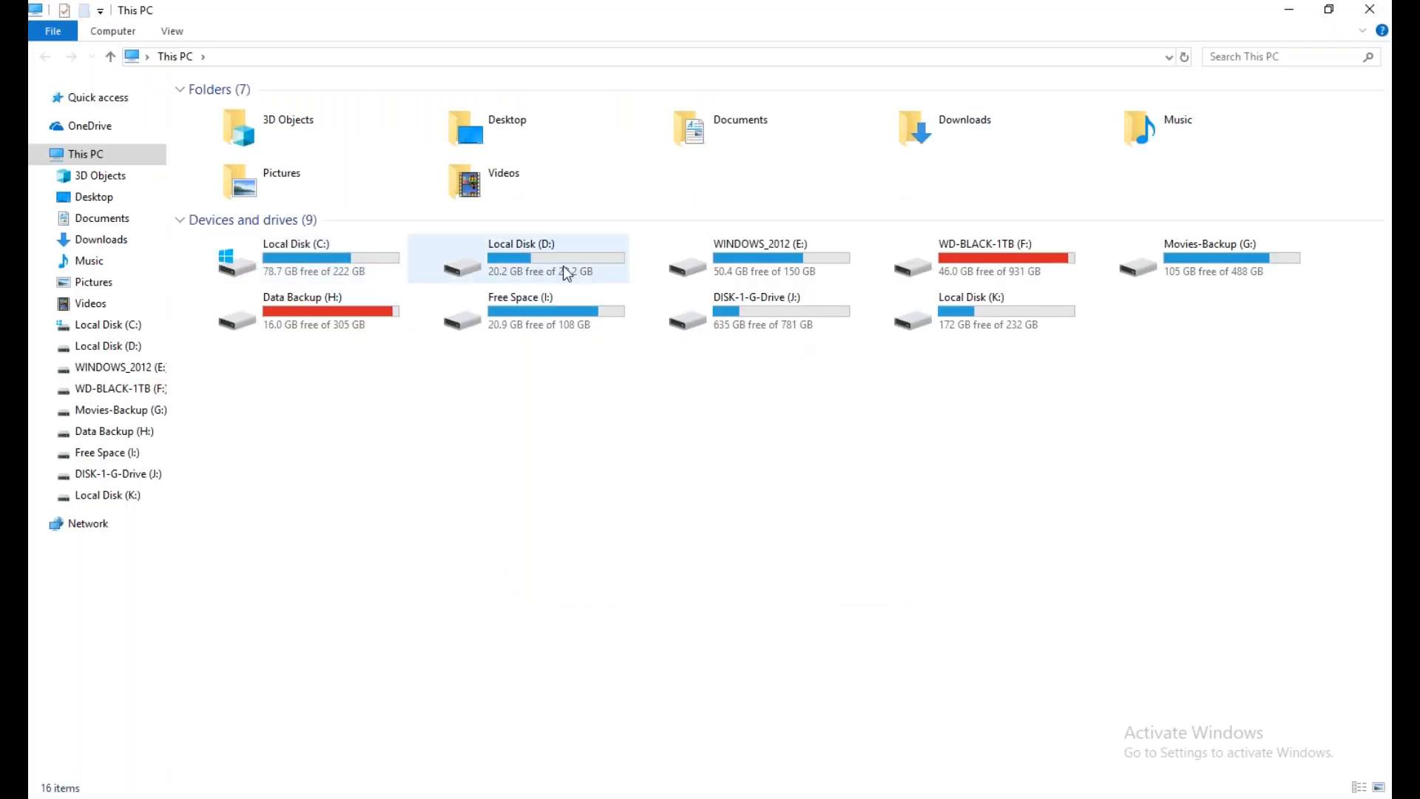
# Create a folder named Windows_Server_2016 on Local Disk (K:) in File Explorer
pyautogui.click(992, 320)
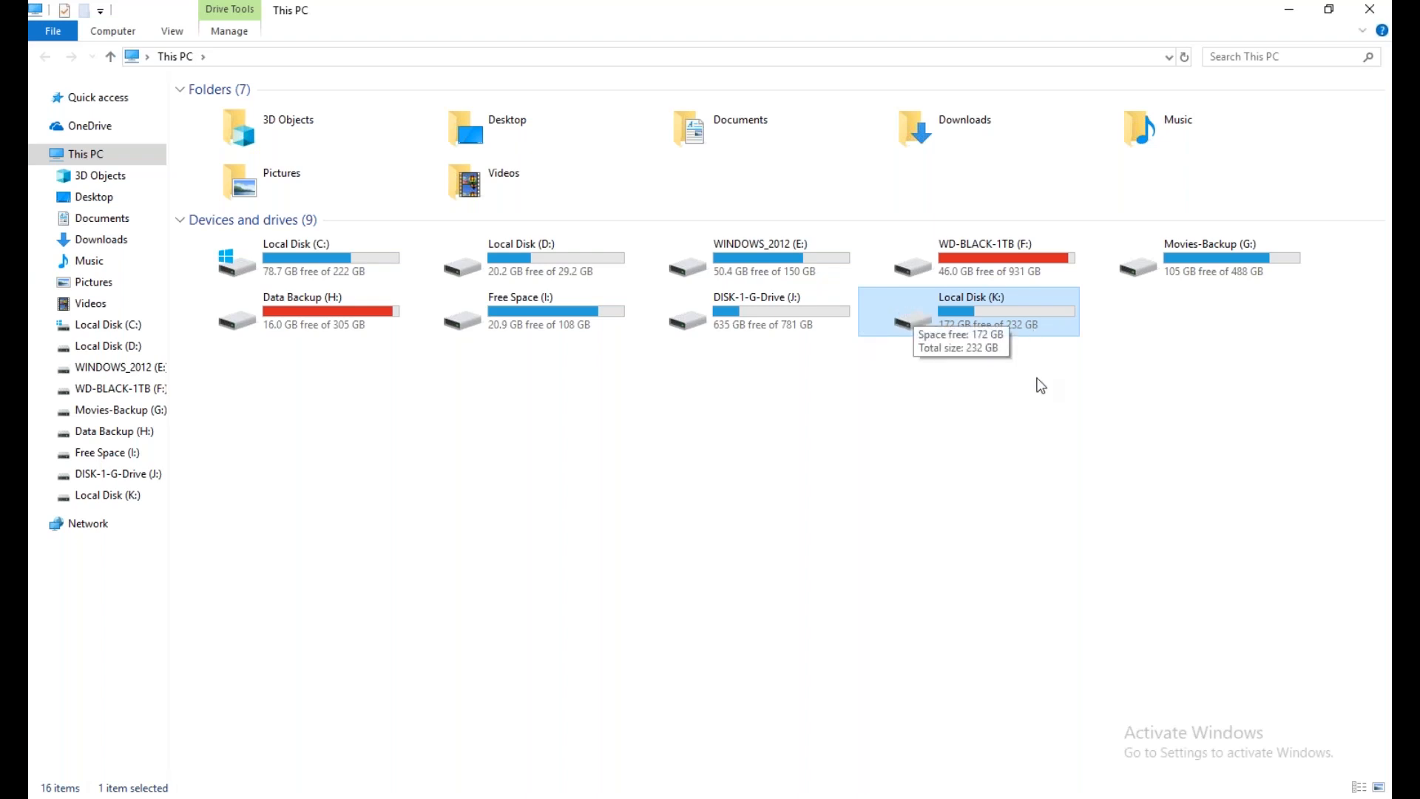
pyautogui.doubleClick(1049, 330)
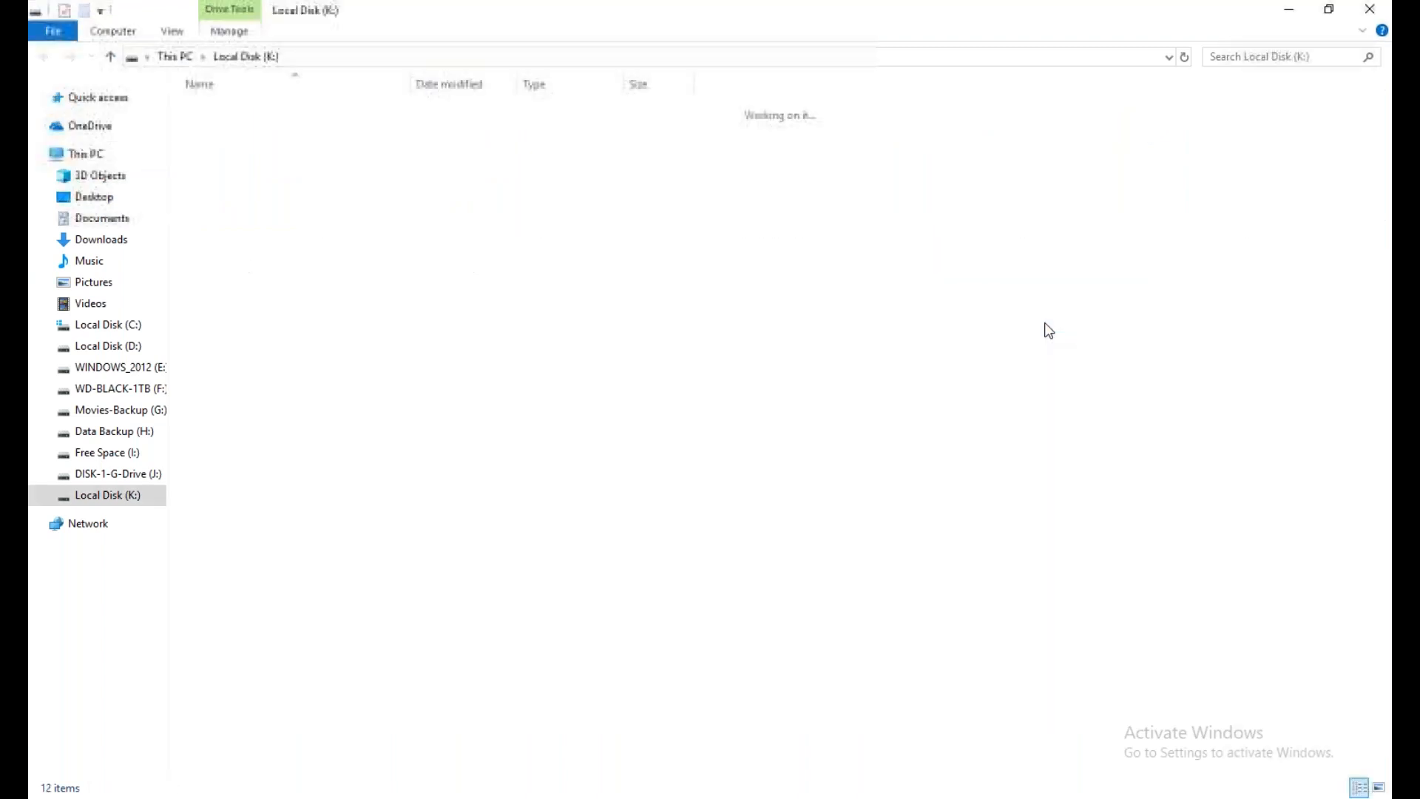
pyautogui.rightClick(229, 353)
pyautogui.moveTo(392, 614)
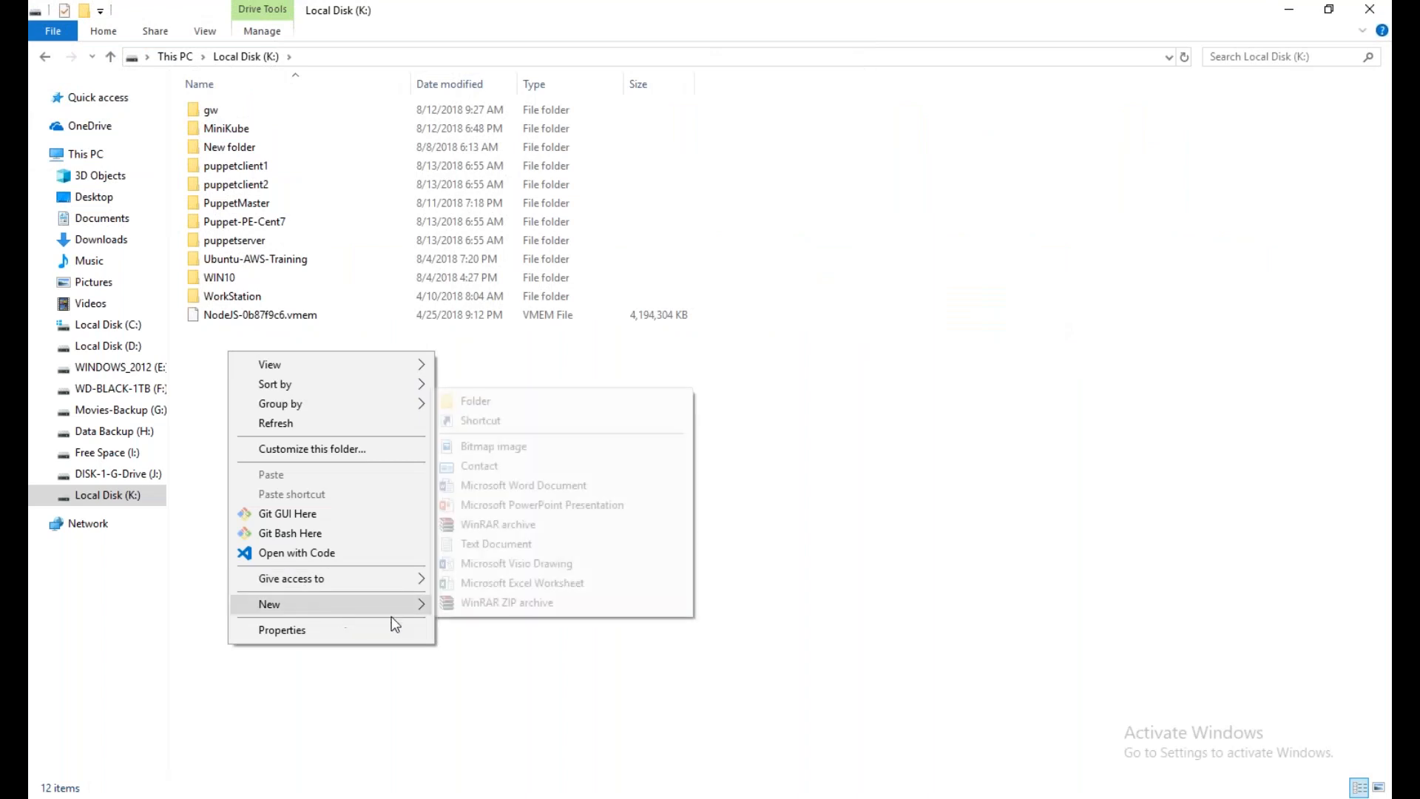
pyautogui.click(526, 403)
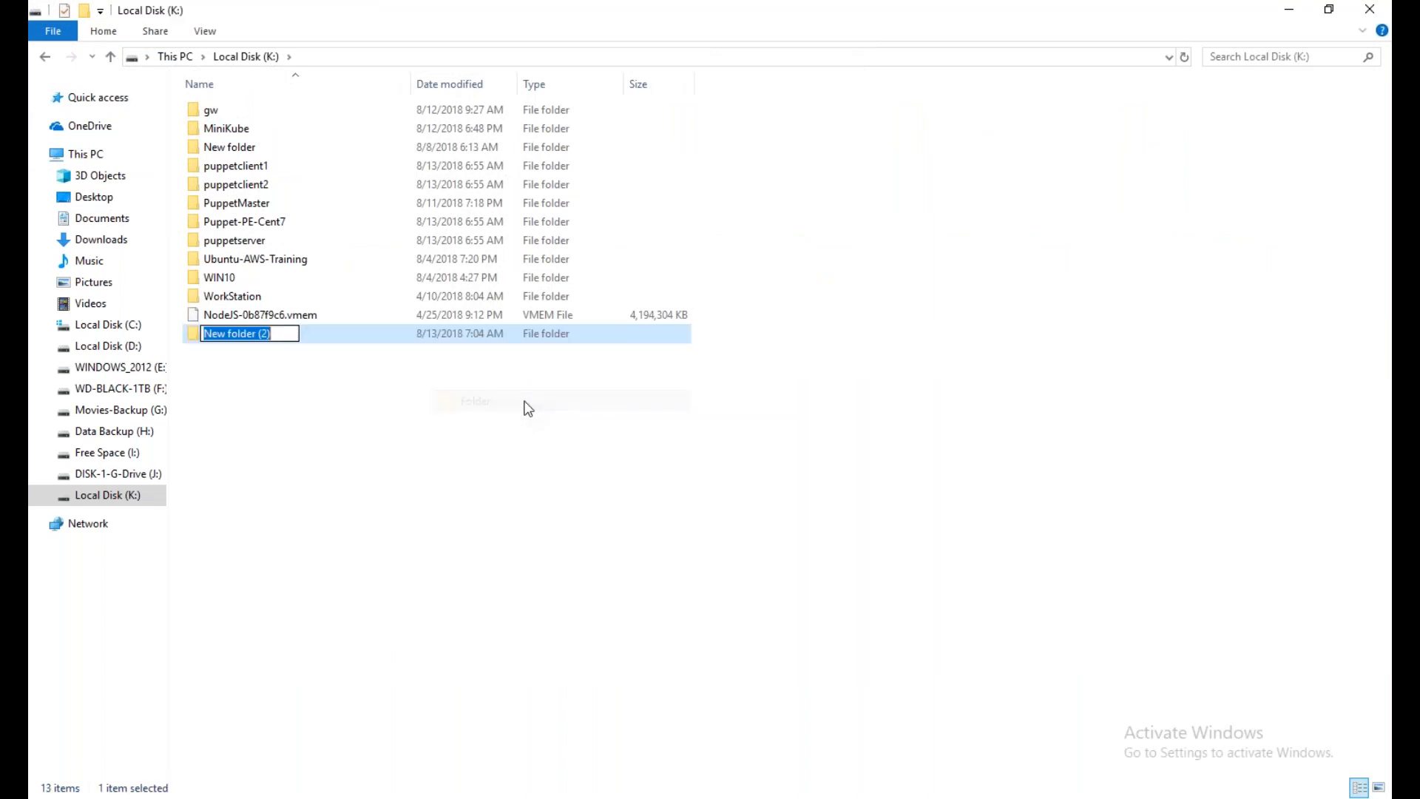
pyautogui.write('Windows_Server_2016')
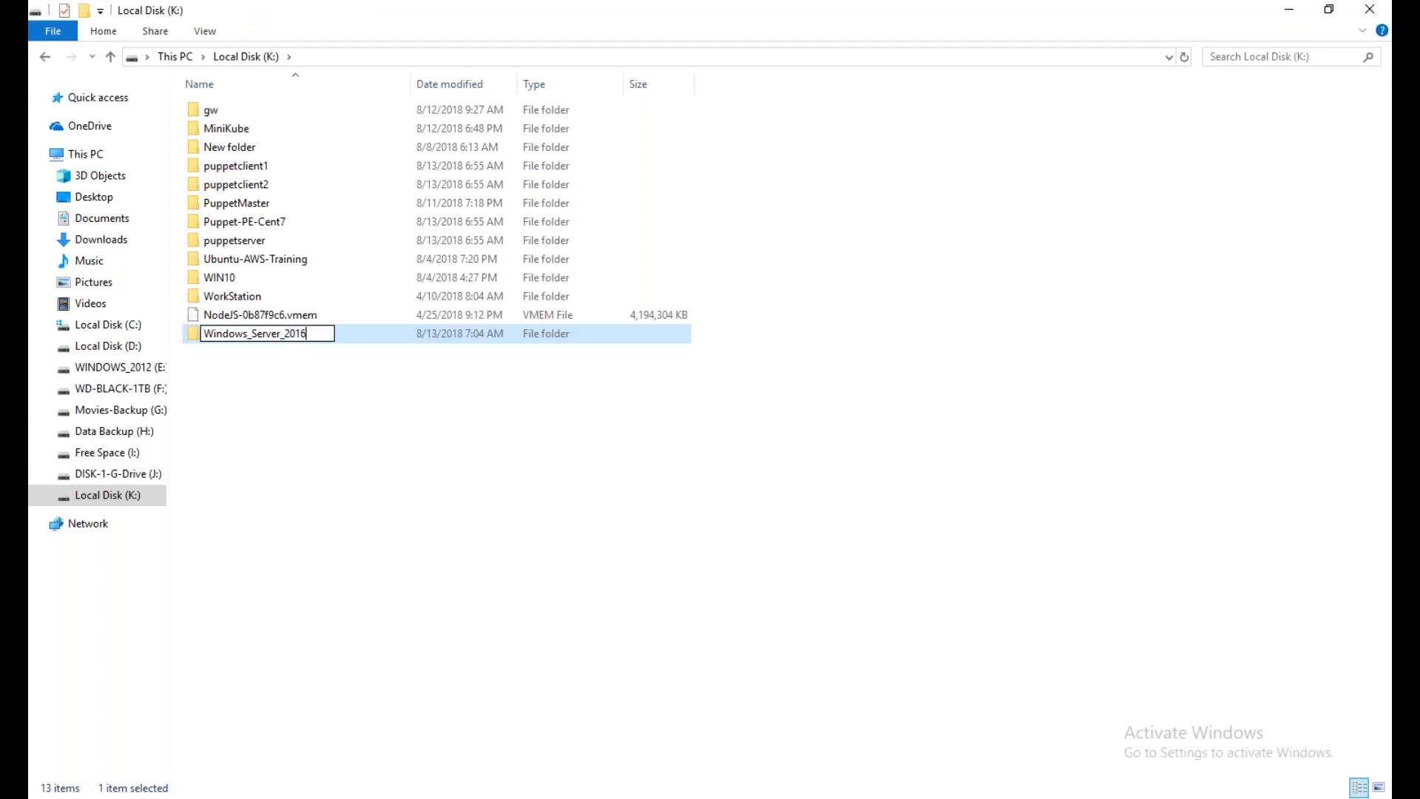
pyautogui.press('Return')
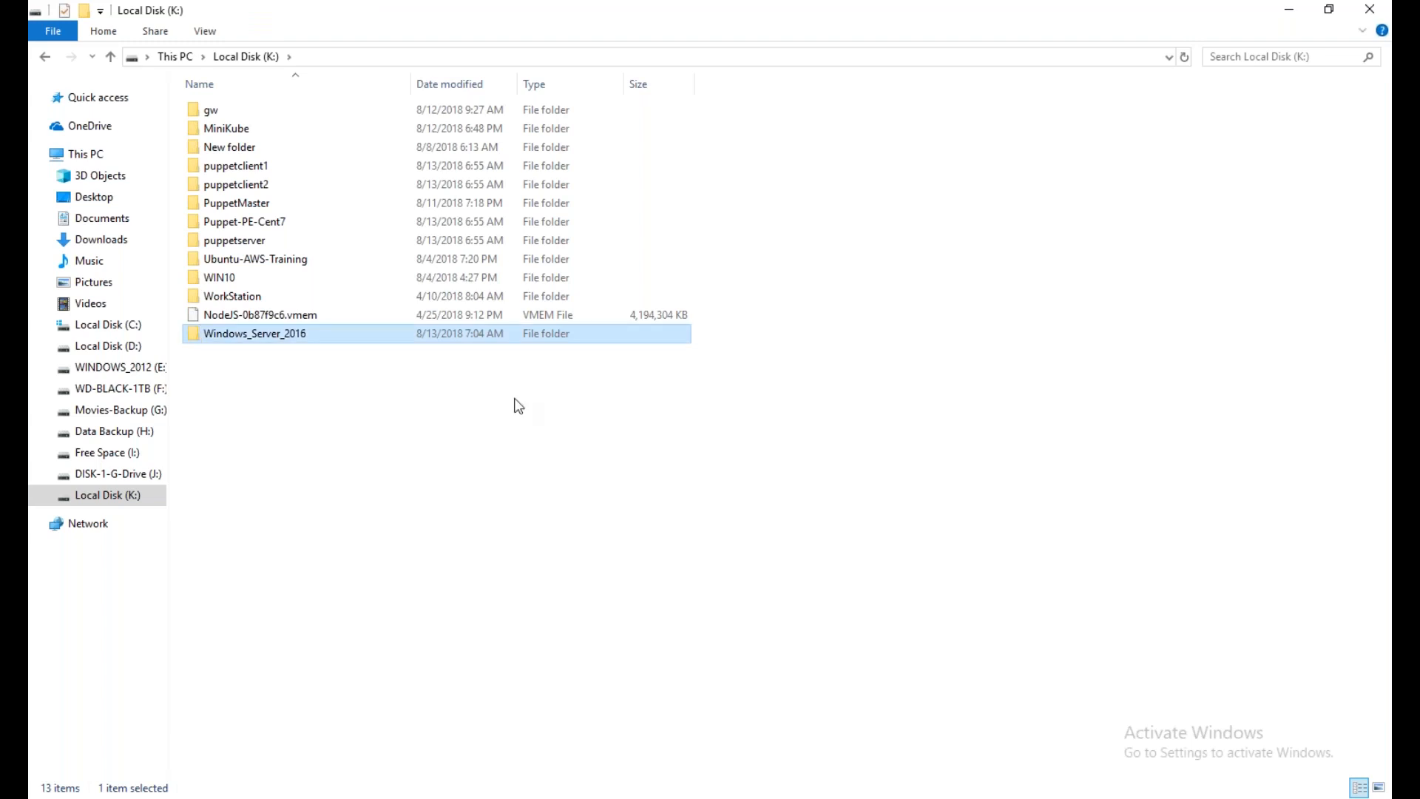
# Copy the new folder's path and set it as the virtual machine's location in VMware Workstation, K:\Windows_Server_2016
pyautogui.doubleClick(304, 332)
pyautogui.click(259, 59)
pyautogui.rightClick(255, 62)
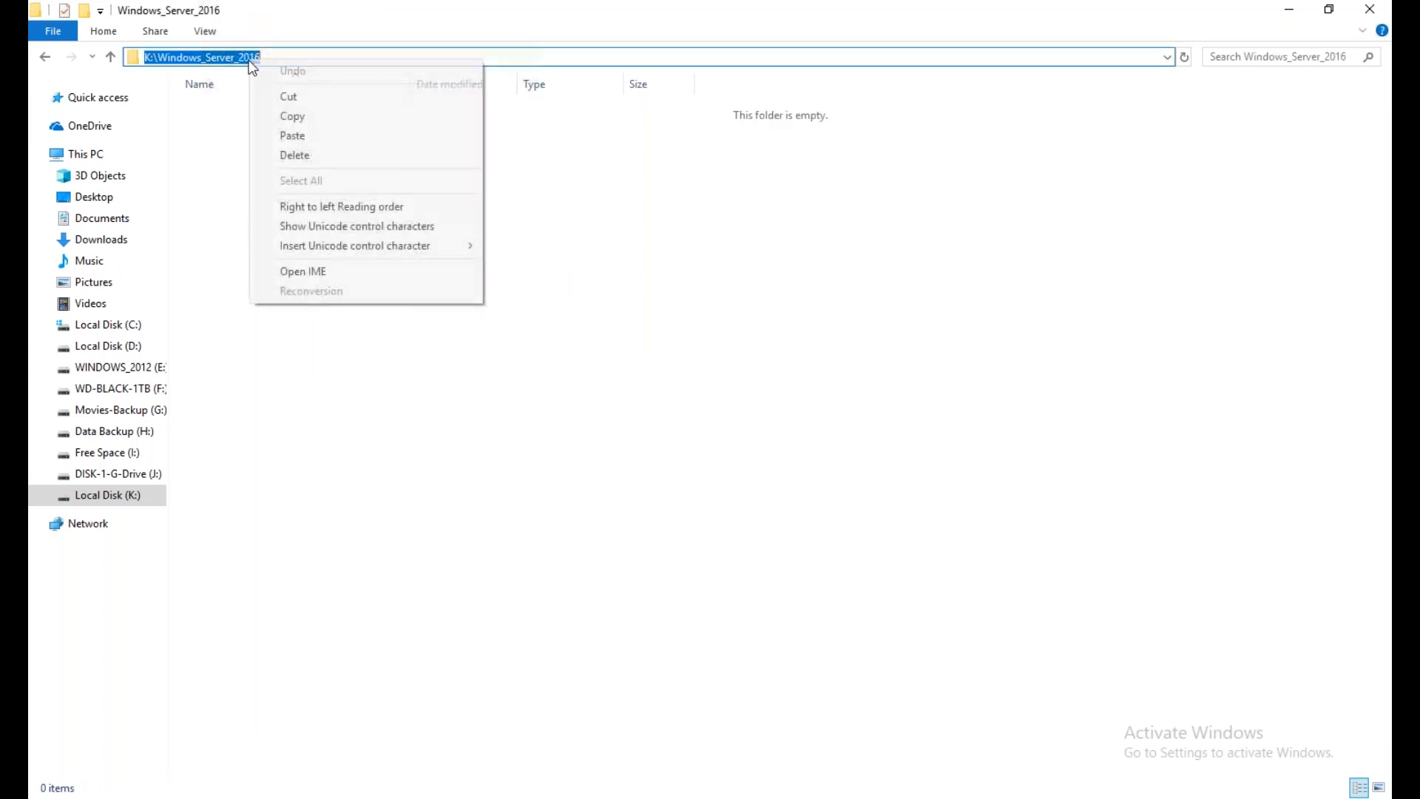
pyautogui.click(294, 116)
pyautogui.click(1285, 11)
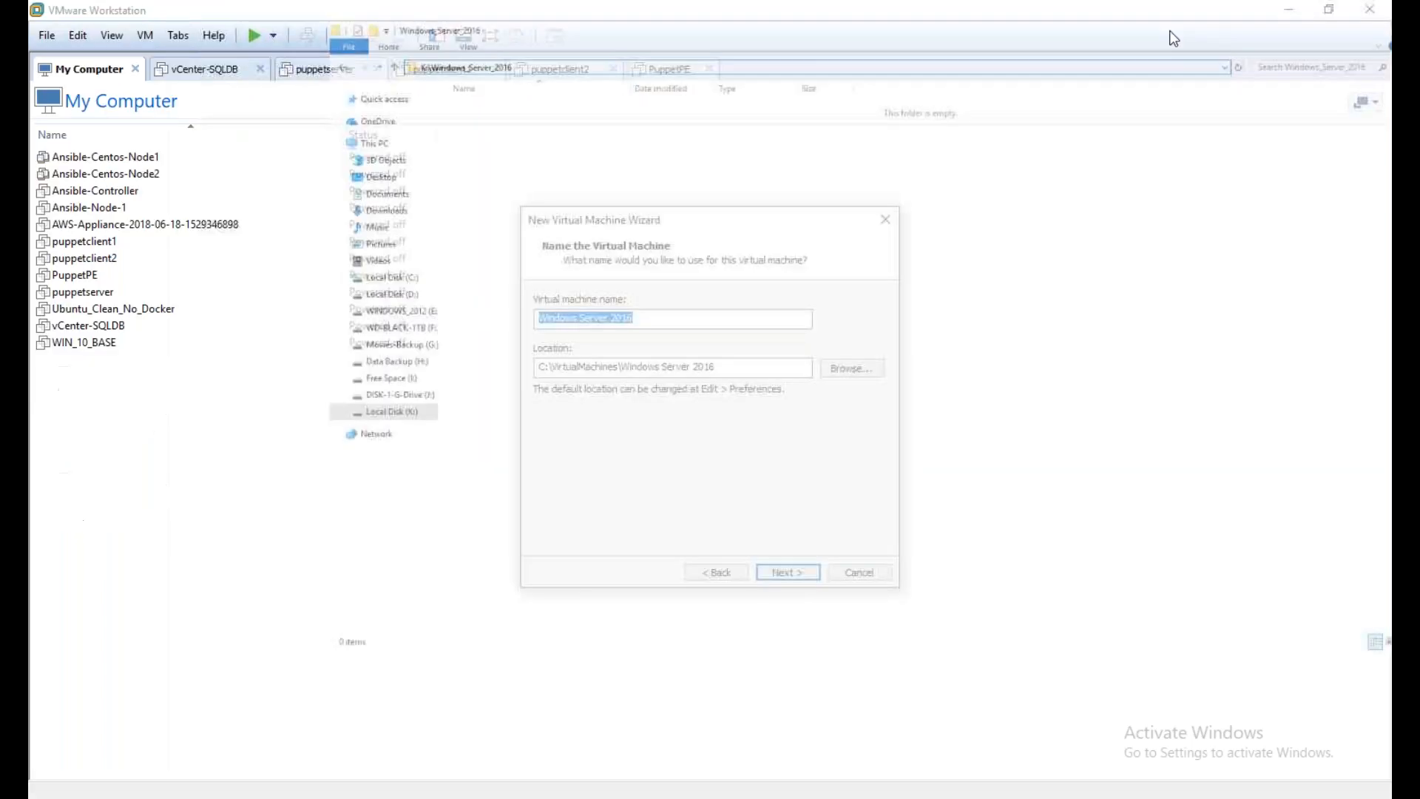
pyautogui.click(770, 366)
pyautogui.hotkey('ctrl', 'a')
pyautogui.hotkey('ctrl', 'v')
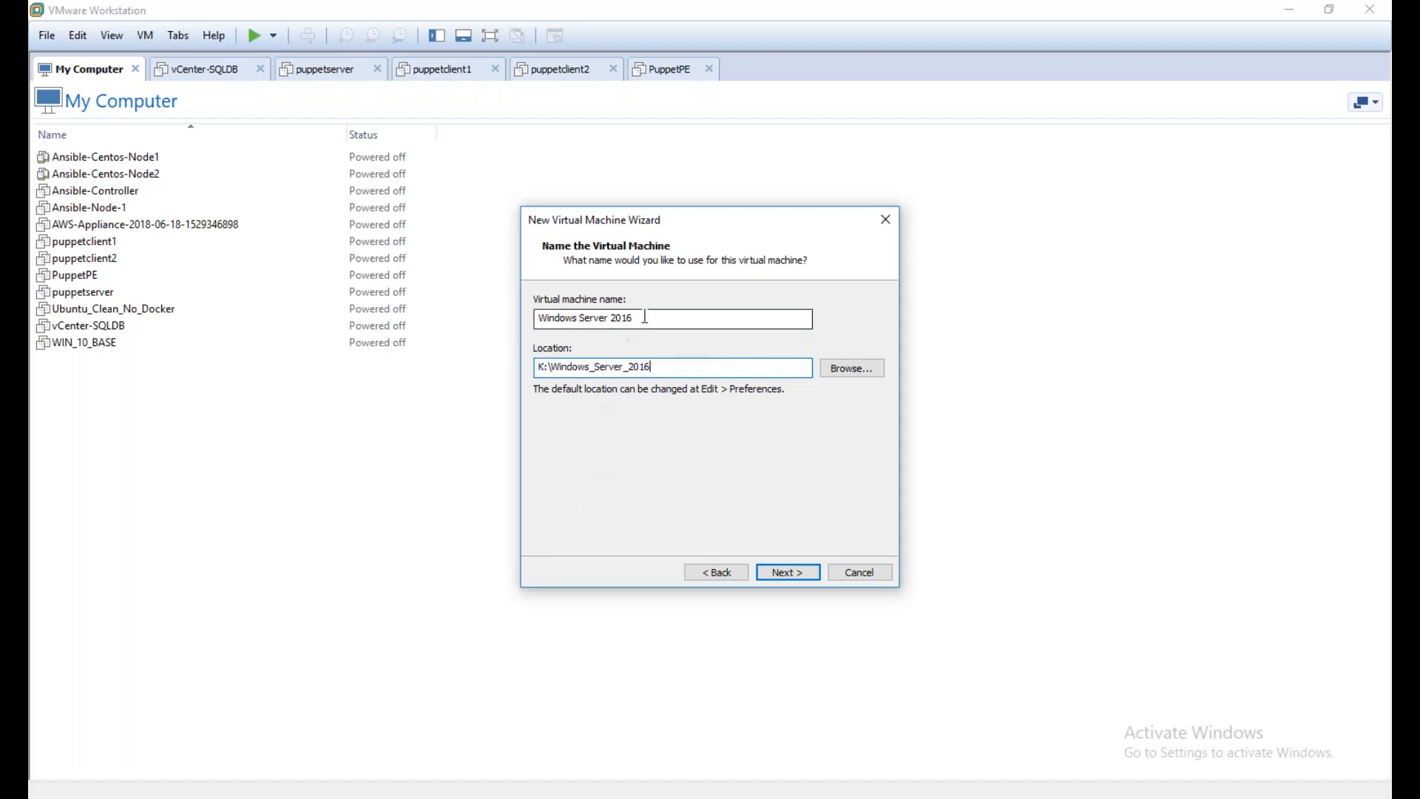
# Name the virtual machine Windows_Server_2016 to match its folder, and accept the name and location
pyautogui.moveTo(537, 368); pyautogui.dragTo(666, 366)
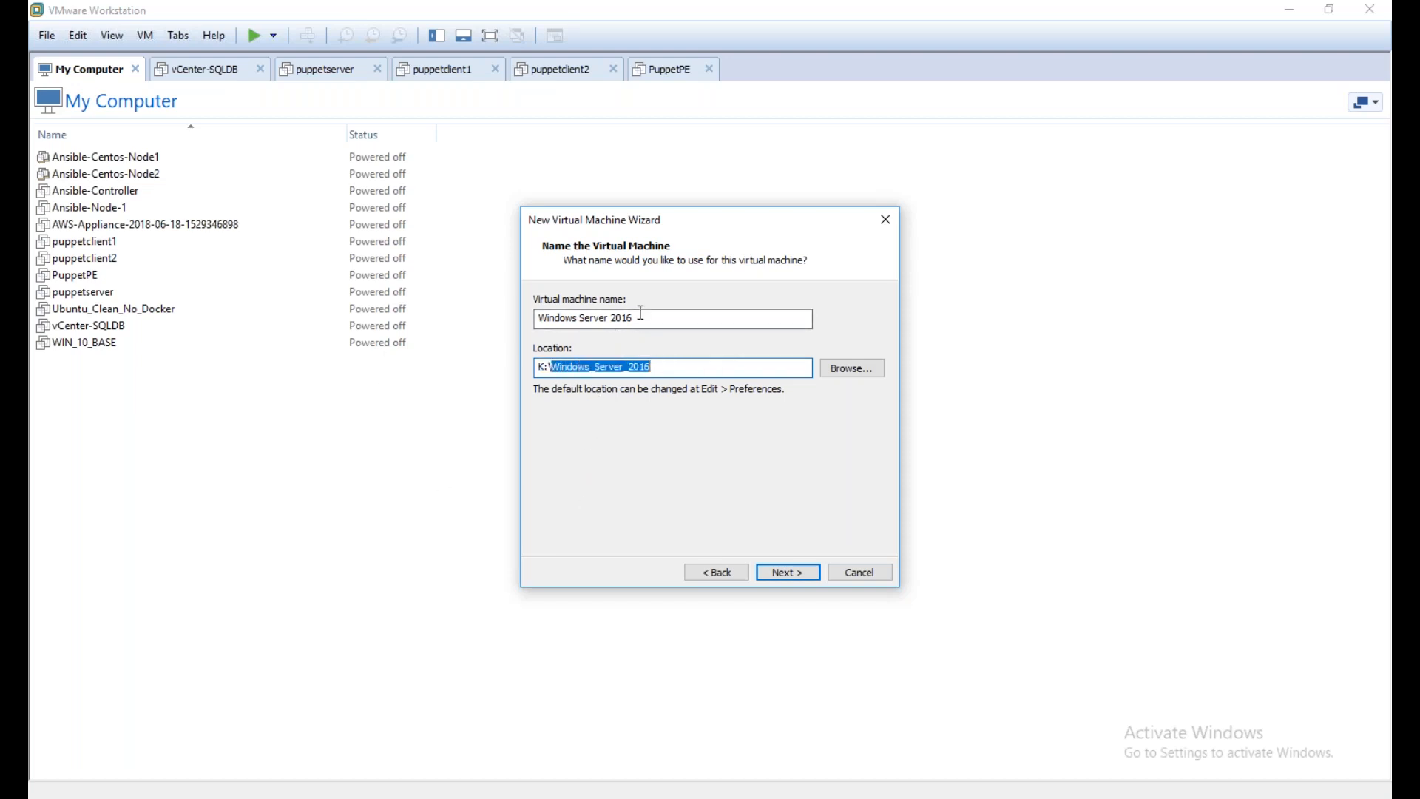
pyautogui.click(644, 317)
pyautogui.hotkey('ctrl', 'a')
pyautogui.hotkey('ctrl', 'v')
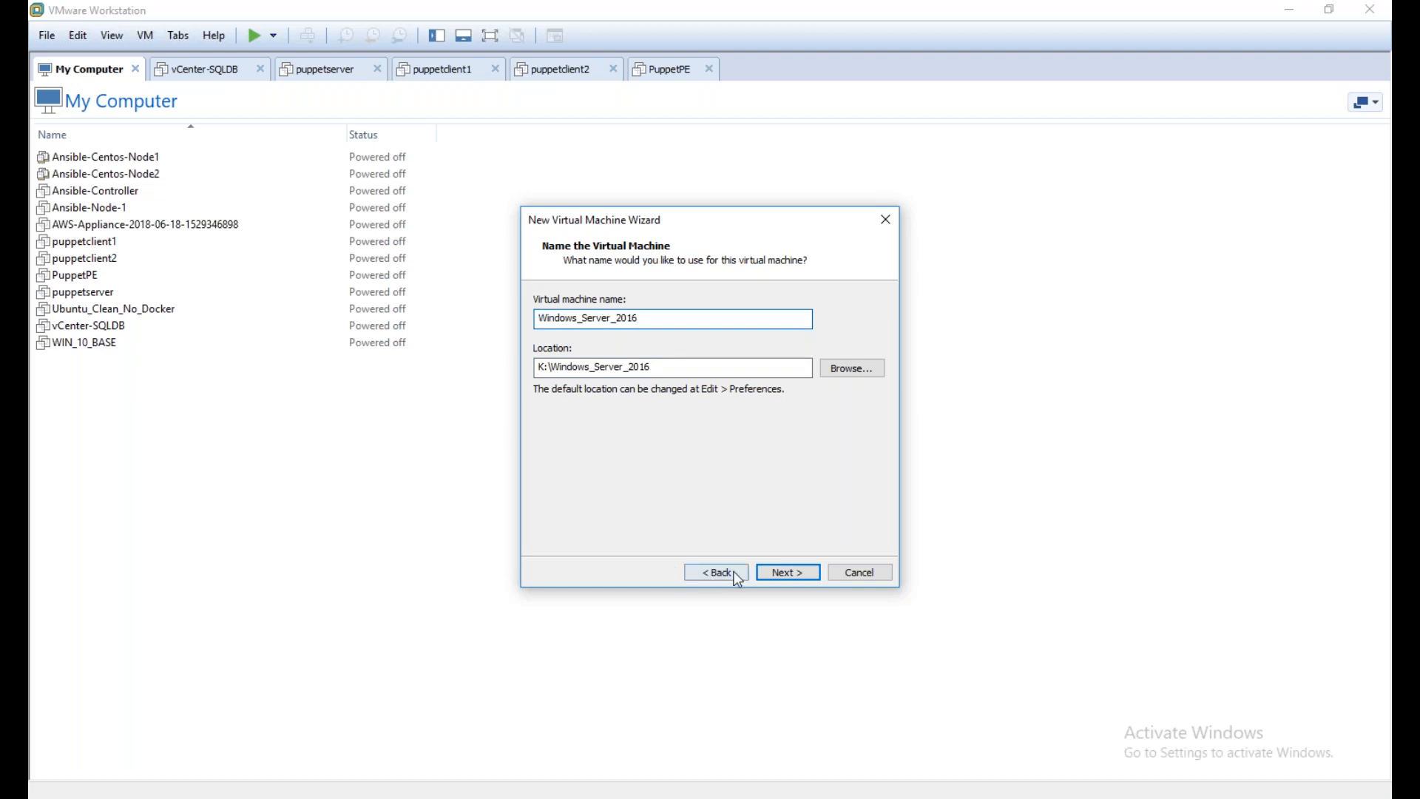
pyautogui.moveTo(638, 317); pyautogui.dragTo(551, 318)
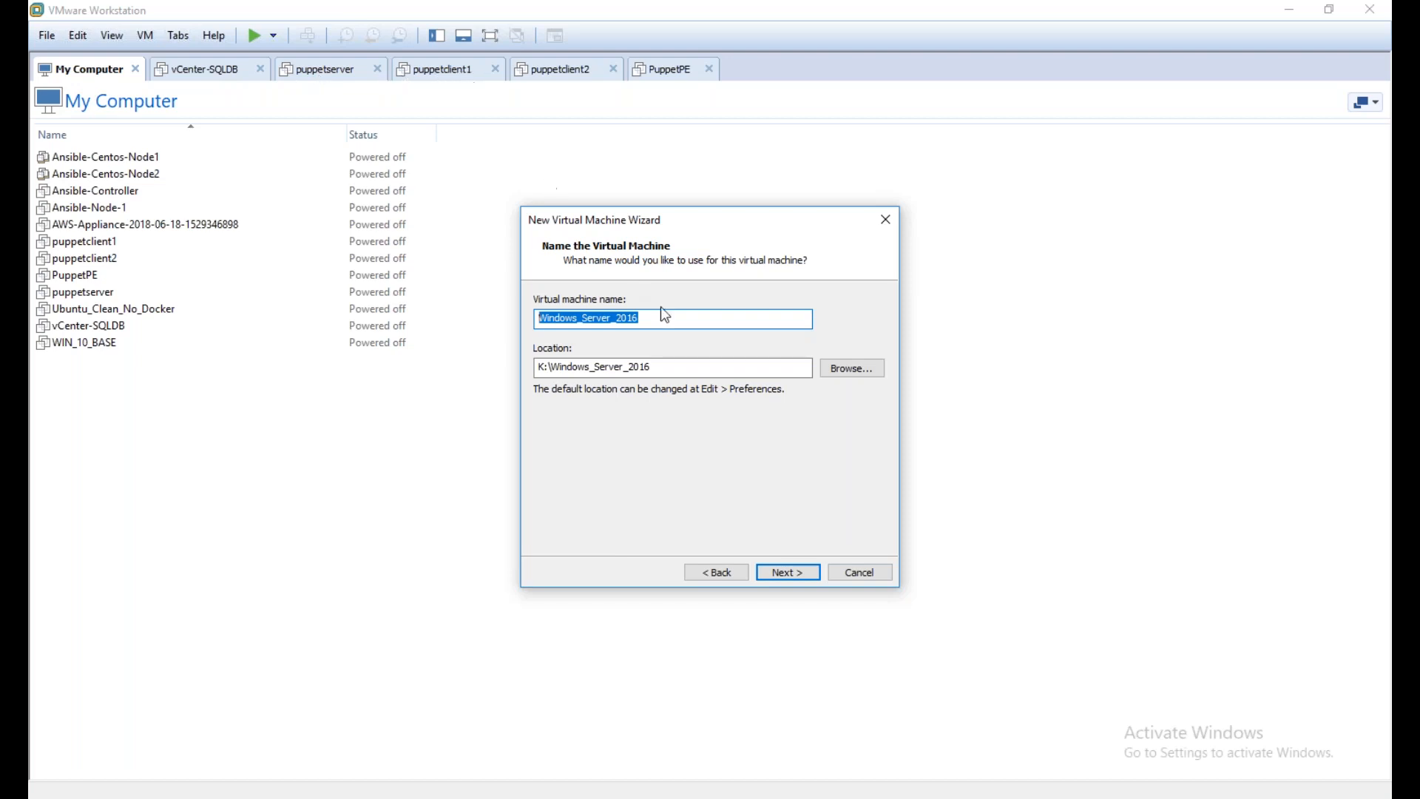
pyautogui.click(664, 317)
pyautogui.moveTo(637, 318); pyautogui.dragTo(524, 300)
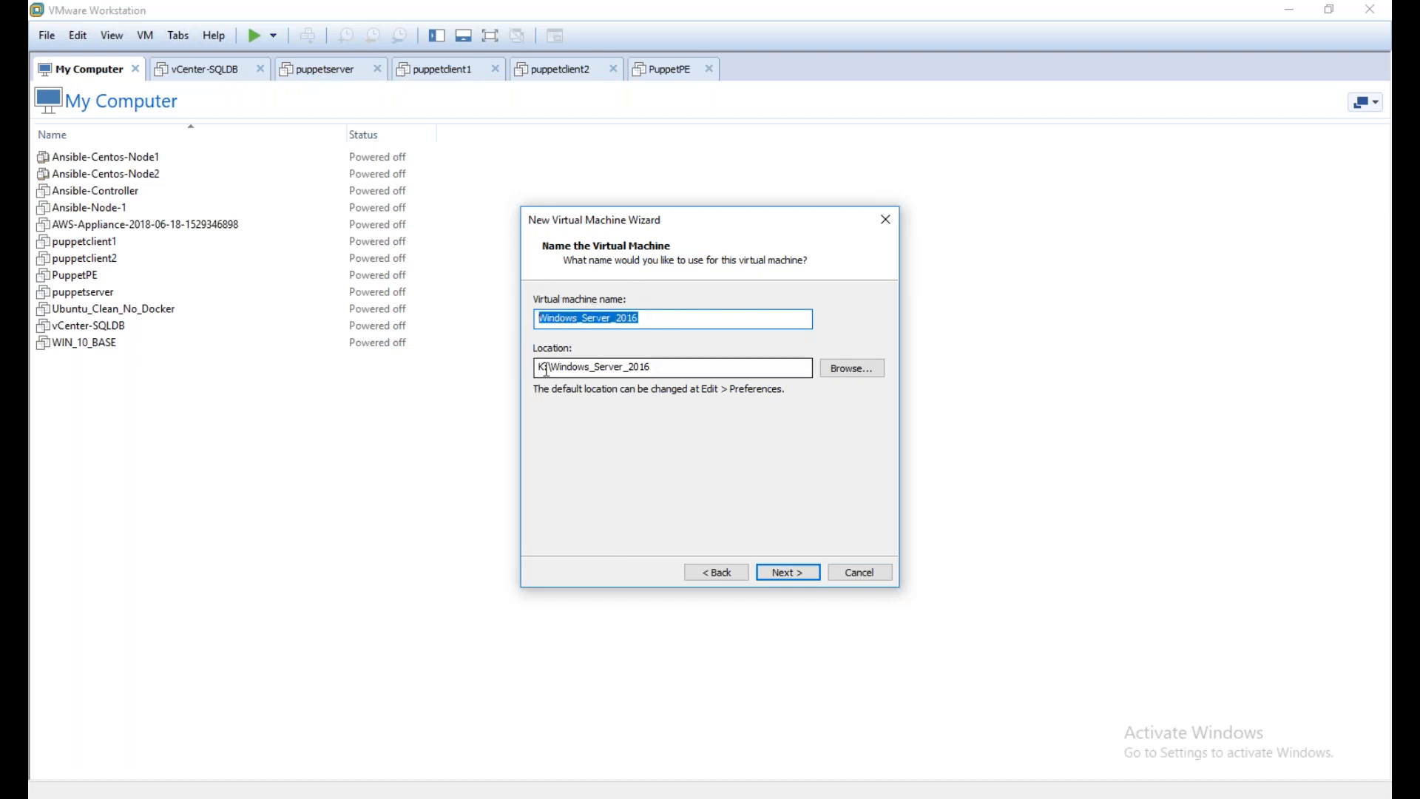
pyautogui.moveTo(664, 368); pyautogui.dragTo(582, 369)
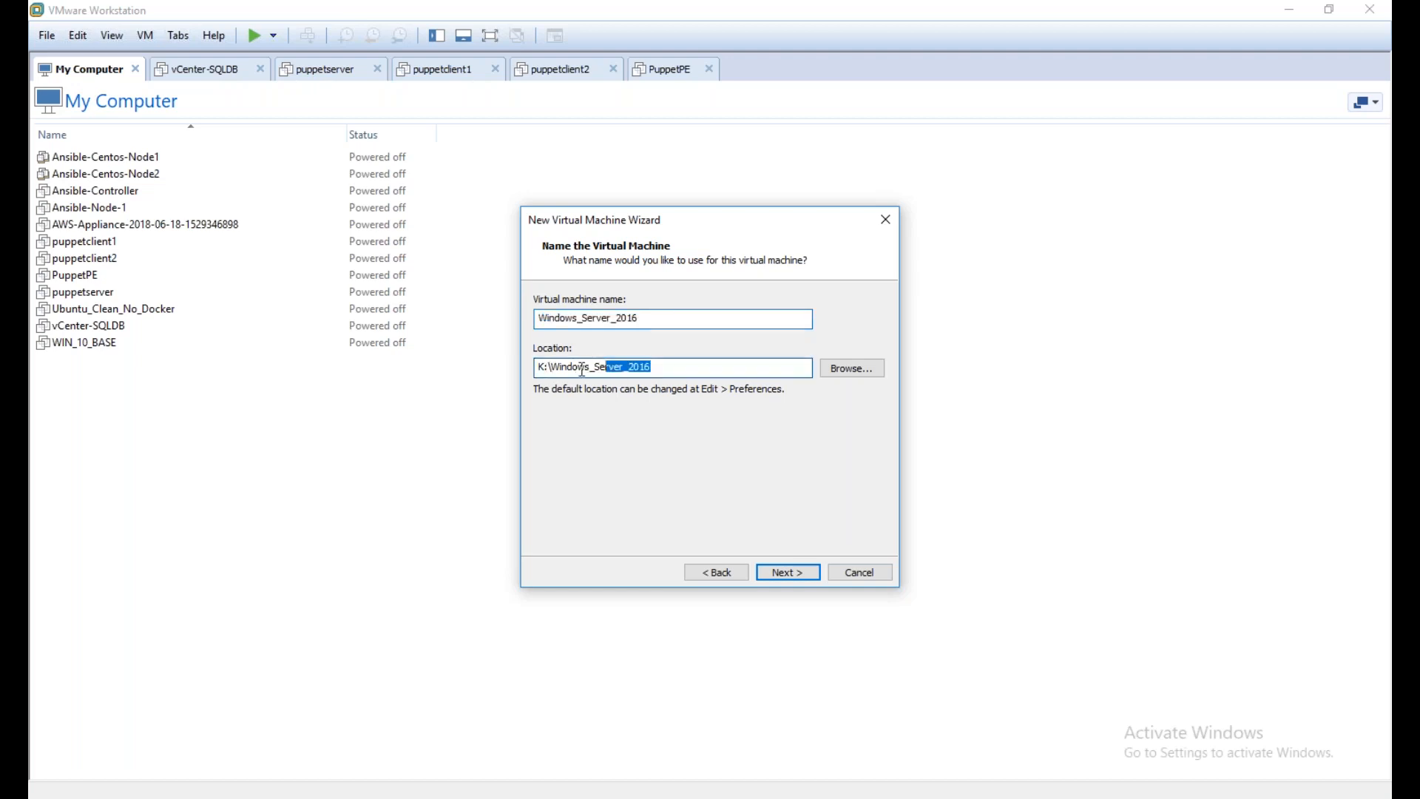
pyautogui.click(769, 570)
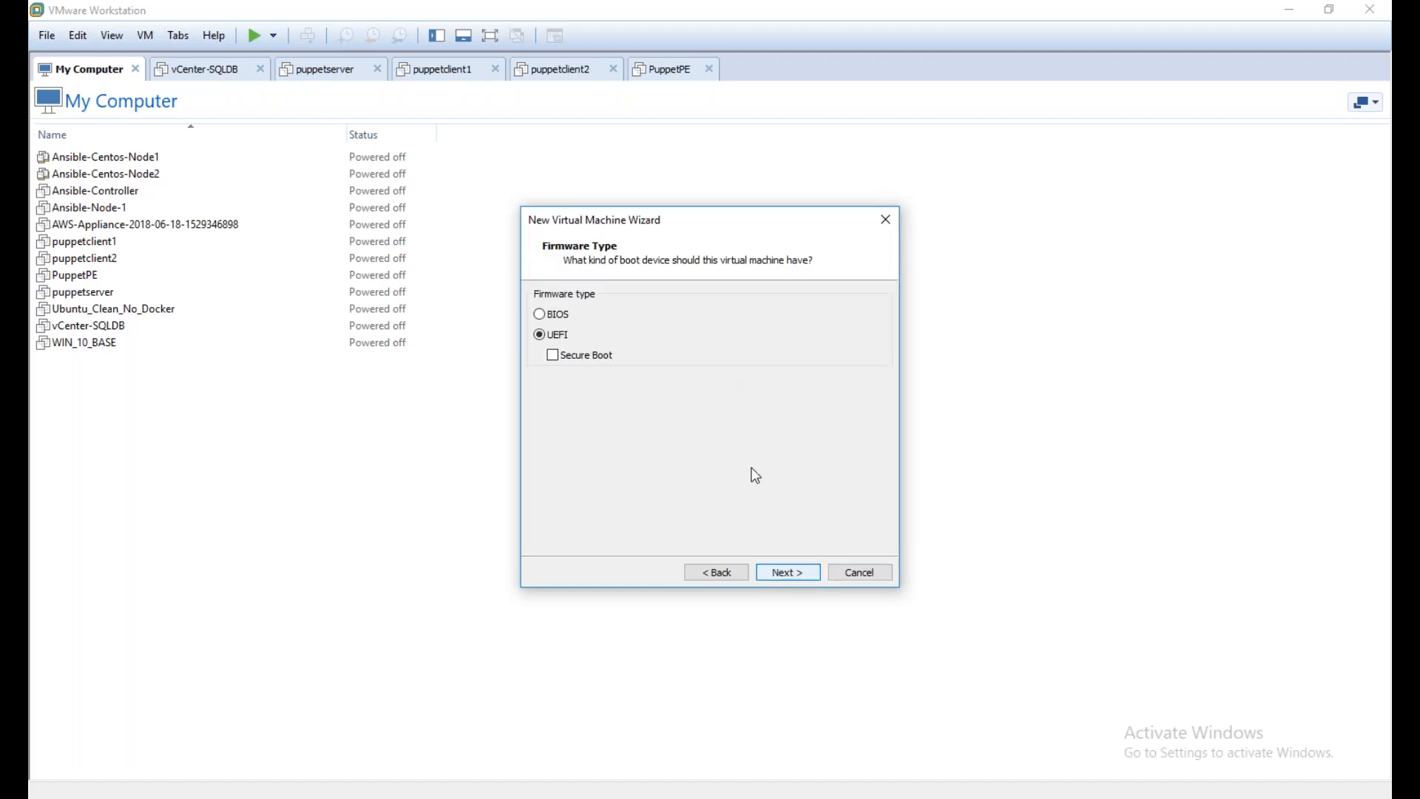
# Set the firmware type to BIOS and configure one processor with 2 cores
pyautogui.click(809, 572)
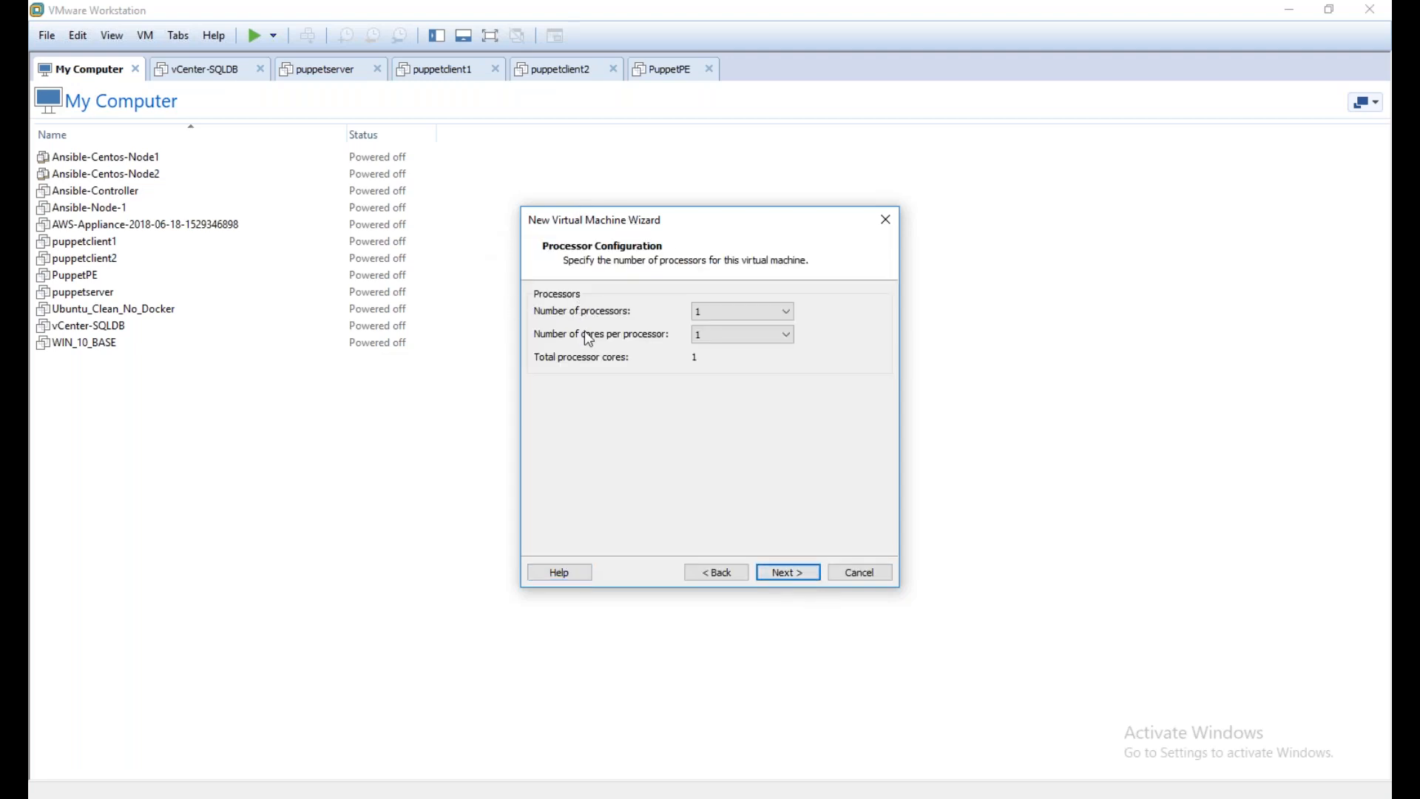
pyautogui.click(727, 336)
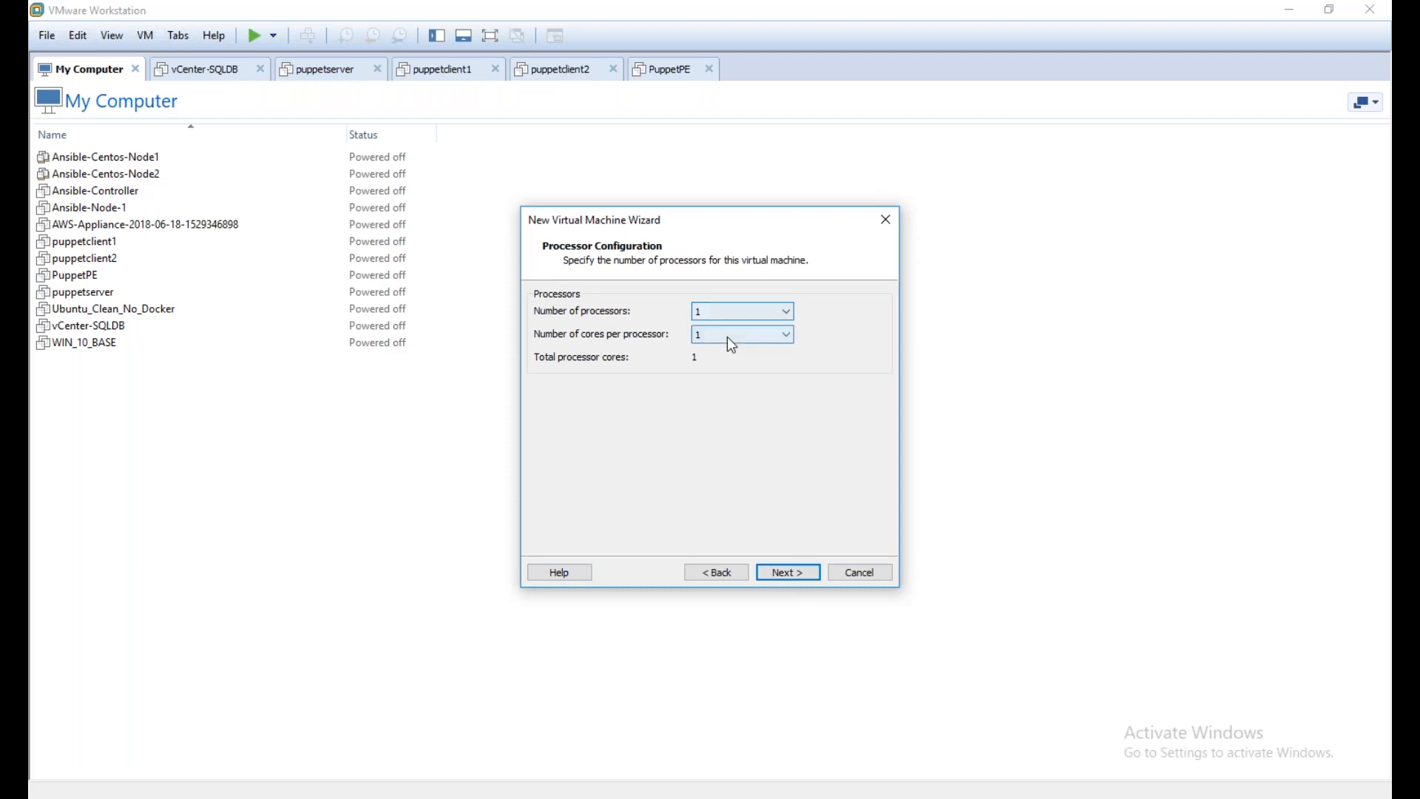
pyautogui.click(727, 337)
pyautogui.click(725, 573)
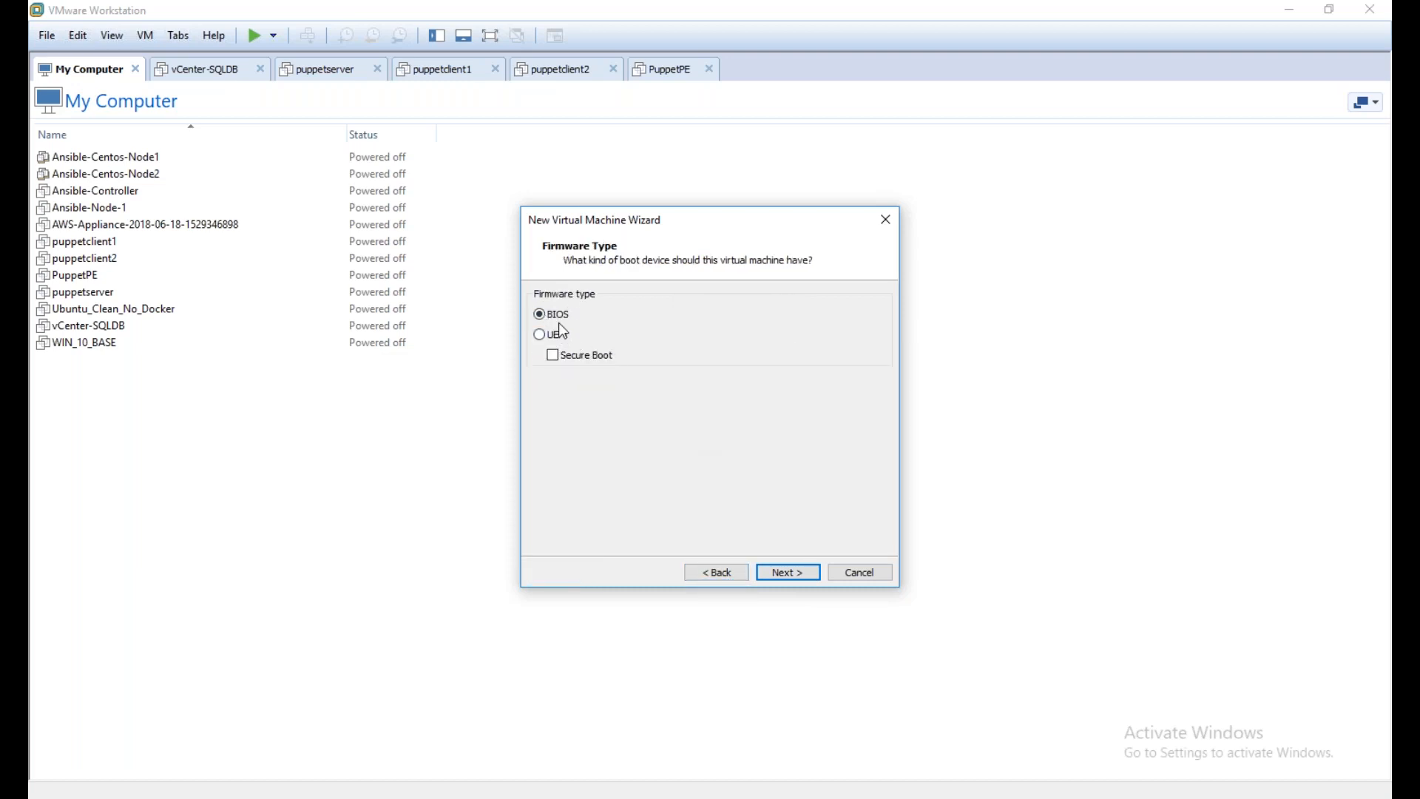
pyautogui.click(781, 574)
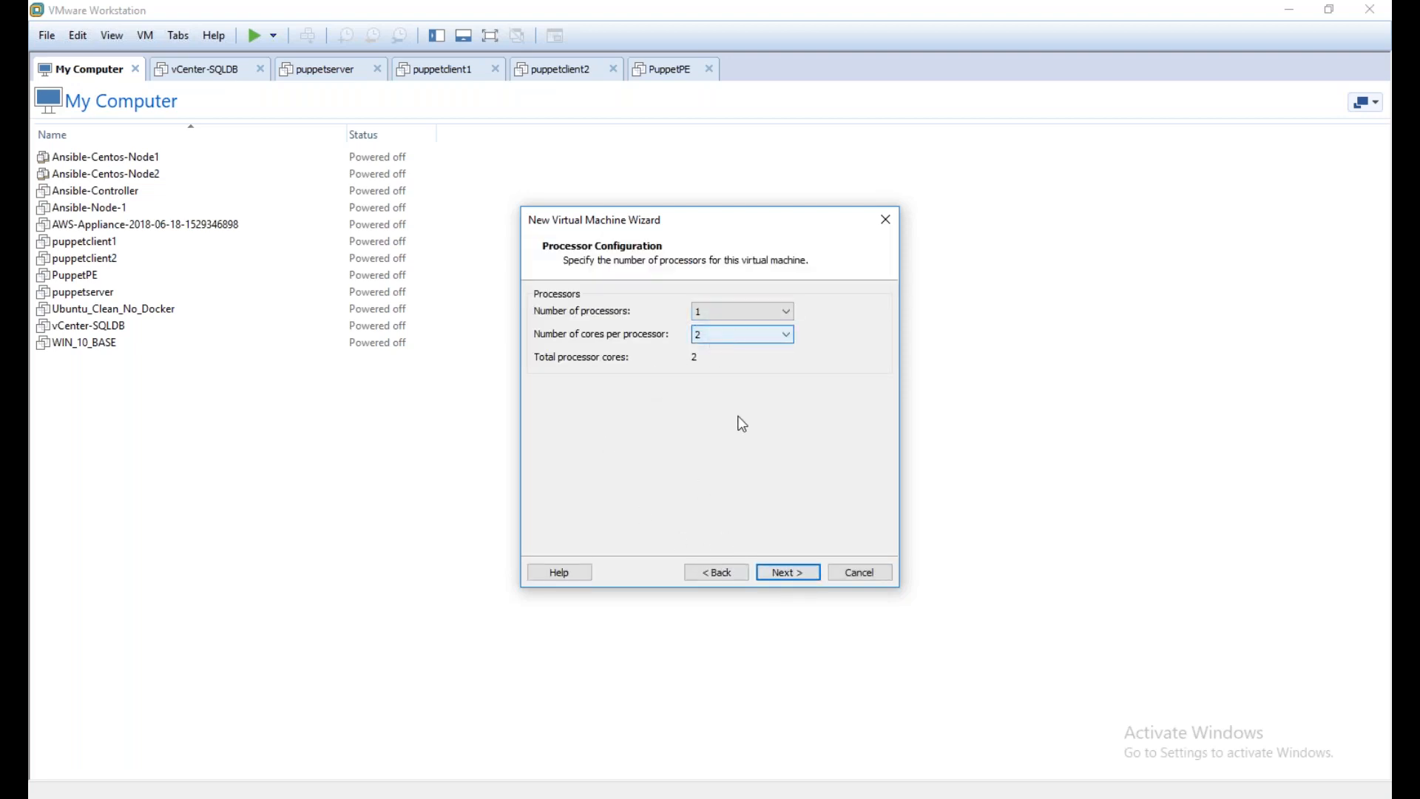
pyautogui.click(765, 573)
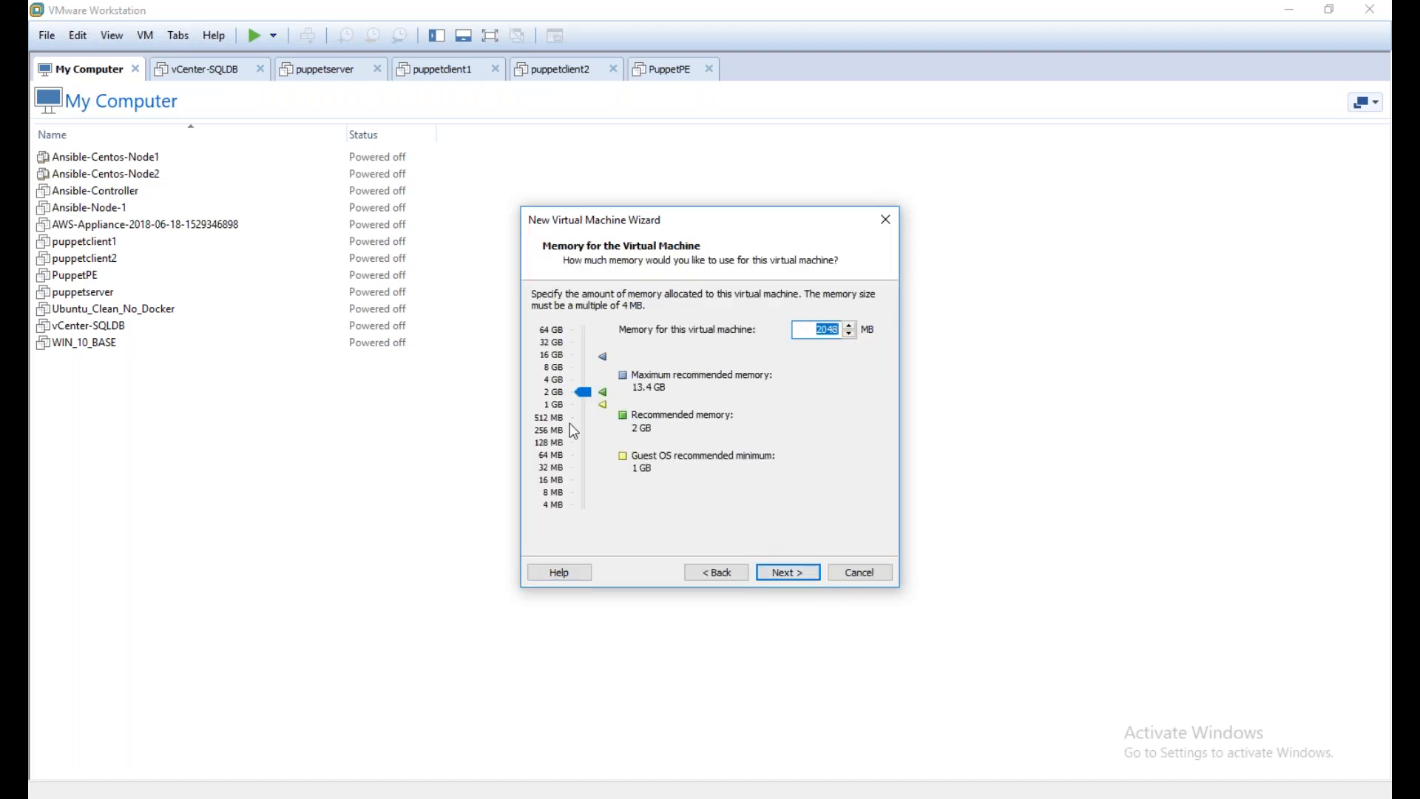
# Set the virtual machine's memory to 8 GB and continue to the network type
pyautogui.click(553, 370)
pyautogui.click(553, 379)
pyautogui.click(559, 367)
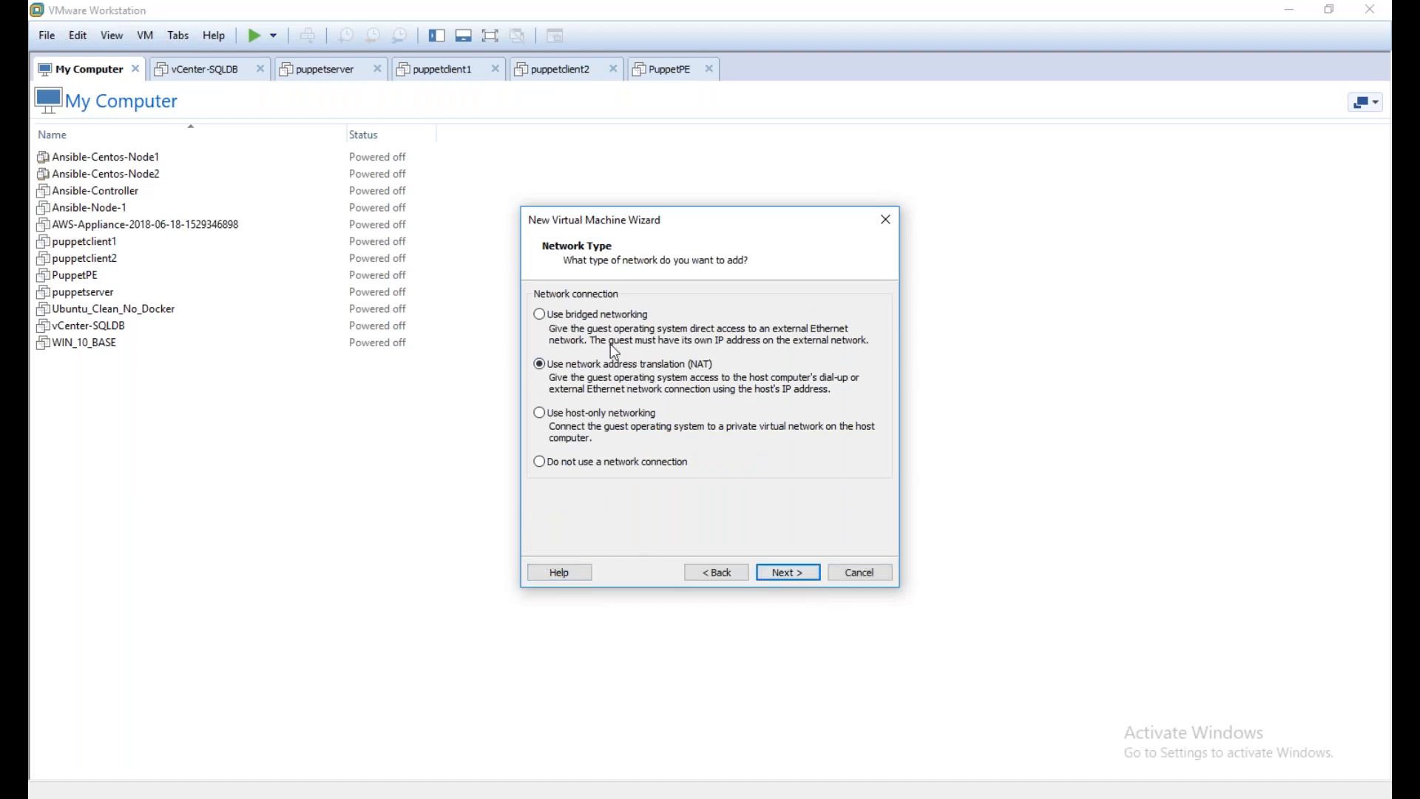
# Set the network connection to bridged networking and accept the LSI Logic SAS controller with a SCSI disk
pyautogui.click(539, 315)
pyautogui.click(795, 574)
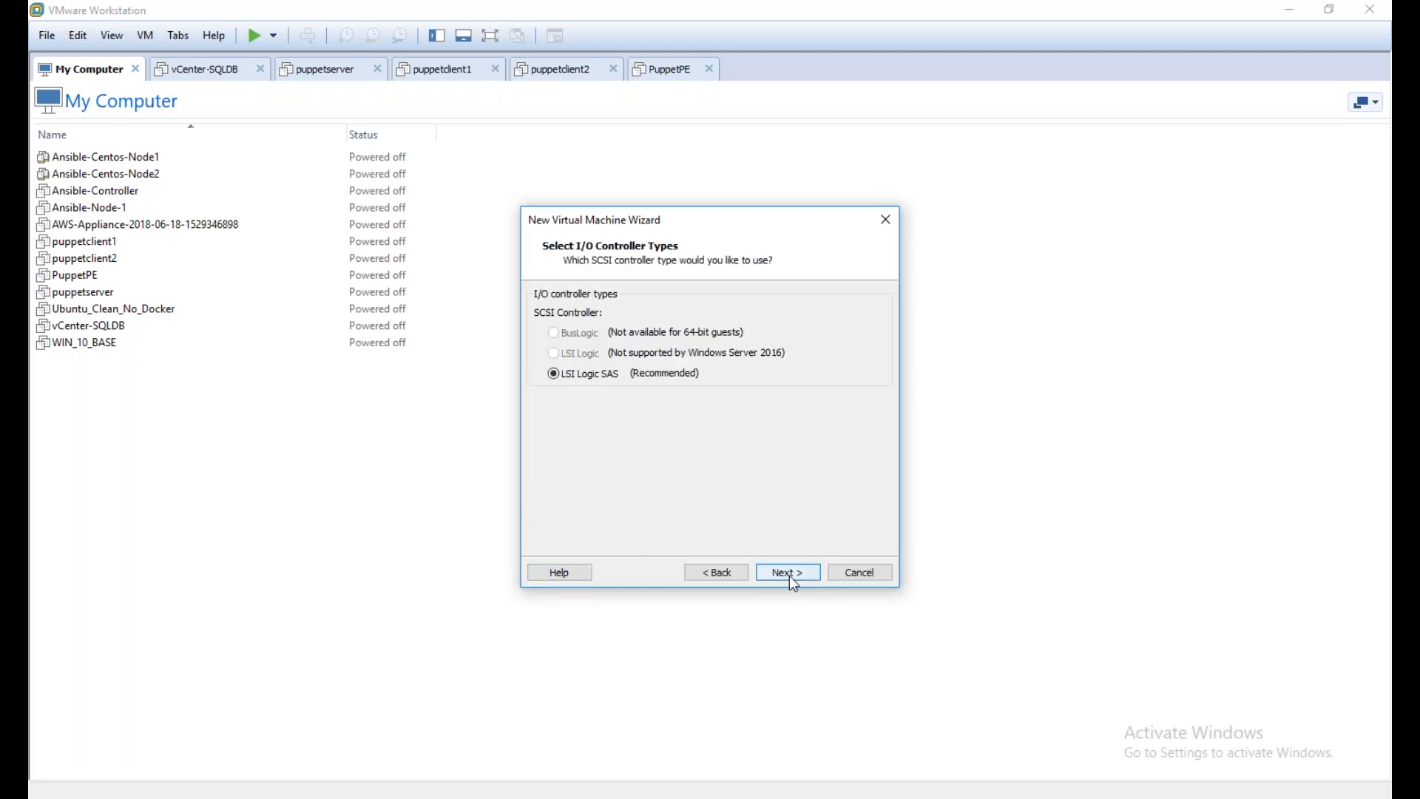
pyautogui.click(789, 574)
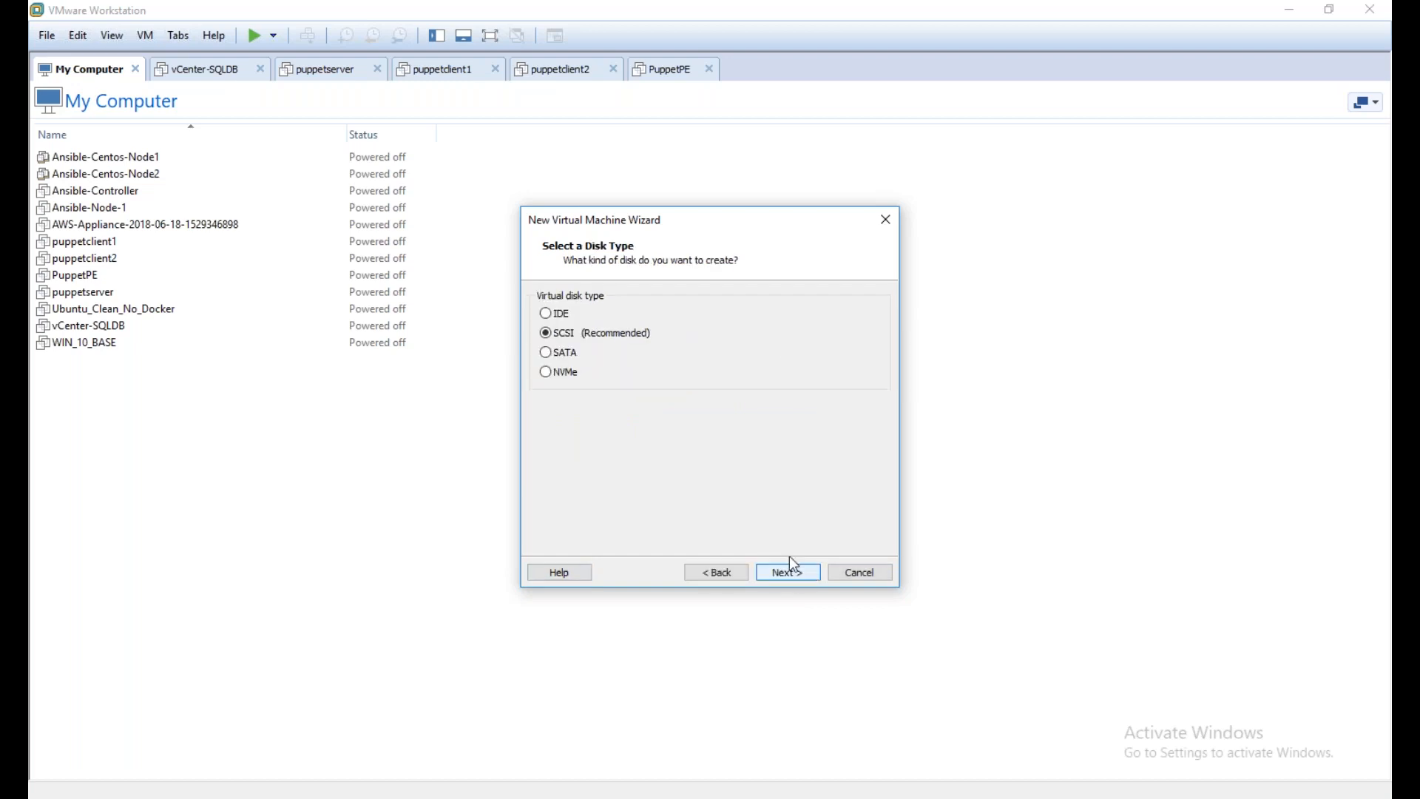
pyautogui.click(807, 574)
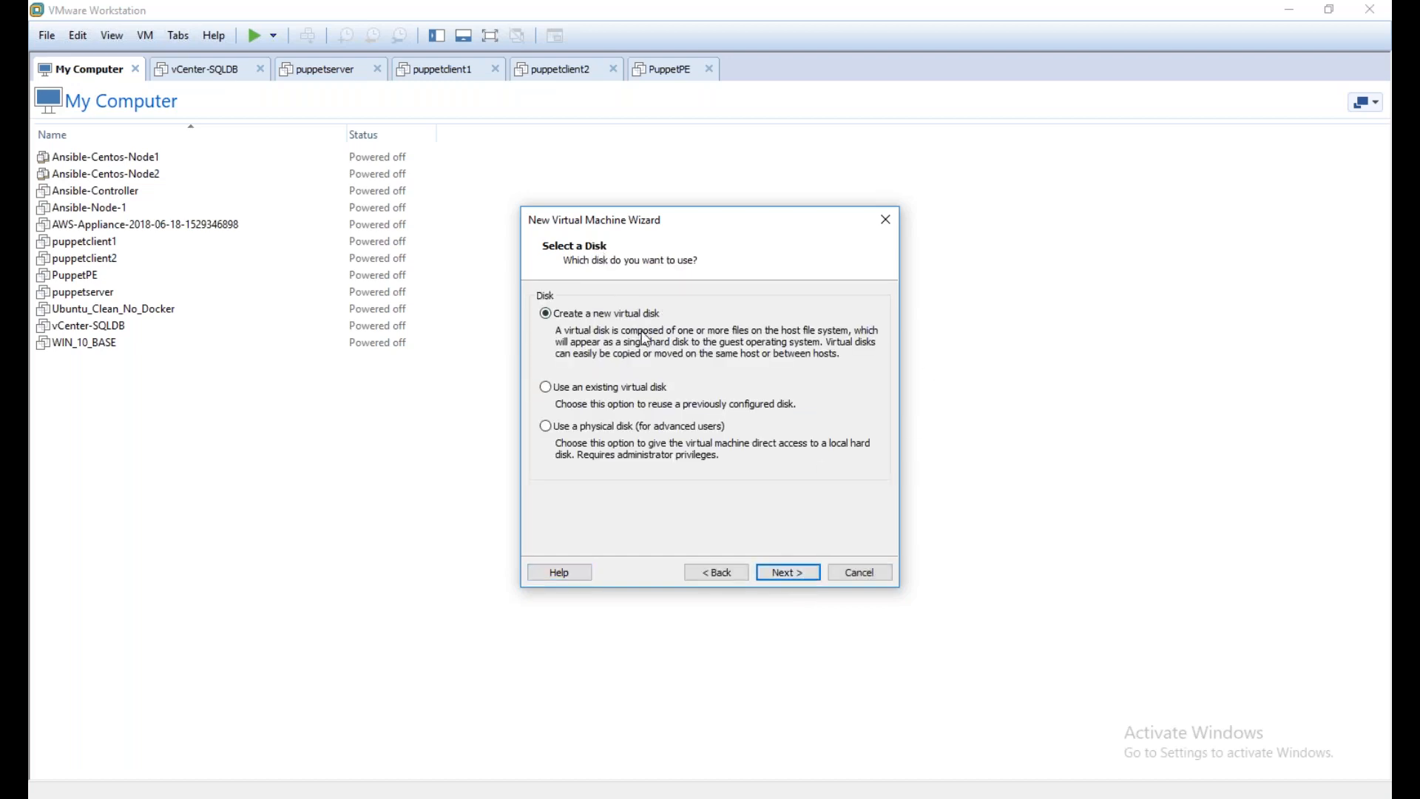
# Create a new virtual disk with a maximum size of 100 GB, stored as a single file
pyautogui.click(786, 568)
pyautogui.moveTo(651, 306); pyautogui.dragTo(690, 302)
pyautogui.write('100')
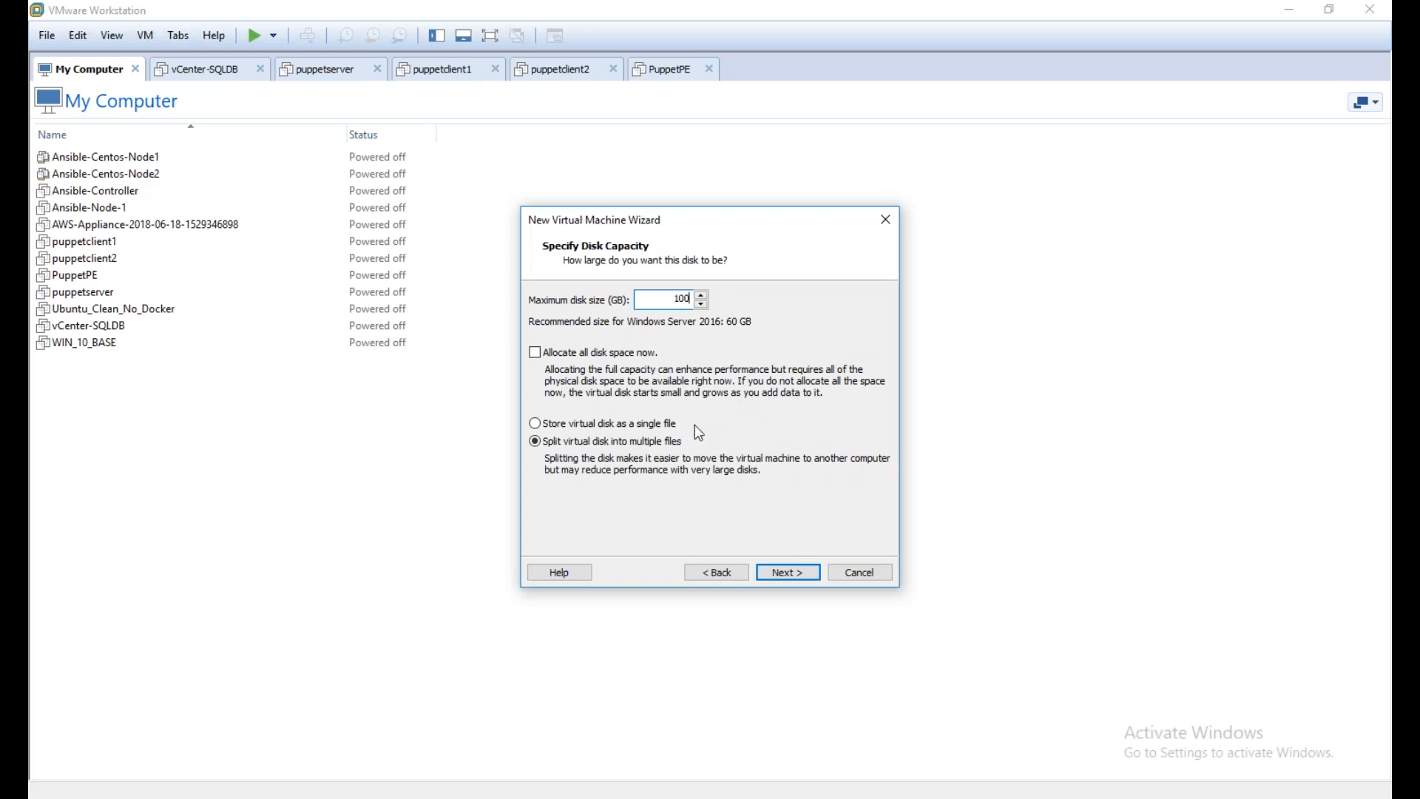
pyautogui.click(536, 424)
pyautogui.click(671, 781)
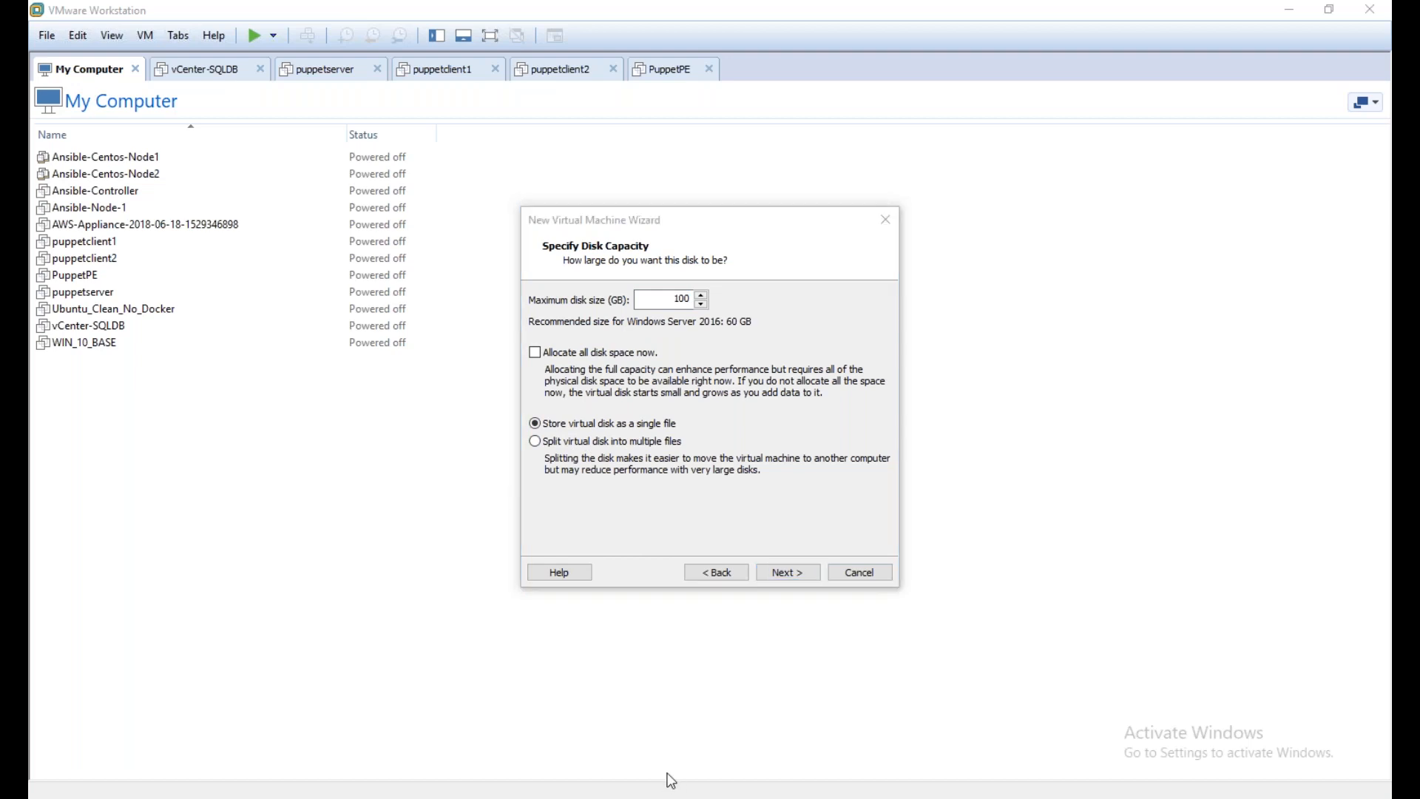
pyautogui.click(553, 476)
pyautogui.moveTo(521, 329)
pyautogui.mouseDown()
pyautogui.moveTo(713, 355)
pyautogui.moveTo(551, 373)
pyautogui.moveTo(651, 385)
pyautogui.moveTo(633, 405)
pyautogui.mouseUp()
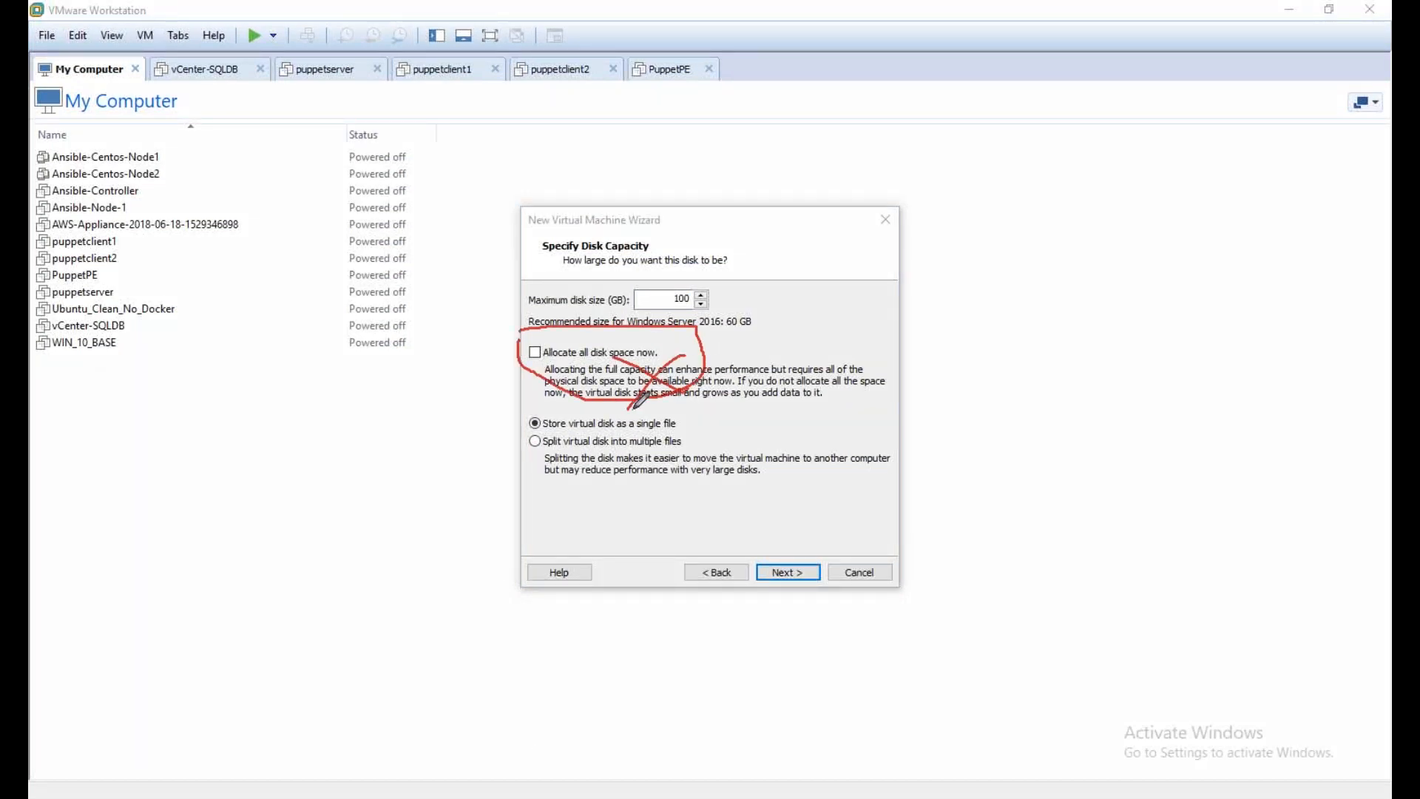
pyautogui.click(635, 750)
pyautogui.moveTo(672, 300); pyautogui.dragTo(698, 302)
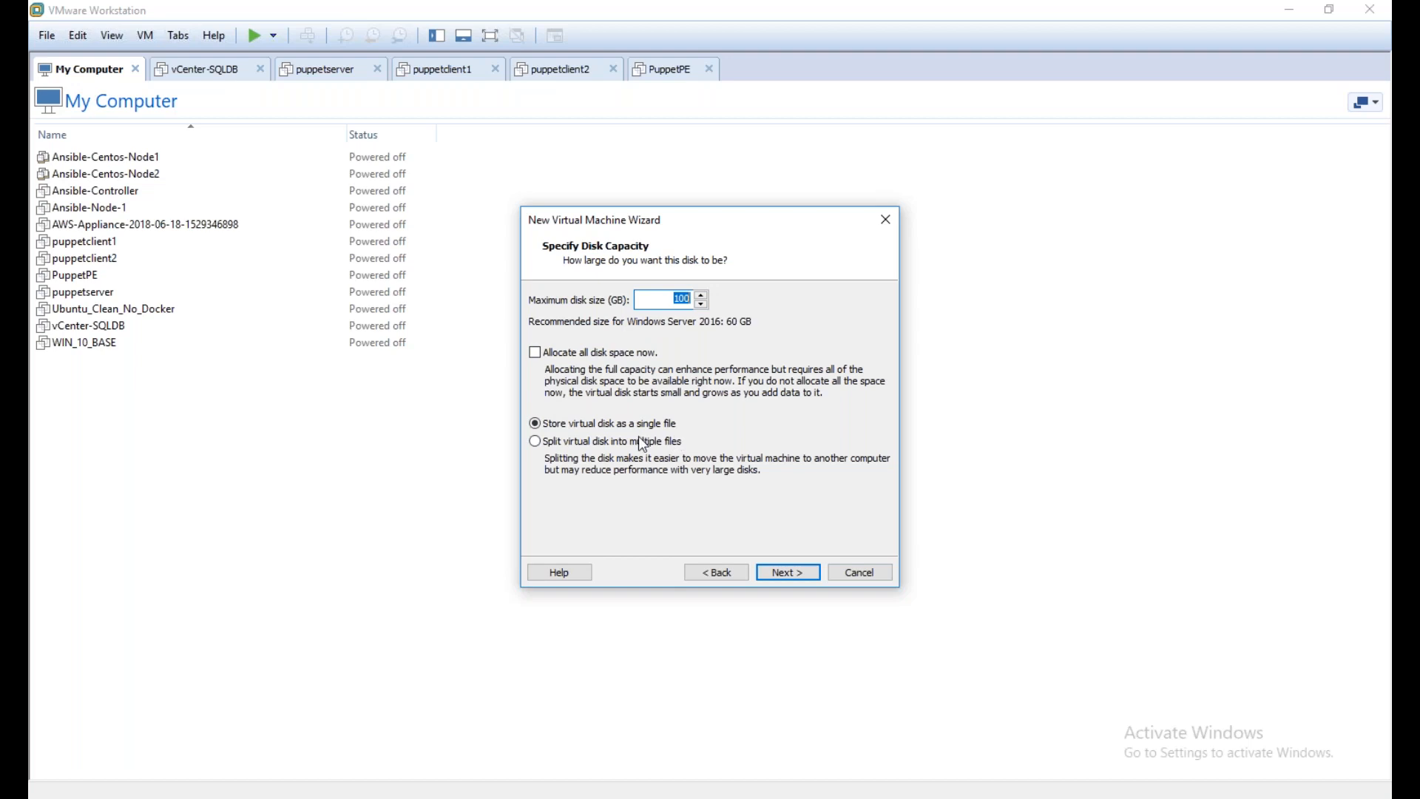
pyautogui.click(537, 354)
pyautogui.click(534, 353)
# Accept the disk capacity and the disk file Windows_Server_2016.vmdk, and finish creating the virtual machine
pyautogui.click(813, 575)
pyautogui.click(790, 575)
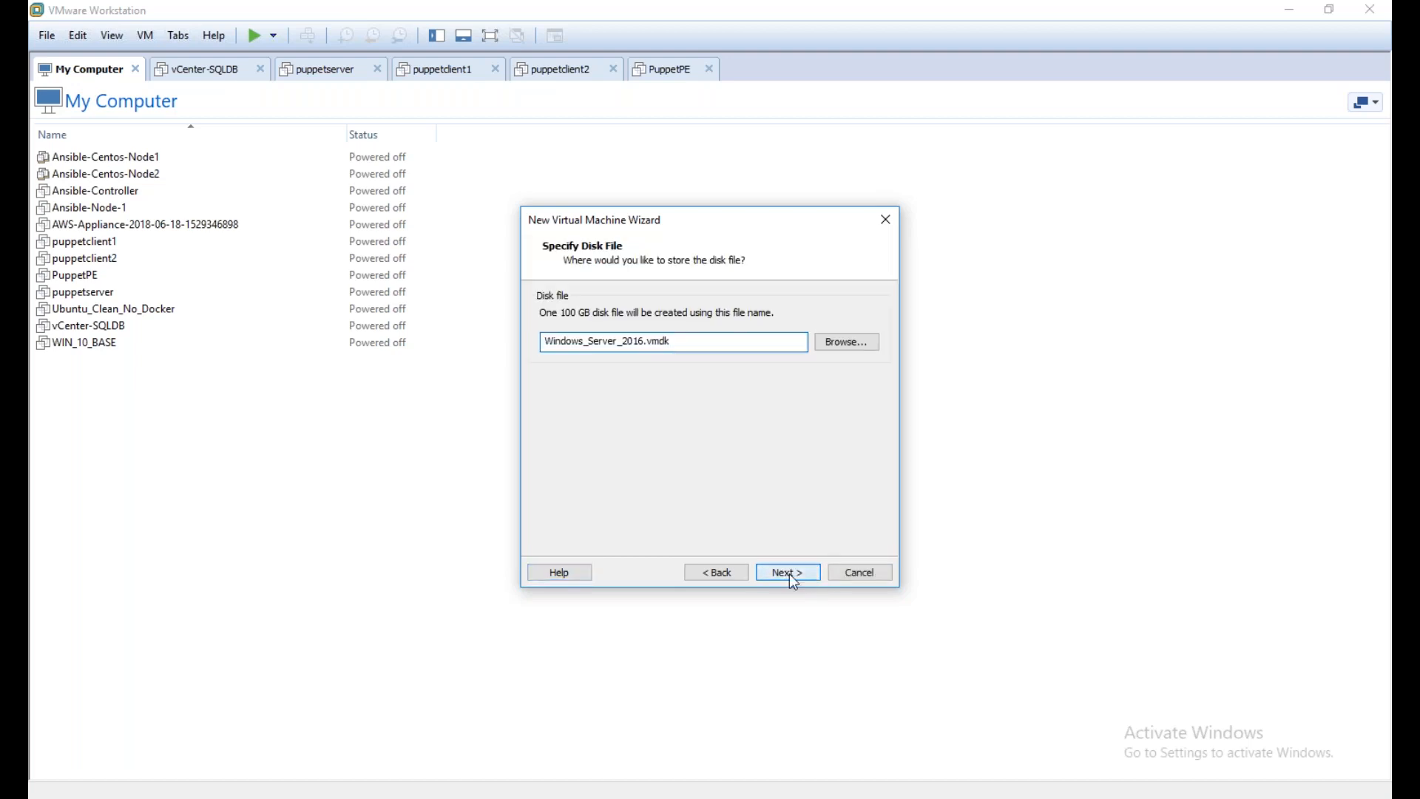
pyautogui.click(789, 573)
pyautogui.click(802, 579)
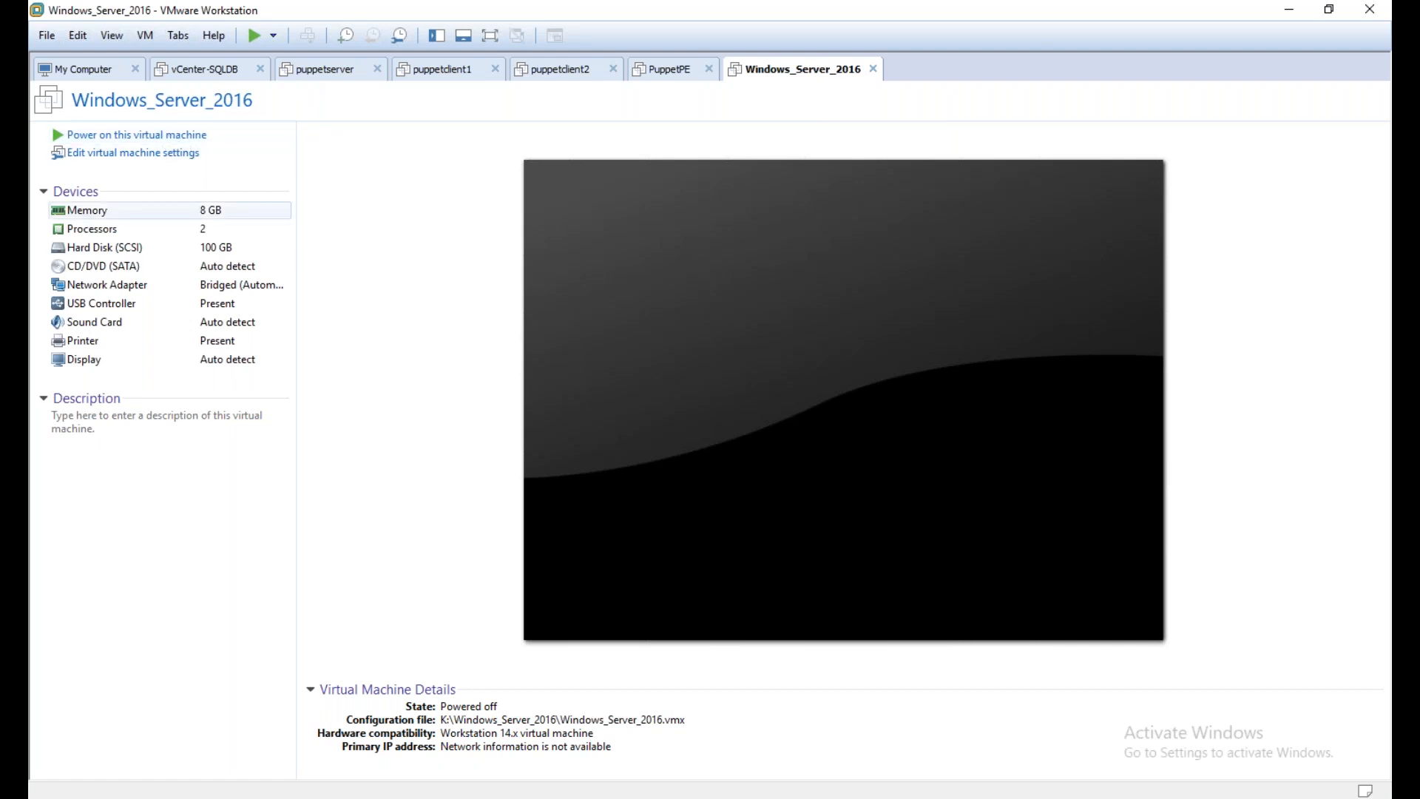
# Set the virtual machine's CD/DVD drive to use the ISO image Windows_2016_Server.ISO from the OVA-Files folder on drive F
pyautogui.click(174, 152)
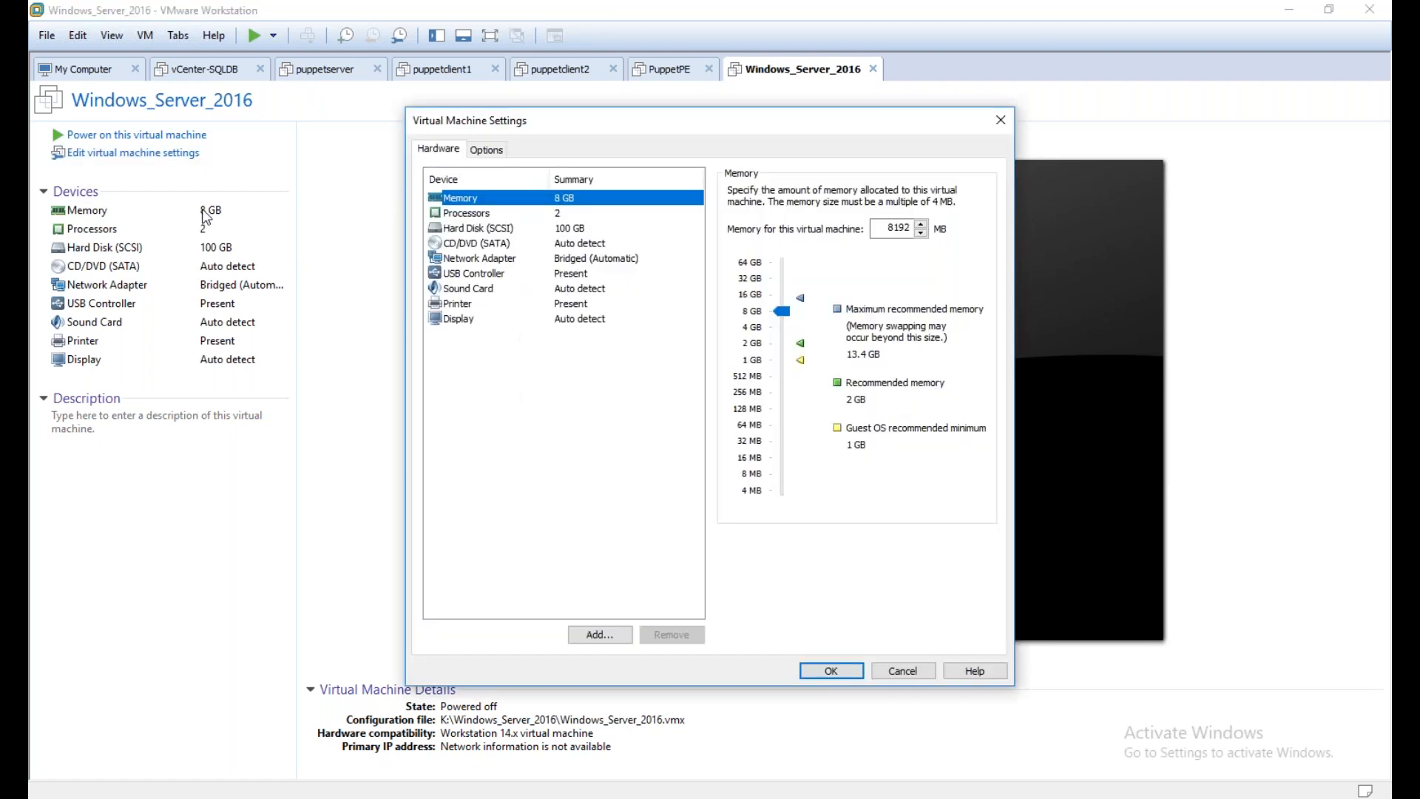
pyautogui.click(477, 243)
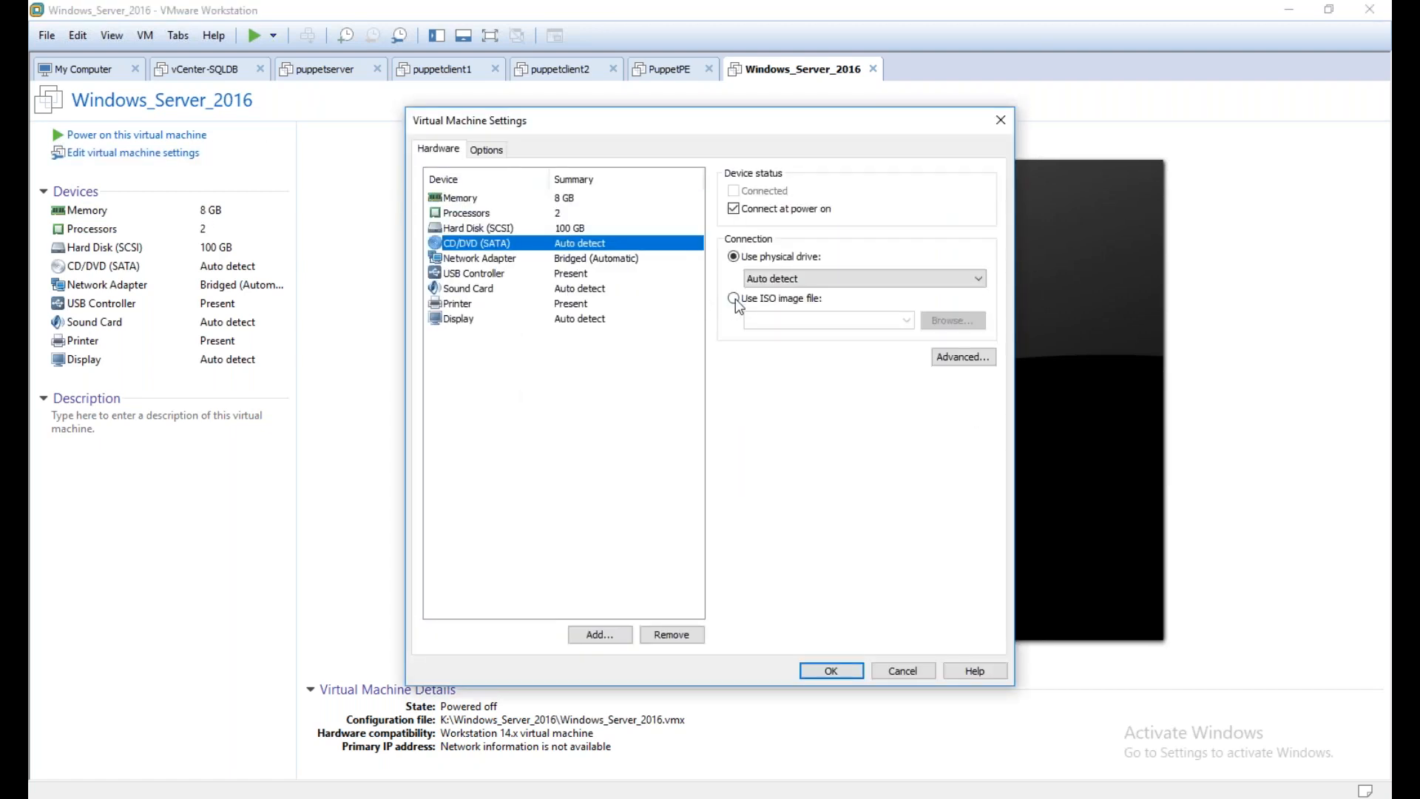
pyautogui.click(736, 299)
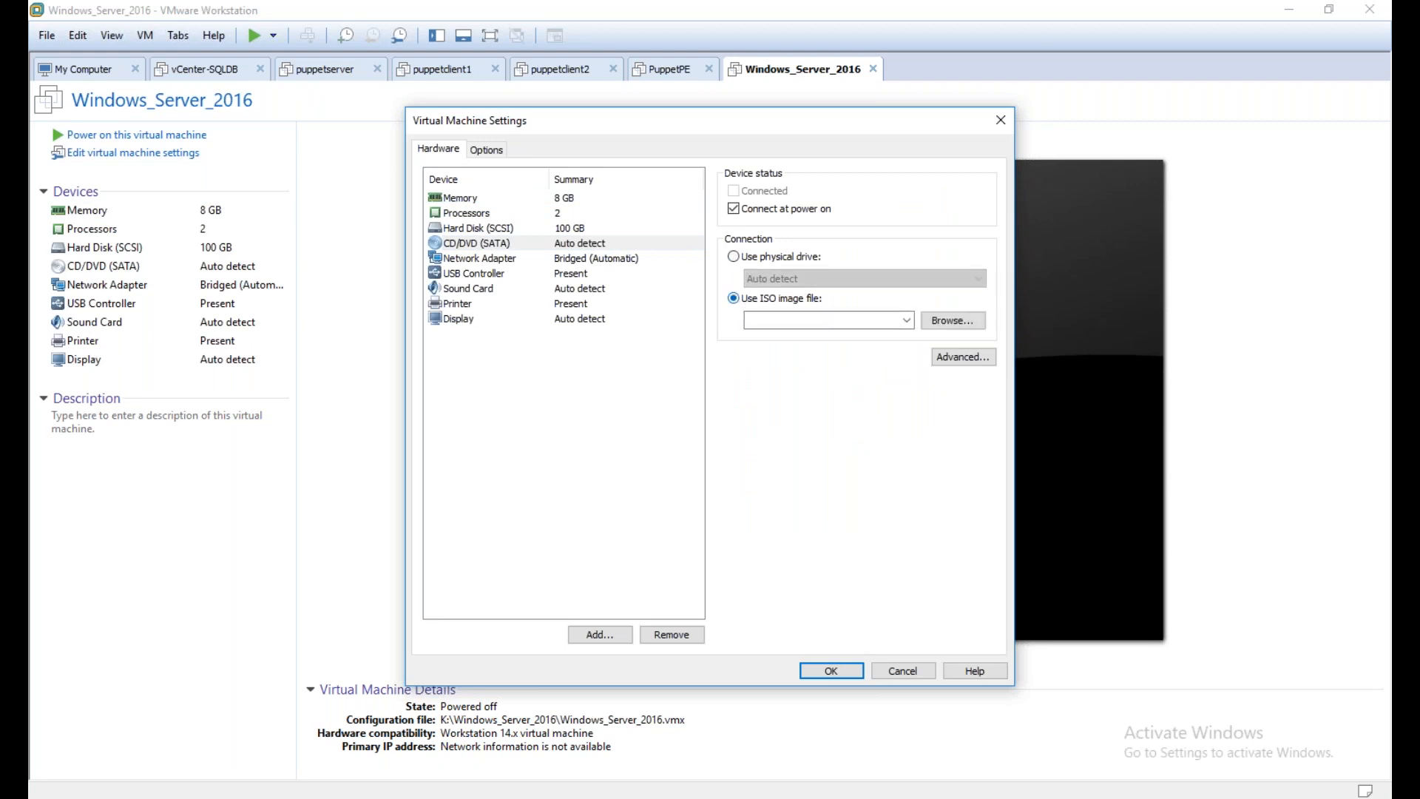
pyautogui.click(964, 323)
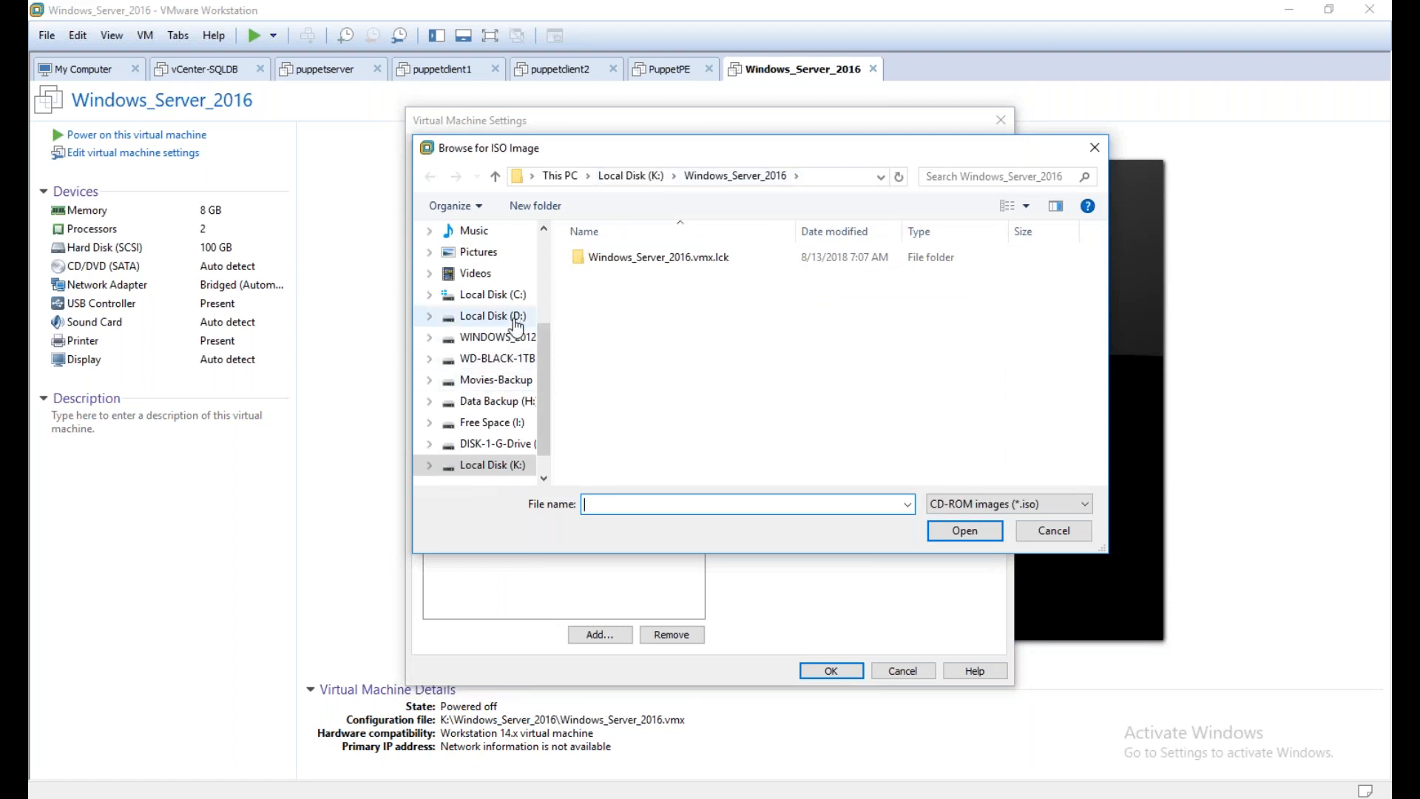
pyautogui.click(522, 359)
pyautogui.click(699, 380)
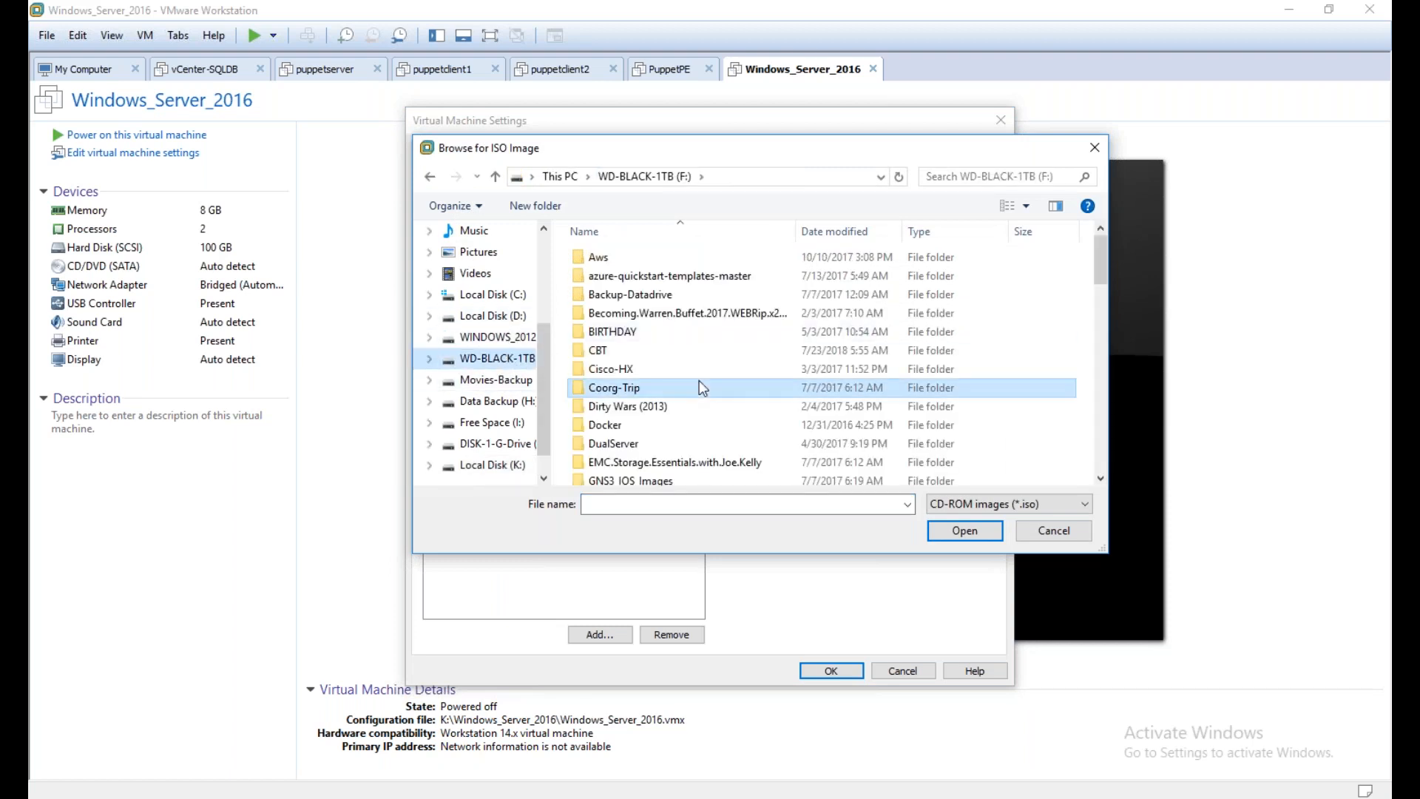
pyautogui.scroll(-1, 698, 380)
pyautogui.scroll(-6, 699, 381)
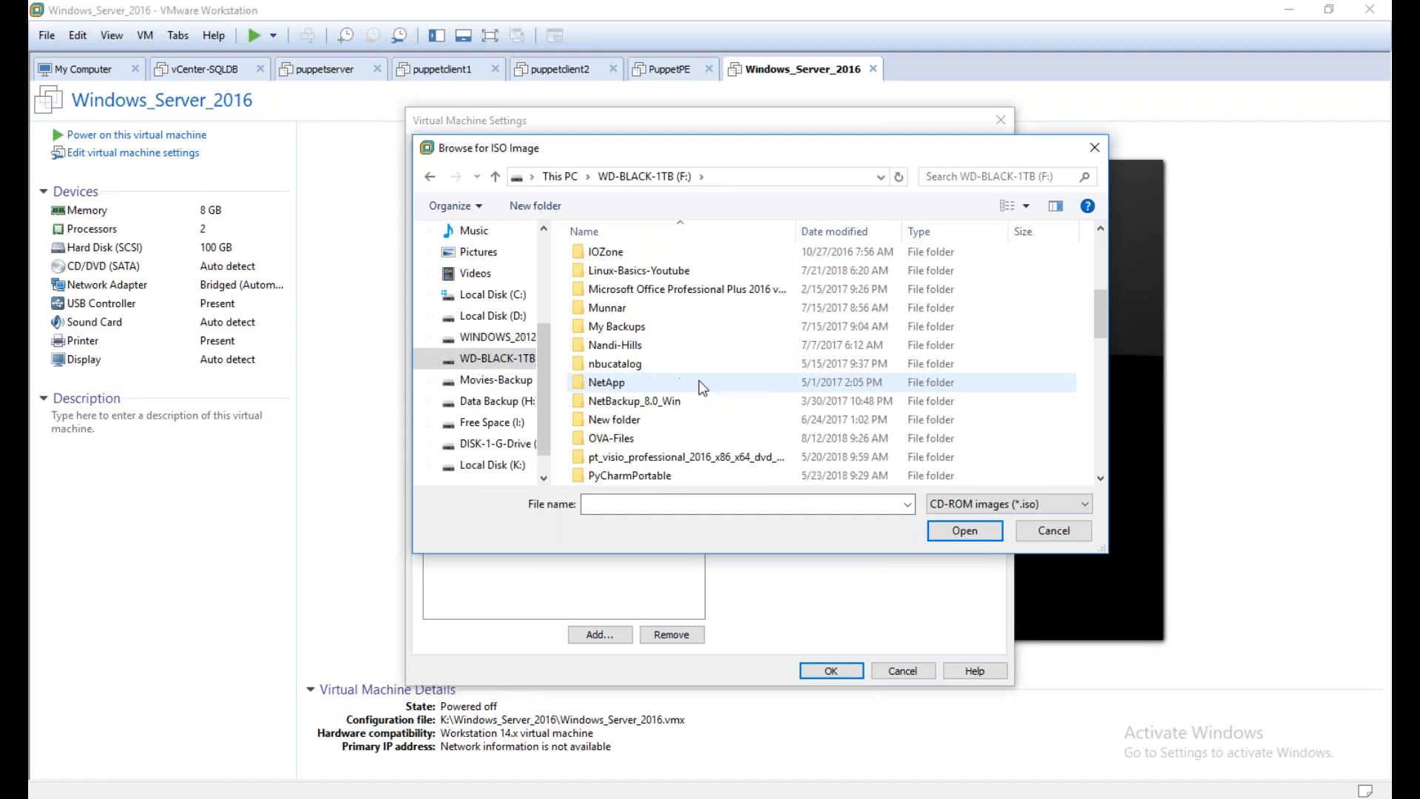
pyautogui.doubleClick(699, 380)
pyautogui.click(644, 256)
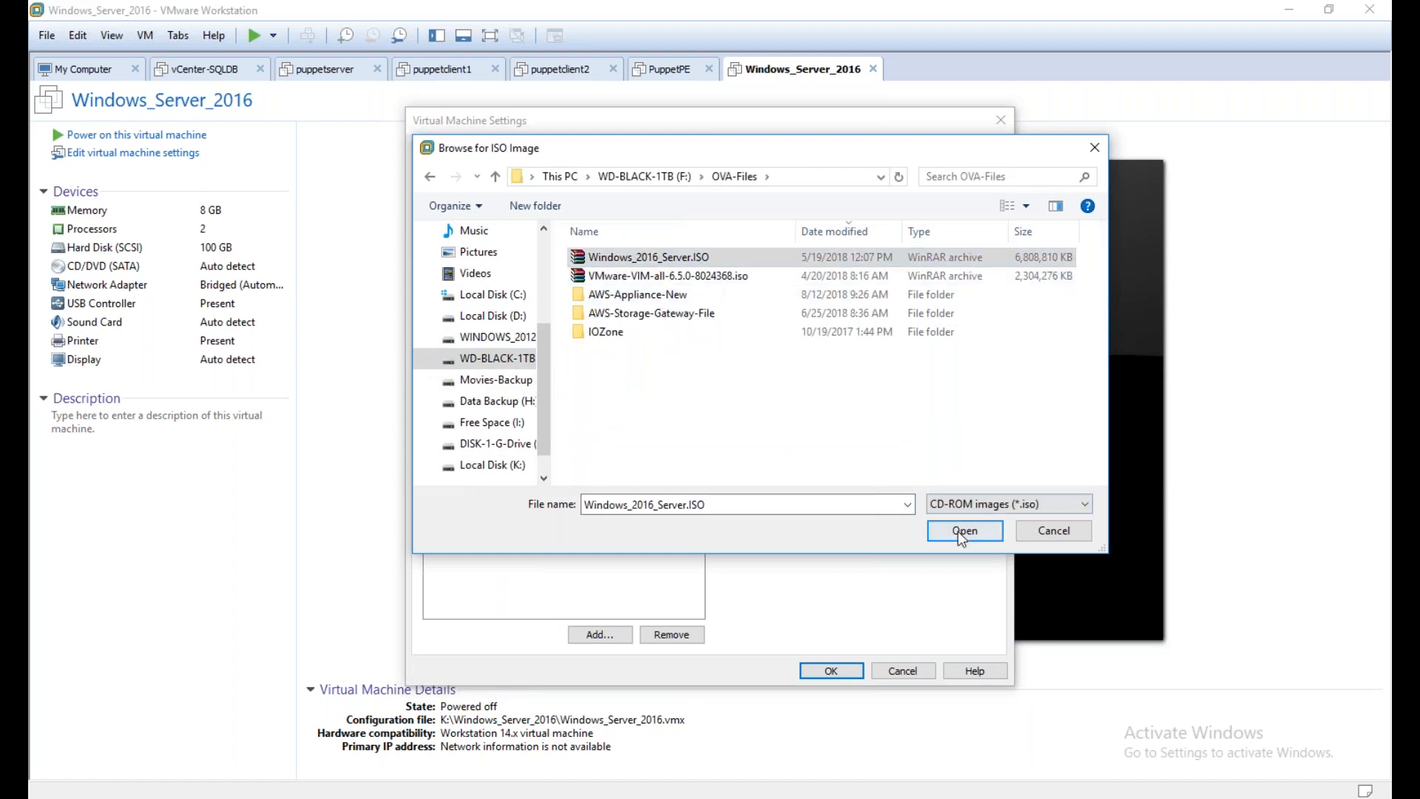
pyautogui.click(957, 531)
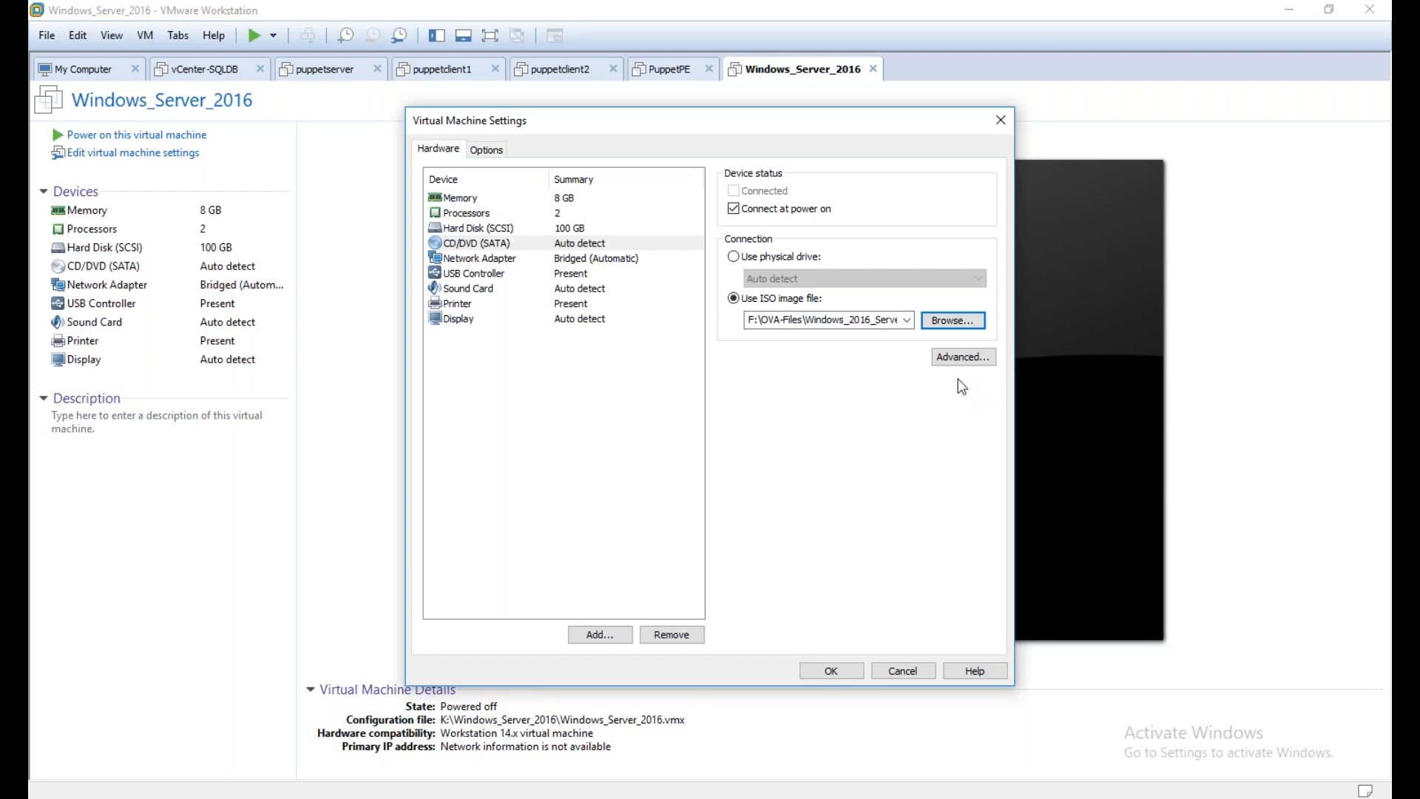
pyautogui.click(831, 671)
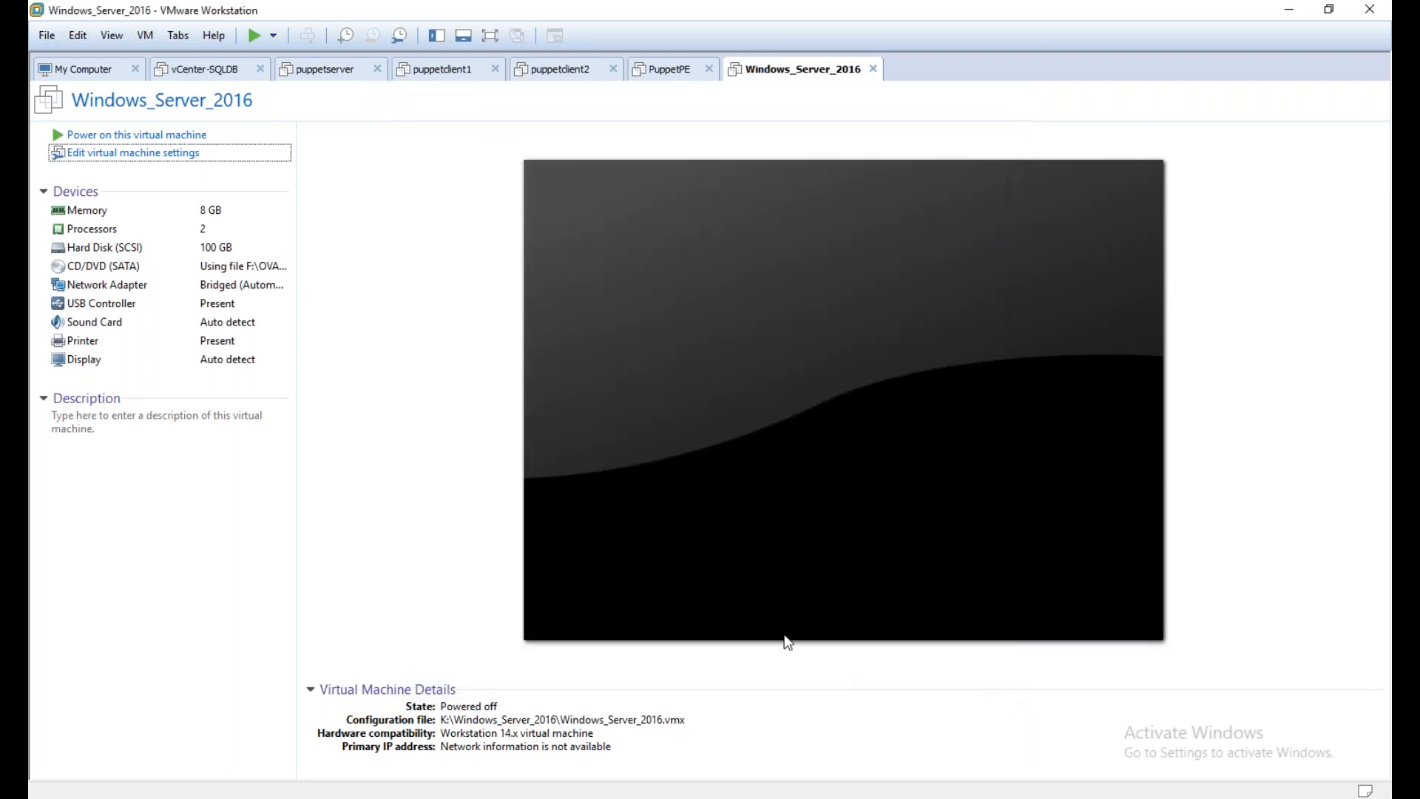
# Power on the virtual machine and start the Windows Server 2016 installation with English (United States) and the US keyboard
pyautogui.click(162, 134)
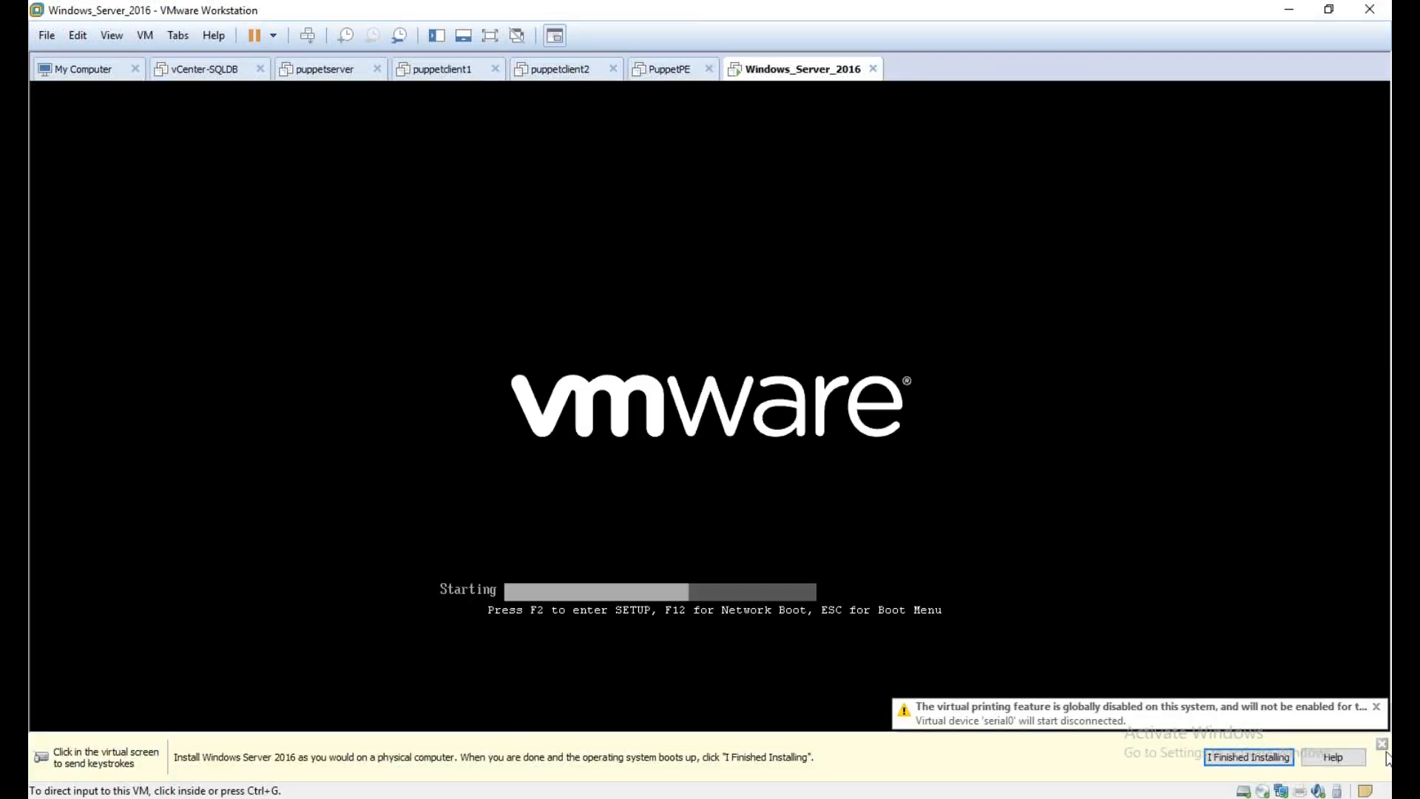
pyautogui.click(1381, 753)
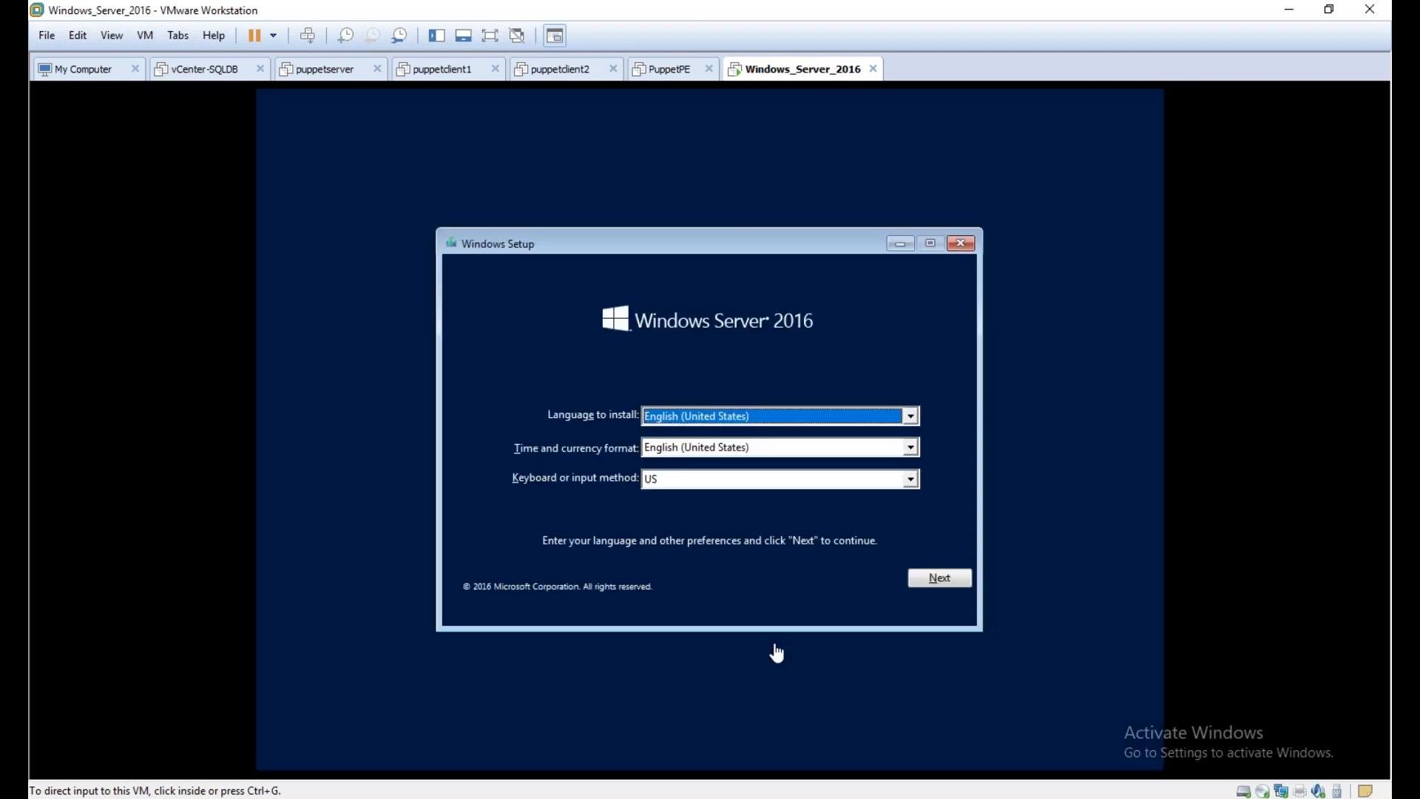
pyautogui.click(873, 598)
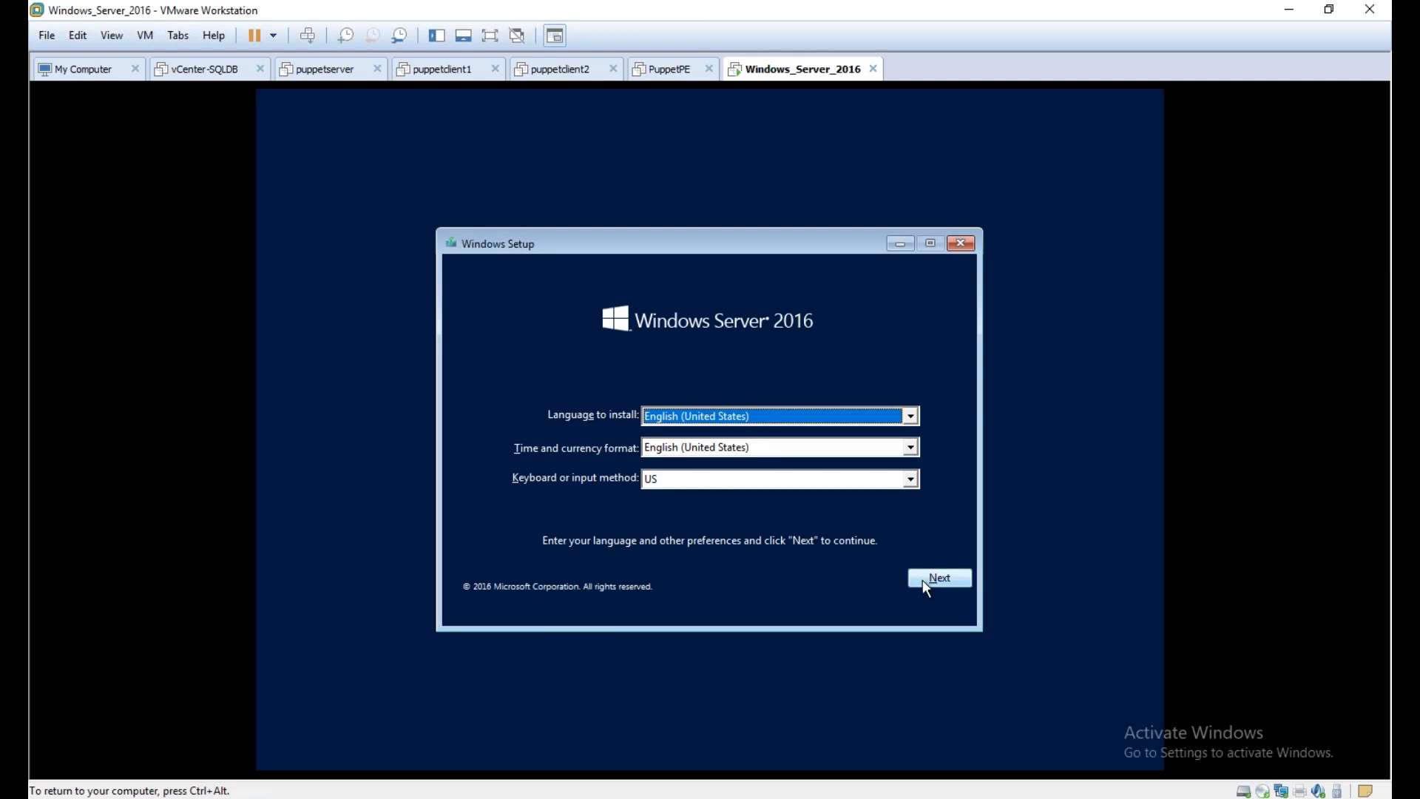
pyautogui.click(923, 583)
pyautogui.click(717, 444)
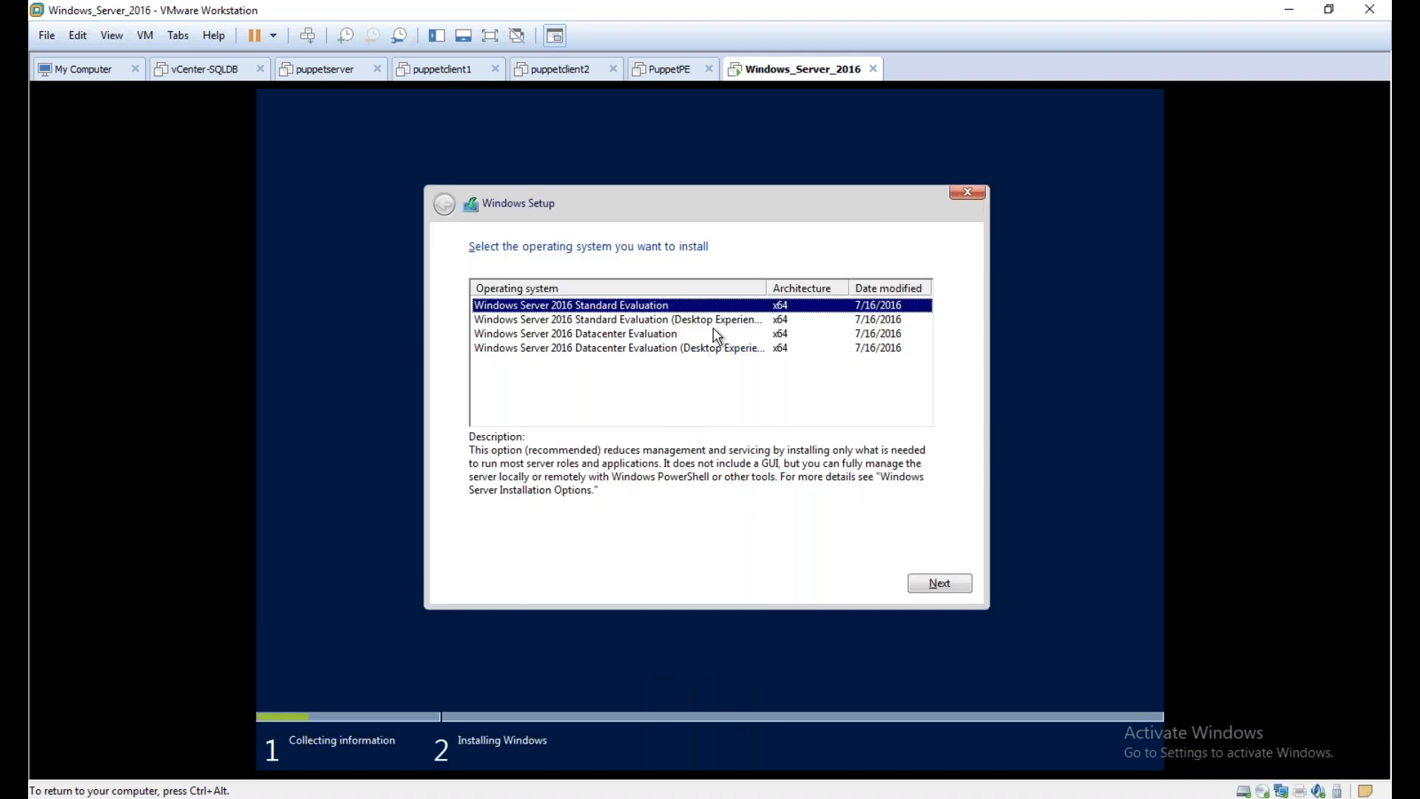
# Compare the edition descriptions and choose Windows Server 2016 Datacenter Evaluation (Desktop Experience) as the operating system to install
pyautogui.moveTo(767, 287); pyautogui.dragTo(792, 288)
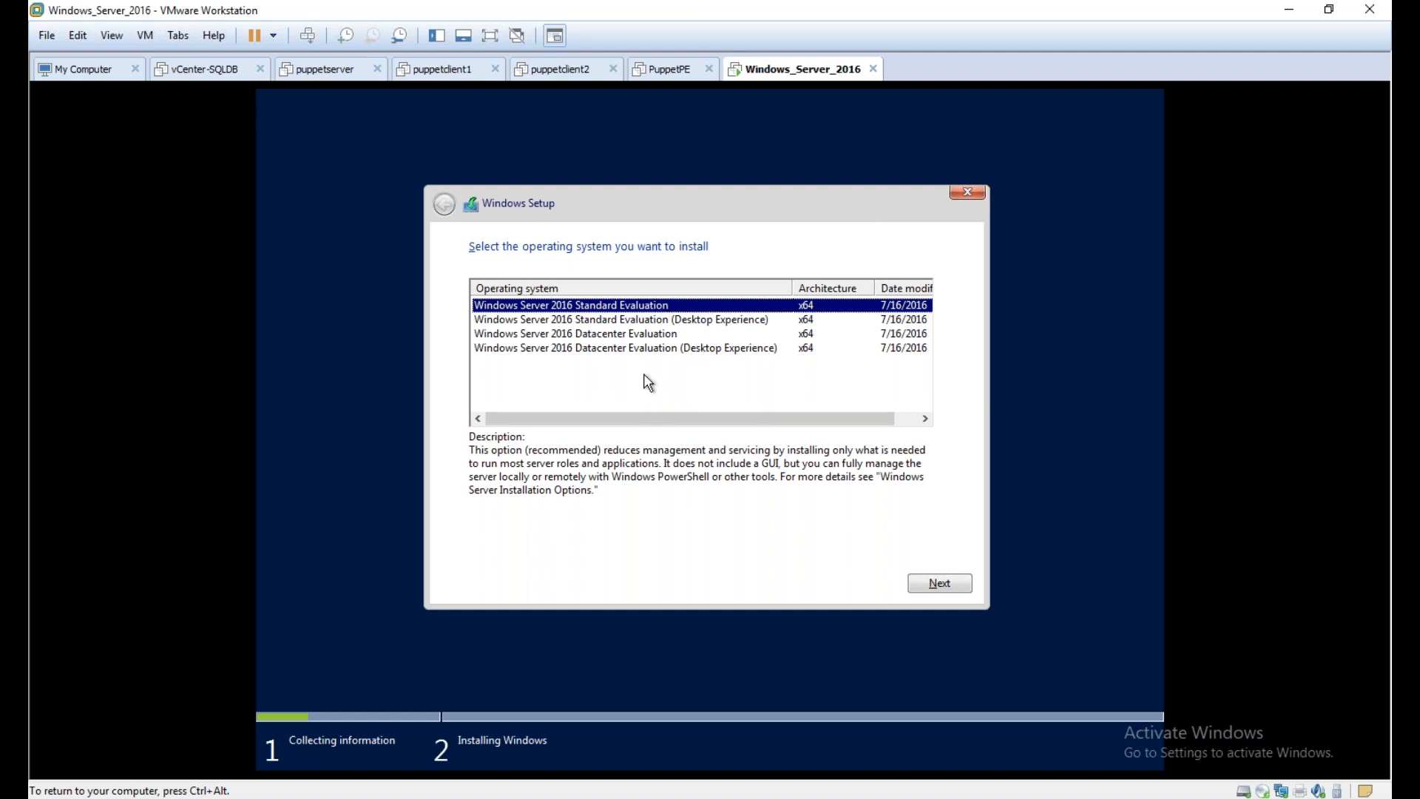
pyautogui.click(657, 335)
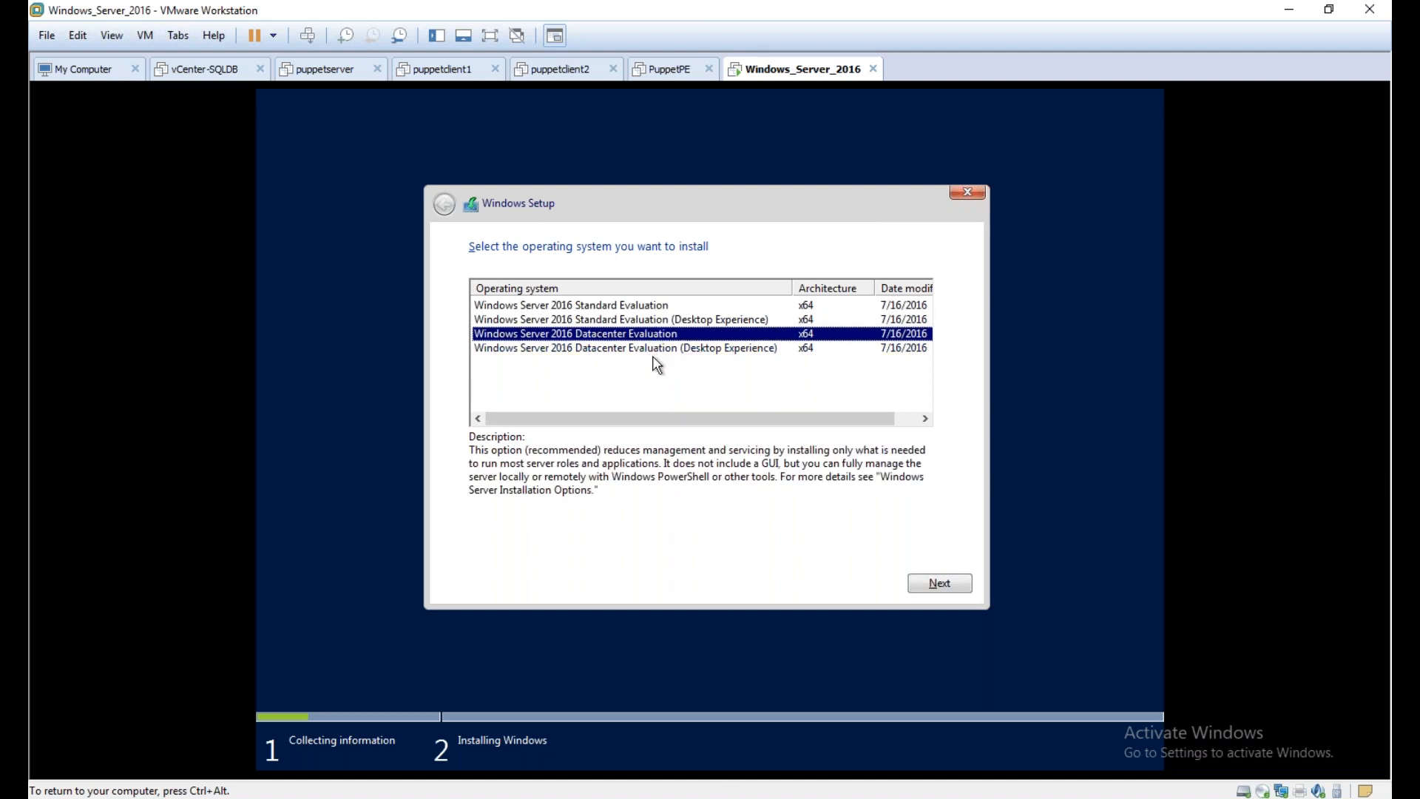
pyautogui.click(655, 349)
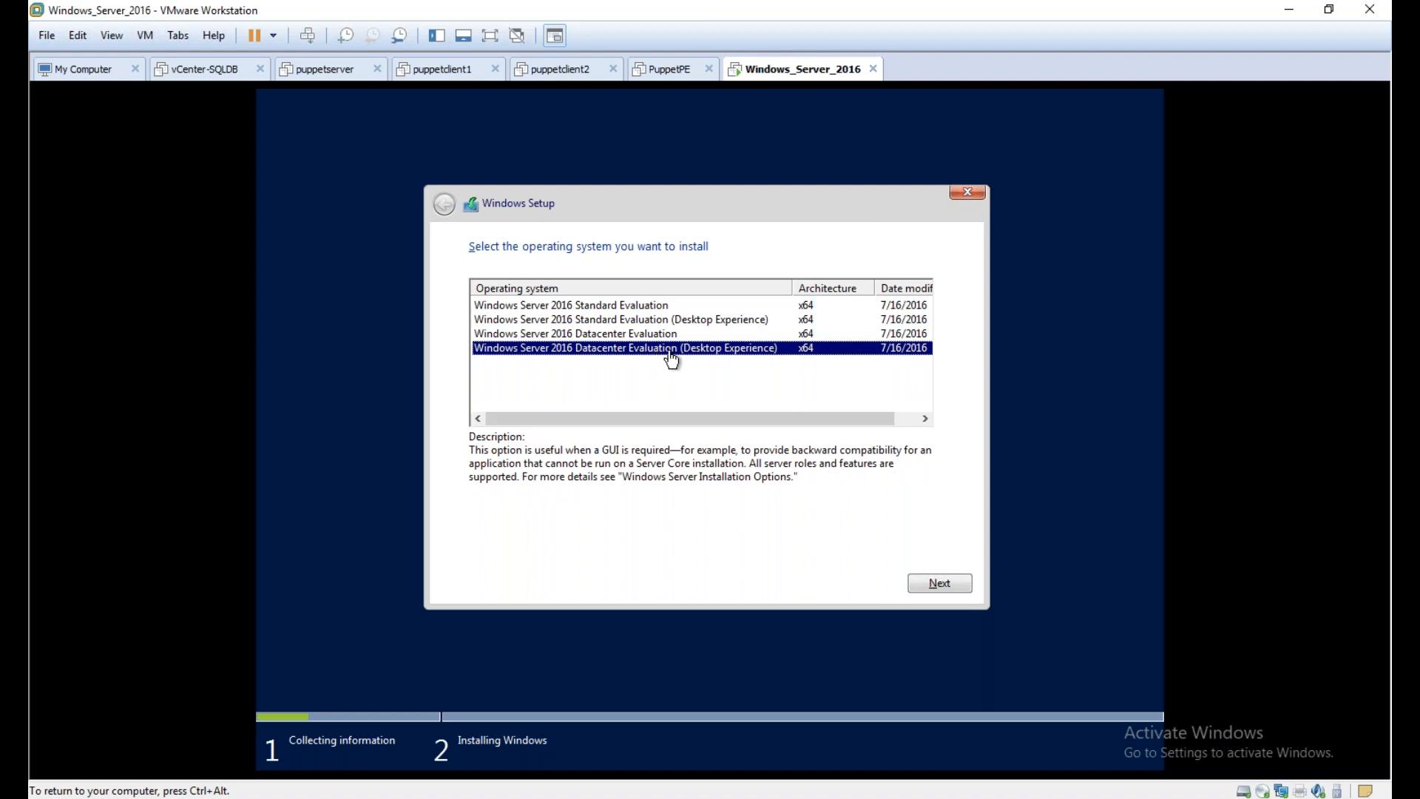
pyautogui.click(712, 321)
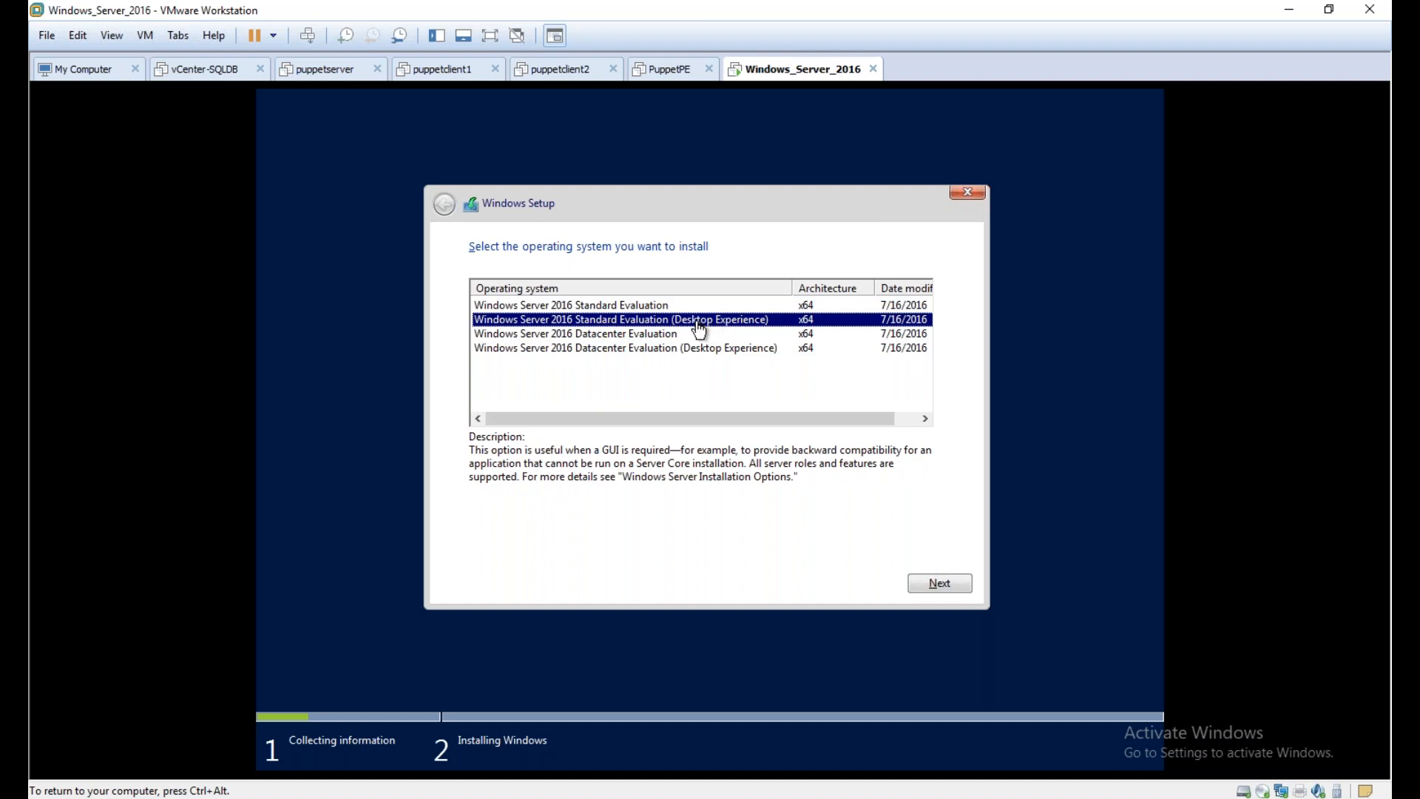
pyautogui.click(636, 309)
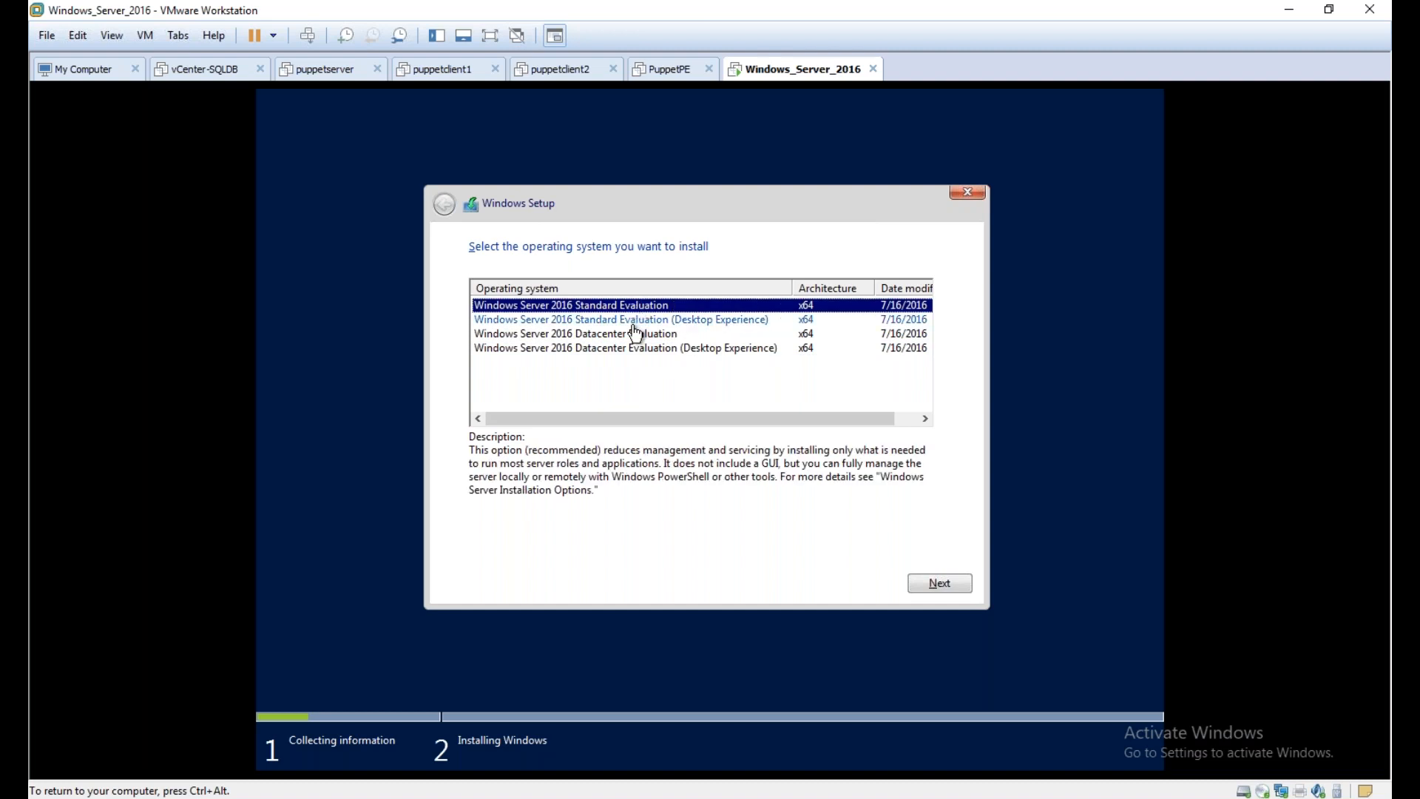
pyautogui.click(634, 334)
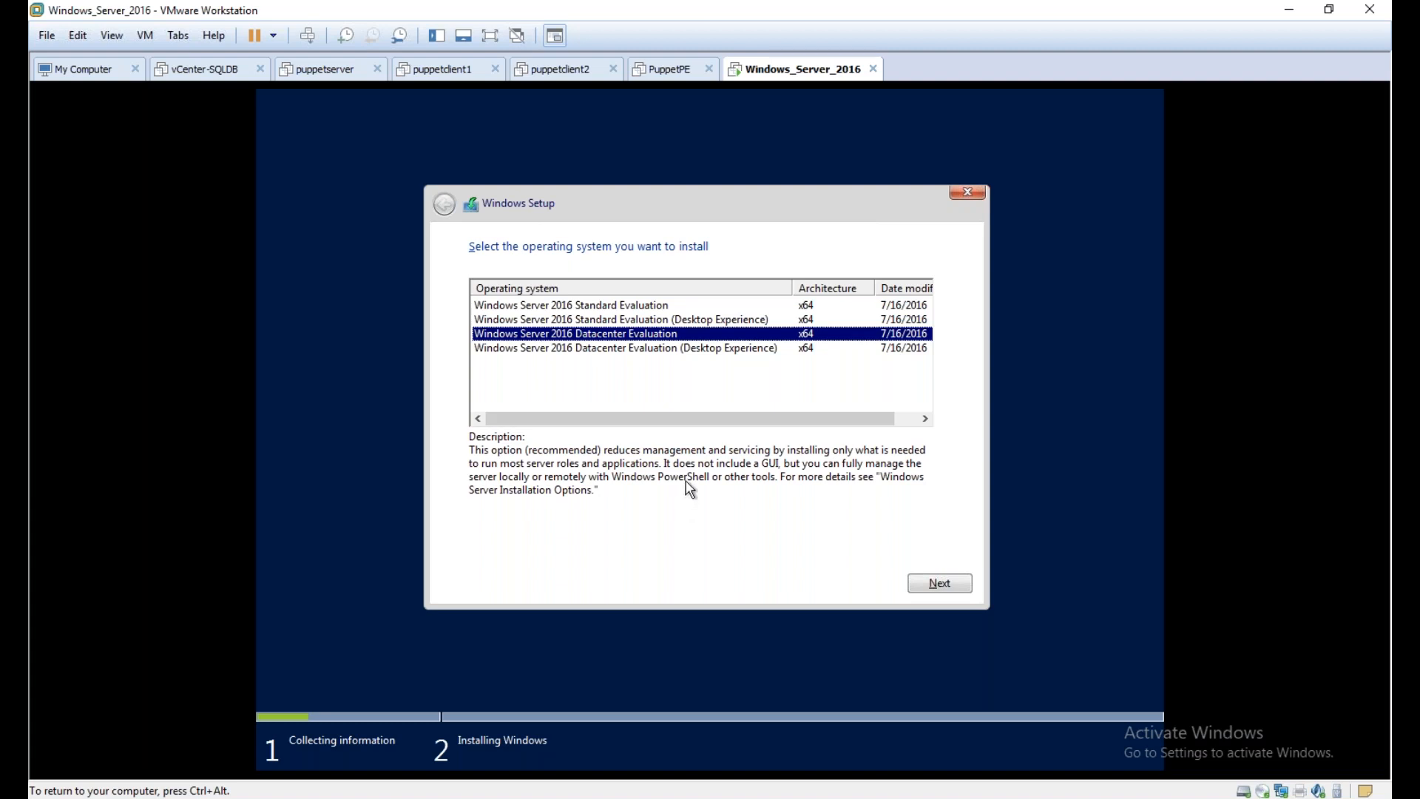
pyautogui.click(737, 352)
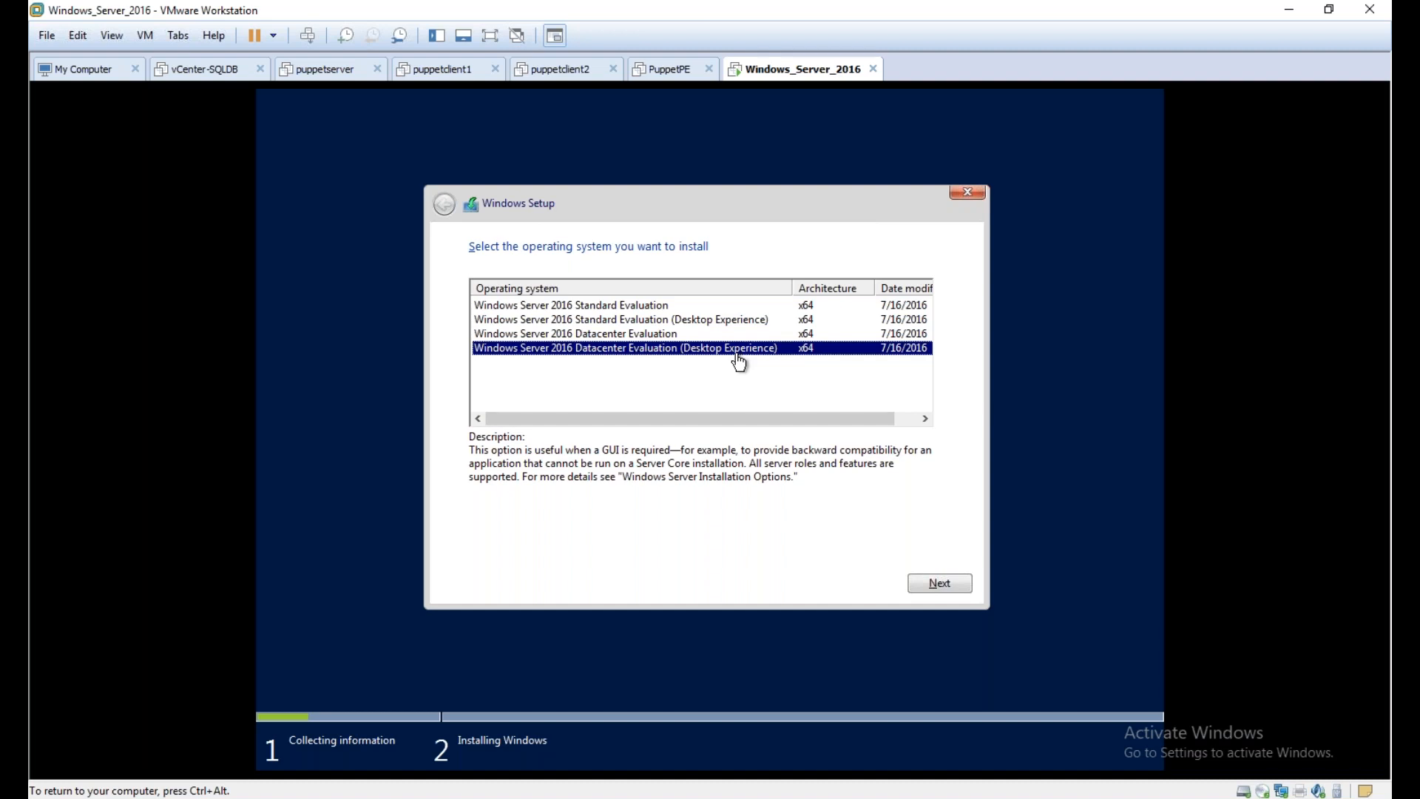
pyautogui.click(926, 588)
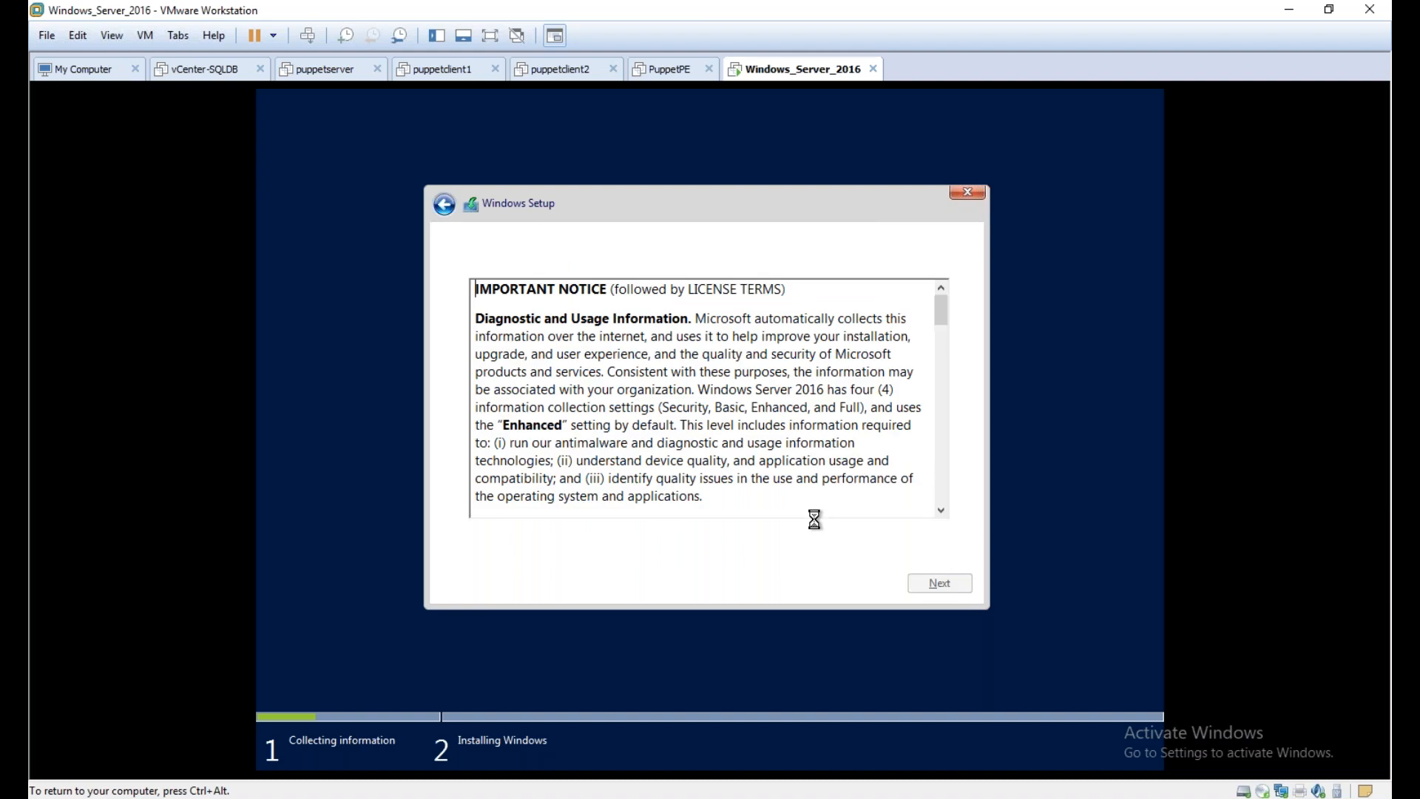
# Accept the license terms and choose the custom installation that installs Windows only
pyautogui.click(581, 548)
pyautogui.click(945, 586)
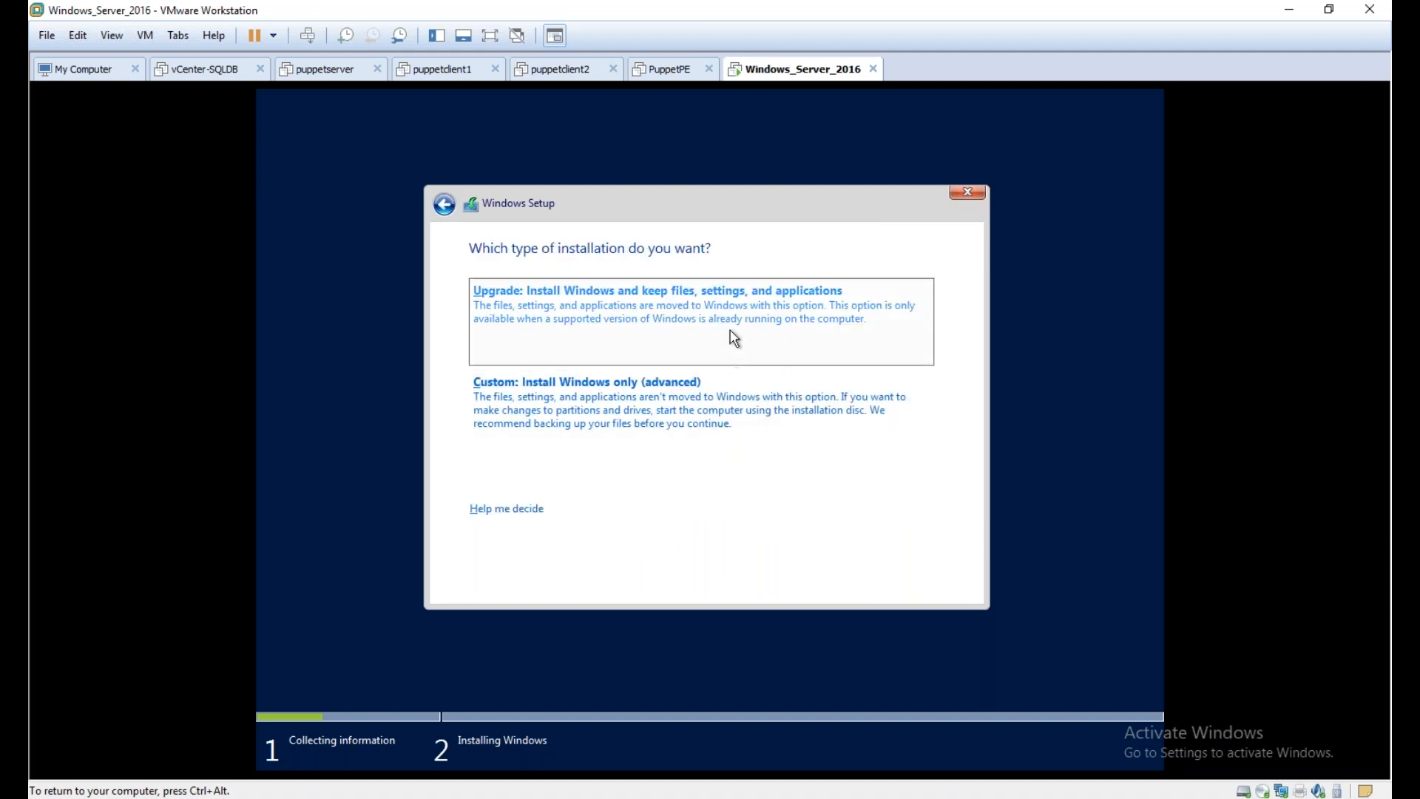
pyautogui.click(679, 400)
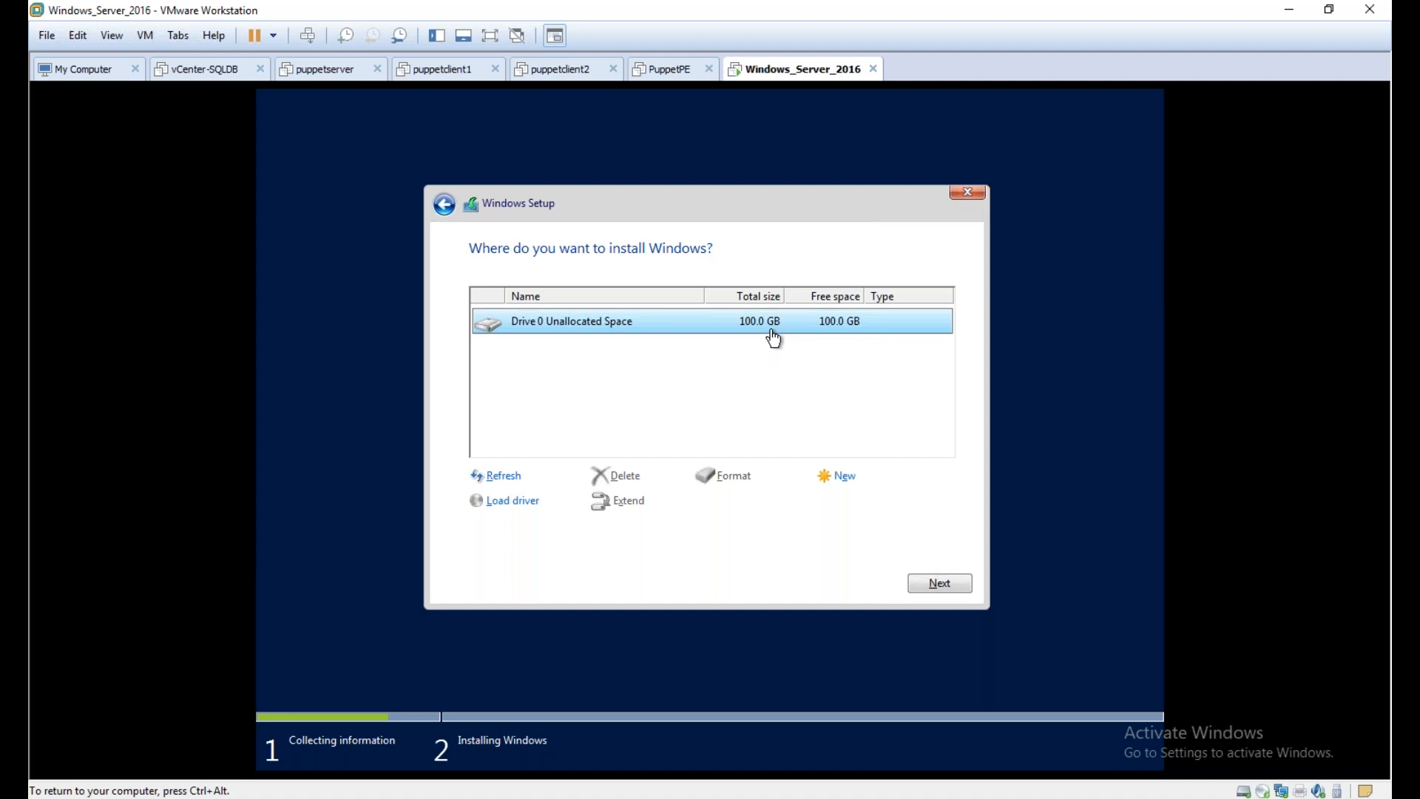
# Create a 51200 MB partition in Drive 0's unallocated space, allowing the additional system partition
pyautogui.click(843, 478)
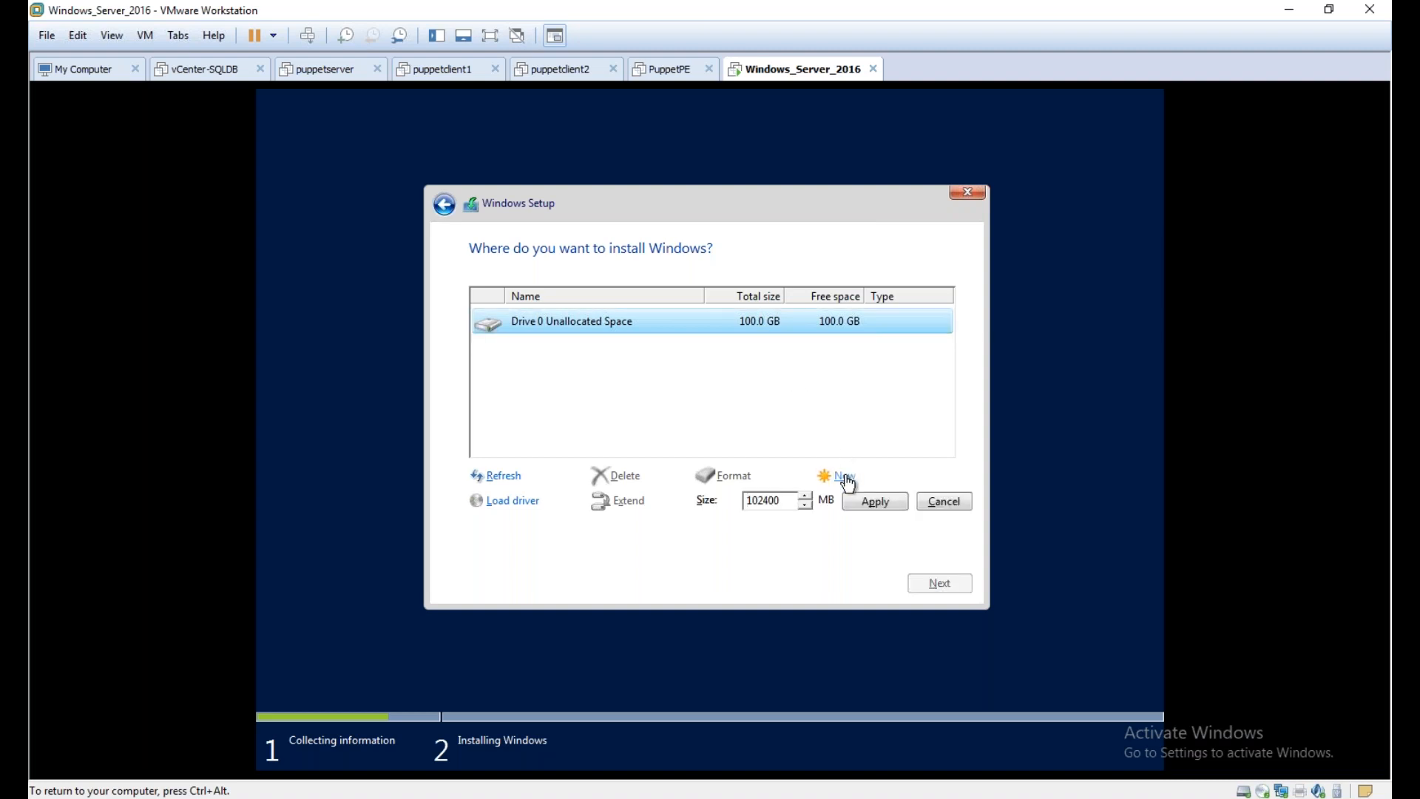
pyautogui.moveTo(783, 505); pyautogui.dragTo(725, 511)
pyautogui.press('Right')
pyautogui.press('BackSpace')
pyautogui.press('BackSpace')
pyautogui.press('BackSpace')
pyautogui.press('BackSpace')
pyautogui.press('BackSpace')
pyautogui.press('BackSpace')
pyautogui.write('51200')
pyautogui.click(849, 504)
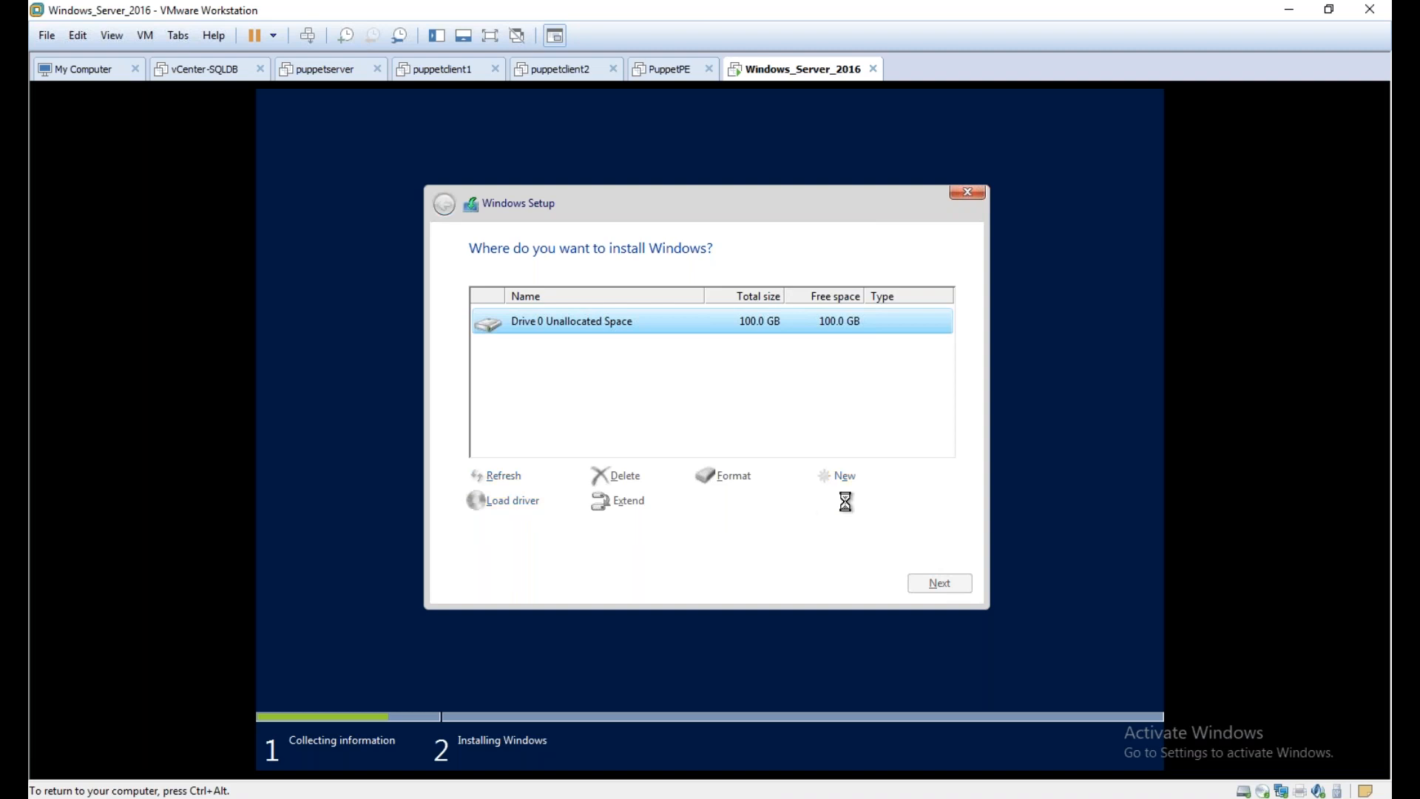
pyautogui.click(829, 502)
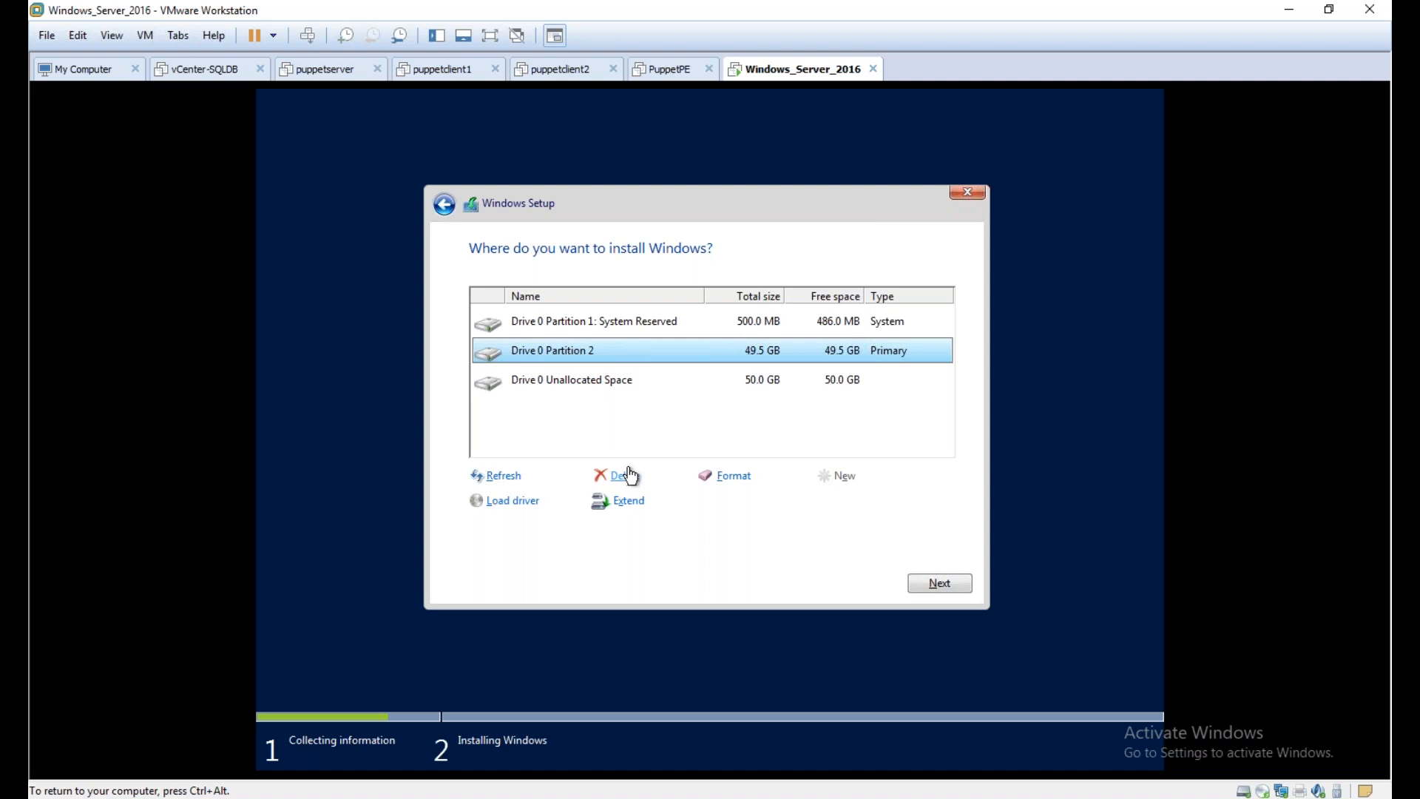
# Delete Drive 0 Partition 2, the primary partition
pyautogui.click(620, 388)
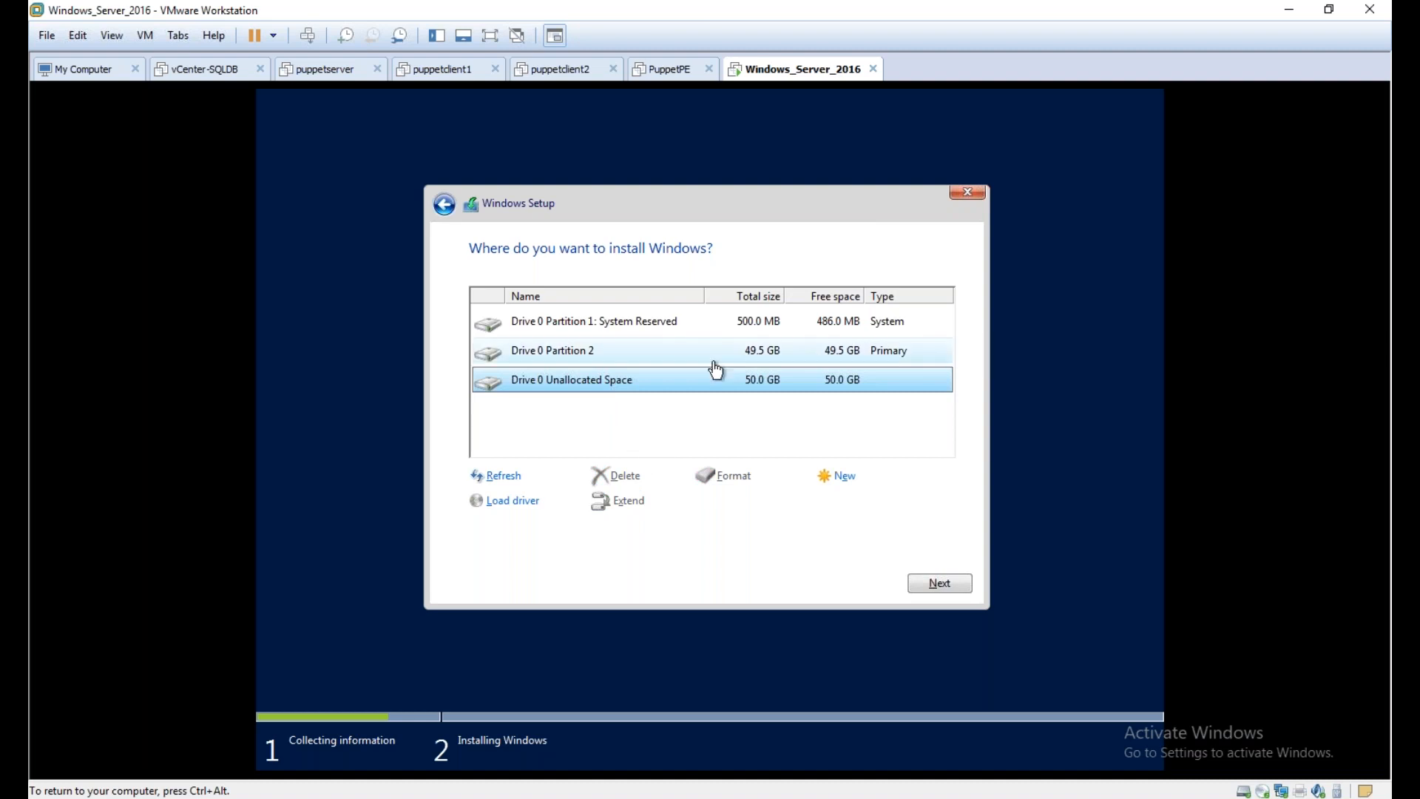
pyautogui.click(686, 327)
pyautogui.click(677, 350)
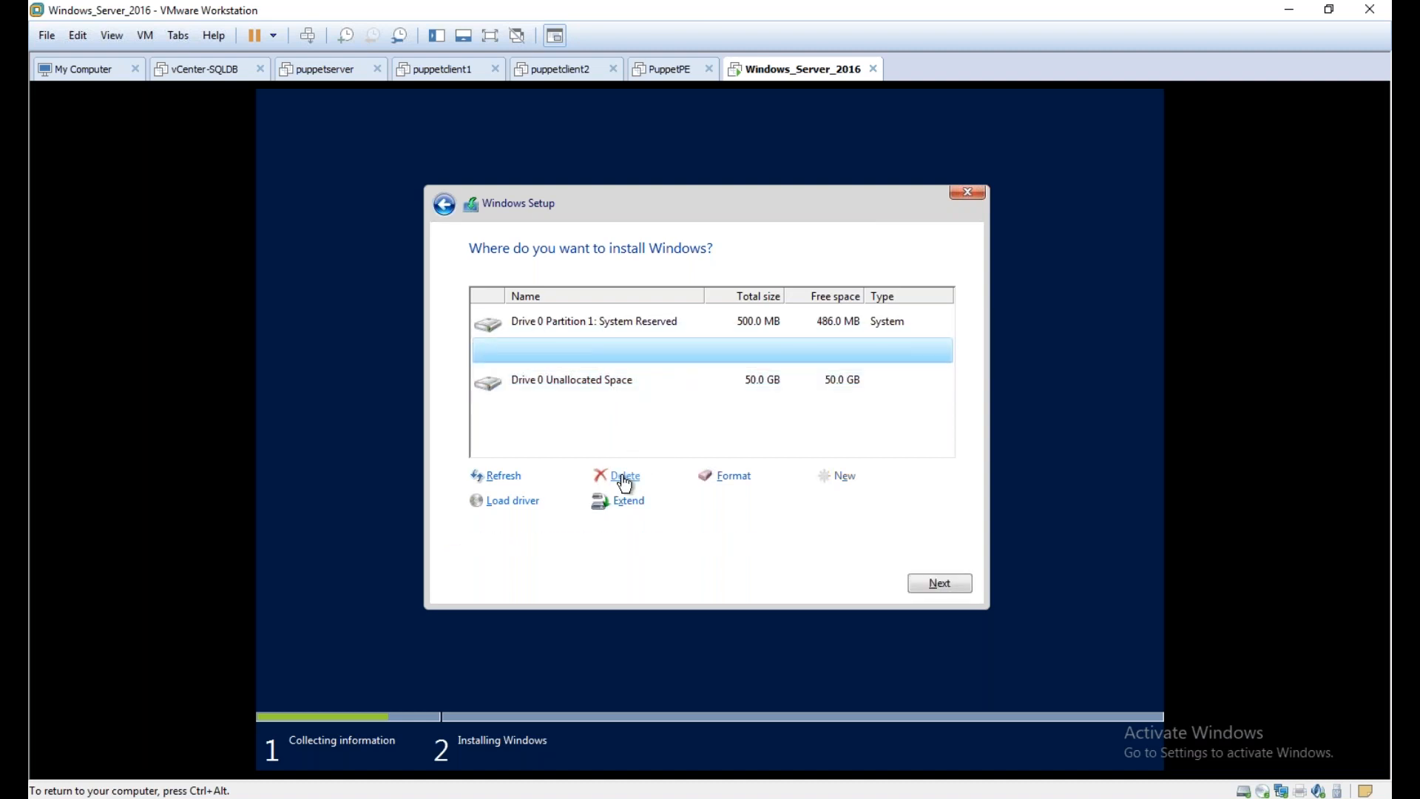
pyautogui.click(624, 479)
pyautogui.click(810, 503)
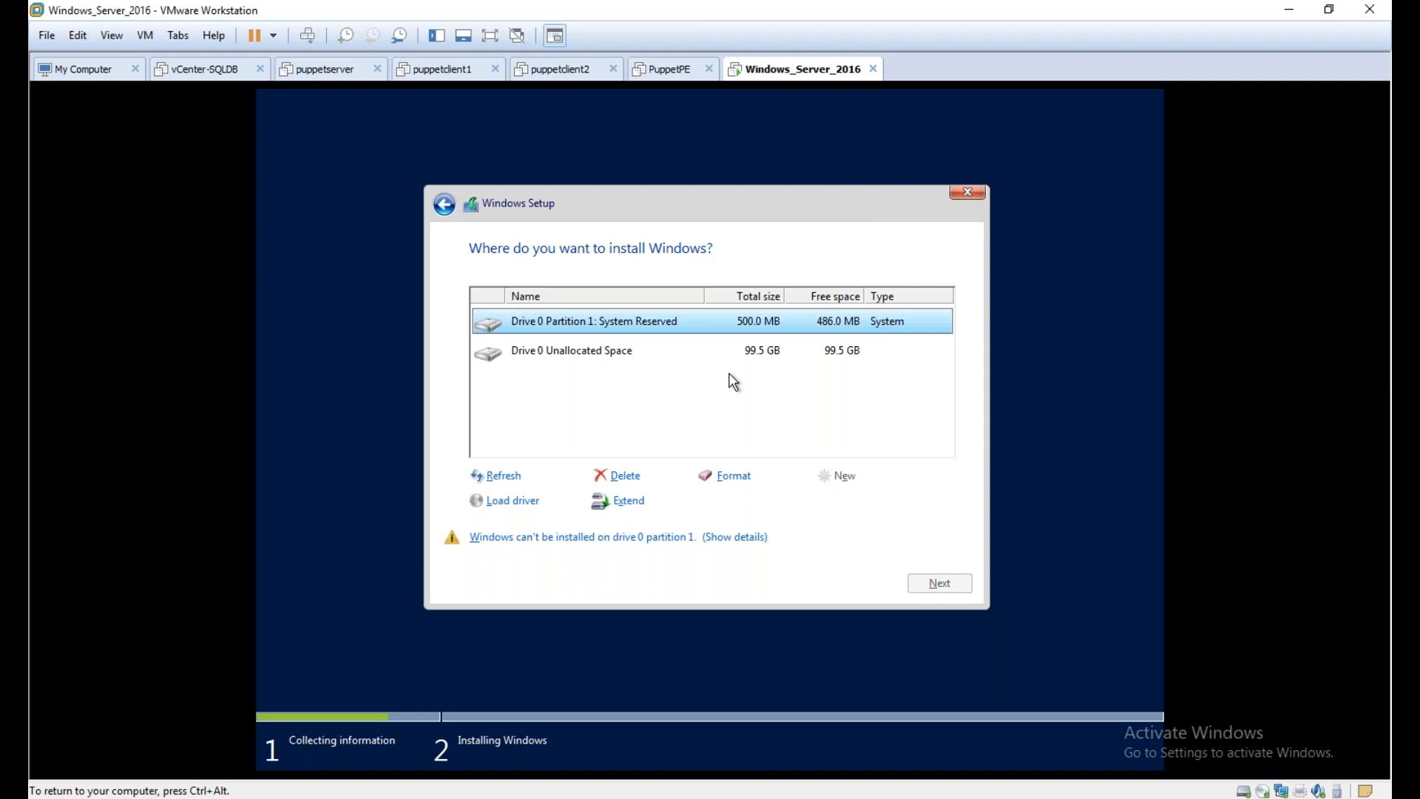
# Start installing Windows on Drive 0's unallocated space and release the input from the virtual machine
pyautogui.click(683, 358)
pyautogui.click(939, 582)
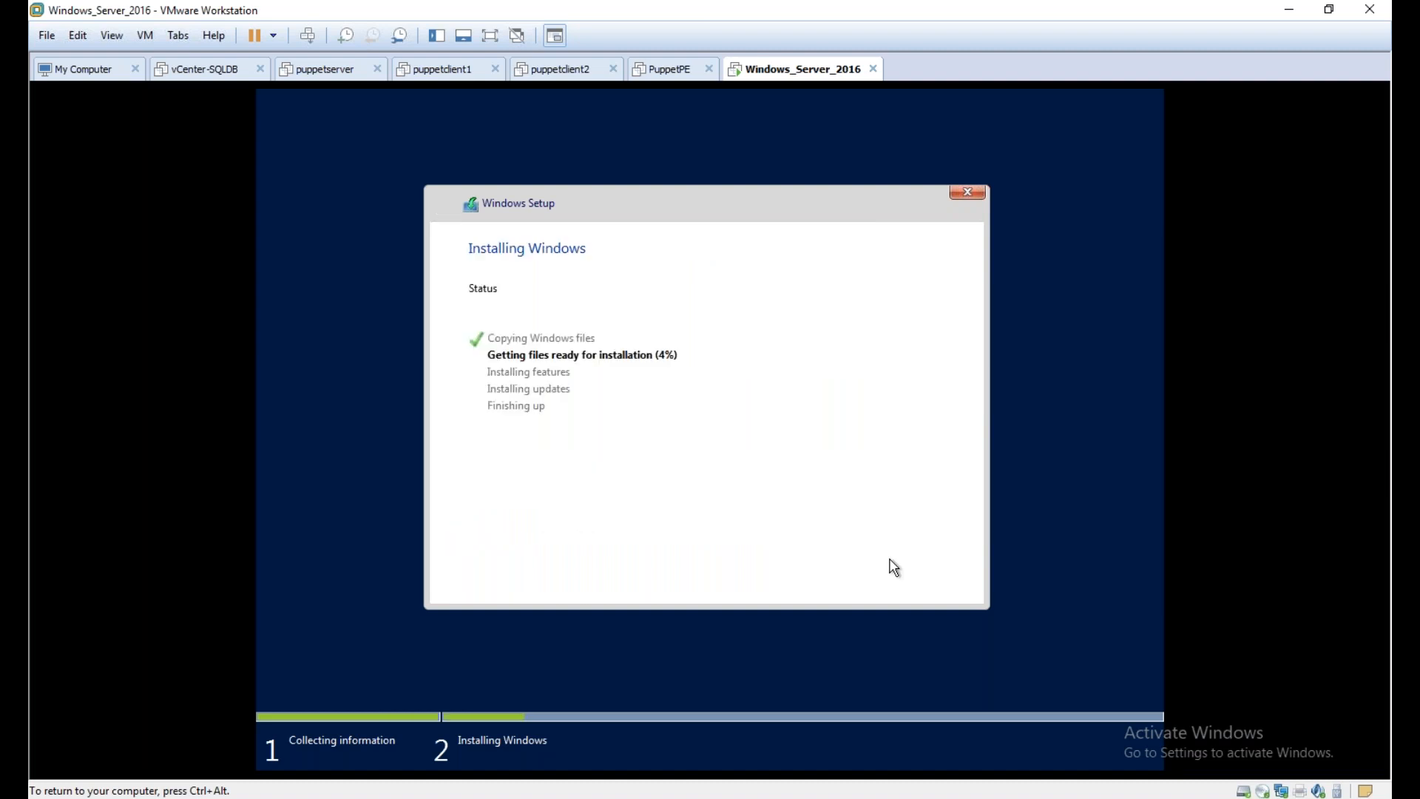
pyautogui.hotkey('ctrl', 'alt')
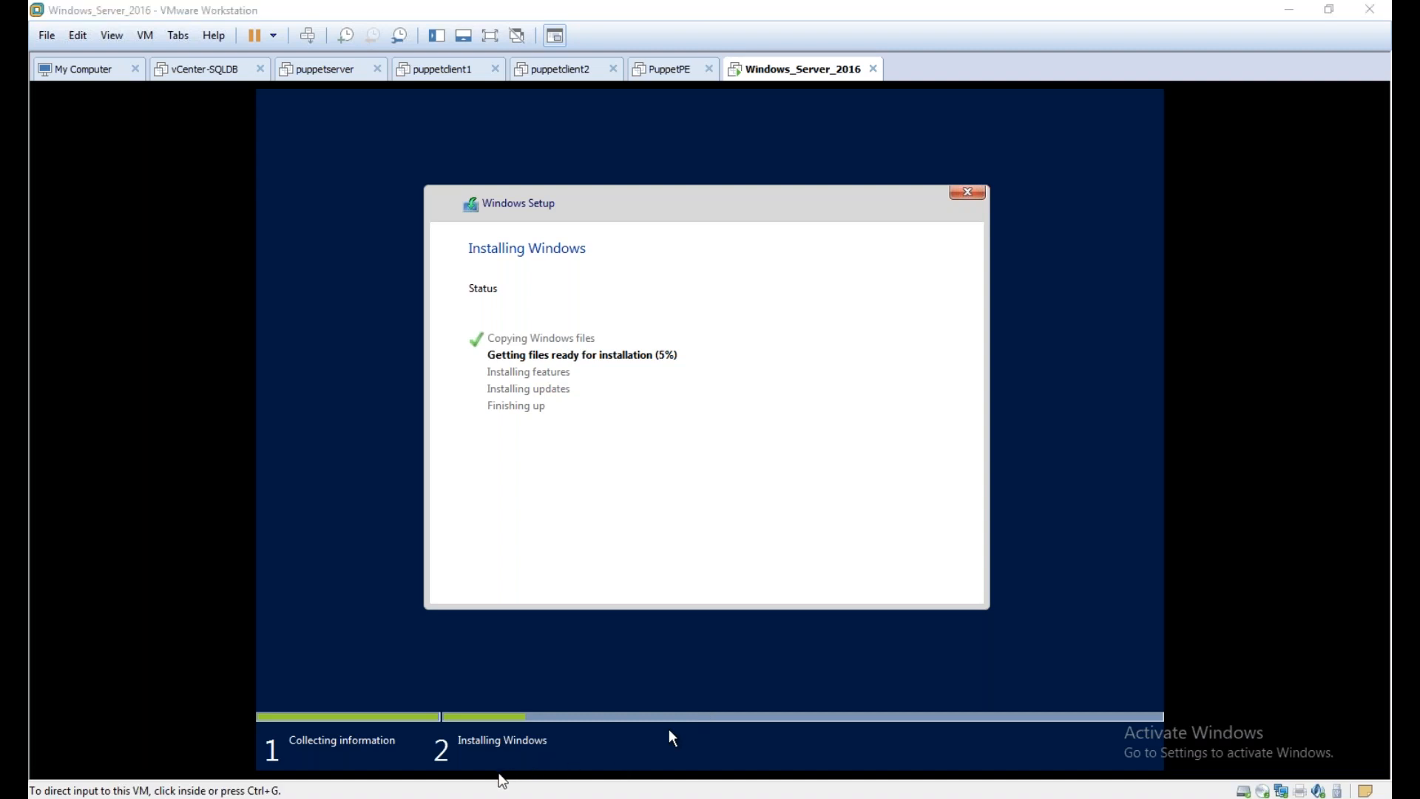
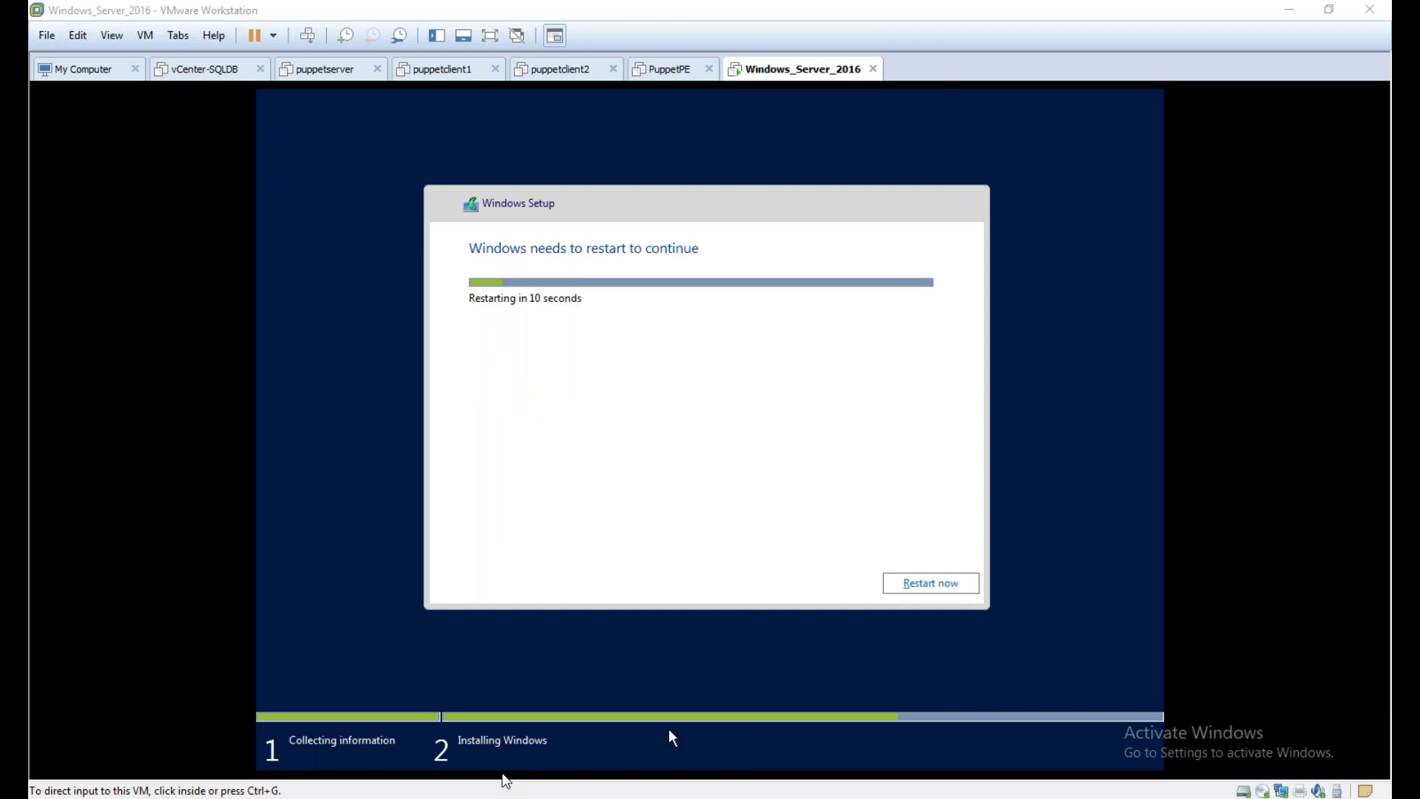
# Restart the virtual machine immediately to continue Windows Setup, and release the input back to the host
pyautogui.click(902, 583)
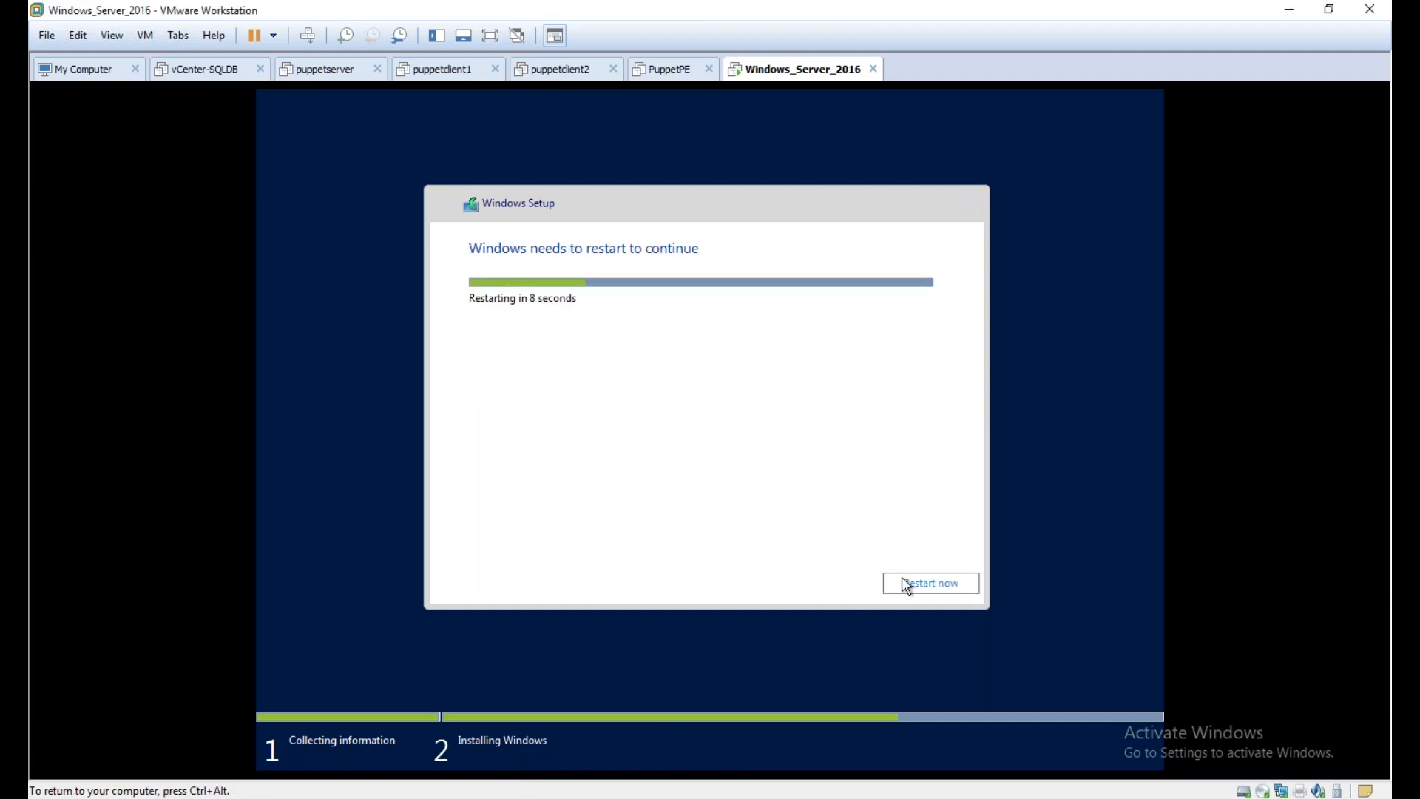
pyautogui.hotkey('ctrl', 'alt')
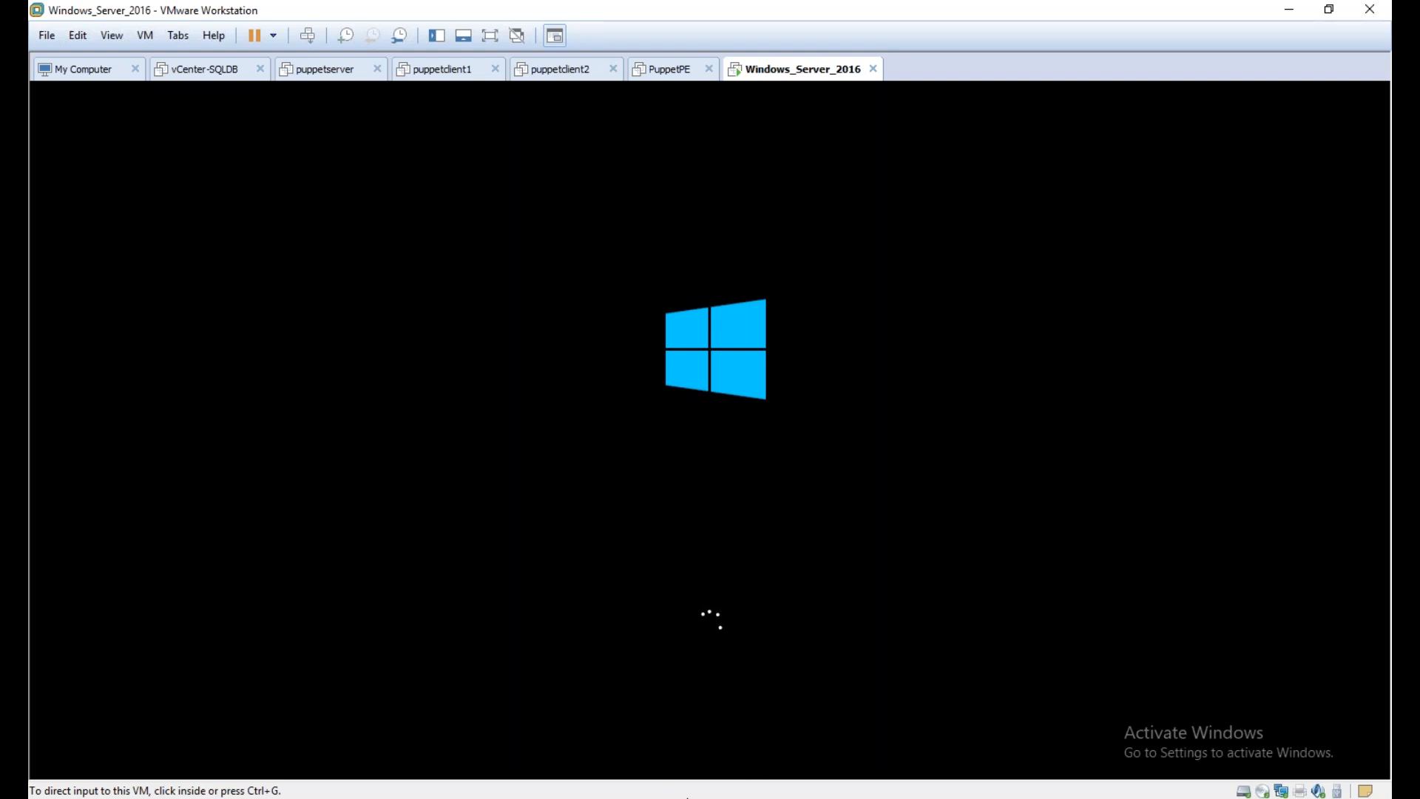
pyautogui.click(146, 37)
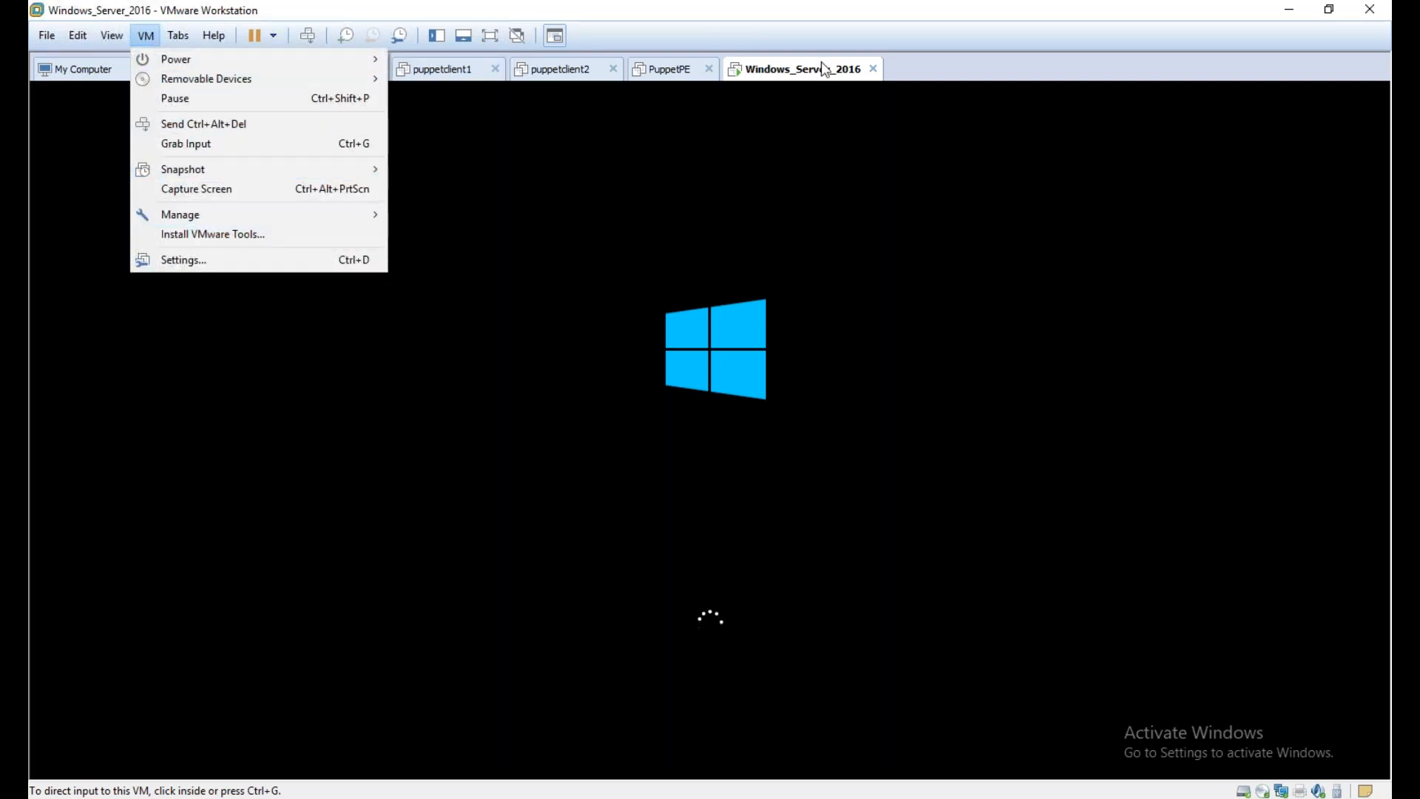
pyautogui.click(952, 71)
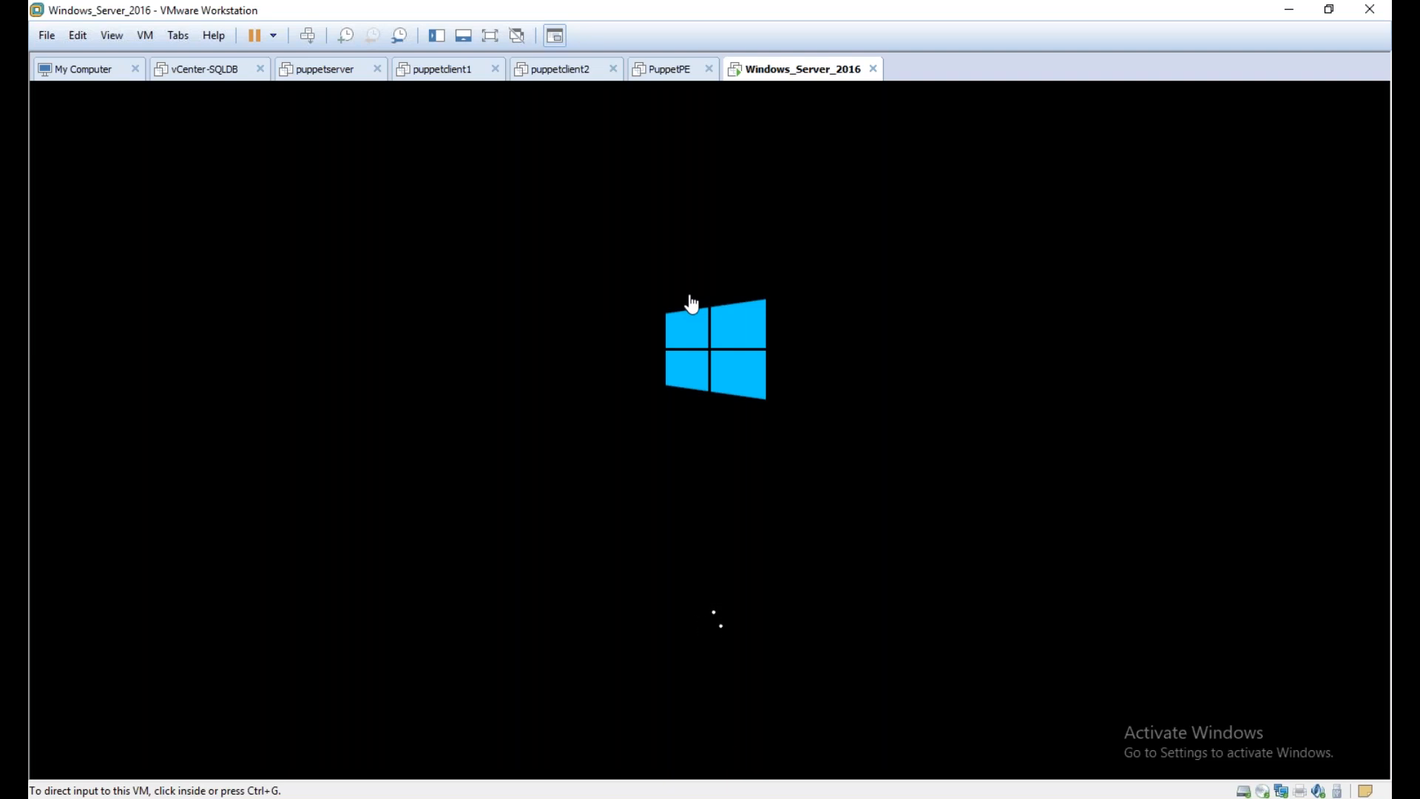
pyautogui.click(146, 36)
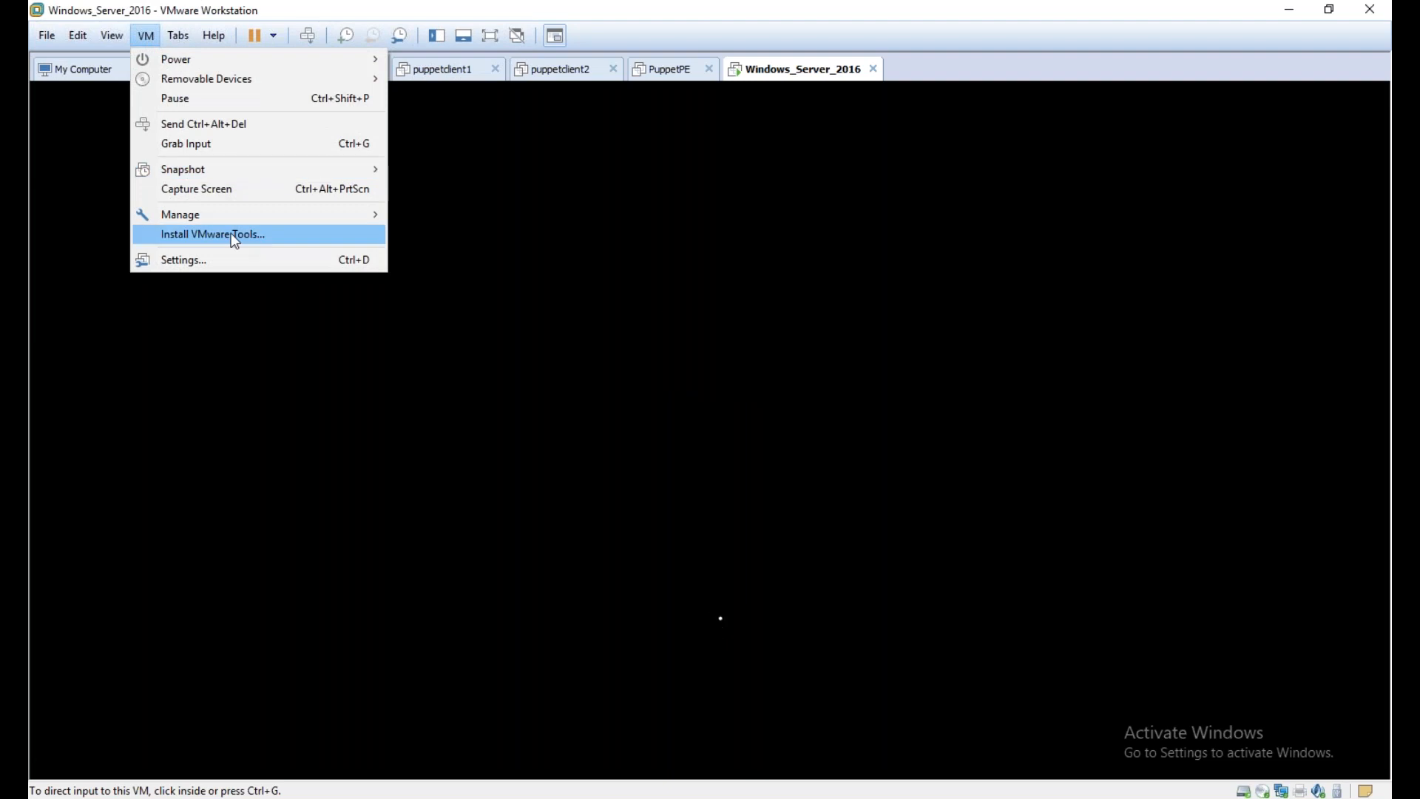
pyautogui.click(970, 37)
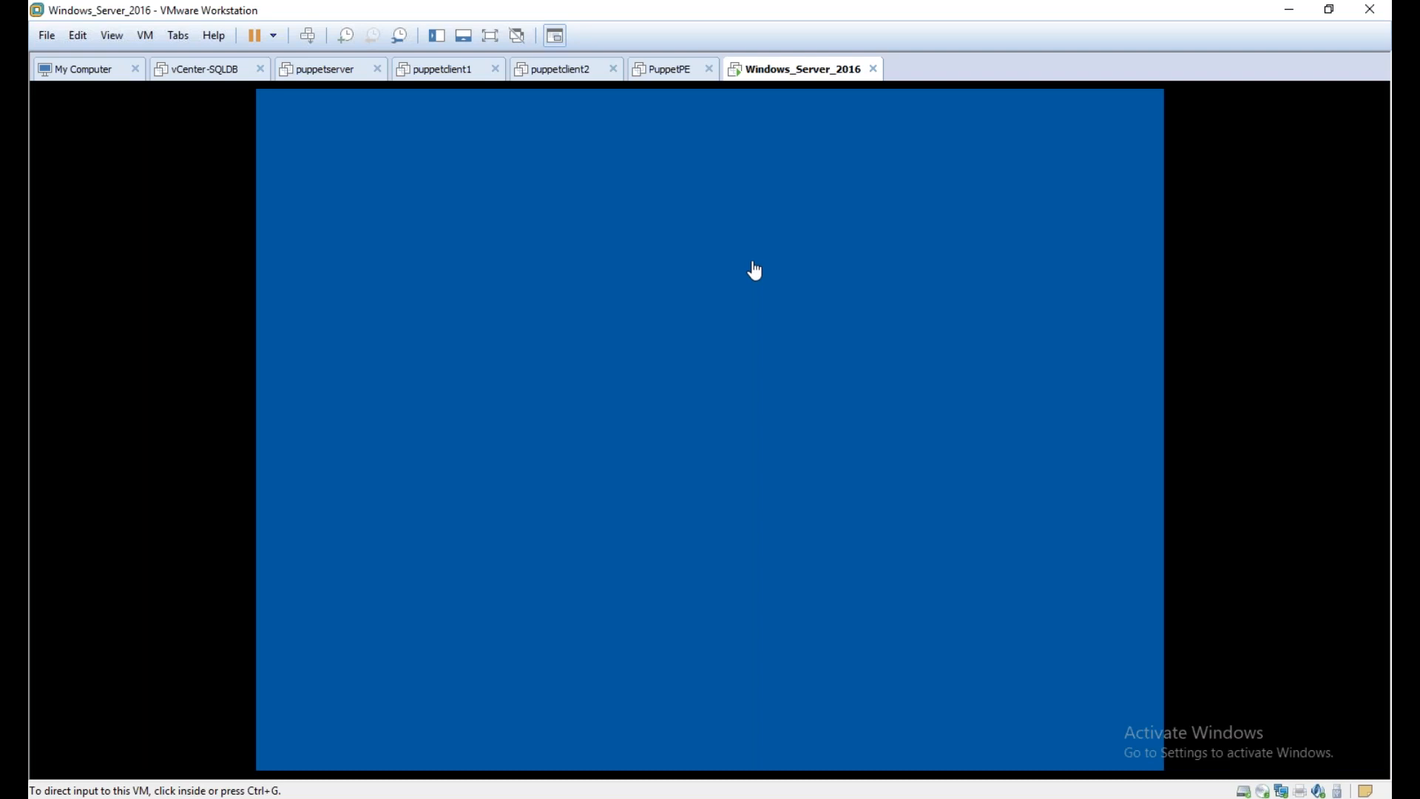
# Set and confirm the password for the built-in Administrator account, and finish customizing the settings
pyautogui.click(742, 316)
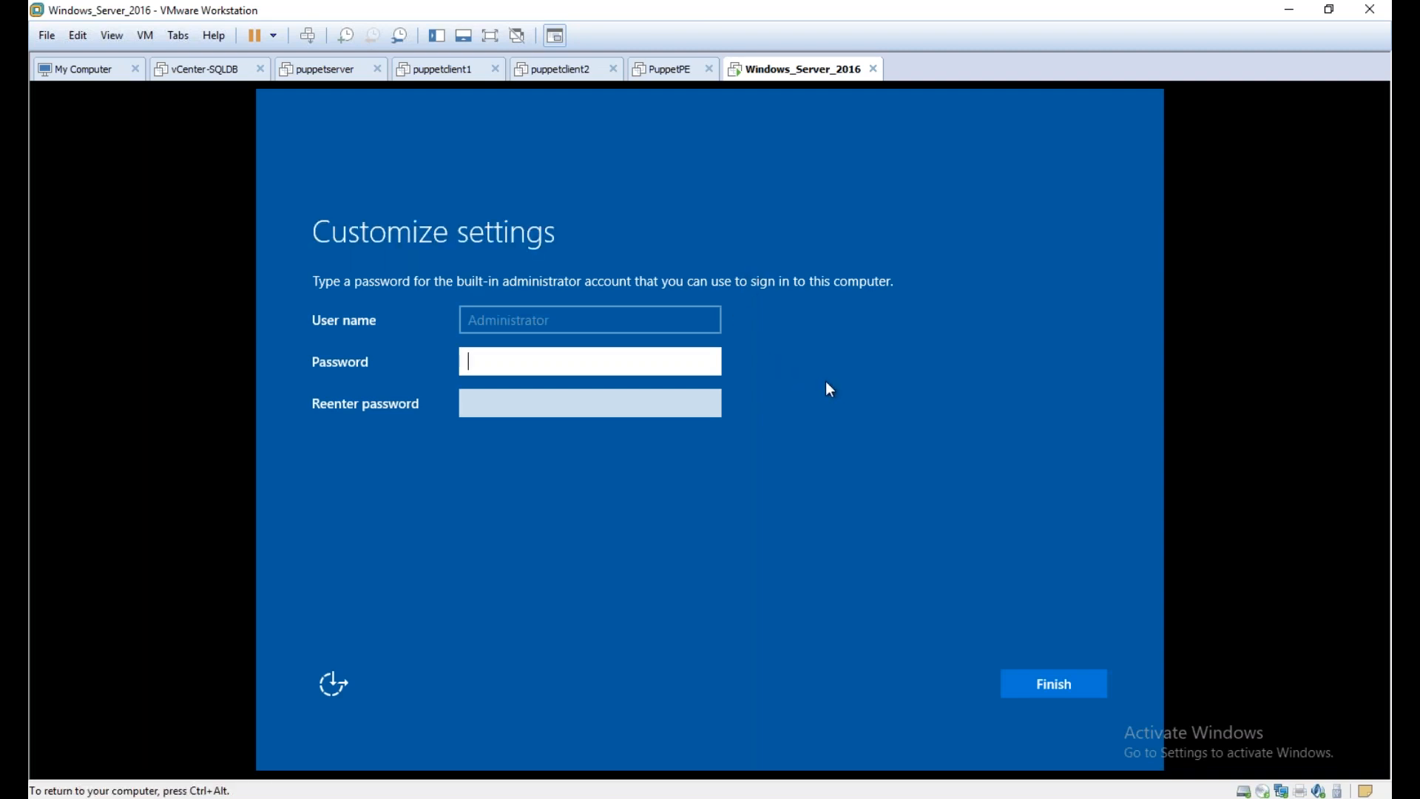
pyautogui.write('••••••••••••')
pyautogui.press('Tab')
pyautogui.write('••••••••••••')
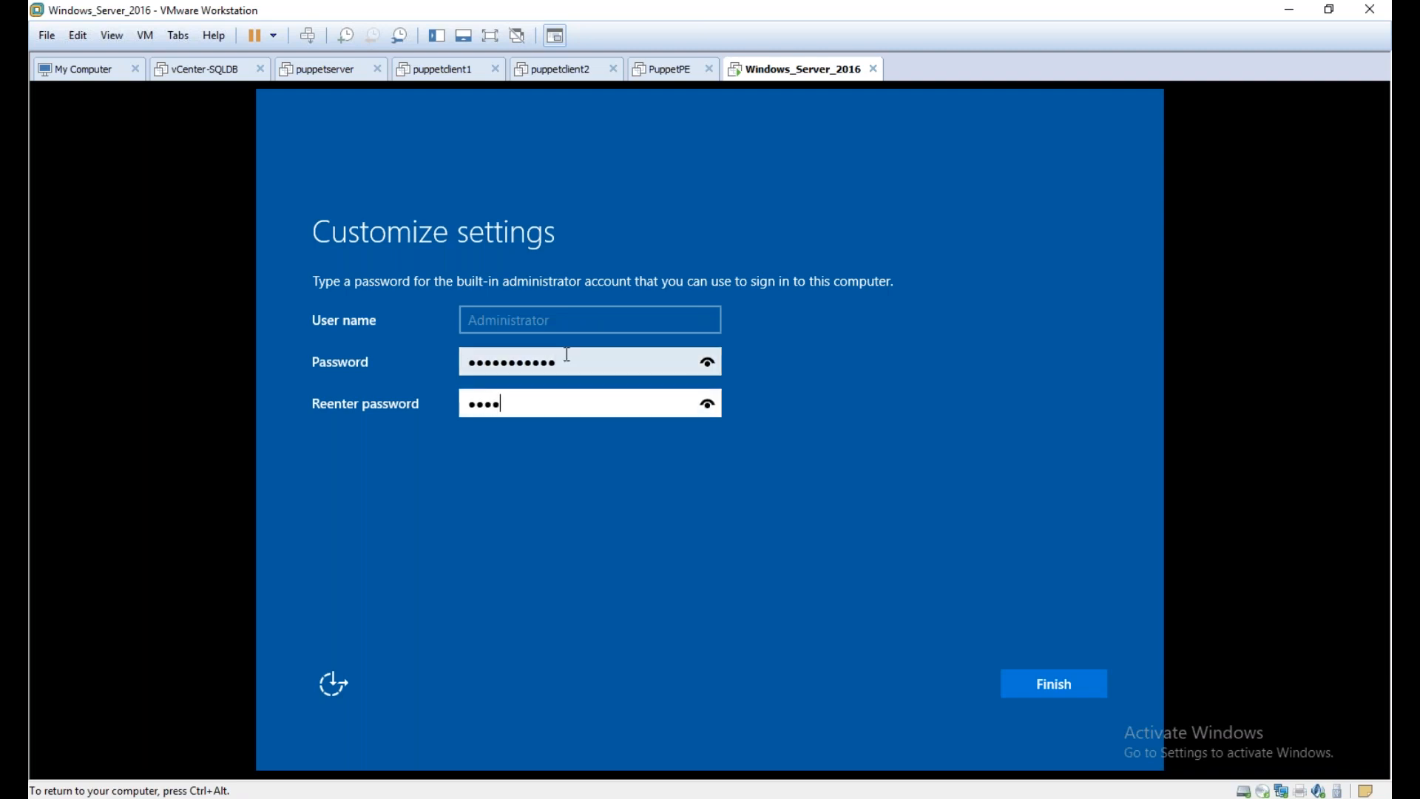
pyautogui.press('Return')
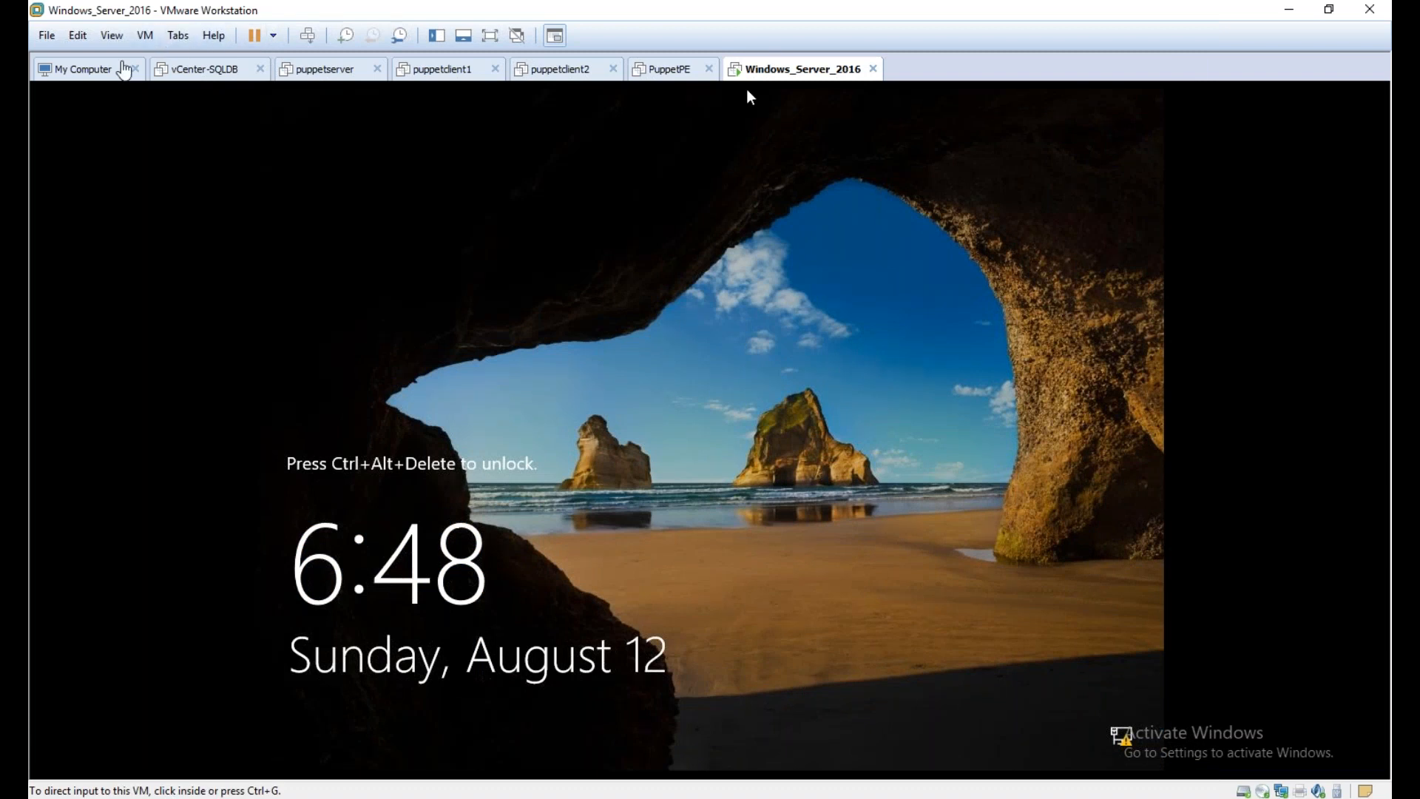
# Unlock the virtual machine's lock screen and sign in as Administrator with the account password
pyautogui.click(148, 36)
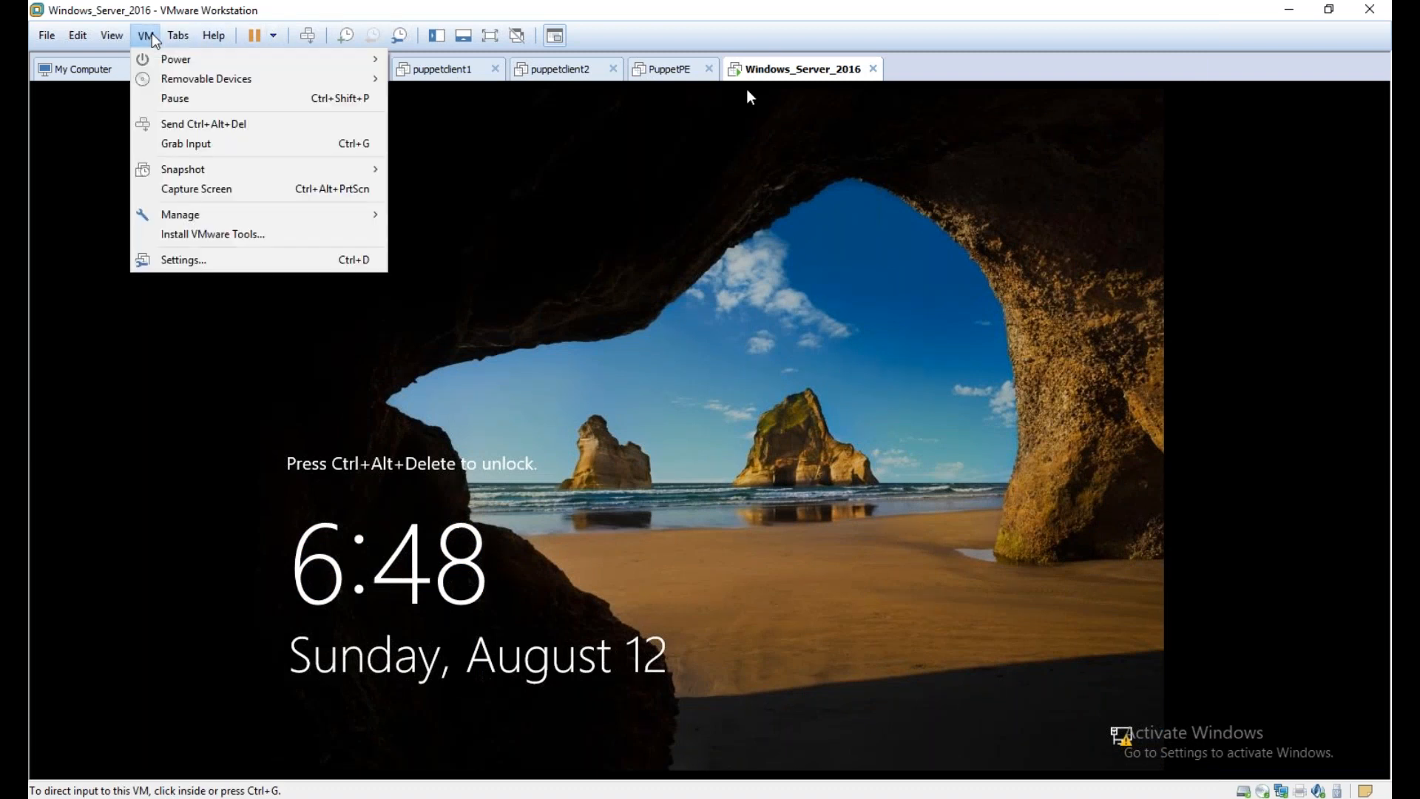
pyautogui.click(205, 126)
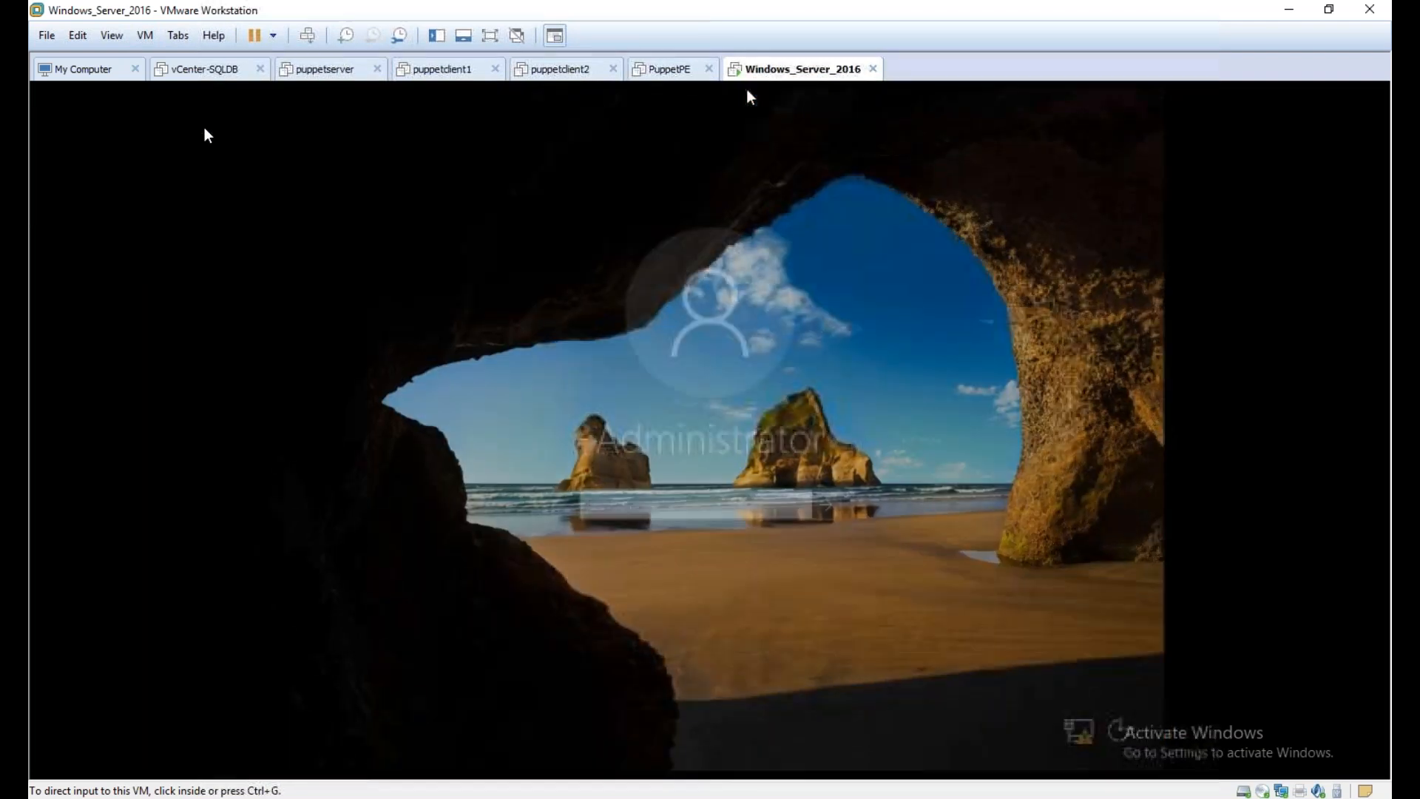
pyautogui.click(749, 97)
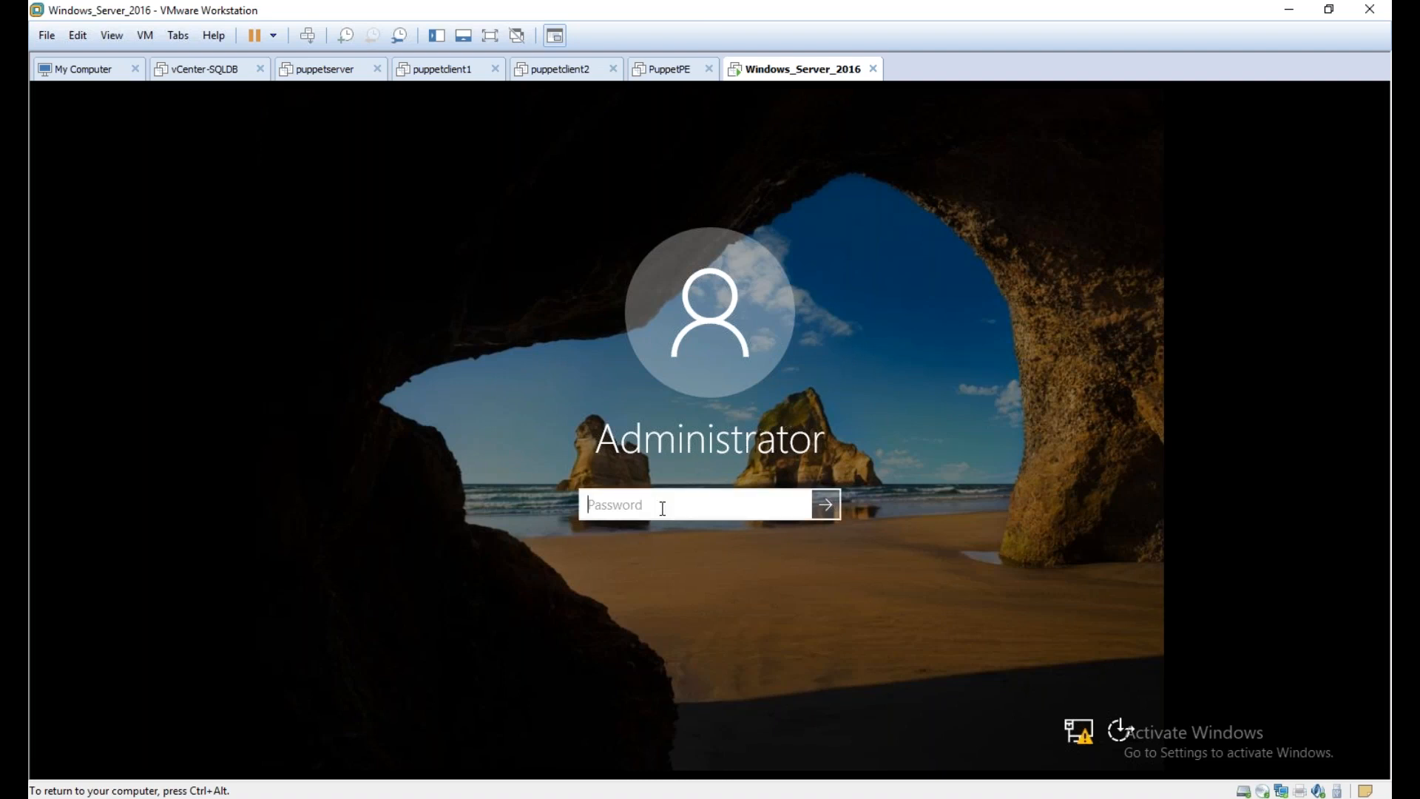
pyautogui.write('••••••••••')
pyautogui.press('Return')
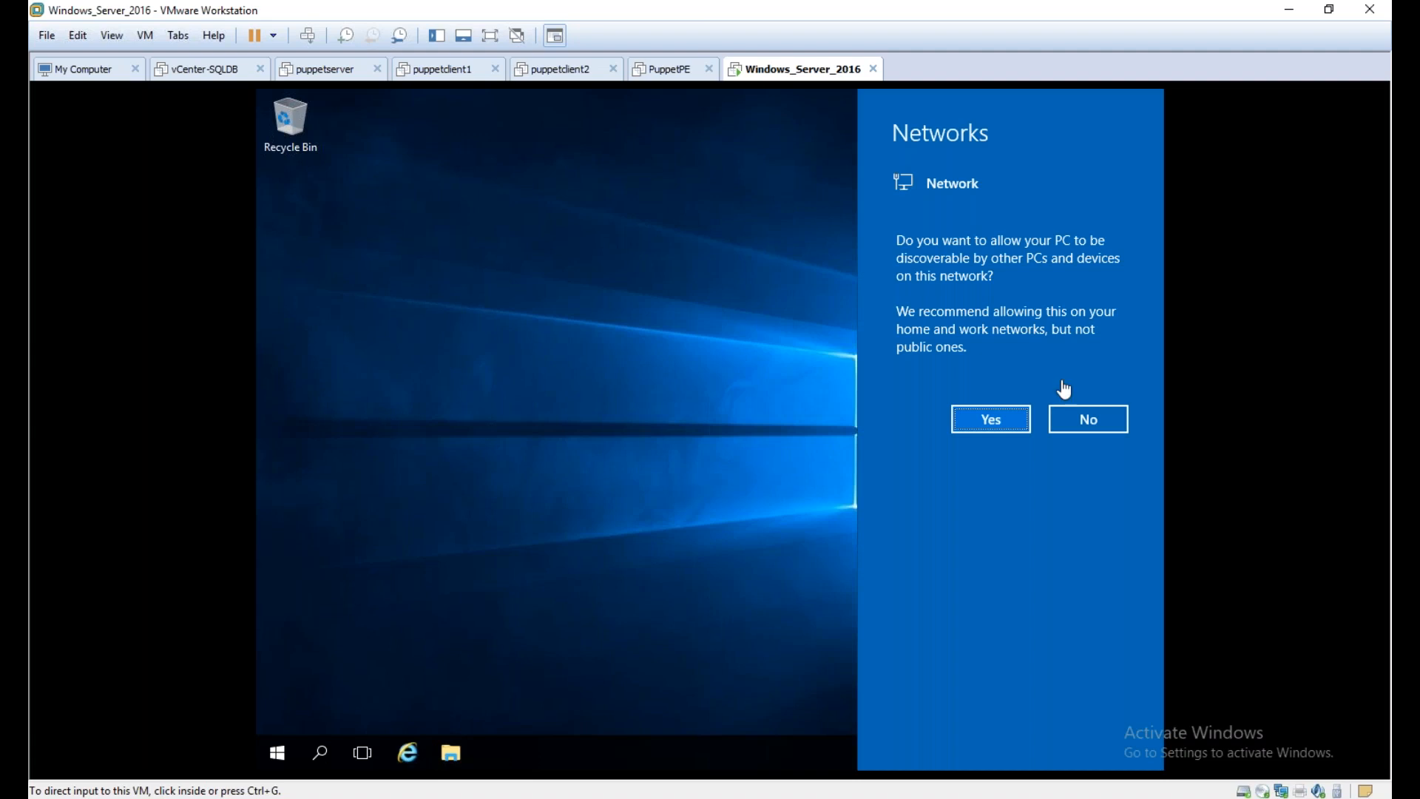
# Allow the server to be discoverable by other PCs and devices on the network
pyautogui.click(998, 427)
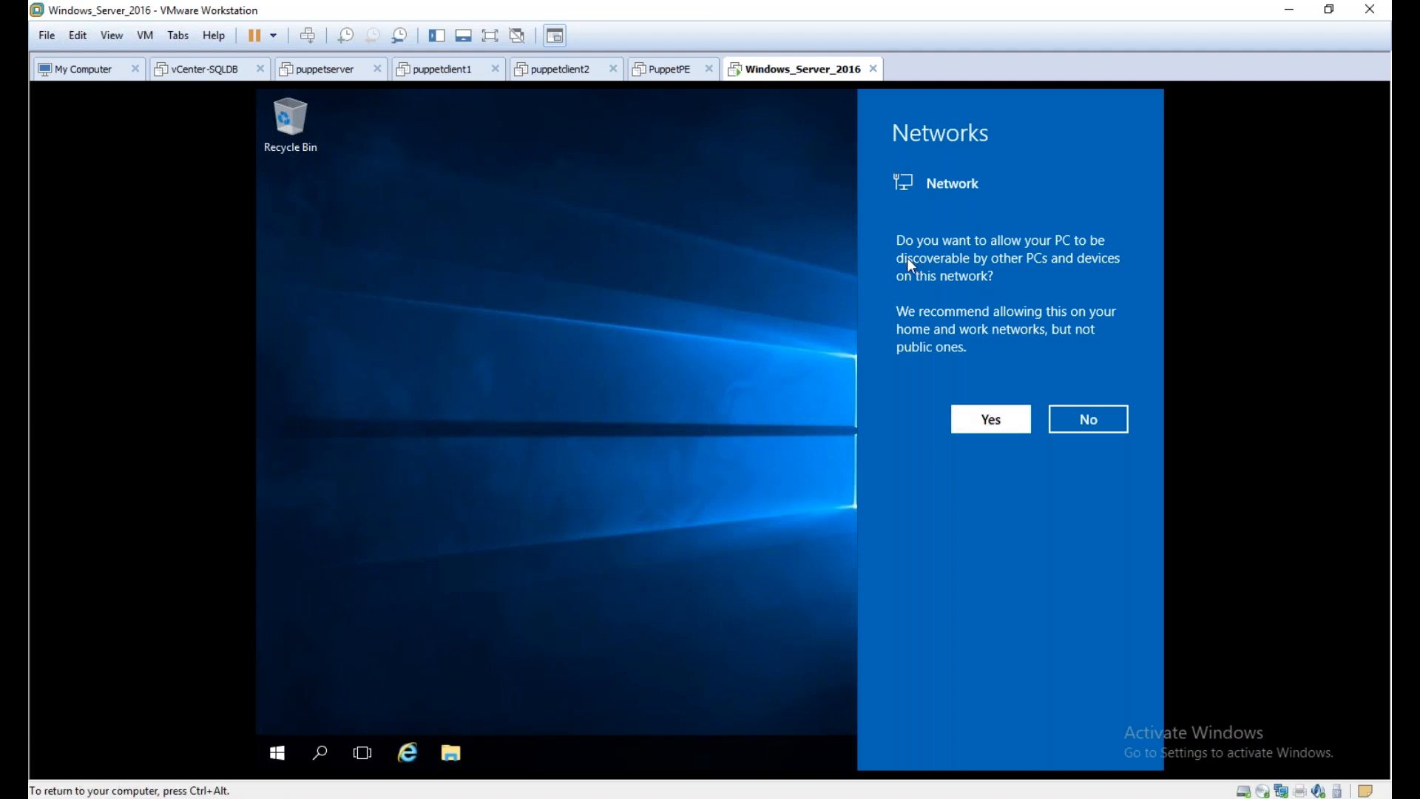
pyautogui.hotkey('ctrl', 'alt')
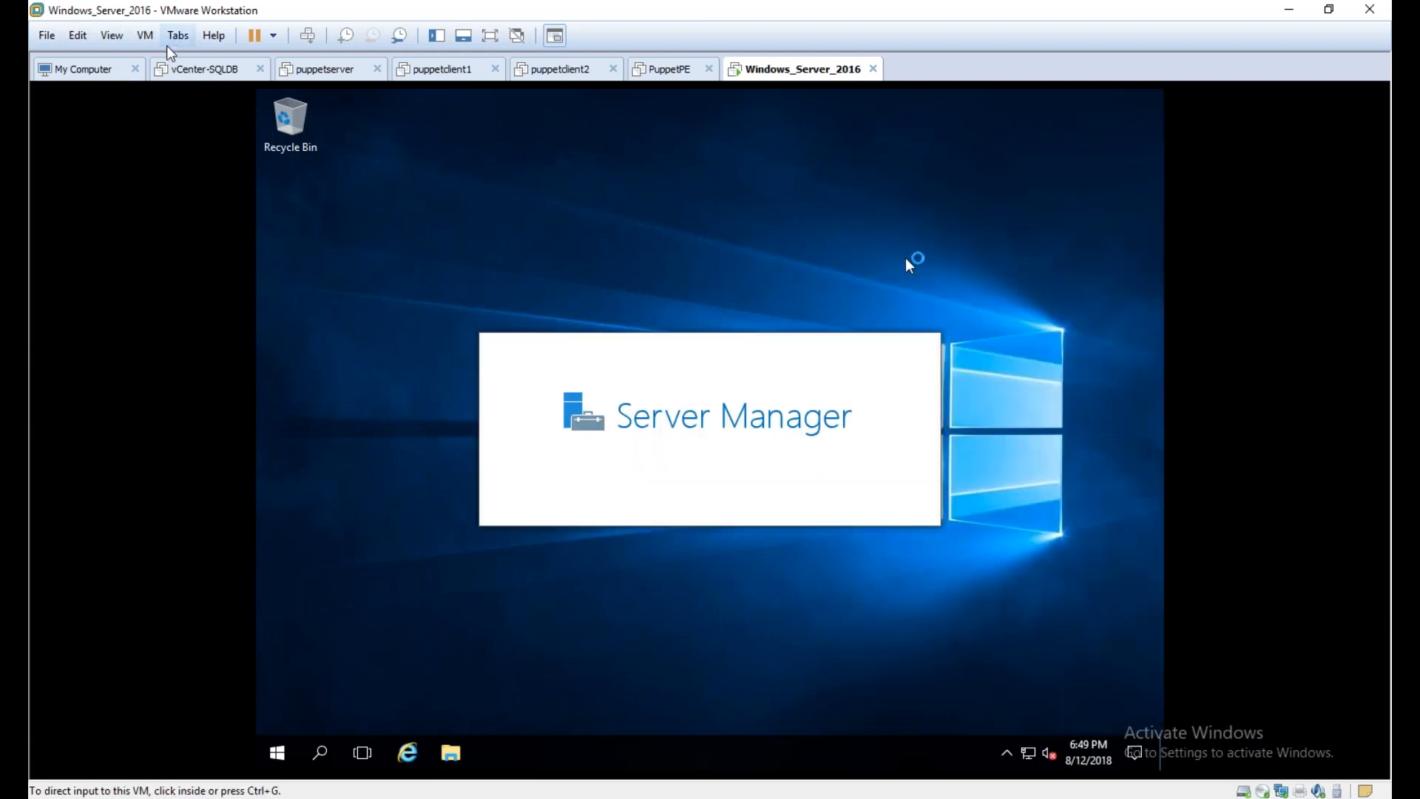
pyautogui.click(146, 41)
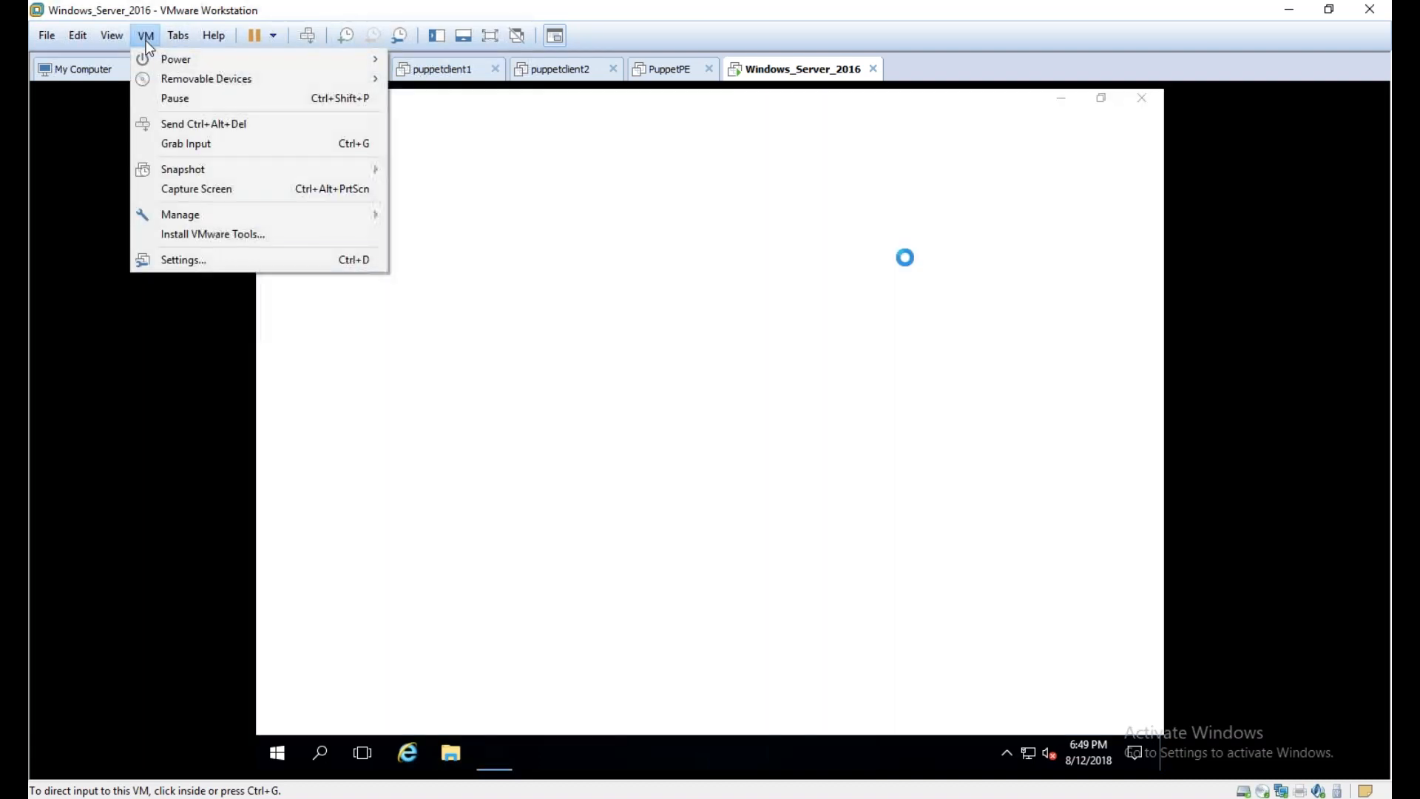
pyautogui.click(469, 731)
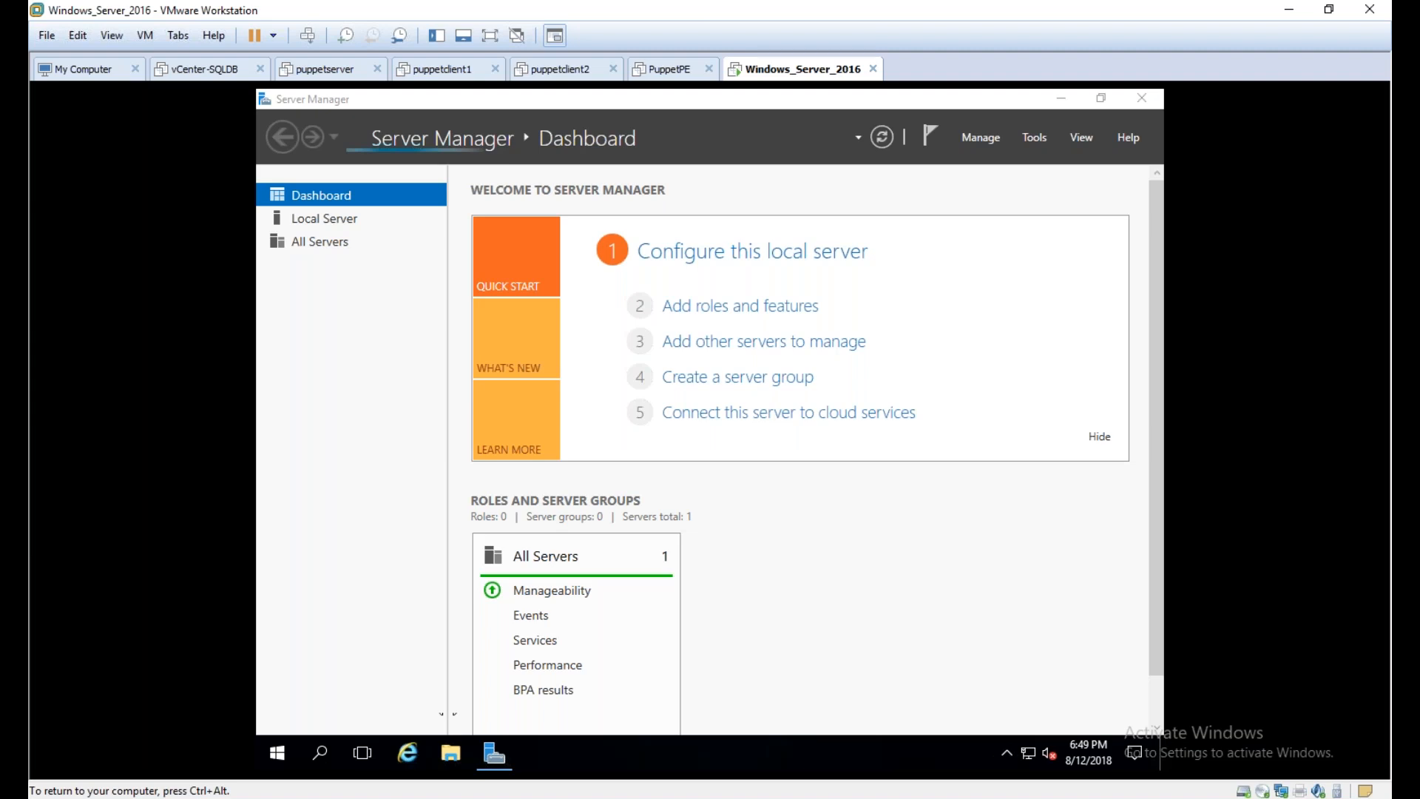
# Show the folders and drives of This PC in the server's File Explorer
pyautogui.click(449, 752)
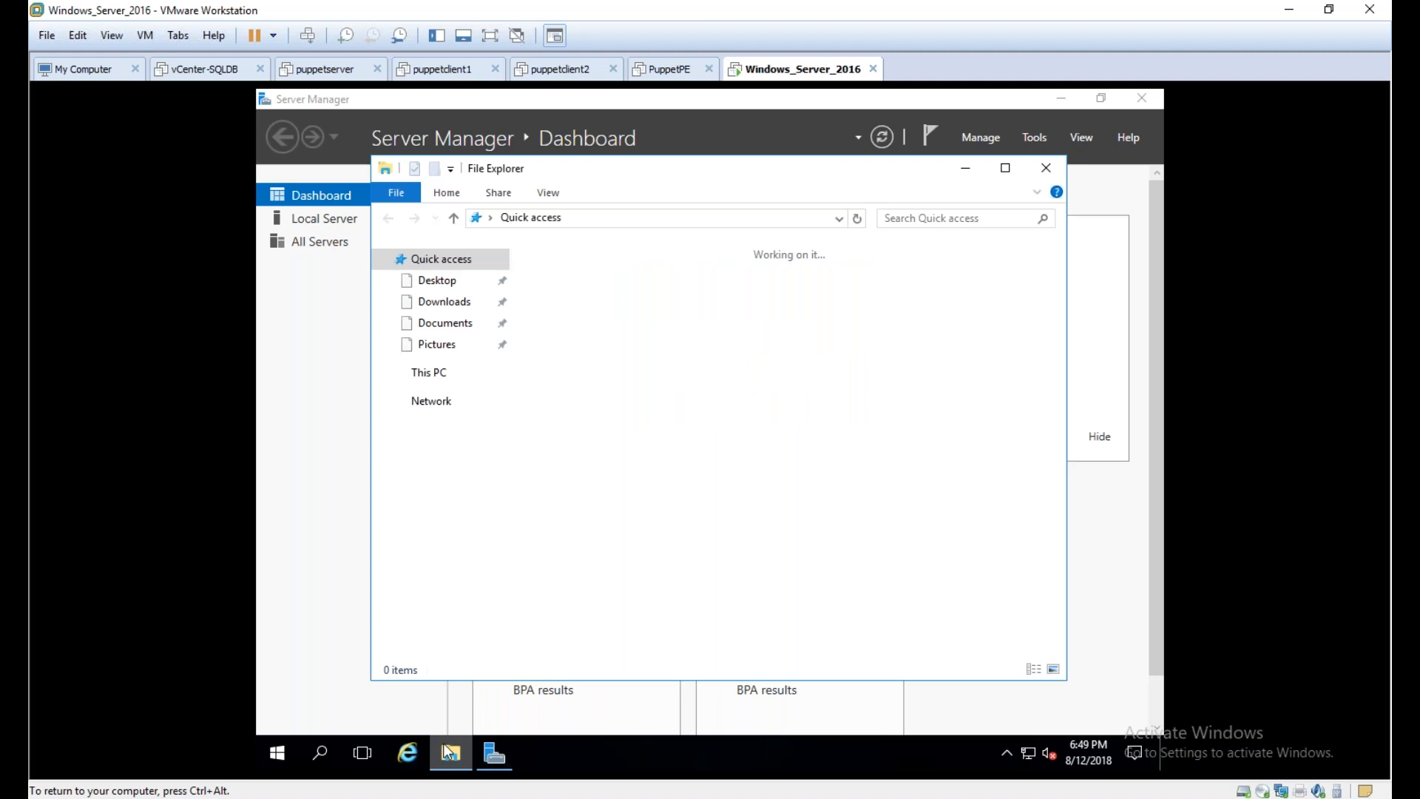
pyautogui.click(429, 372)
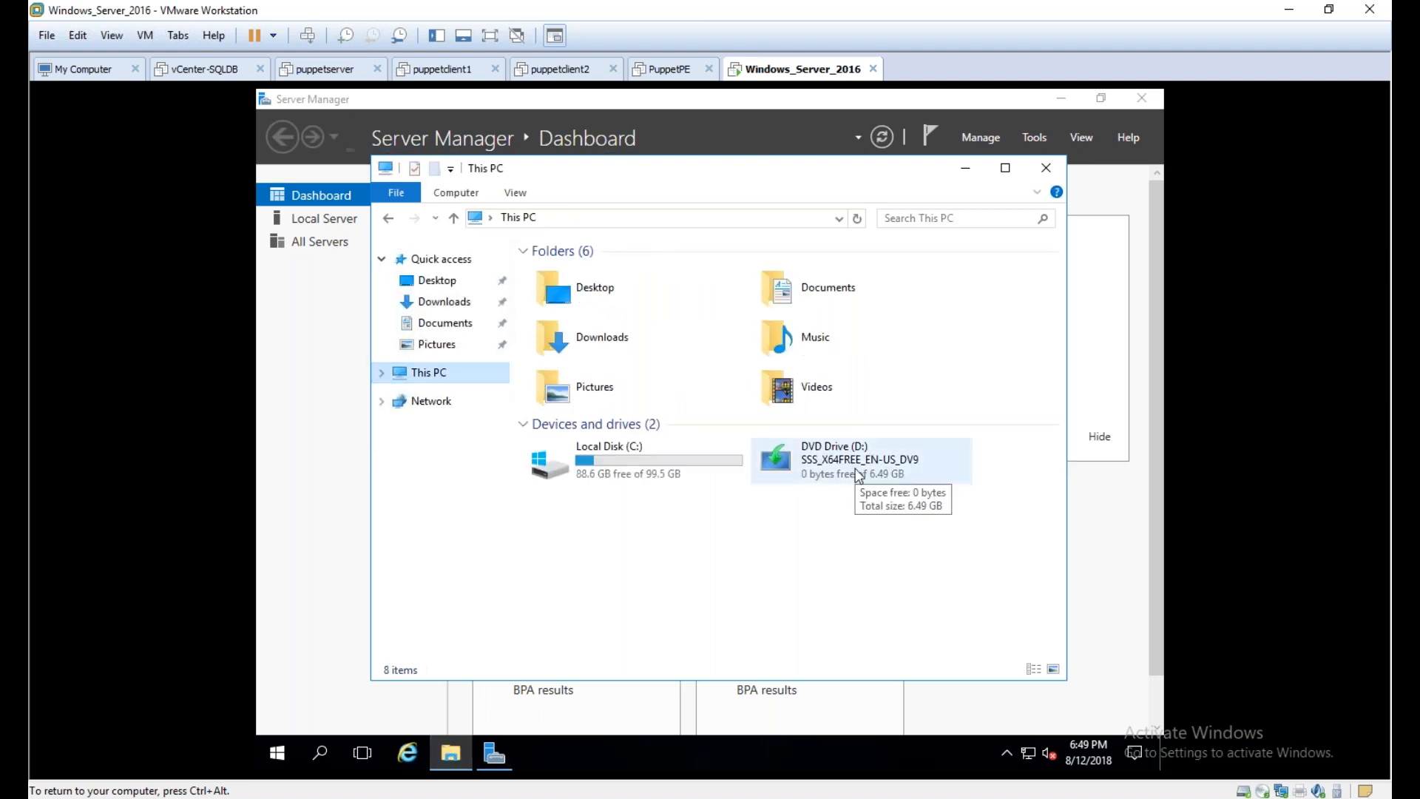
pyautogui.click(1190, 579)
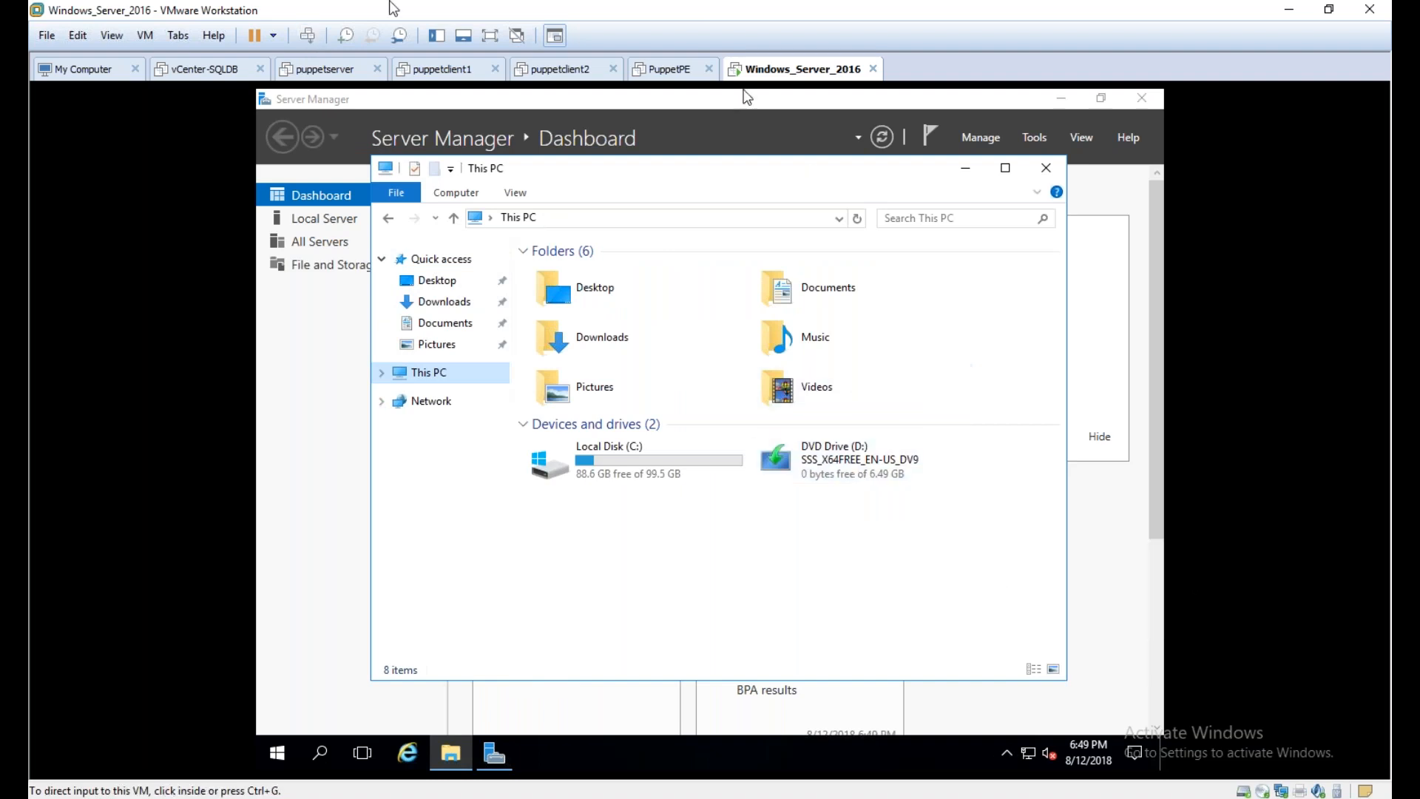
# Start the VMware Tools installation for the virtual machine so its disc is mounted in the DVD drive
pyautogui.hotkey('ctrl', 'alt')
pyautogui.click(148, 37)
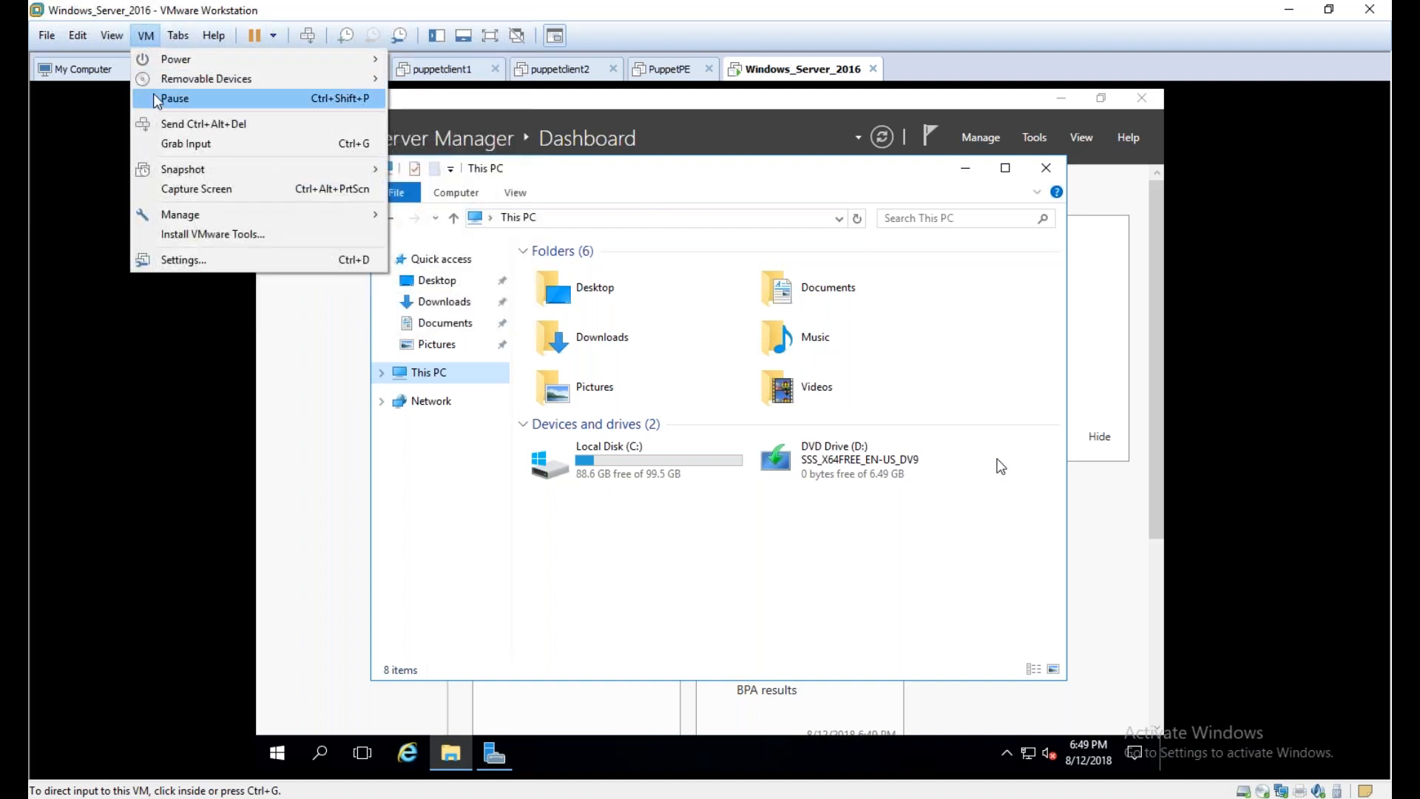
pyautogui.click(189, 234)
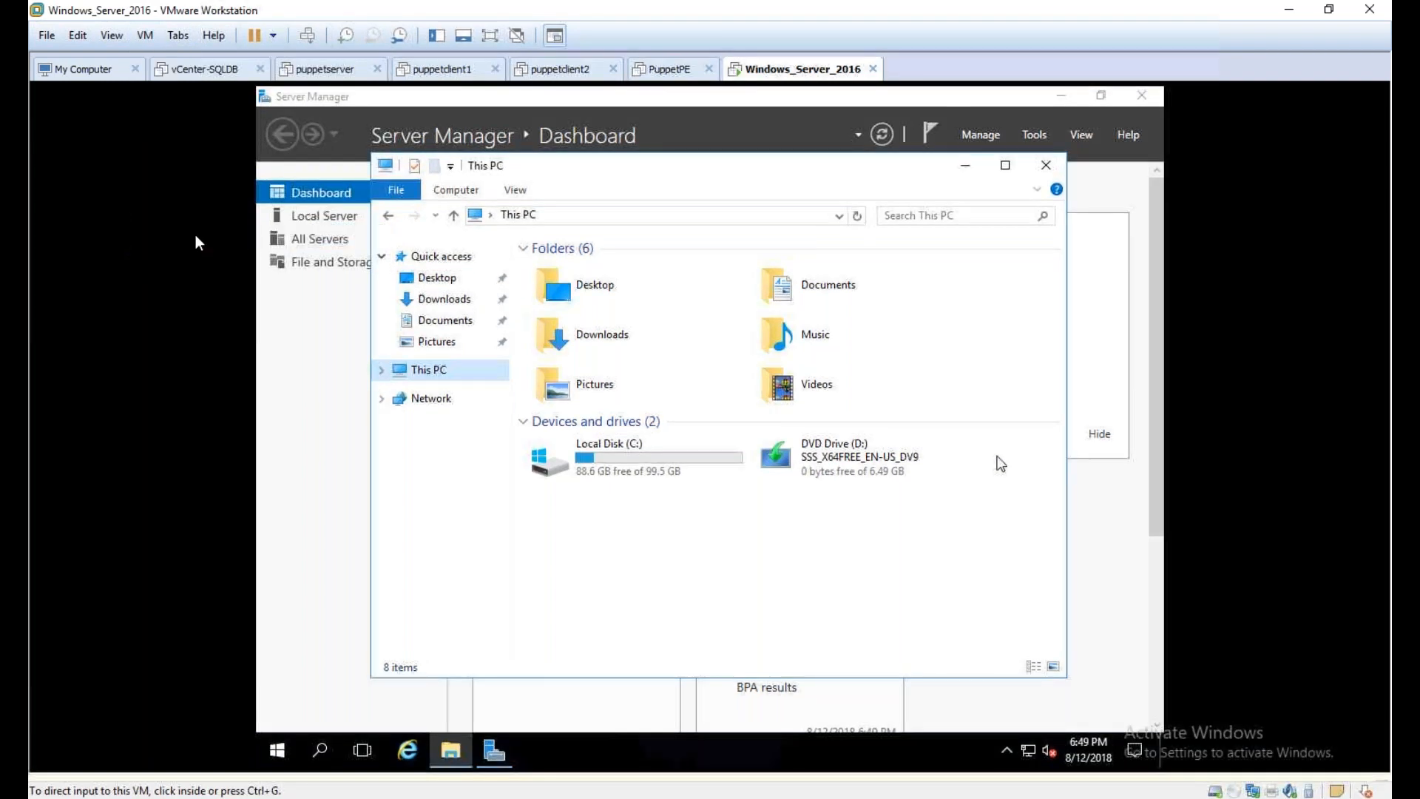
pyautogui.click(1382, 743)
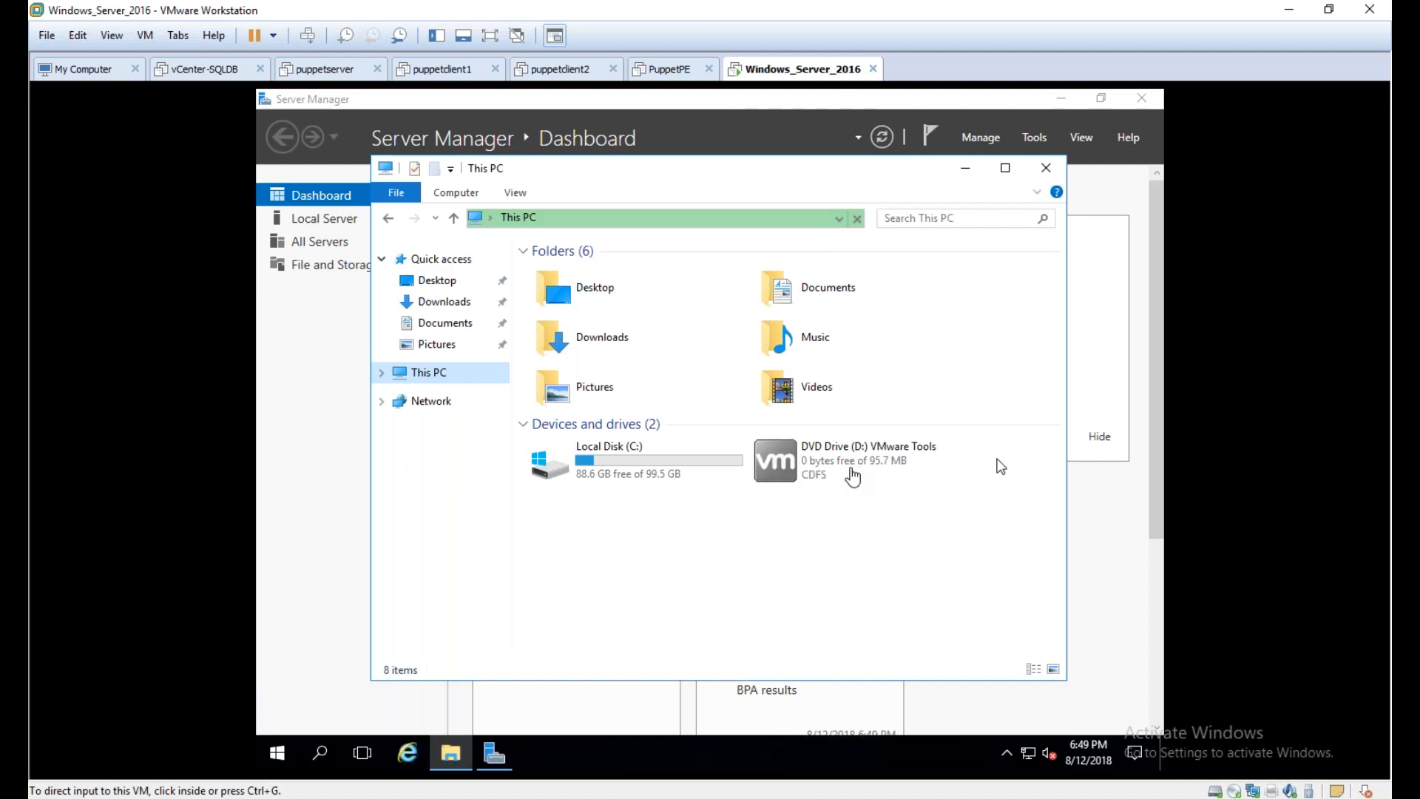
# Launch the VMware Tools installer from DVD Drive (D:), and minimize File Explorer to reveal the setup wizard
pyautogui.doubleClick(858, 453)
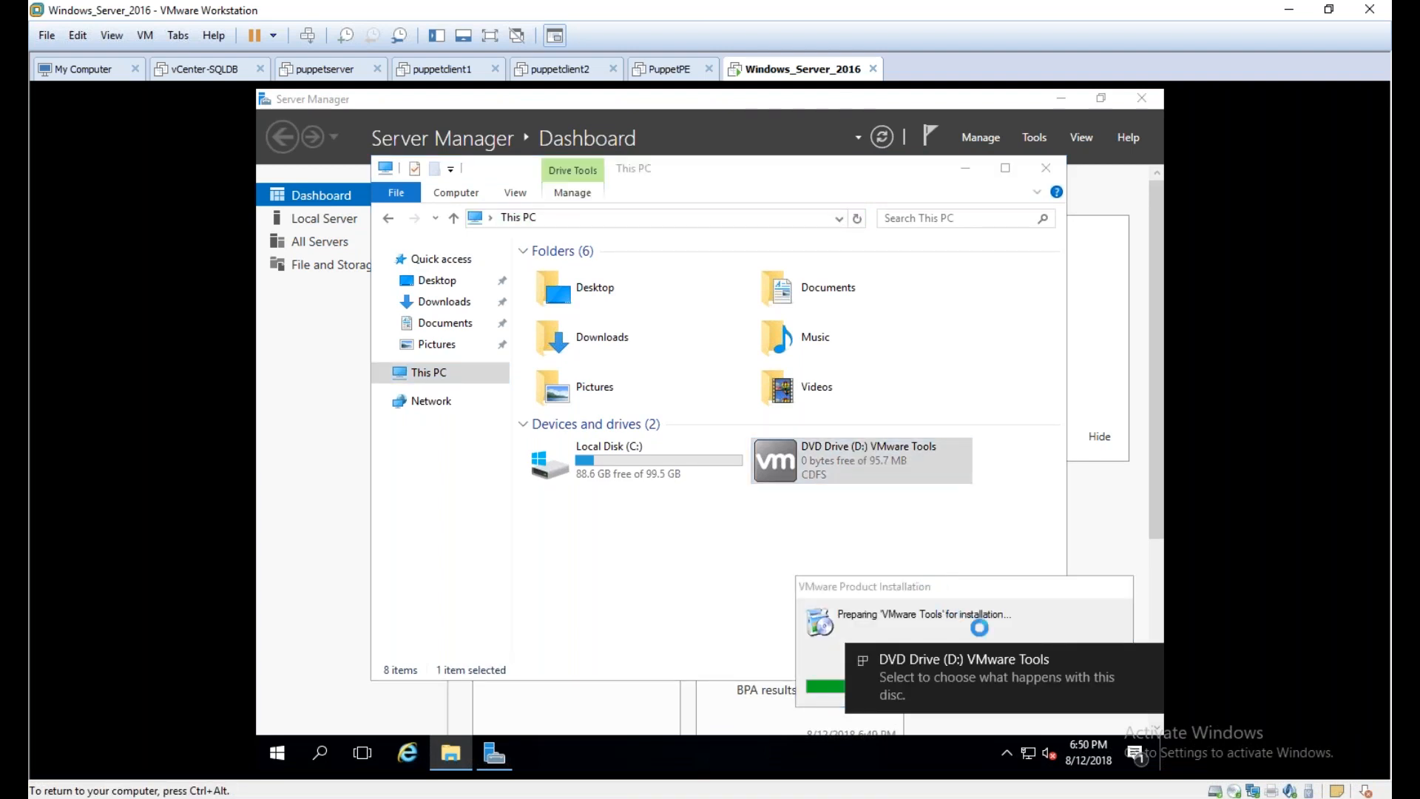
pyautogui.click(1148, 660)
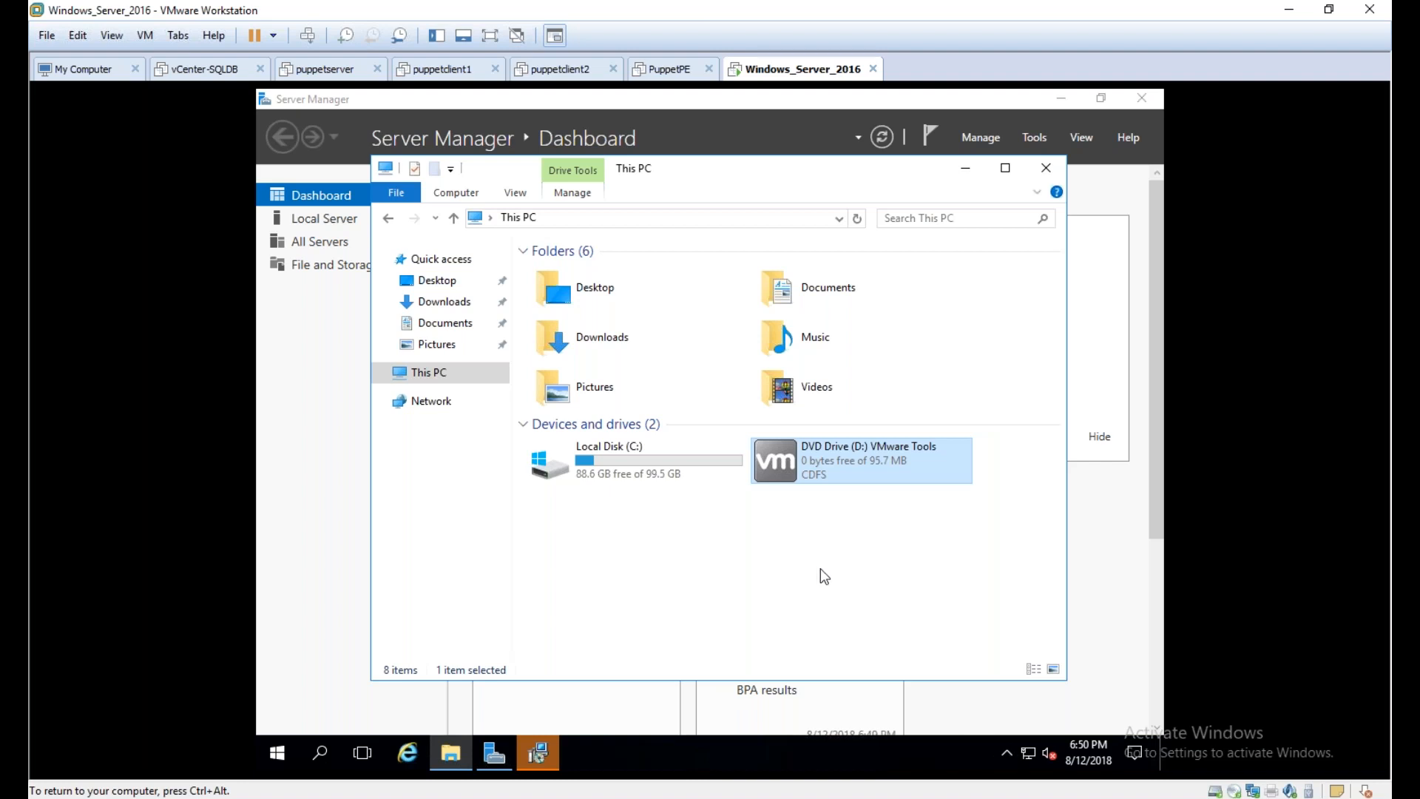
pyautogui.moveTo(731, 165); pyautogui.dragTo(761, 165)
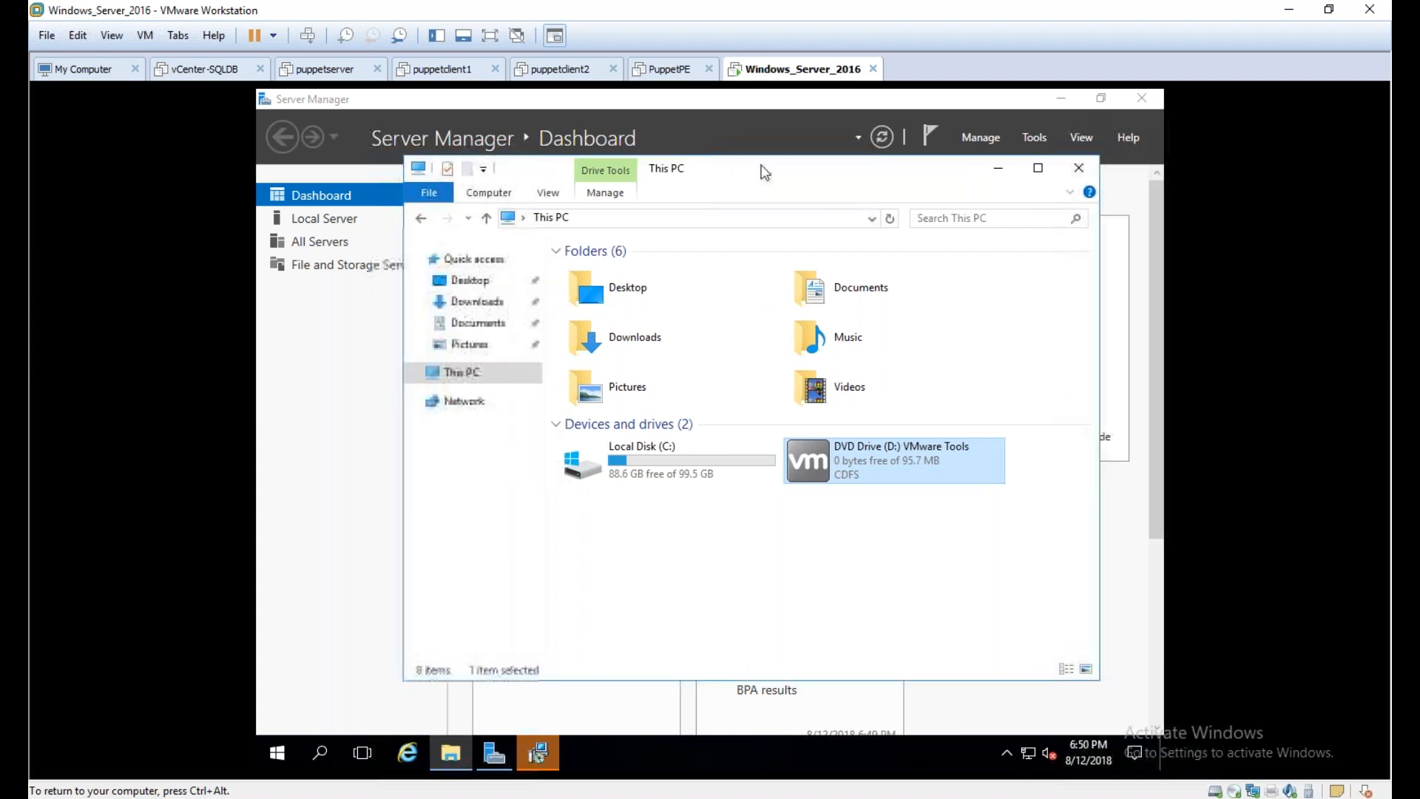
pyautogui.click(998, 170)
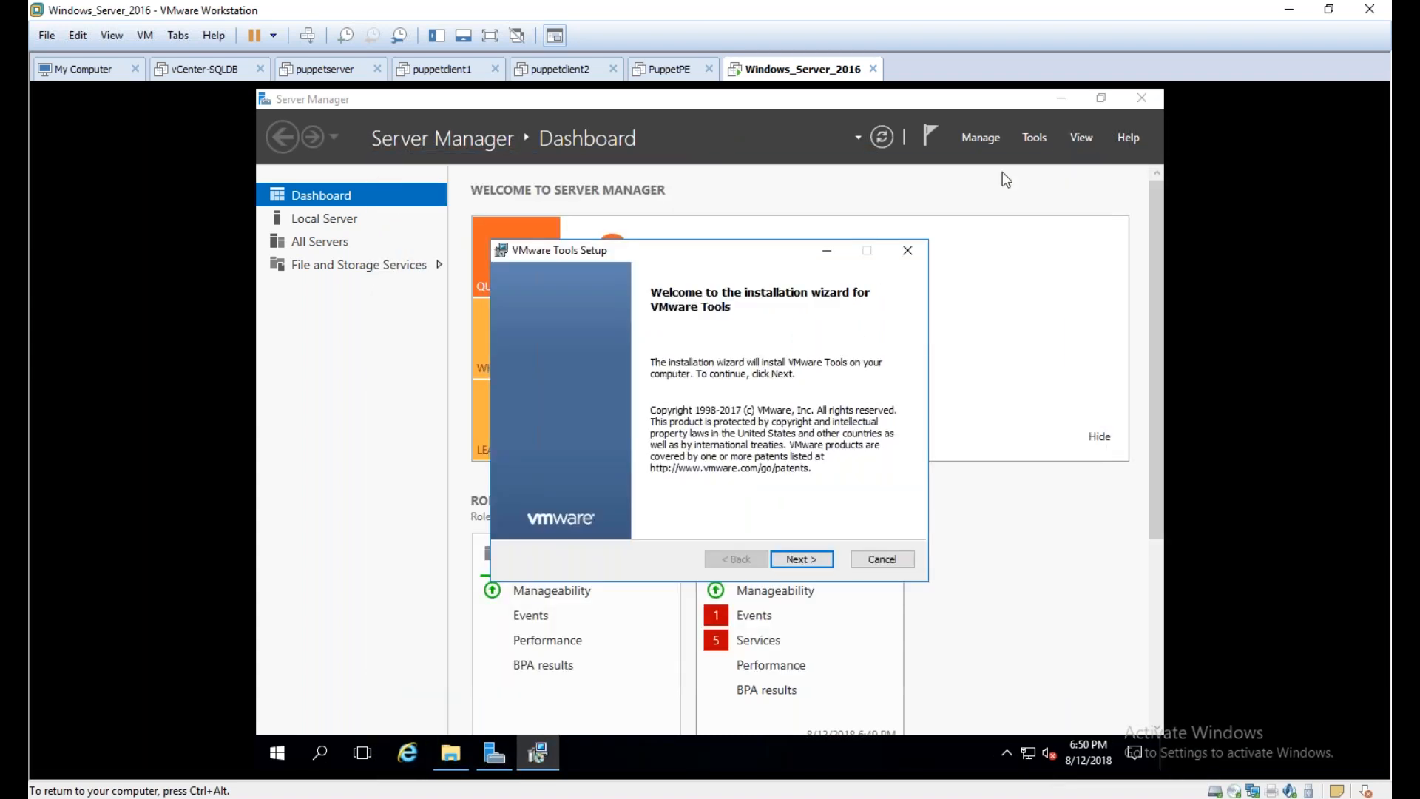
# Install VMware Tools with the Complete setup type, finish the wizard and restart the server
pyautogui.click(801, 559)
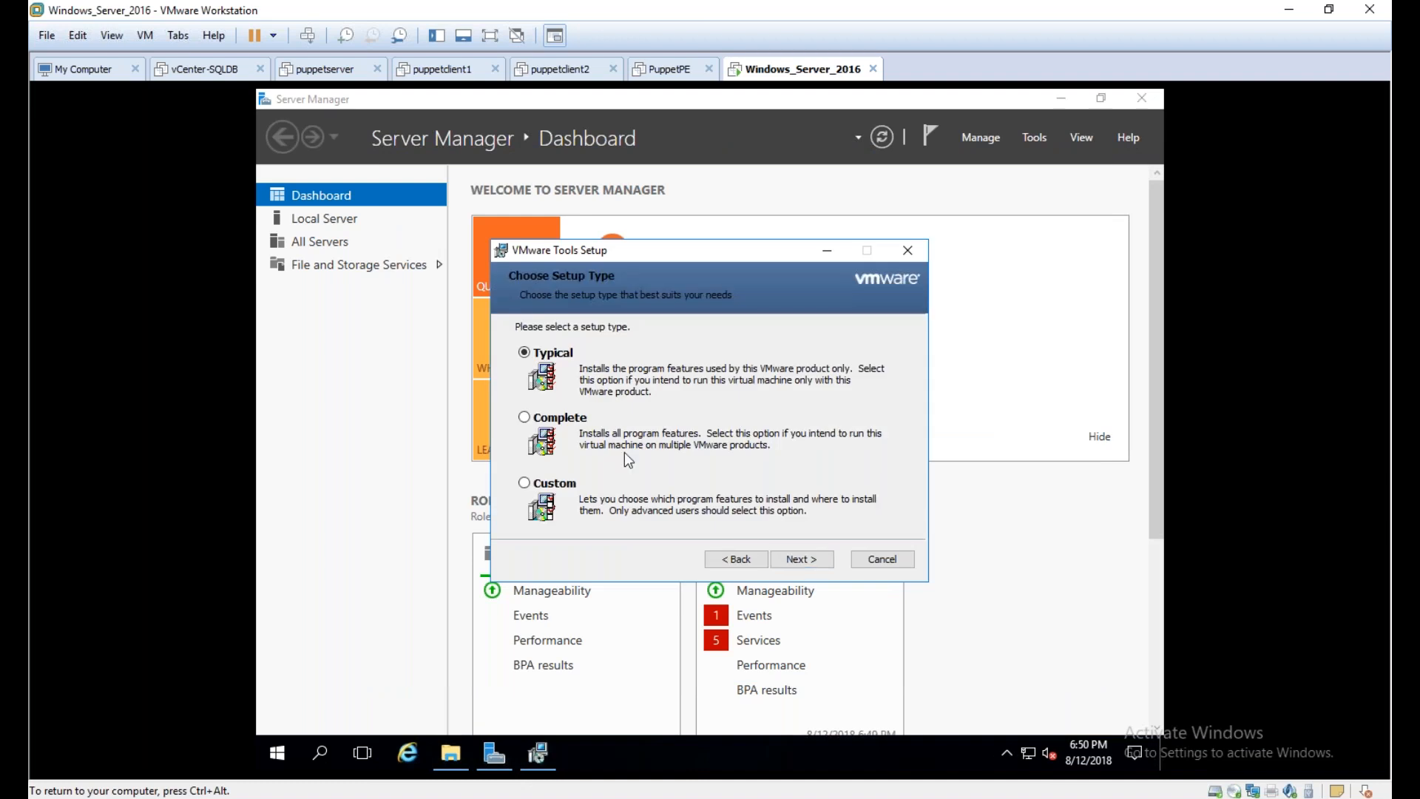
pyautogui.click(574, 418)
pyautogui.click(777, 556)
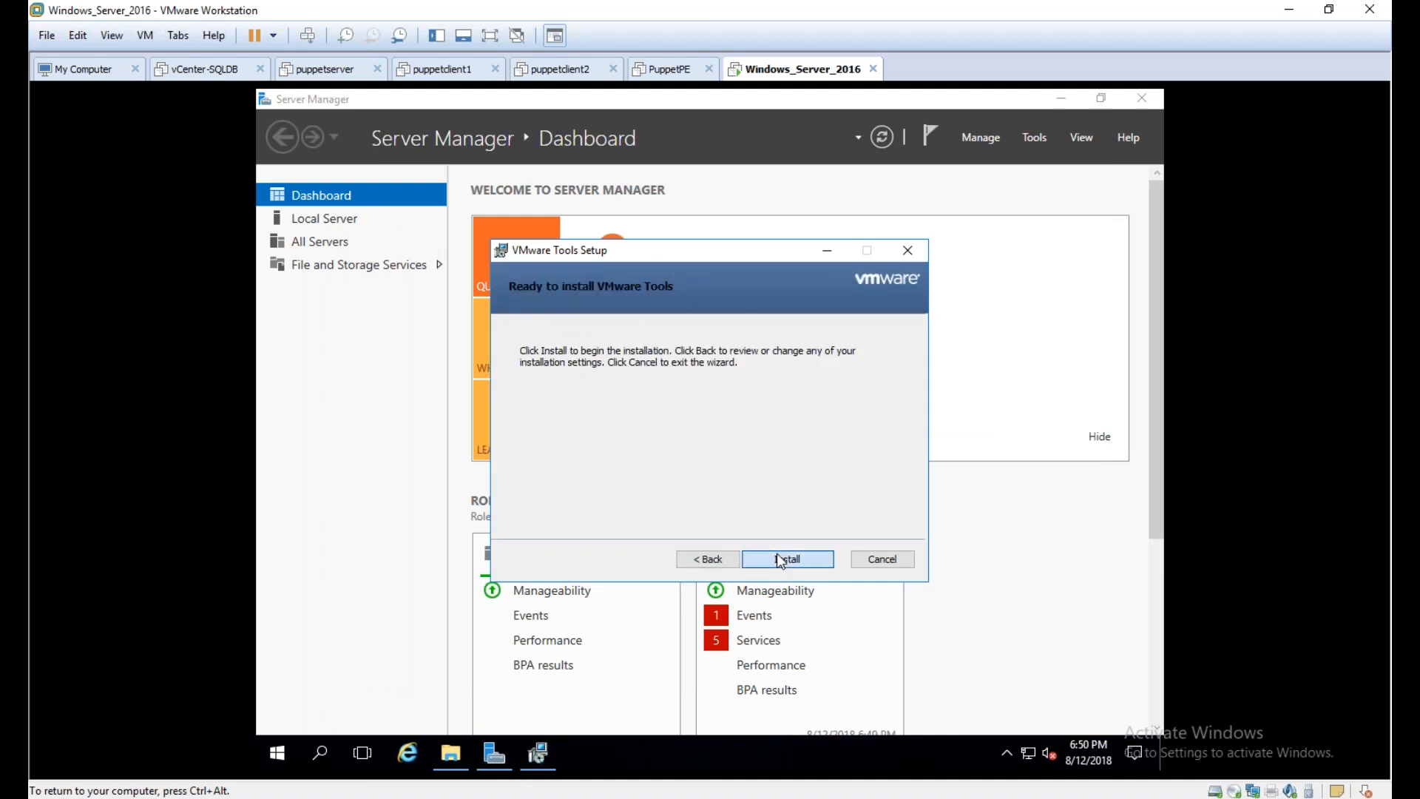
pyautogui.click(776, 555)
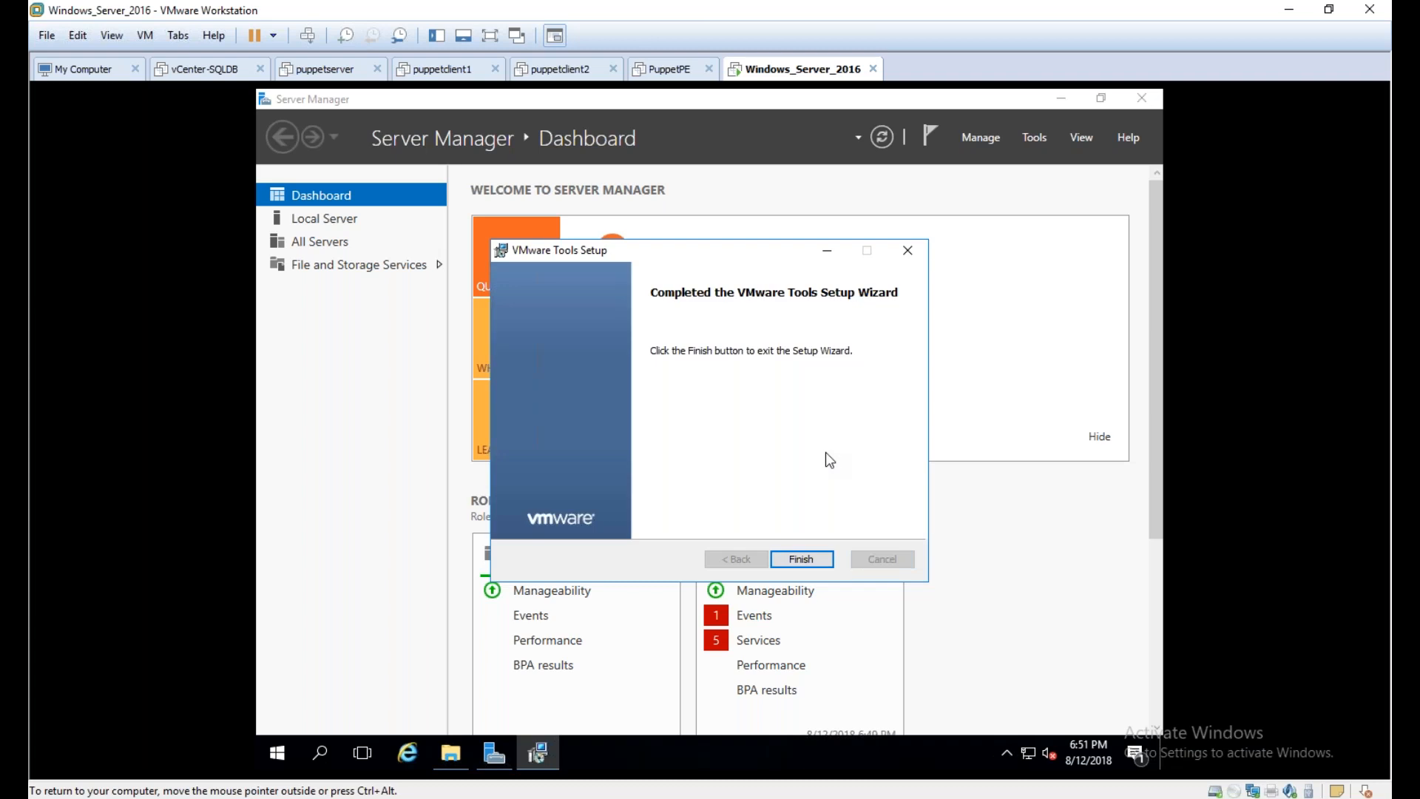
pyautogui.click(804, 560)
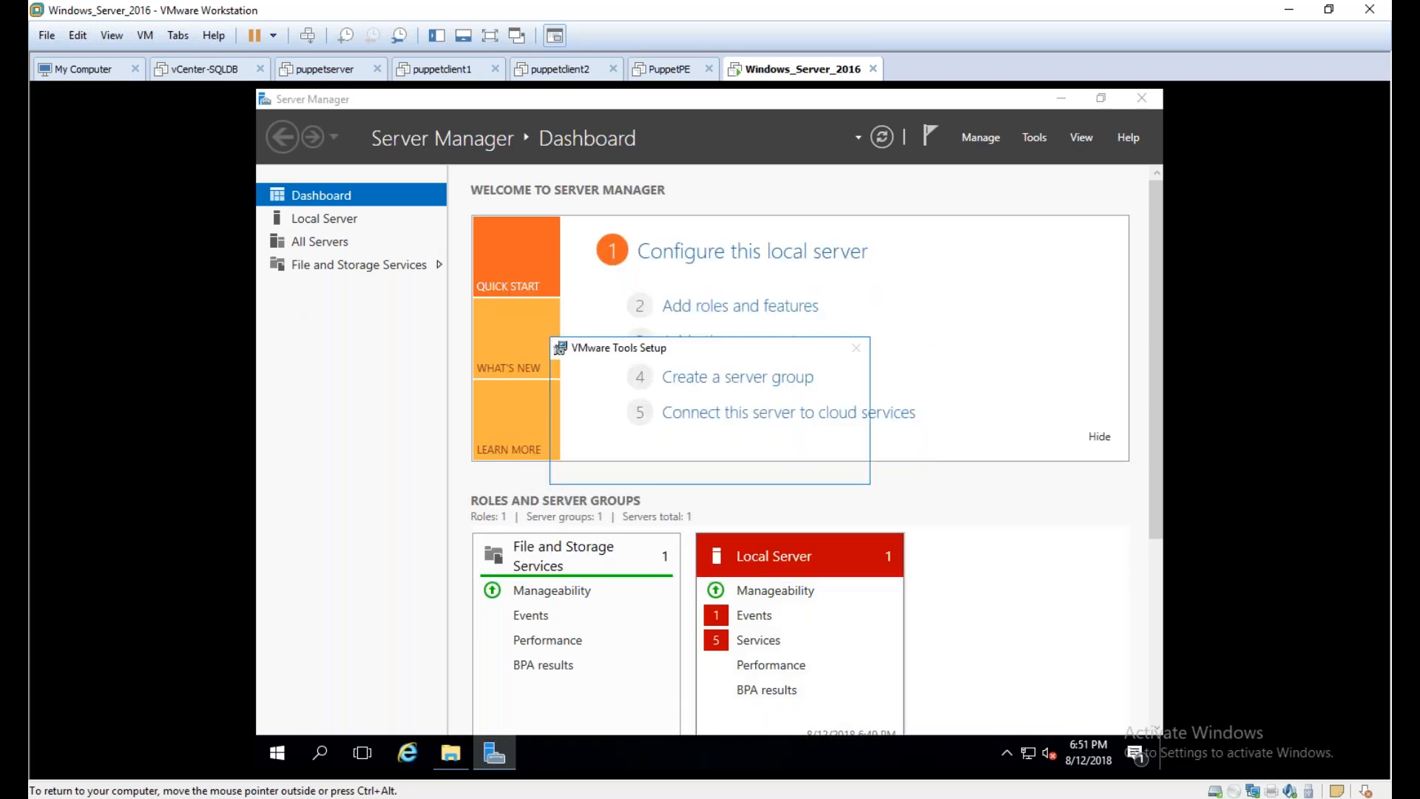
pyautogui.click(646, 463)
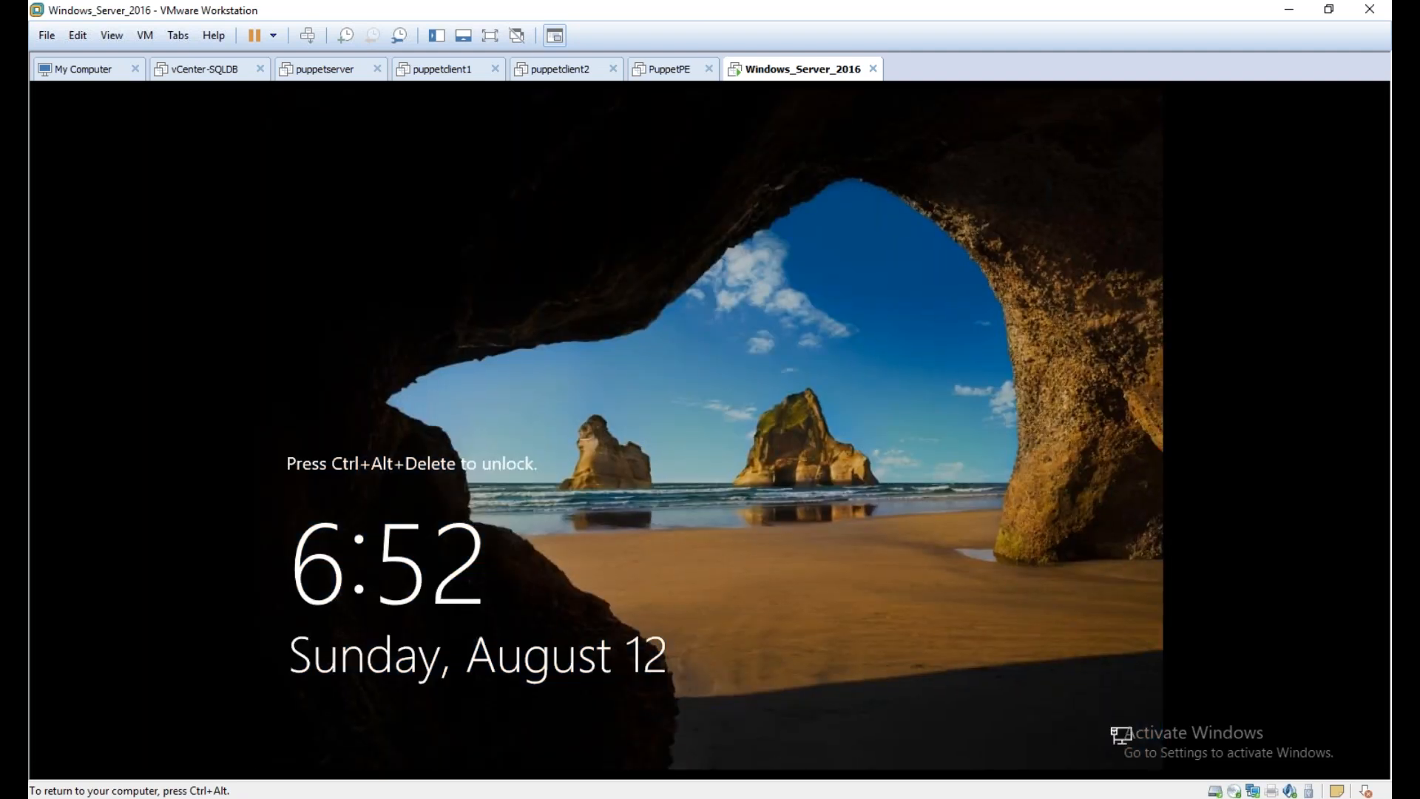
# Sign back in as Administrator with the account password and close Server Manager
pyautogui.press('ctrl+alt+Insert')
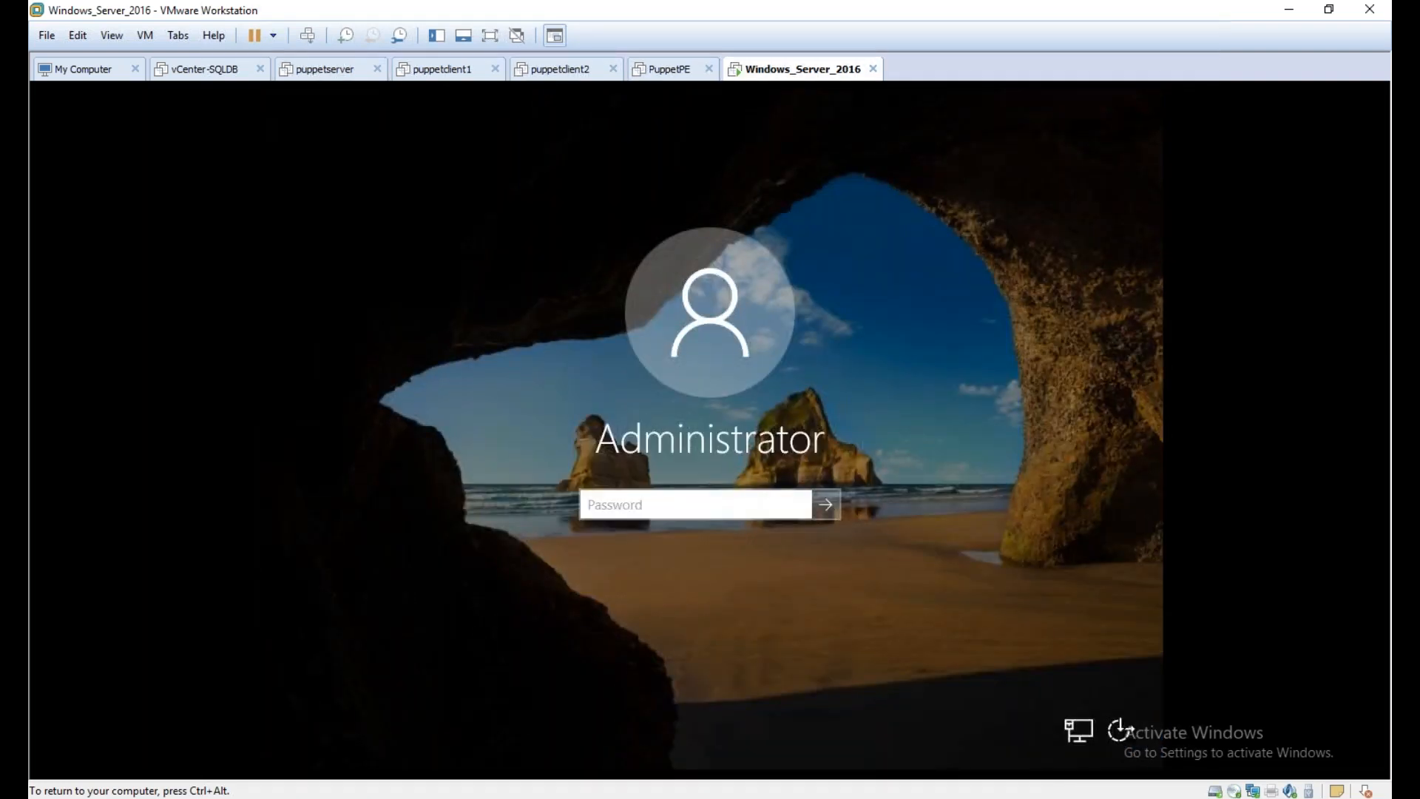
pyautogui.write('••••••••••••')
pyautogui.press('Return')
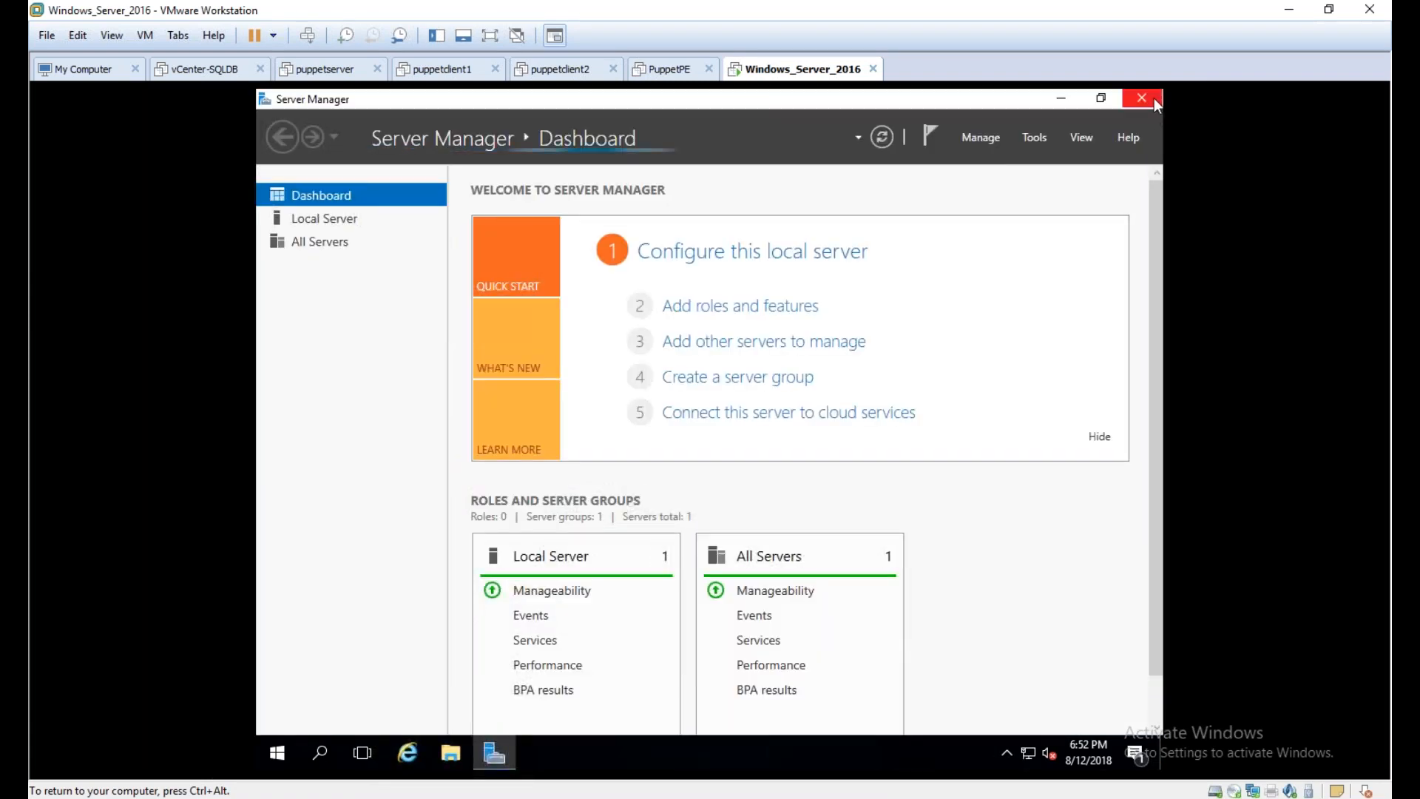
pyautogui.click(1153, 98)
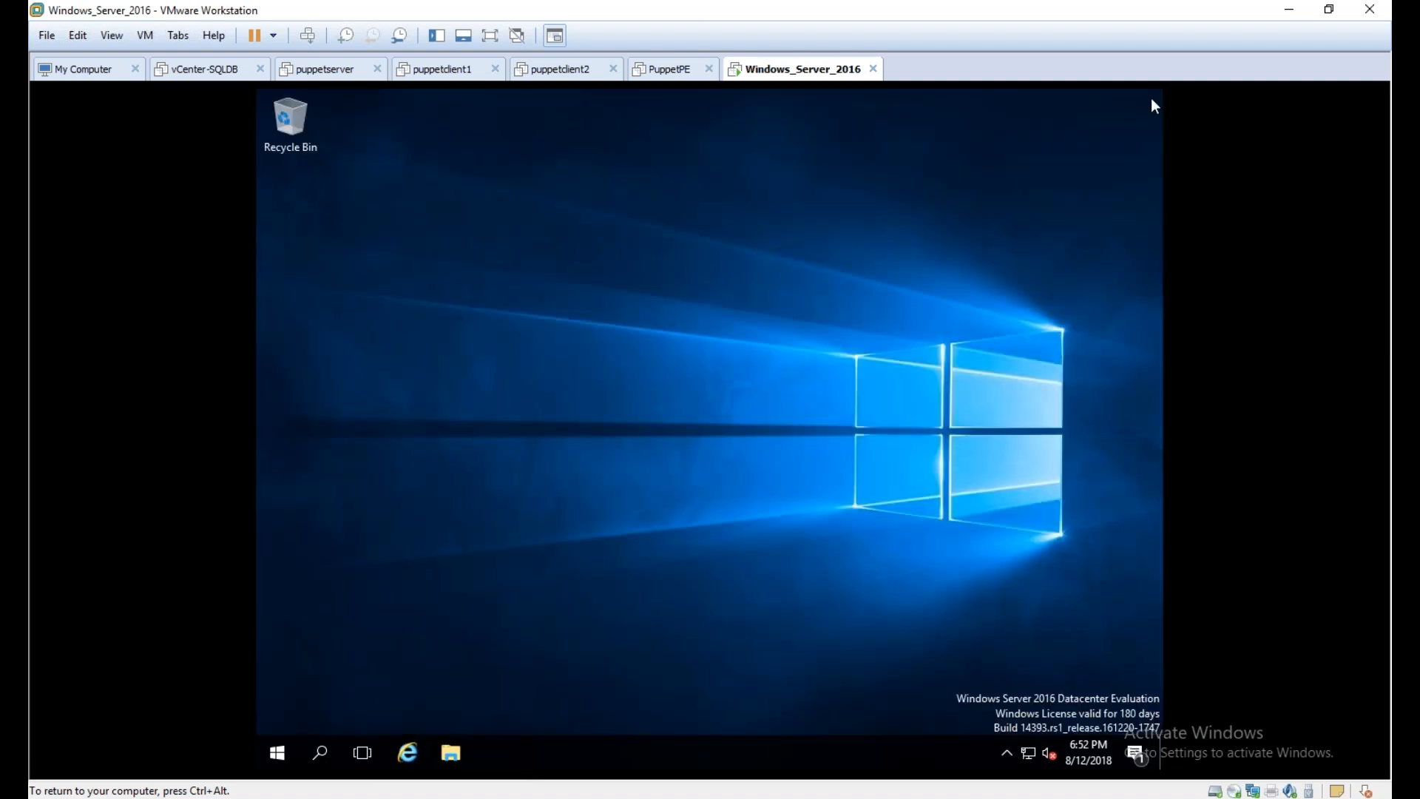
# Check the VMware Tools version and service status in its About window on the server, and close the window
pyautogui.hotkey('ctrl', 'alt')
pyautogui.click(911, 506)
pyautogui.click(1006, 753)
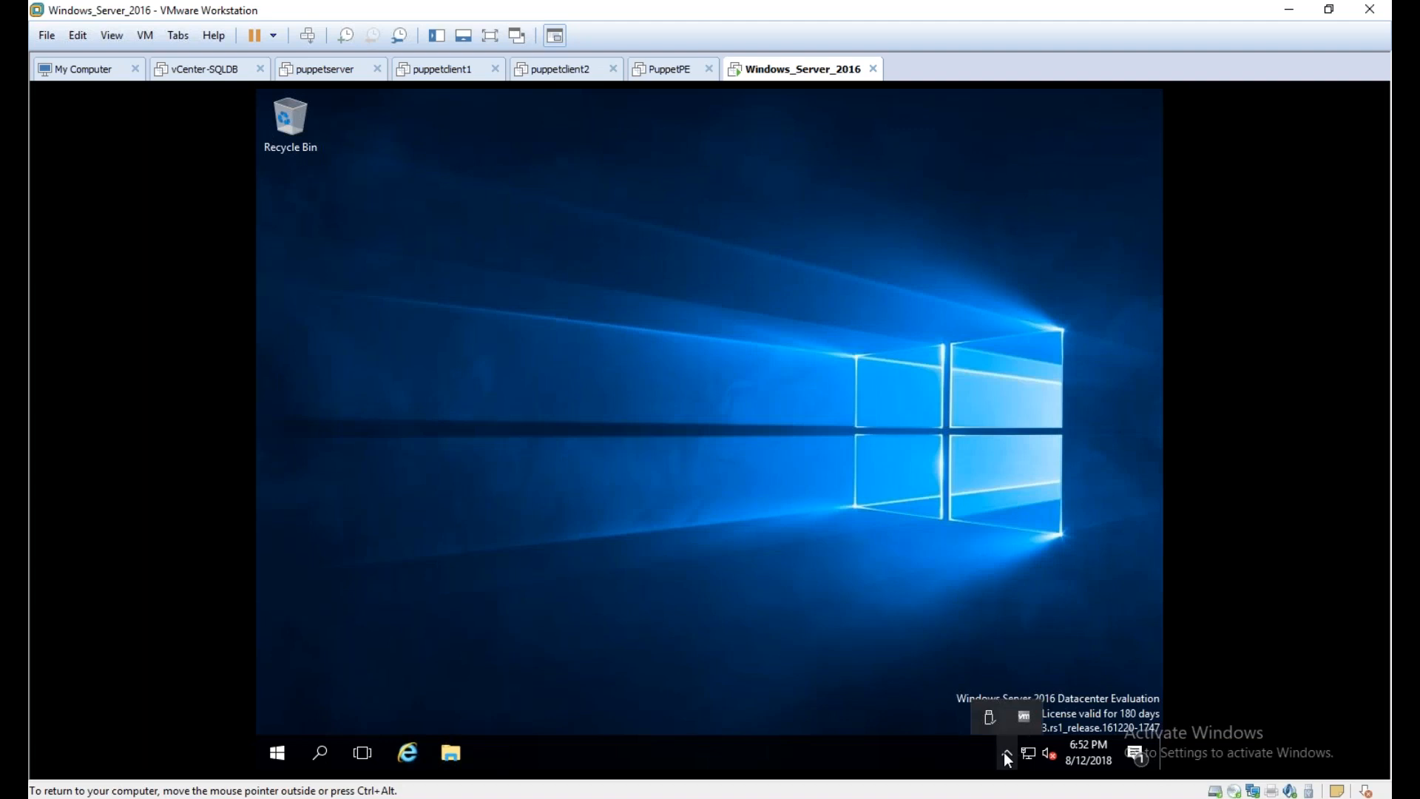
pyautogui.rightClick(1027, 717)
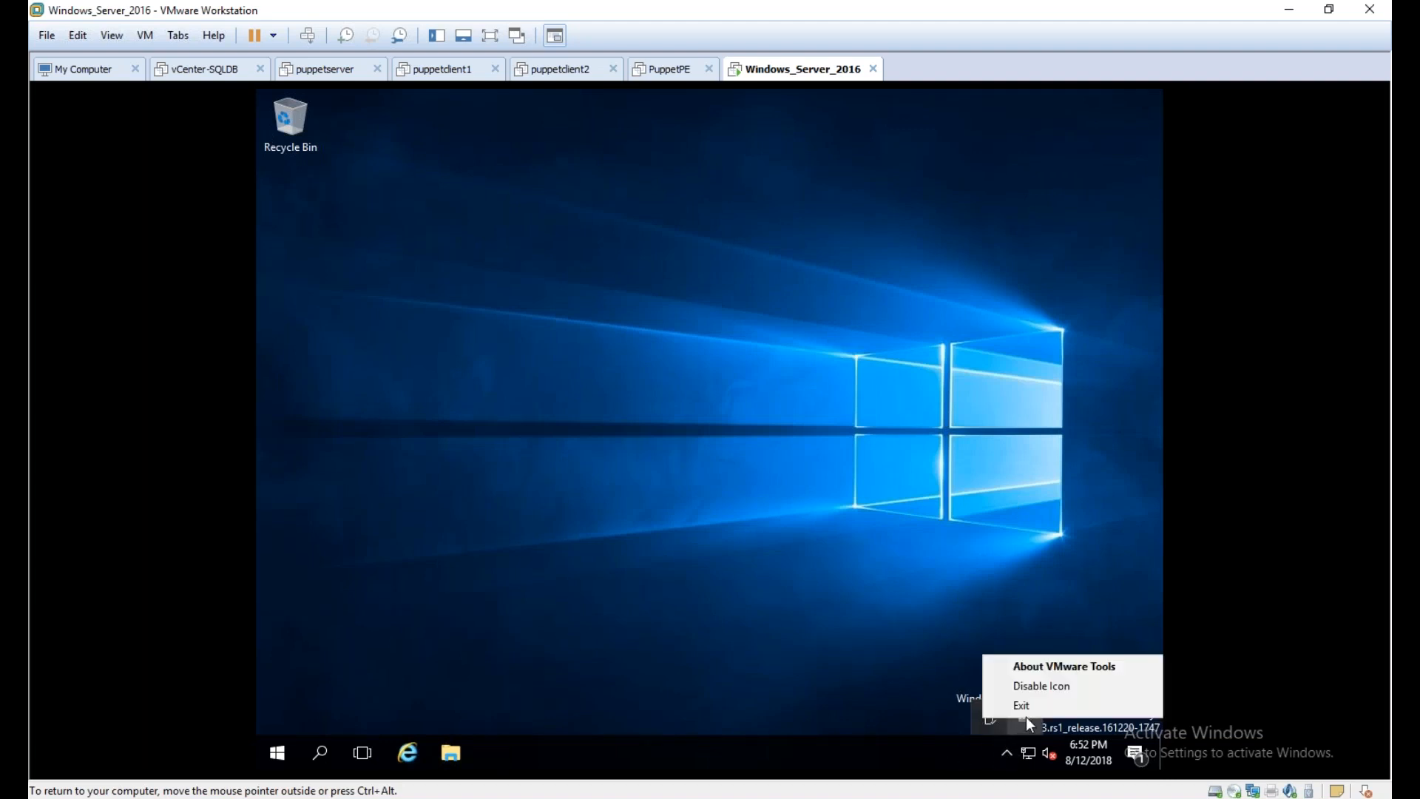
pyautogui.click(1044, 666)
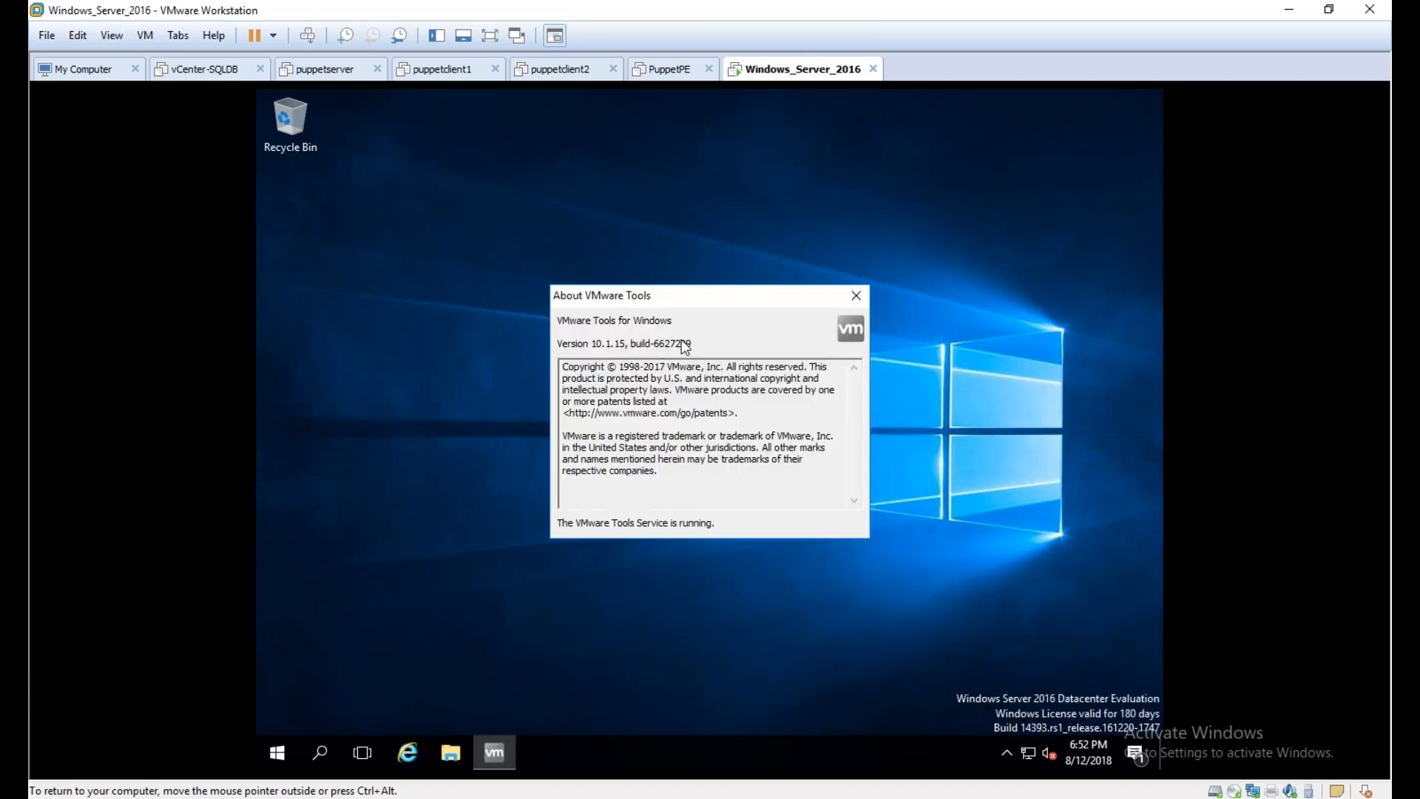
pyautogui.click(856, 295)
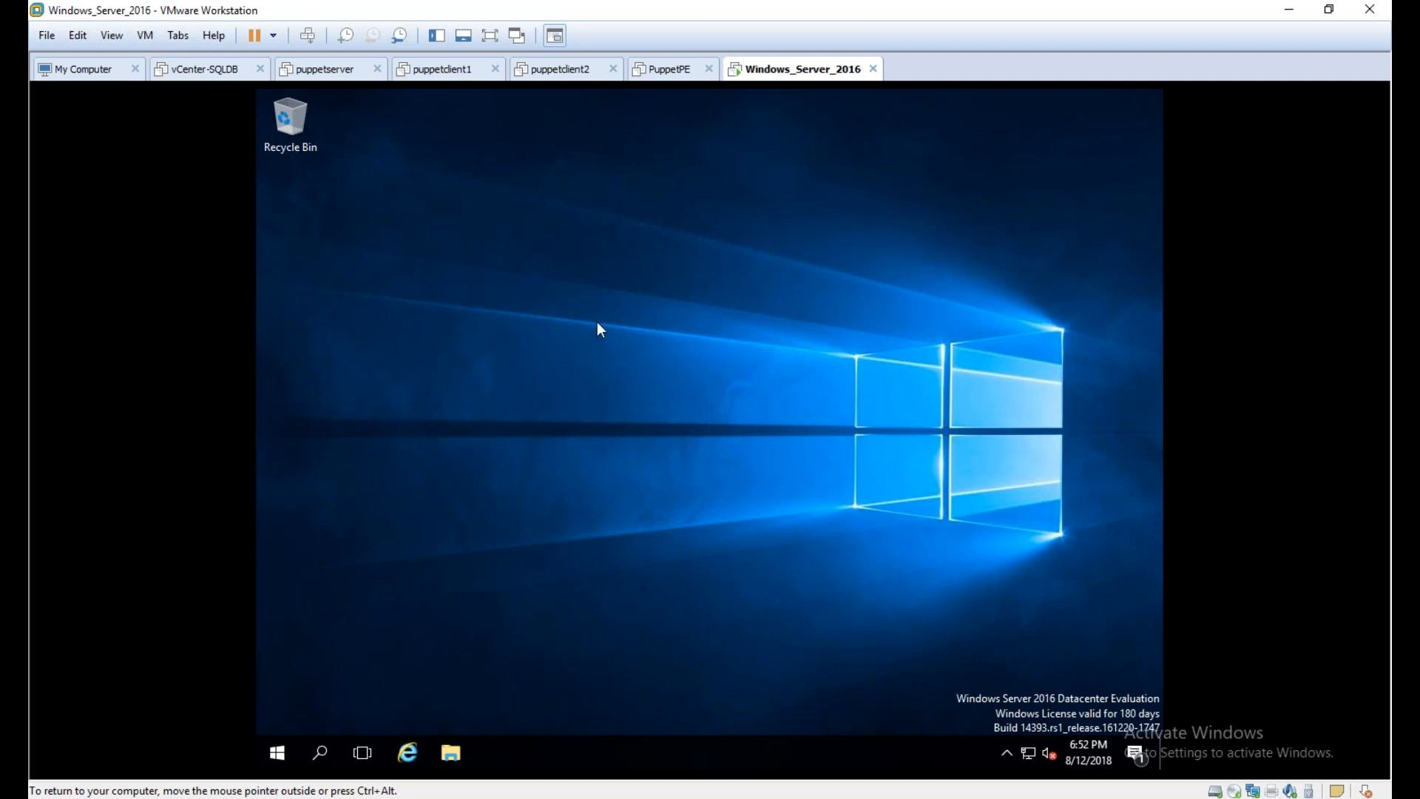
# Shut down Windows Server 2016 from inside the guest and return control to the host
pyautogui.rightClick(277, 754)
pyautogui.moveTo(319, 700)
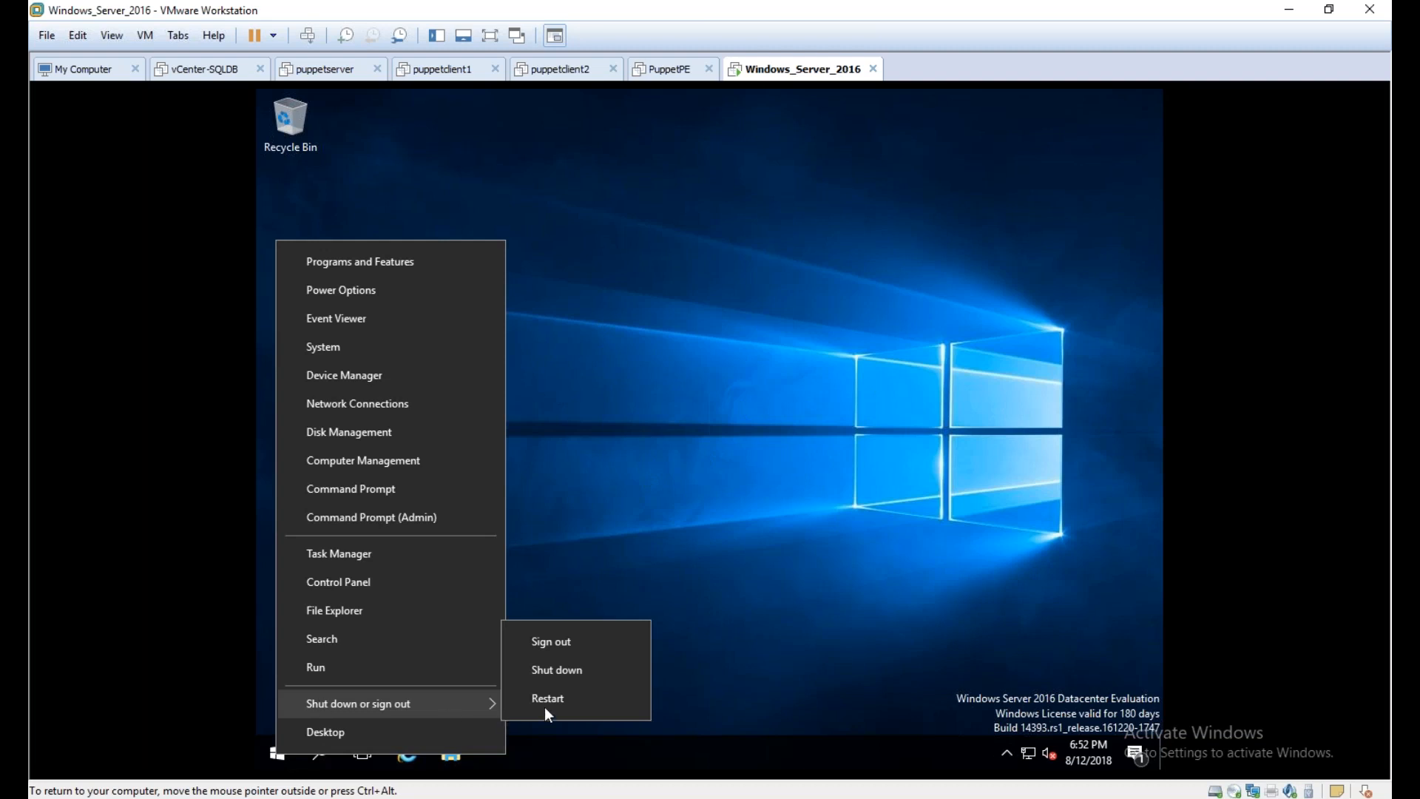
pyautogui.click(606, 672)
pyautogui.click(562, 720)
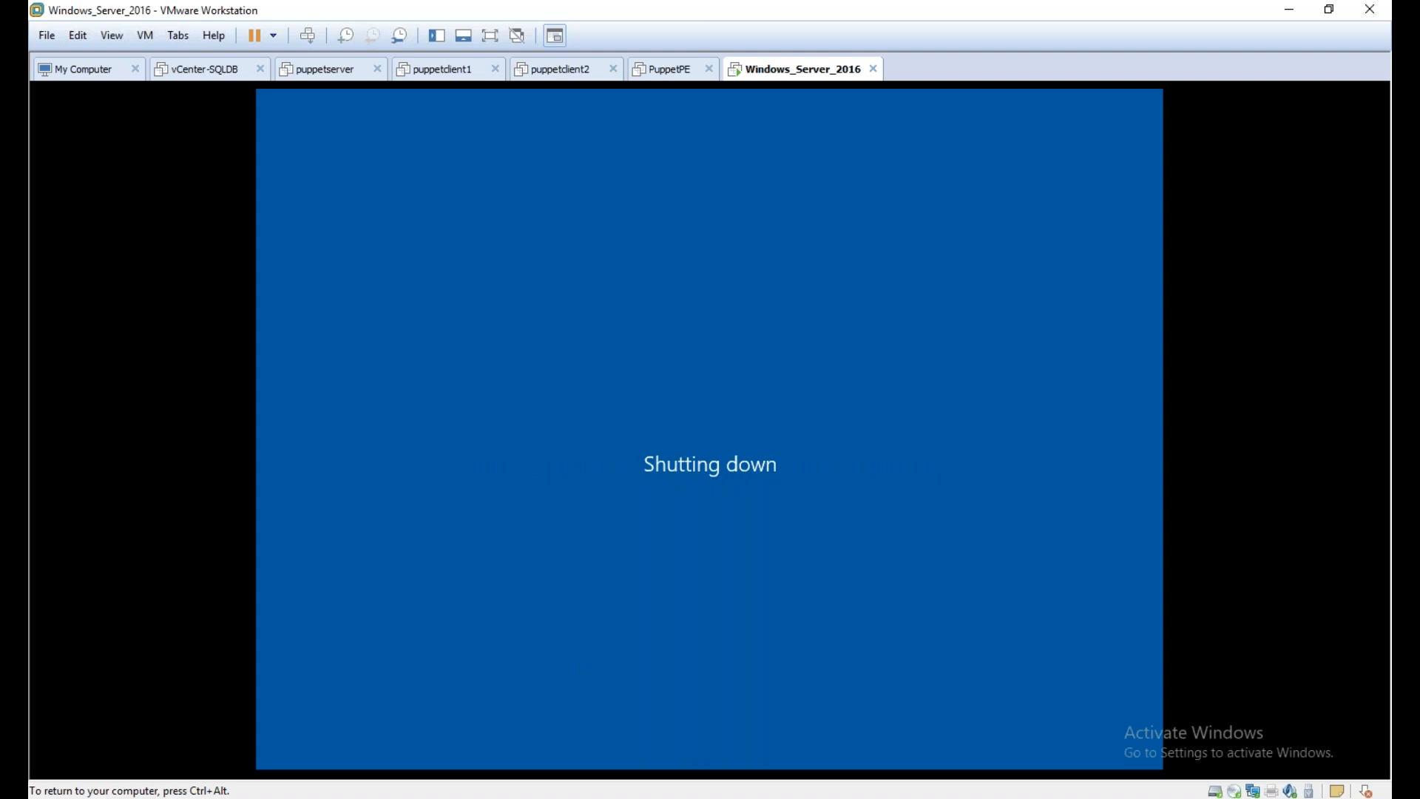
pyautogui.hotkey('ctrl', 'alt')
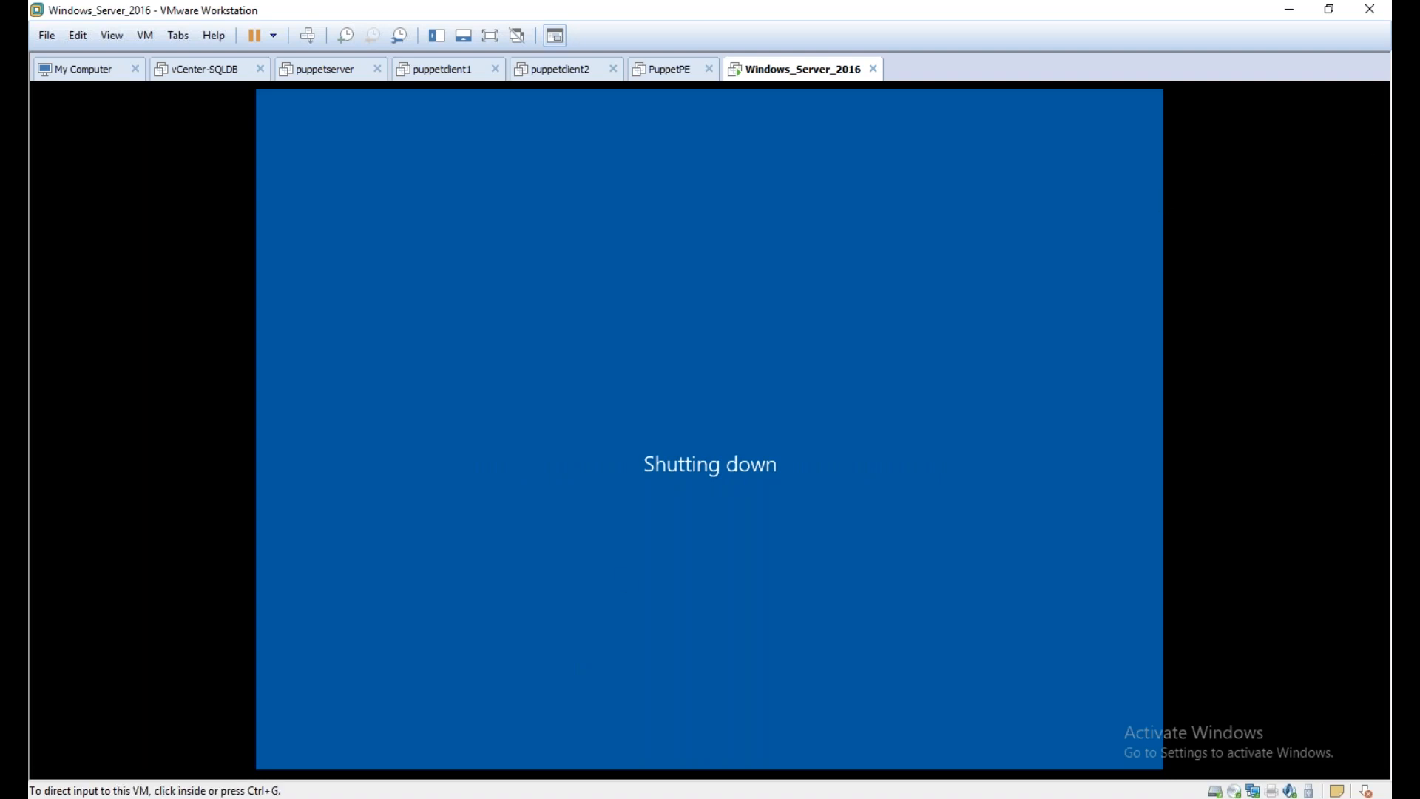
# Switch to File Explorer on the host and create a folder named Windows1 in the root of Local Disk (K:)
pyautogui.click(1322, 219)
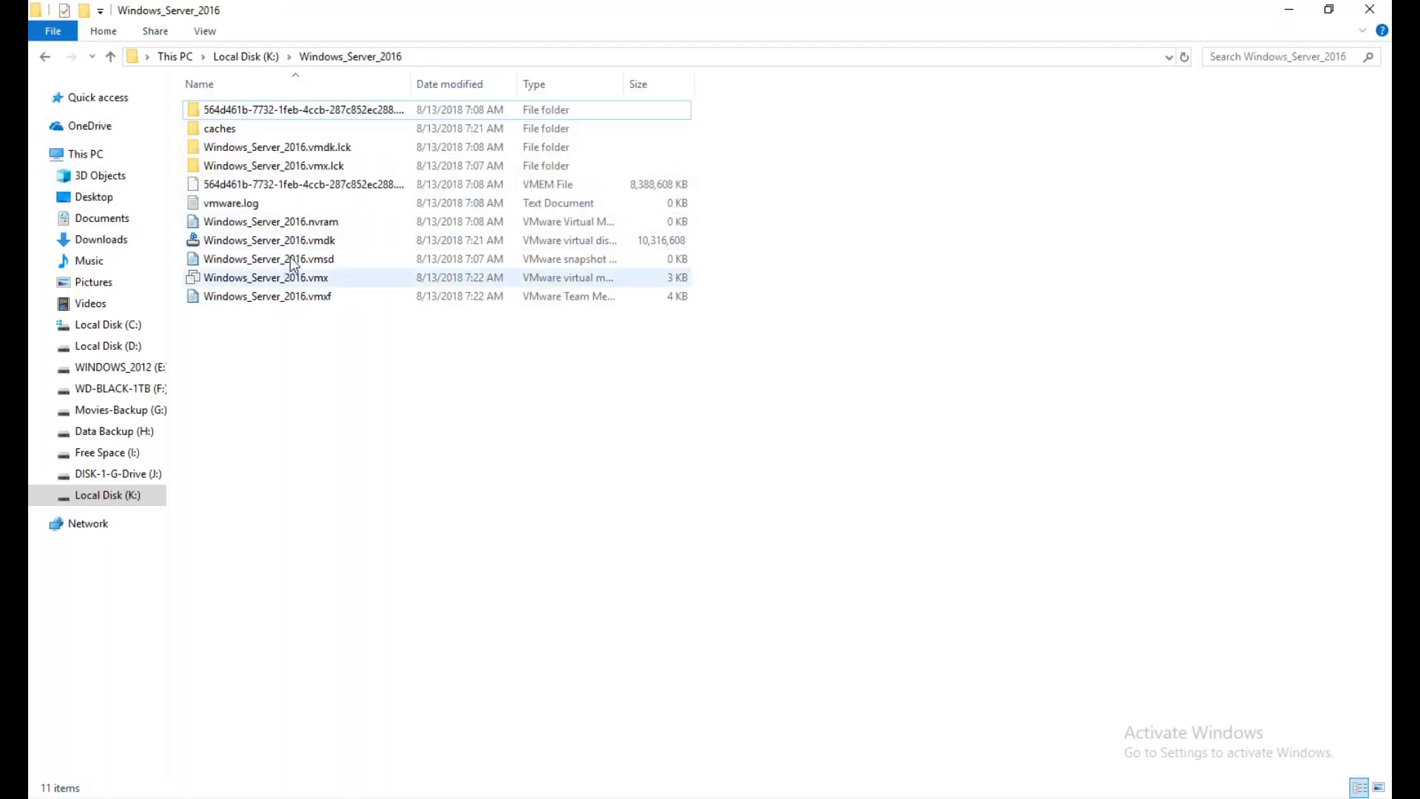
pyautogui.hotkey('alt', 'Up')
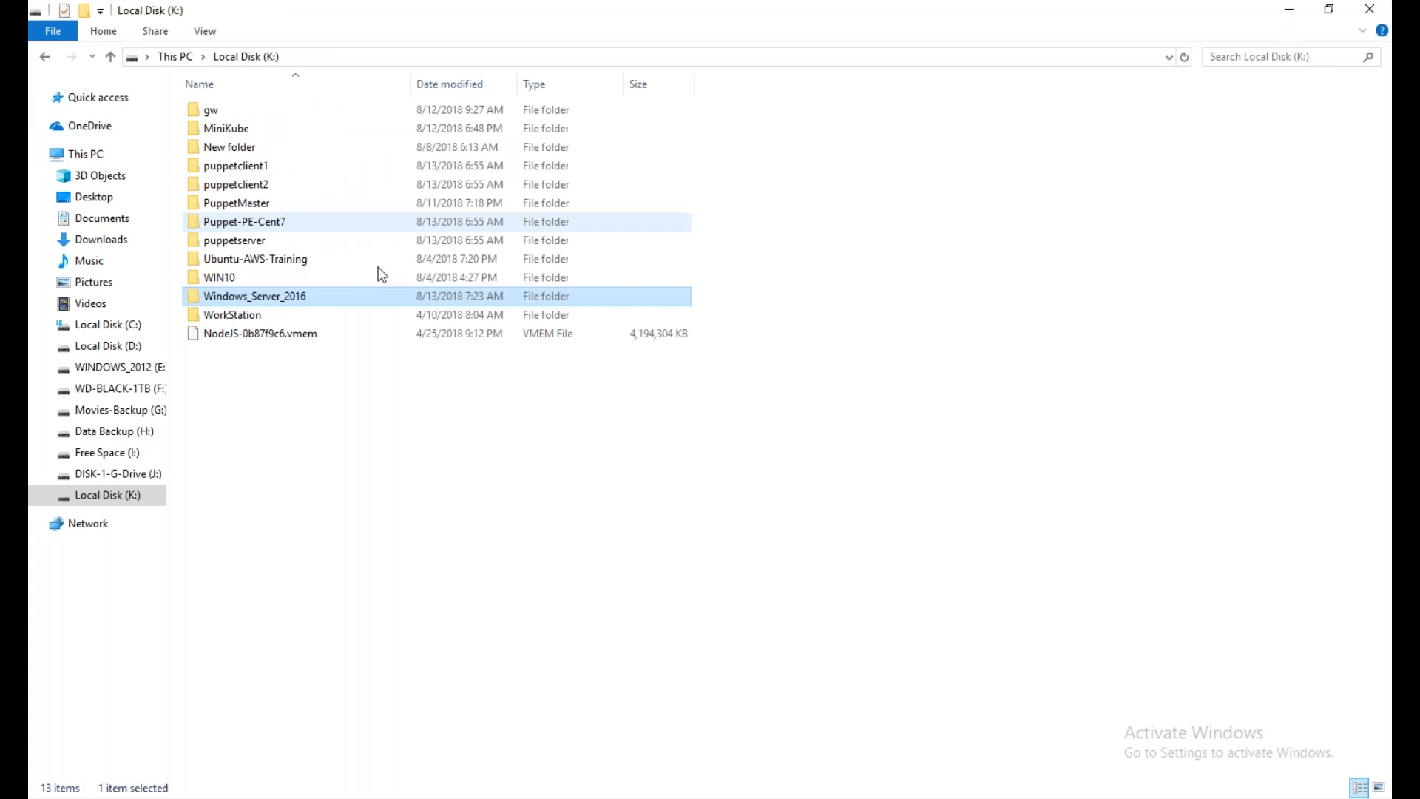
pyautogui.rightClick(237, 396)
pyautogui.moveTo(299, 666)
pyautogui.click(512, 479)
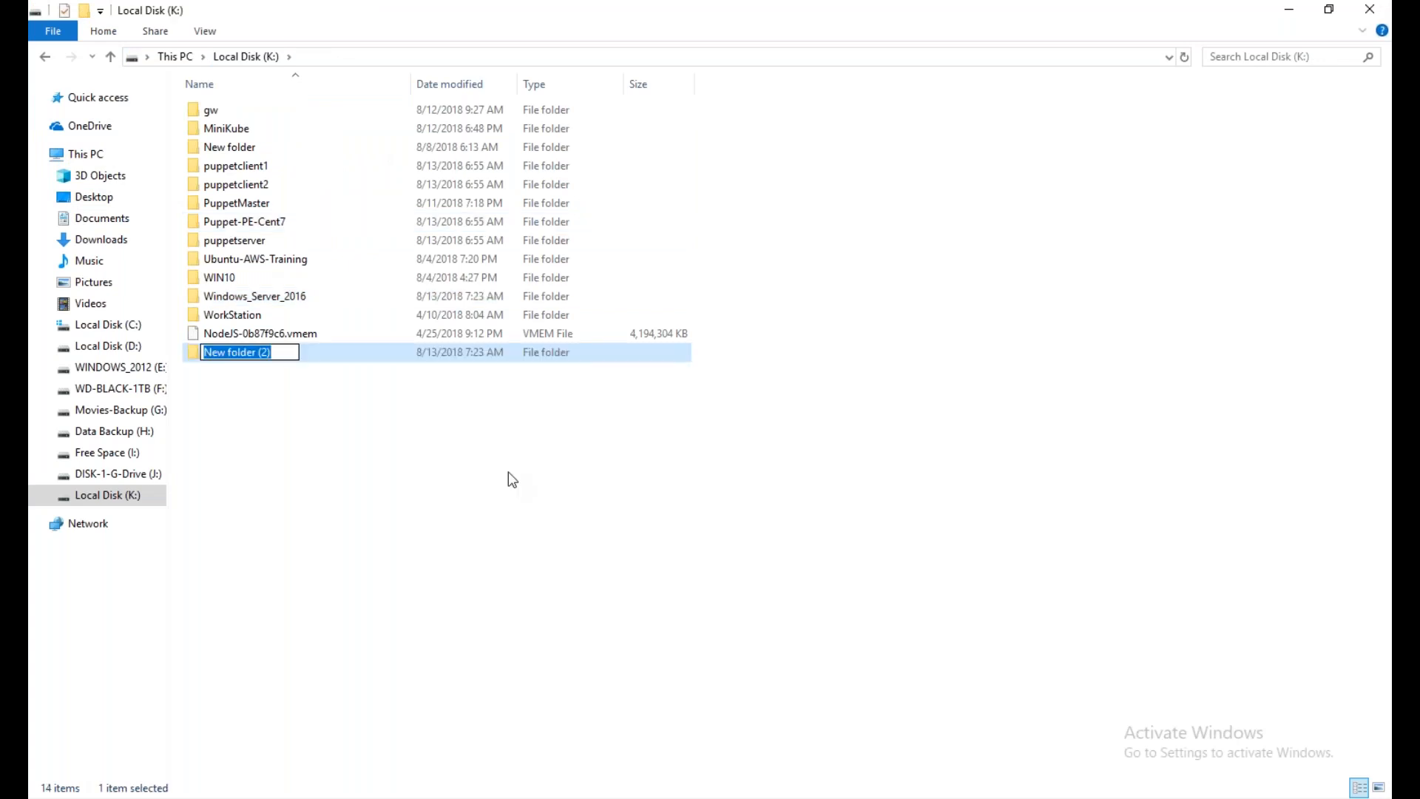
pyautogui.write('Windows1')
pyautogui.press('Return')
pyautogui.press('Return')
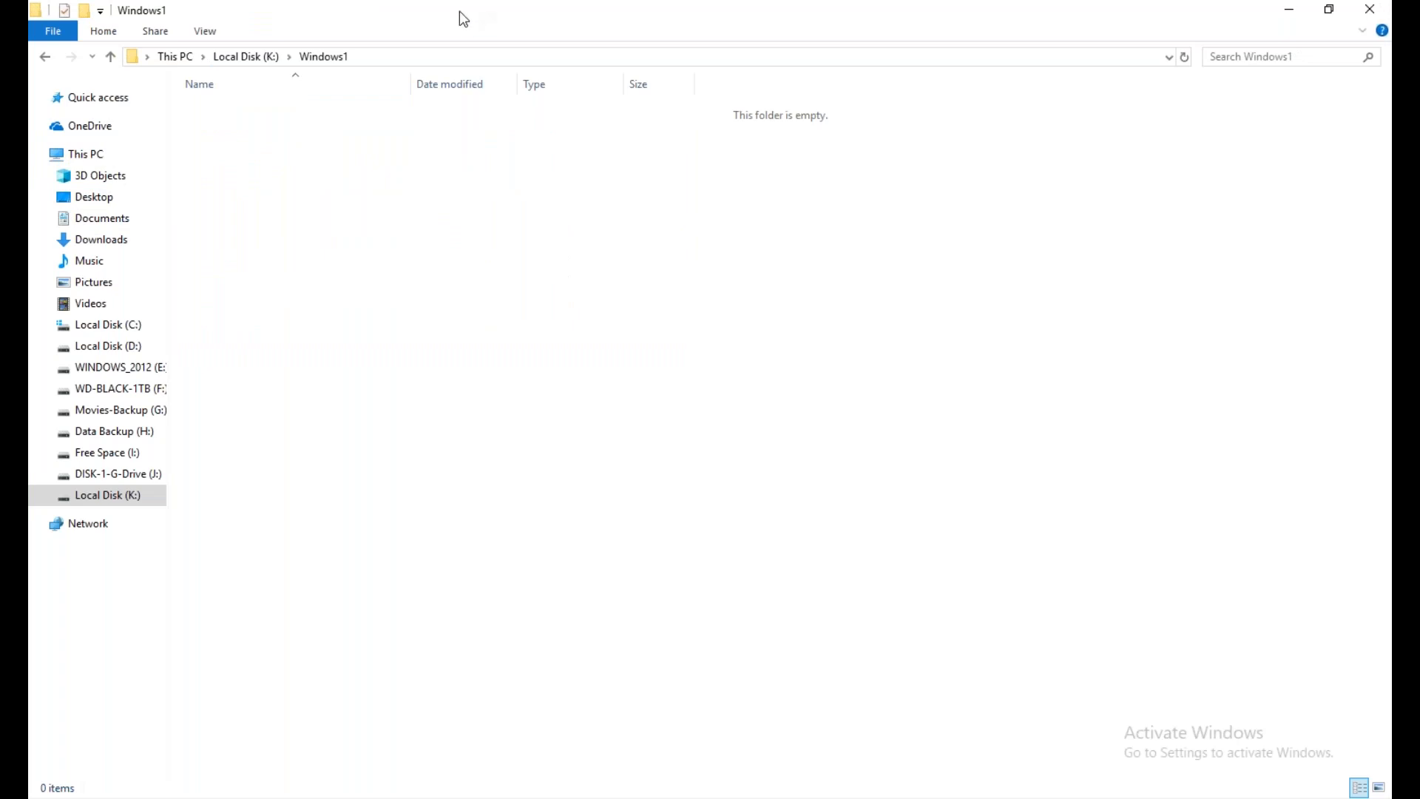
# Open the Windows1 folder, copy its path K:\Windows1 and minimize File Explorer
pyautogui.click(458, 56)
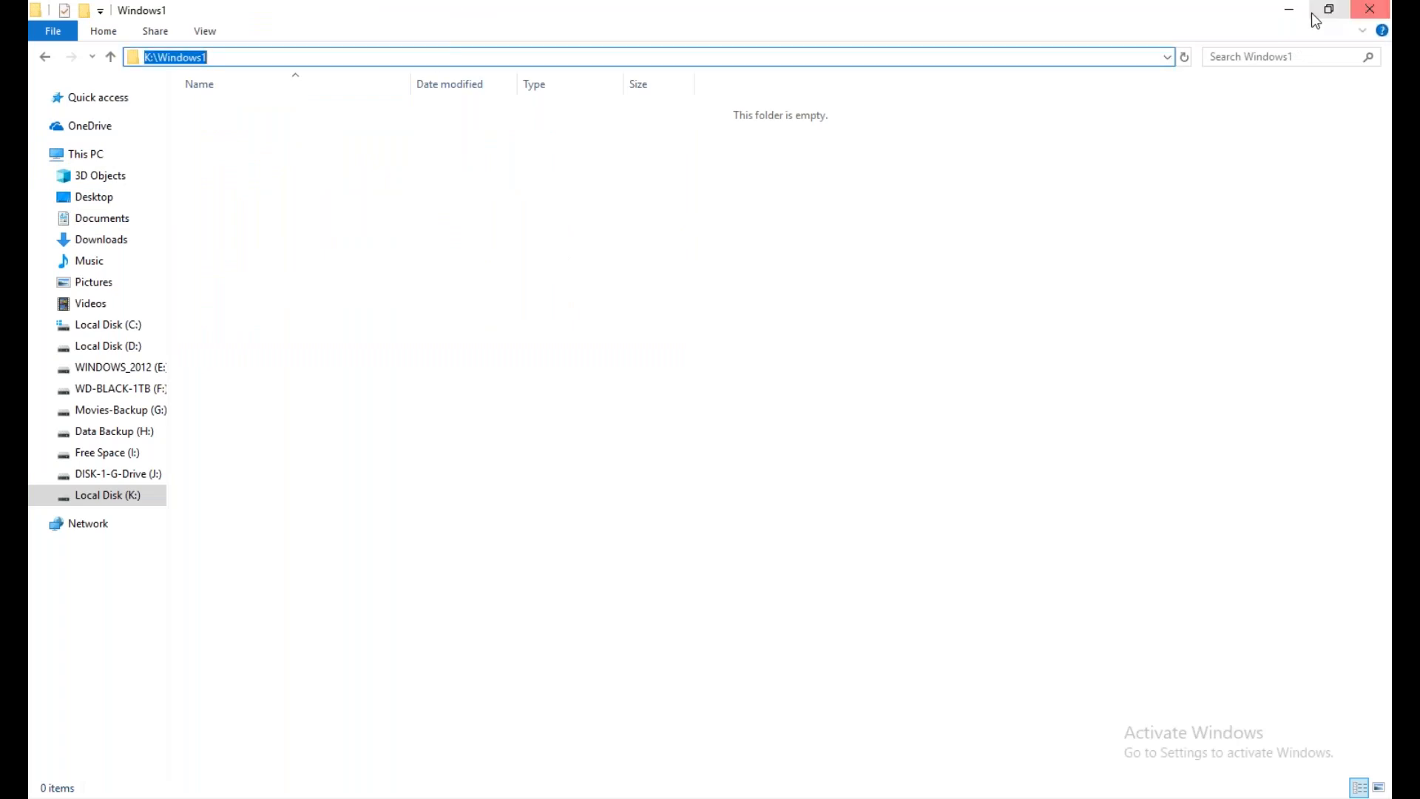
pyautogui.click(1289, 9)
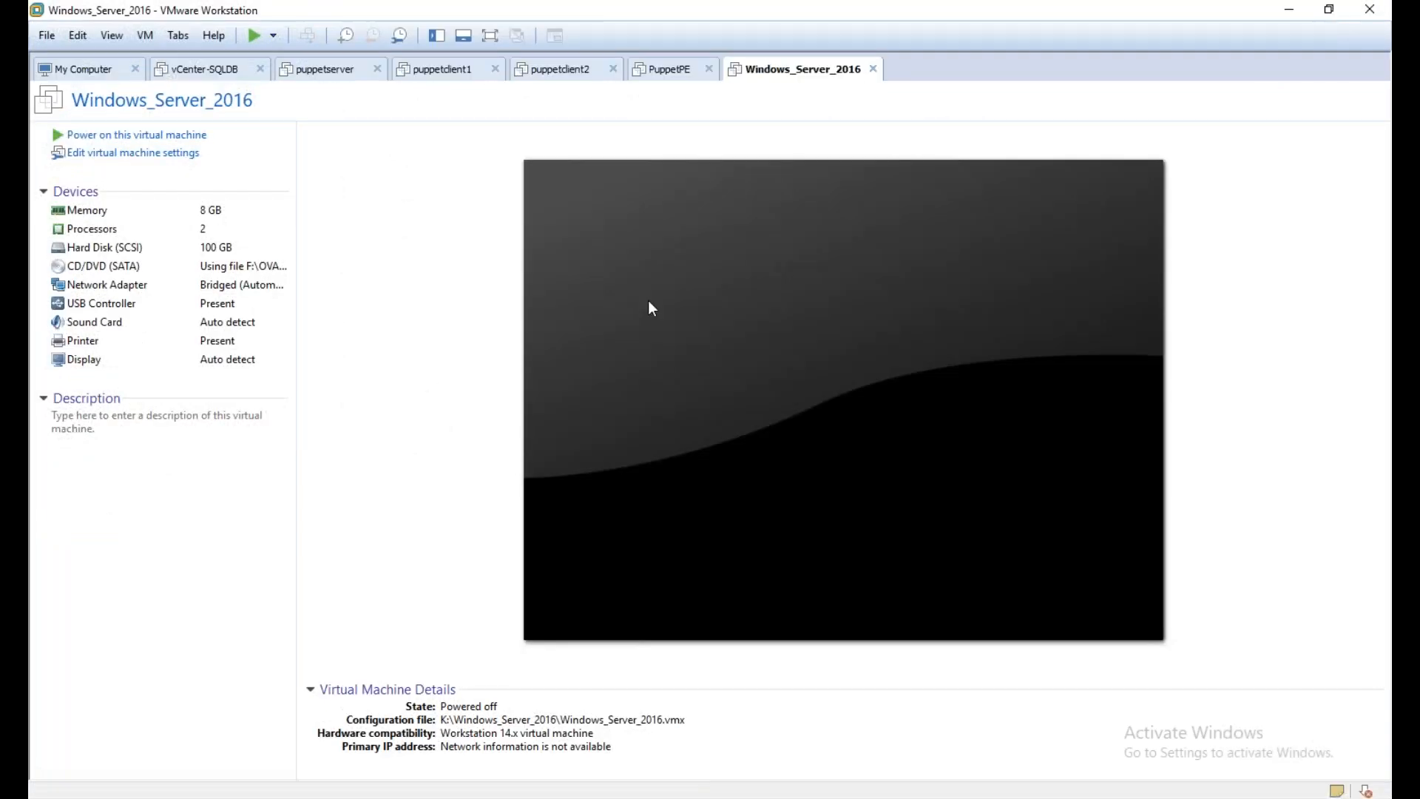
# Start cloning the Windows_Server_2016 virtual machine from its current state, choosing a linked clone
pyautogui.rightClick(783, 72)
pyautogui.moveTo(828, 273)
pyautogui.click(1024, 295)
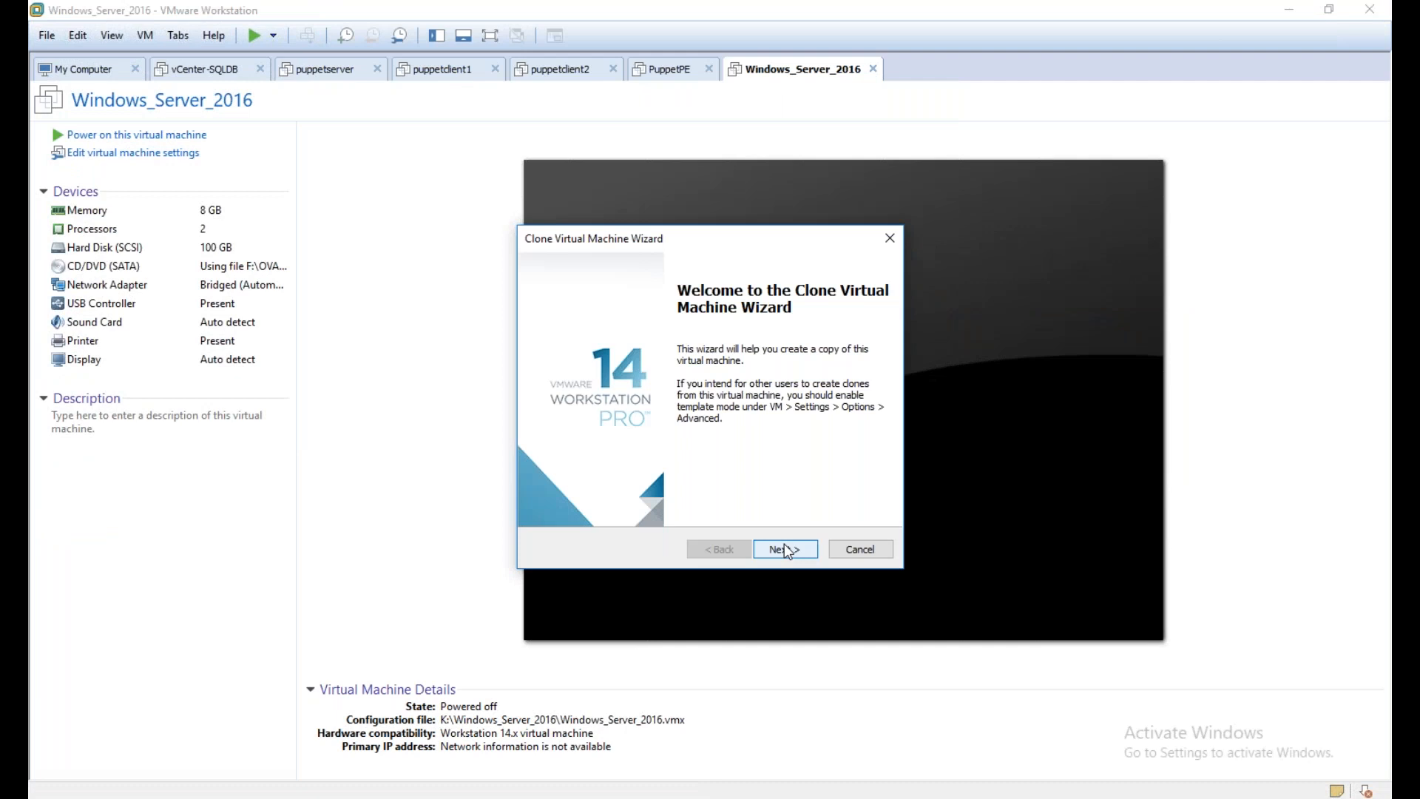
pyautogui.click(784, 549)
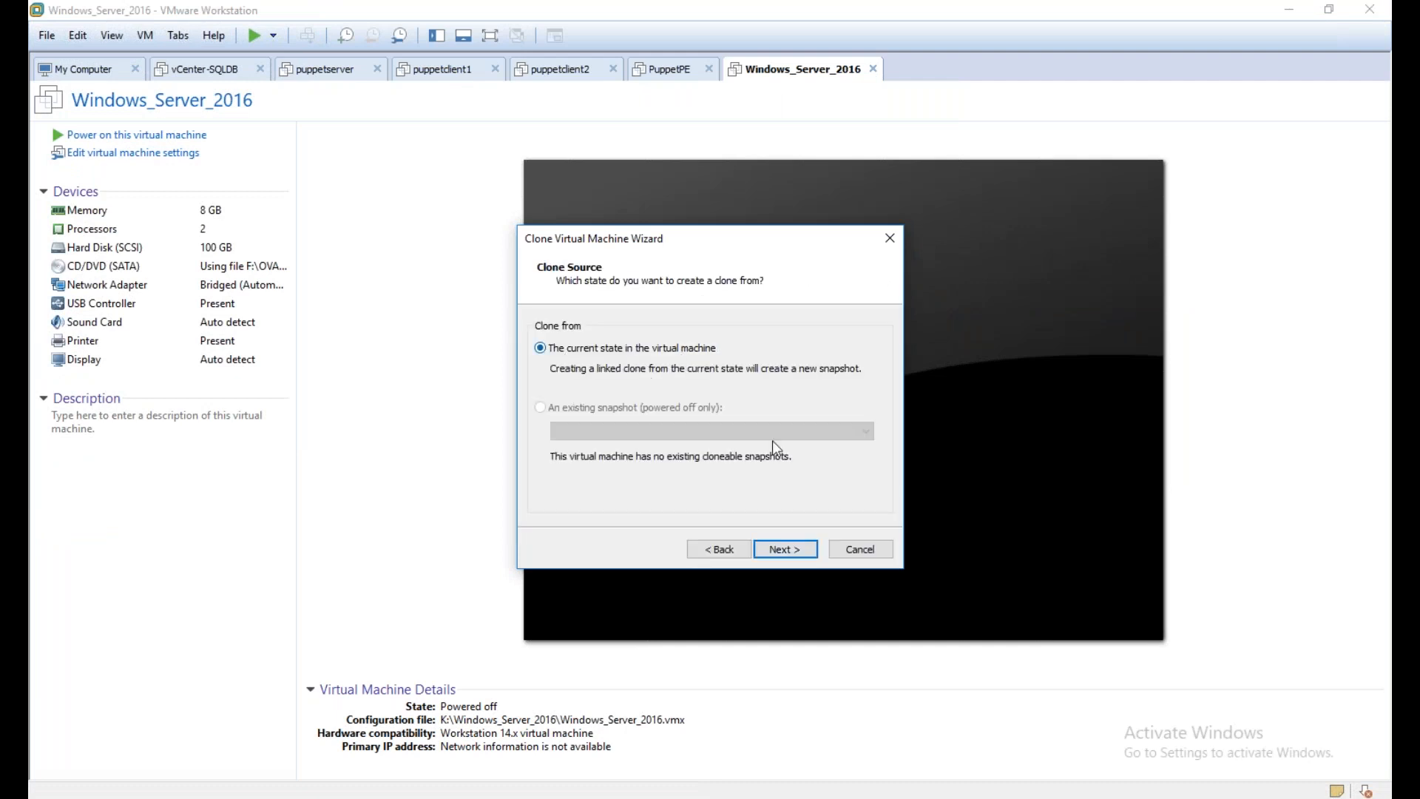
pyautogui.click(781, 549)
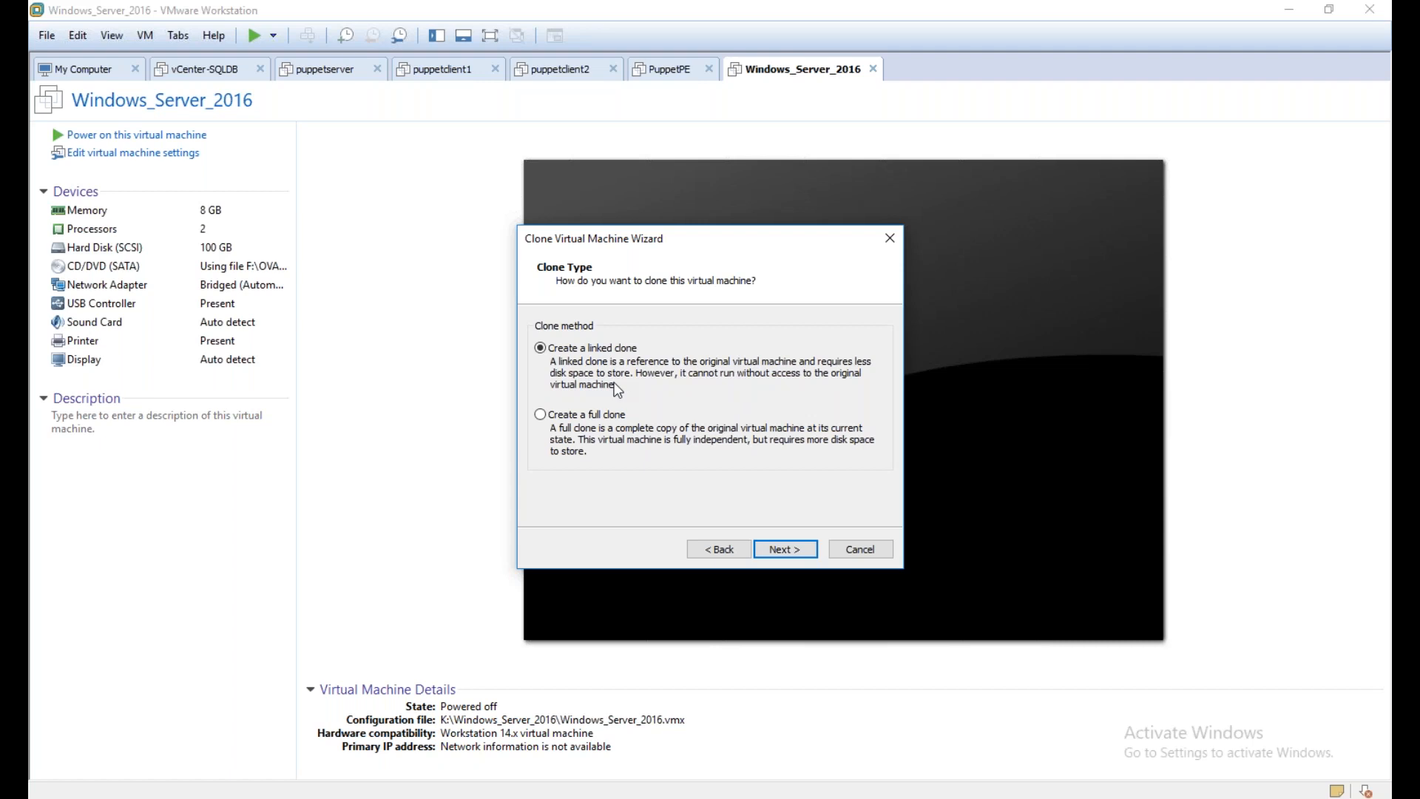
pyautogui.click(594, 416)
pyautogui.click(552, 354)
pyautogui.click(779, 552)
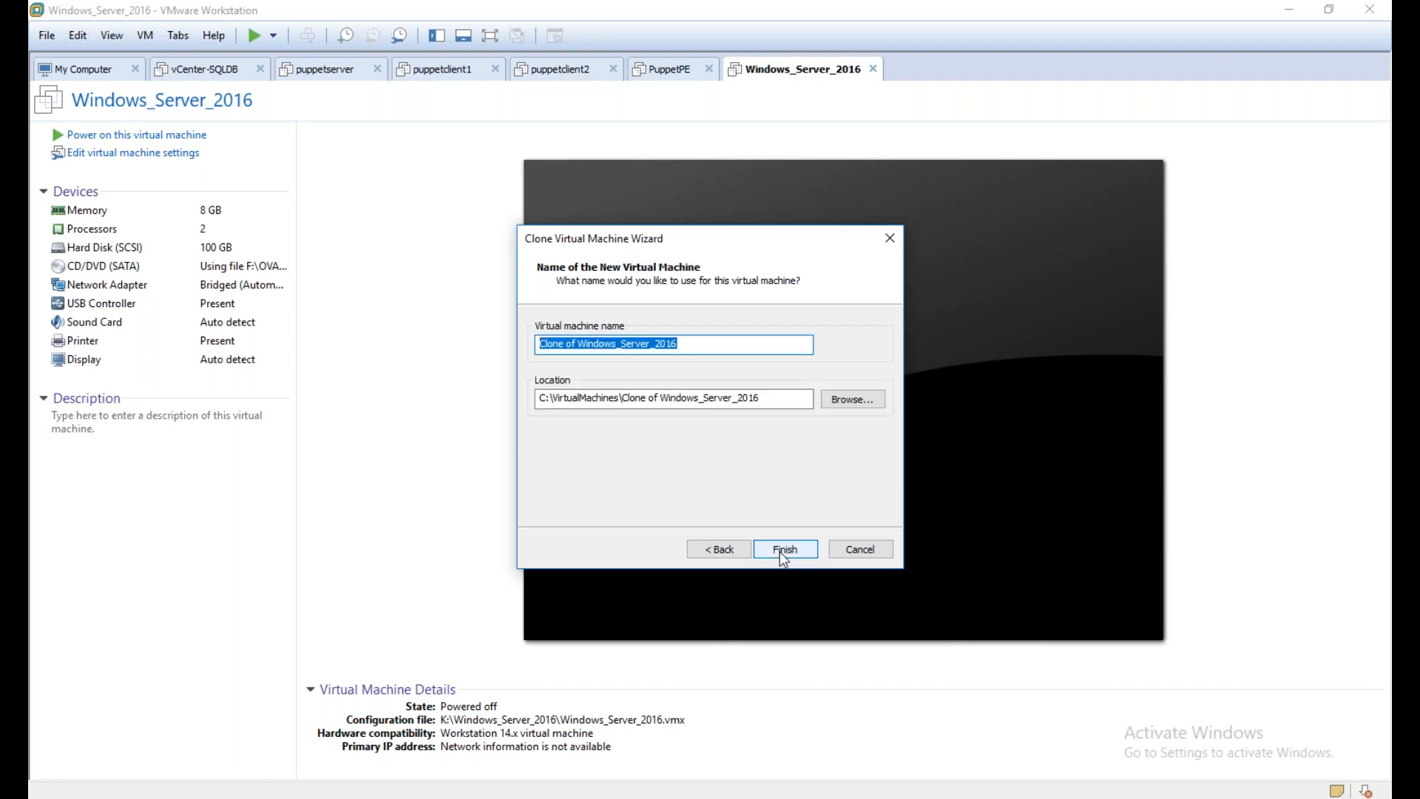
# Set the clone's location to K:\Windows1 and its name to Windows1, and finish the clone wizard
pyautogui.press('Tab')
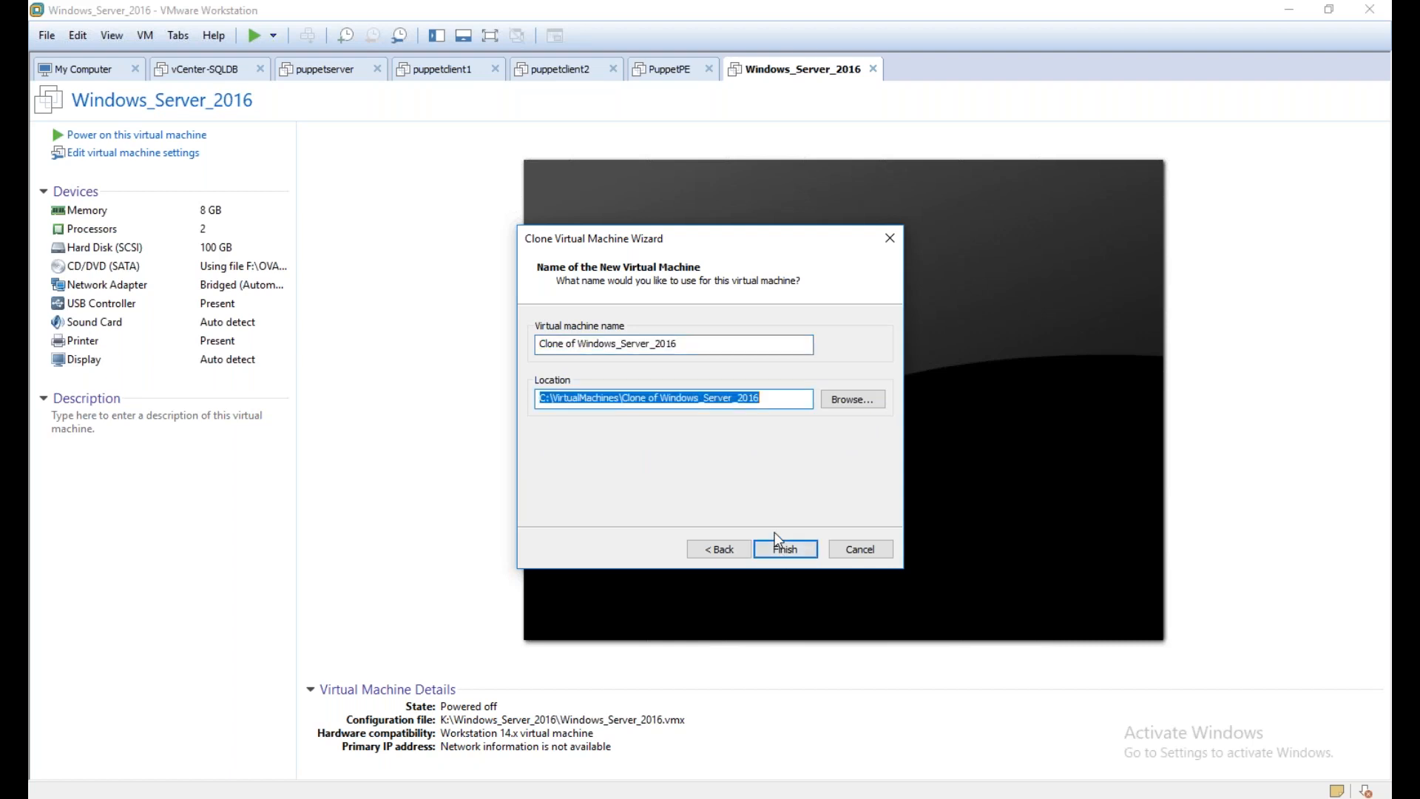
pyautogui.write('K:\\Windows1')
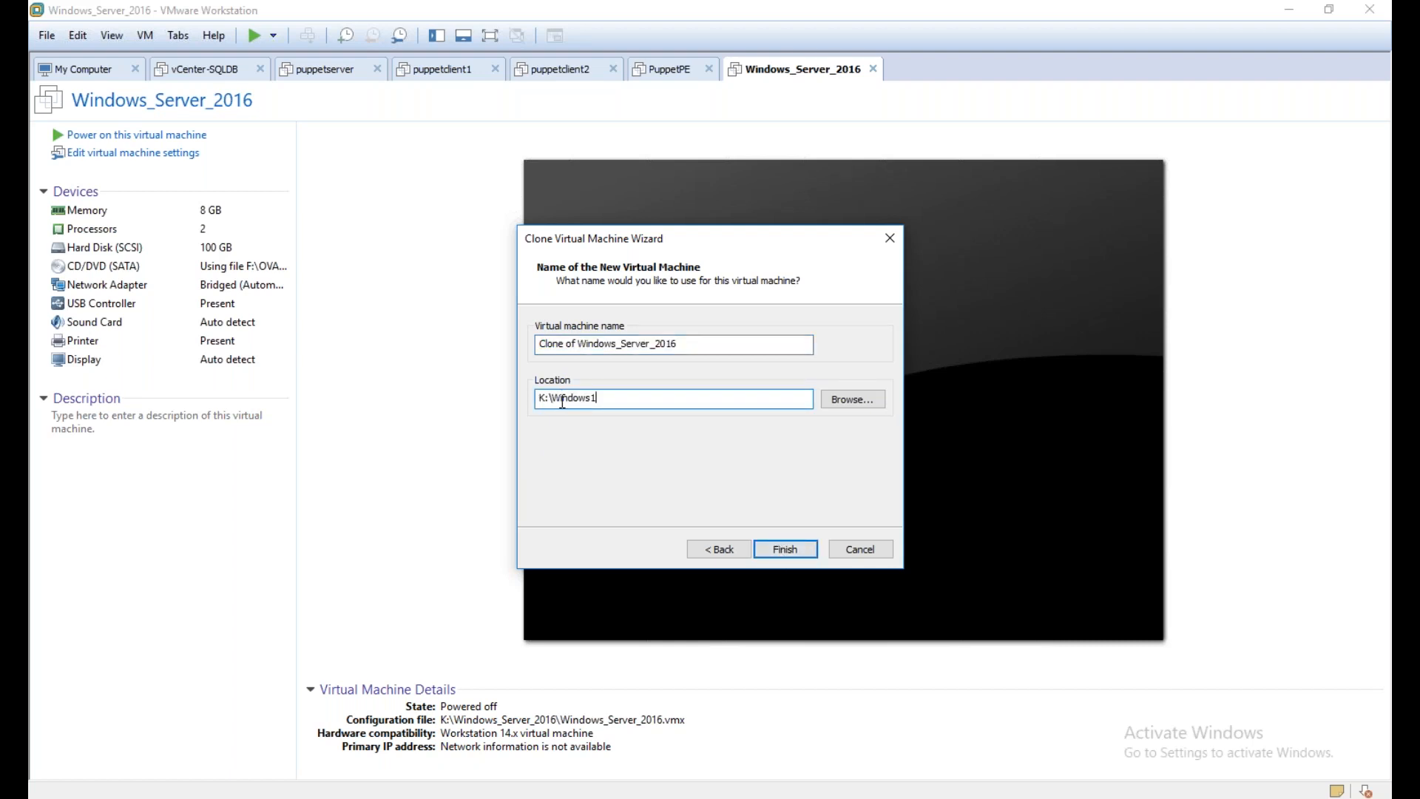
pyautogui.moveTo(551, 398); pyautogui.dragTo(623, 401)
pyautogui.hotkey('ctrl', 'c')
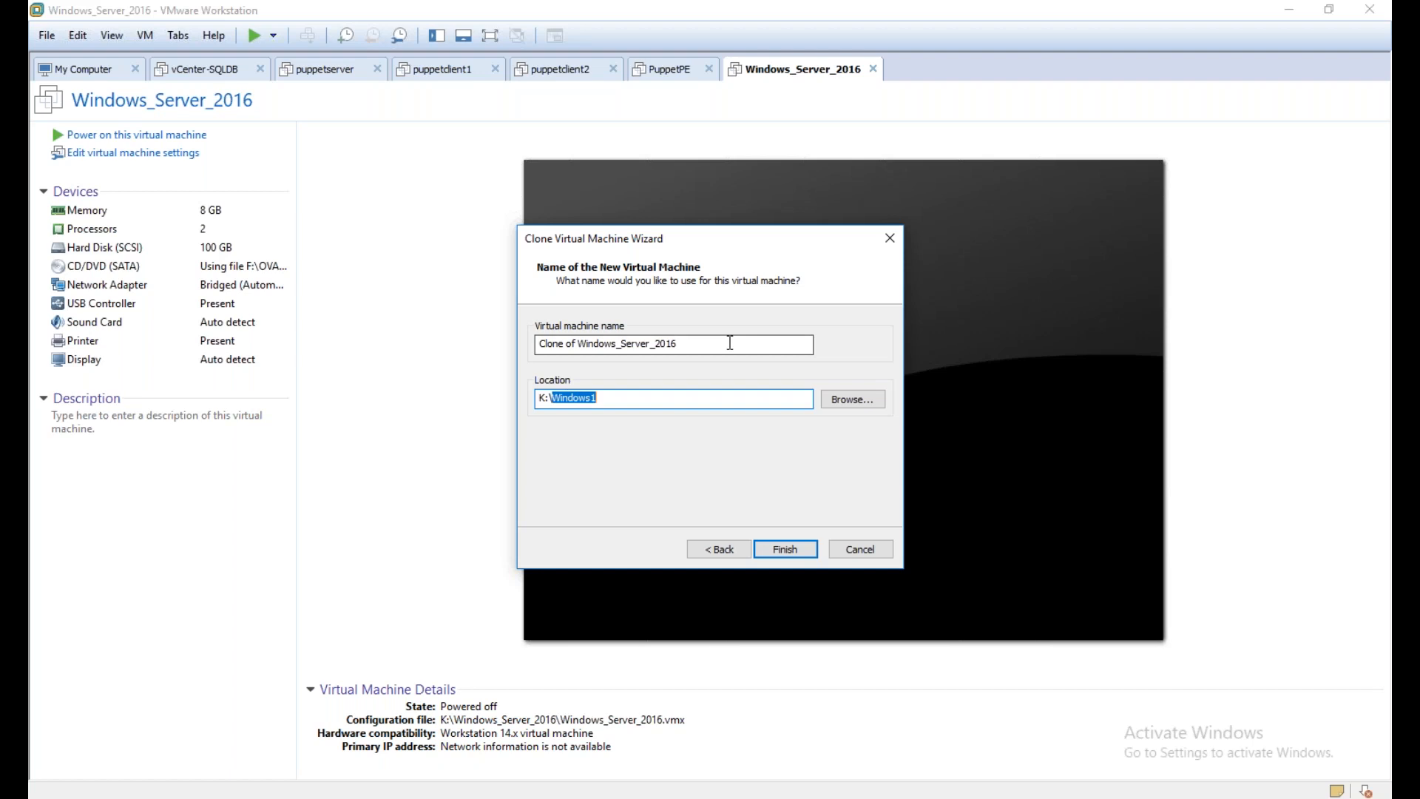
pyautogui.click(705, 345)
pyautogui.hotkey('ctrl', 'a')
pyautogui.hotkey('ctrl', 'v')
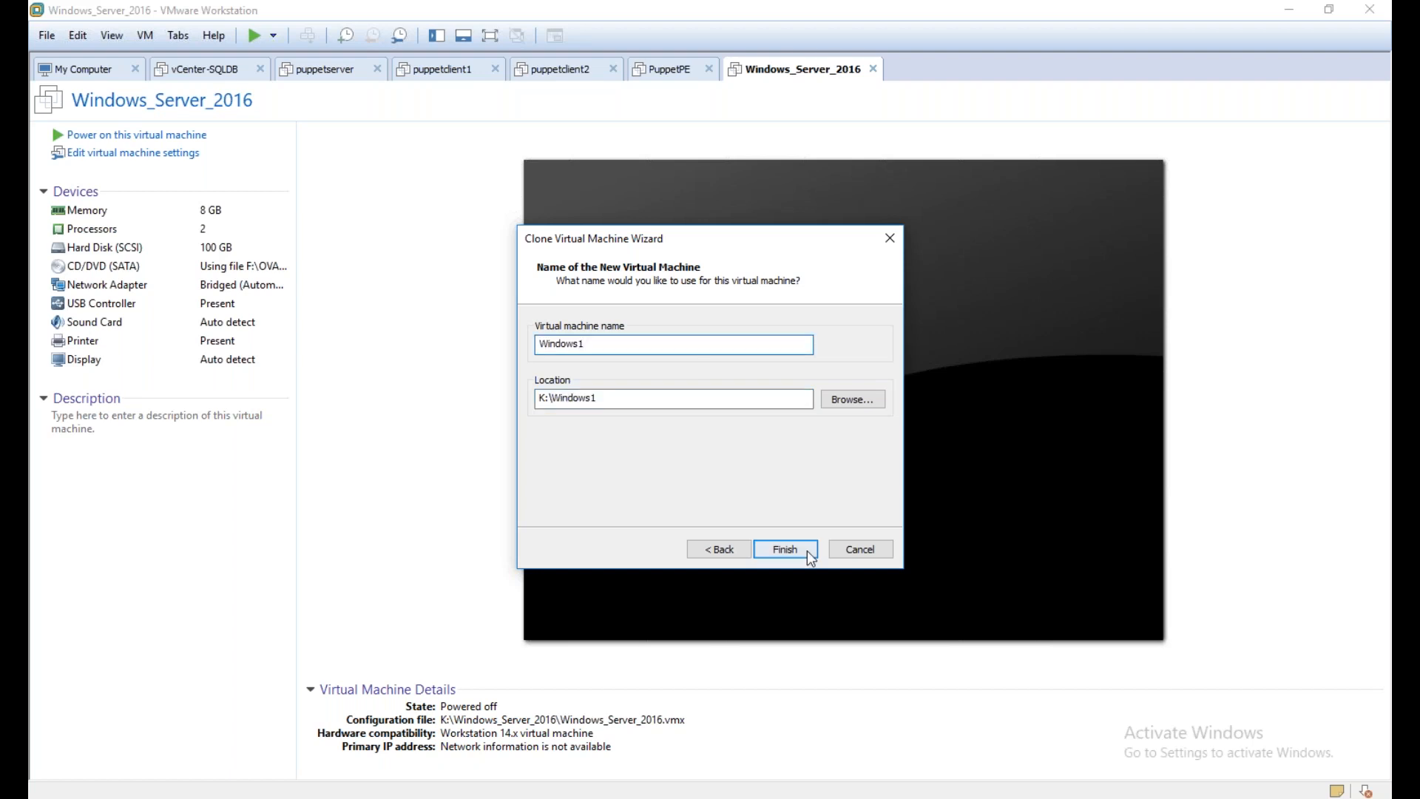
pyautogui.click(806, 551)
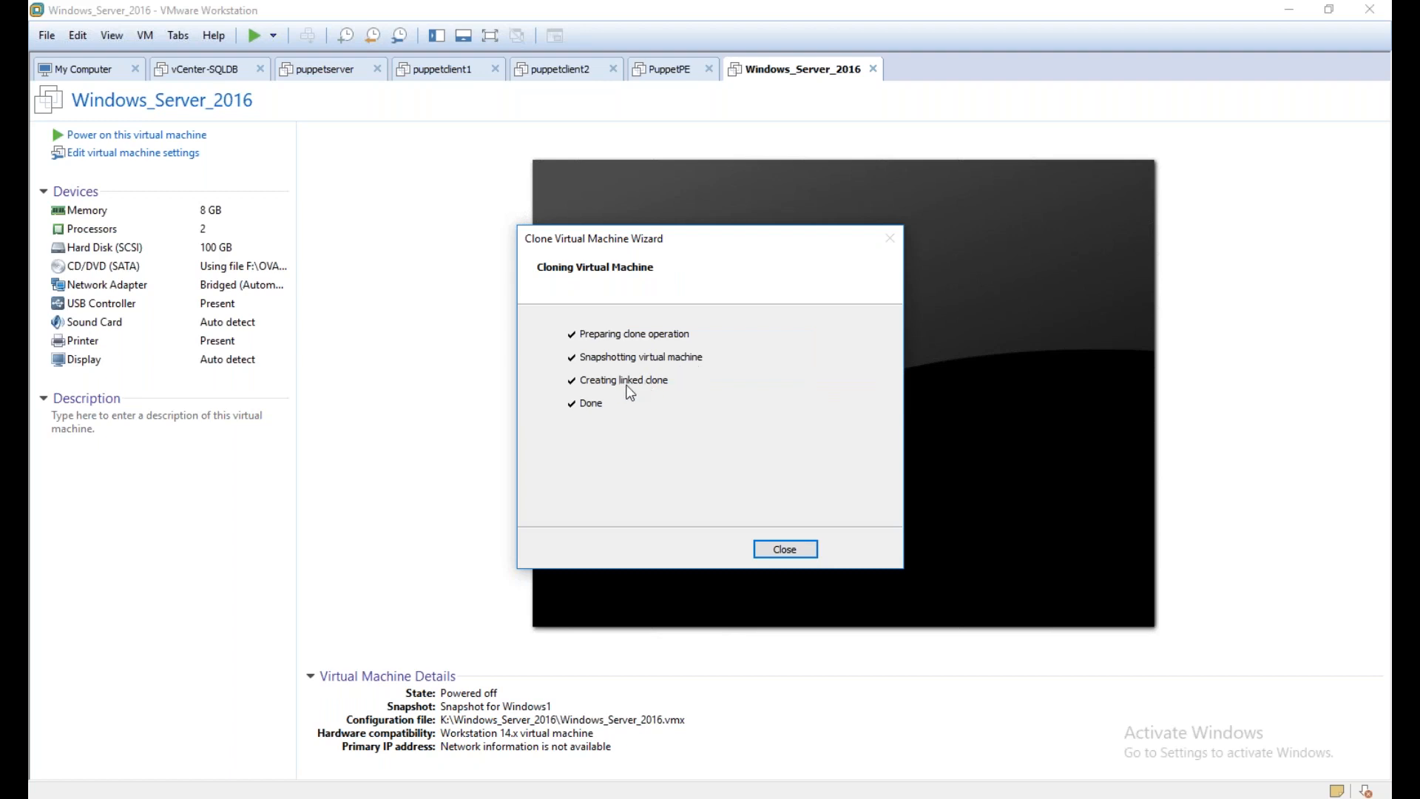
pyautogui.click(776, 551)
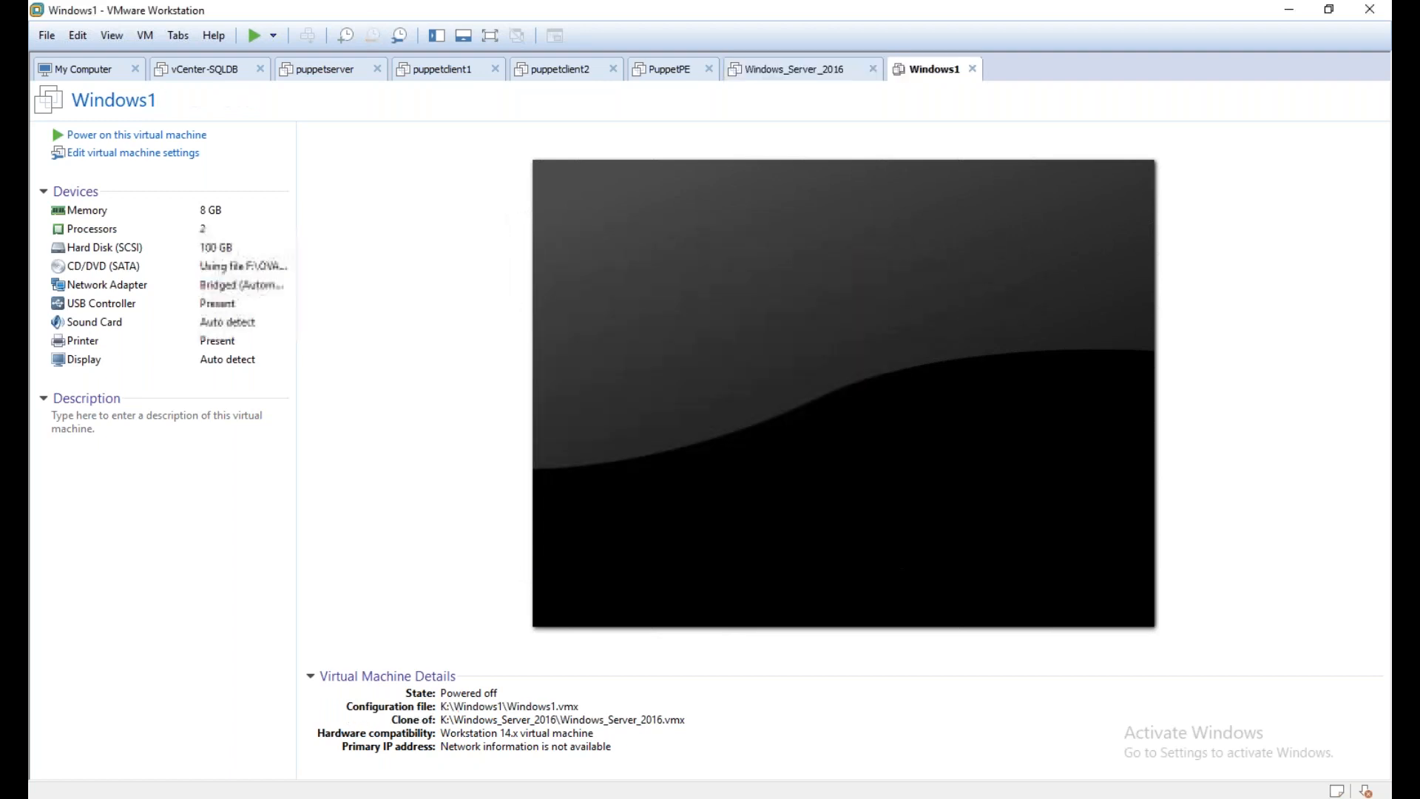
# Compare the summary pages of the Windows_Server_2016 virtual machine and its Windows1 clone
pyautogui.click(803, 70)
pyautogui.click(924, 71)
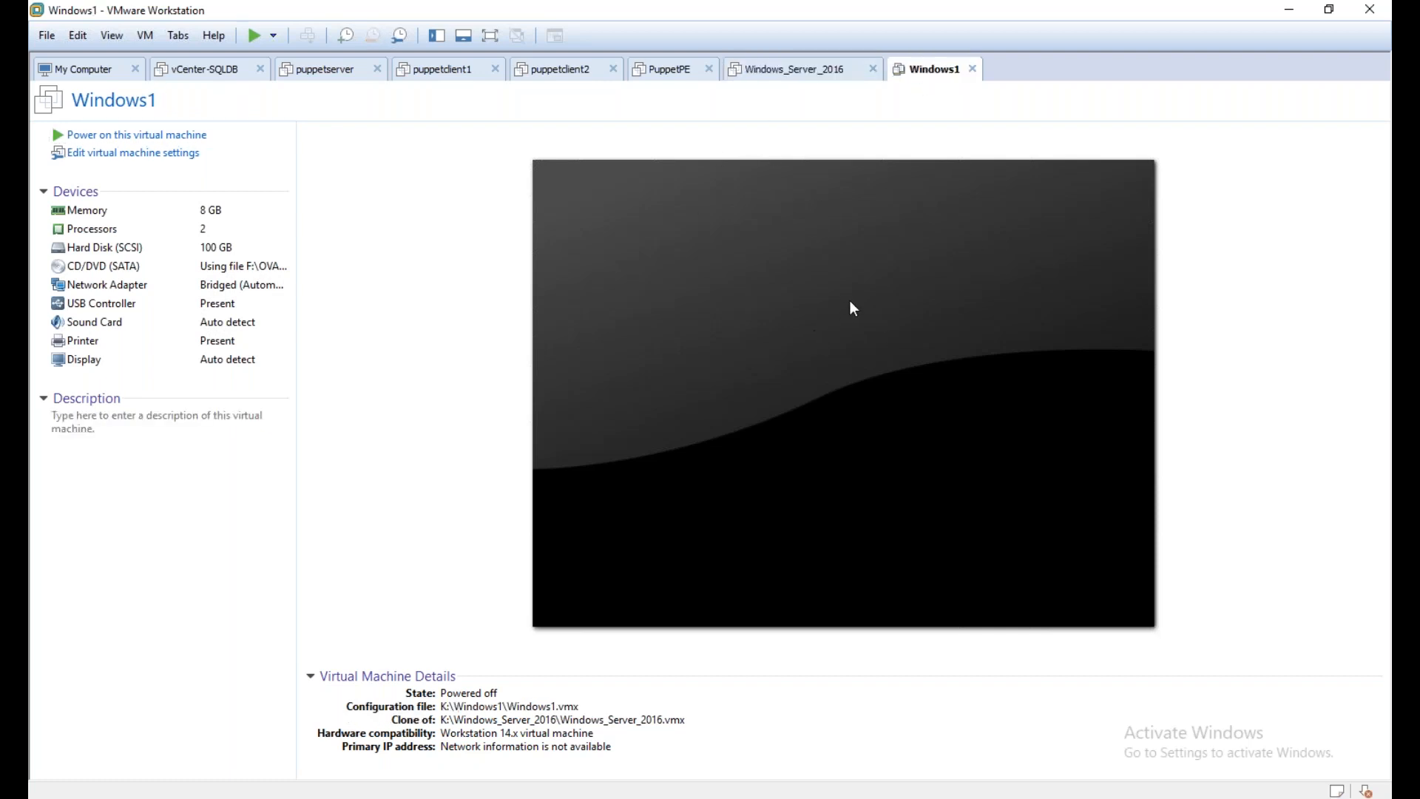
pyautogui.click(841, 77)
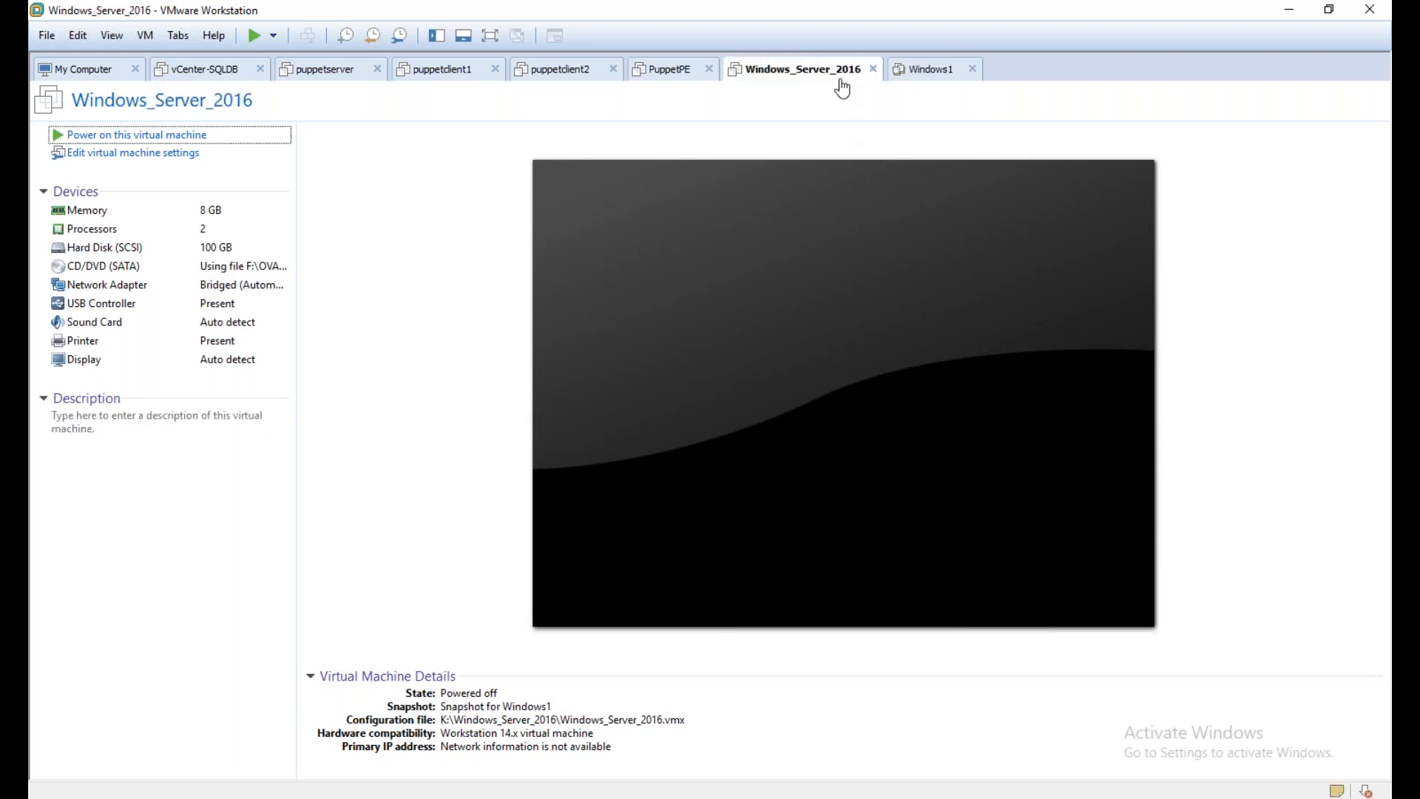
pyautogui.click(918, 77)
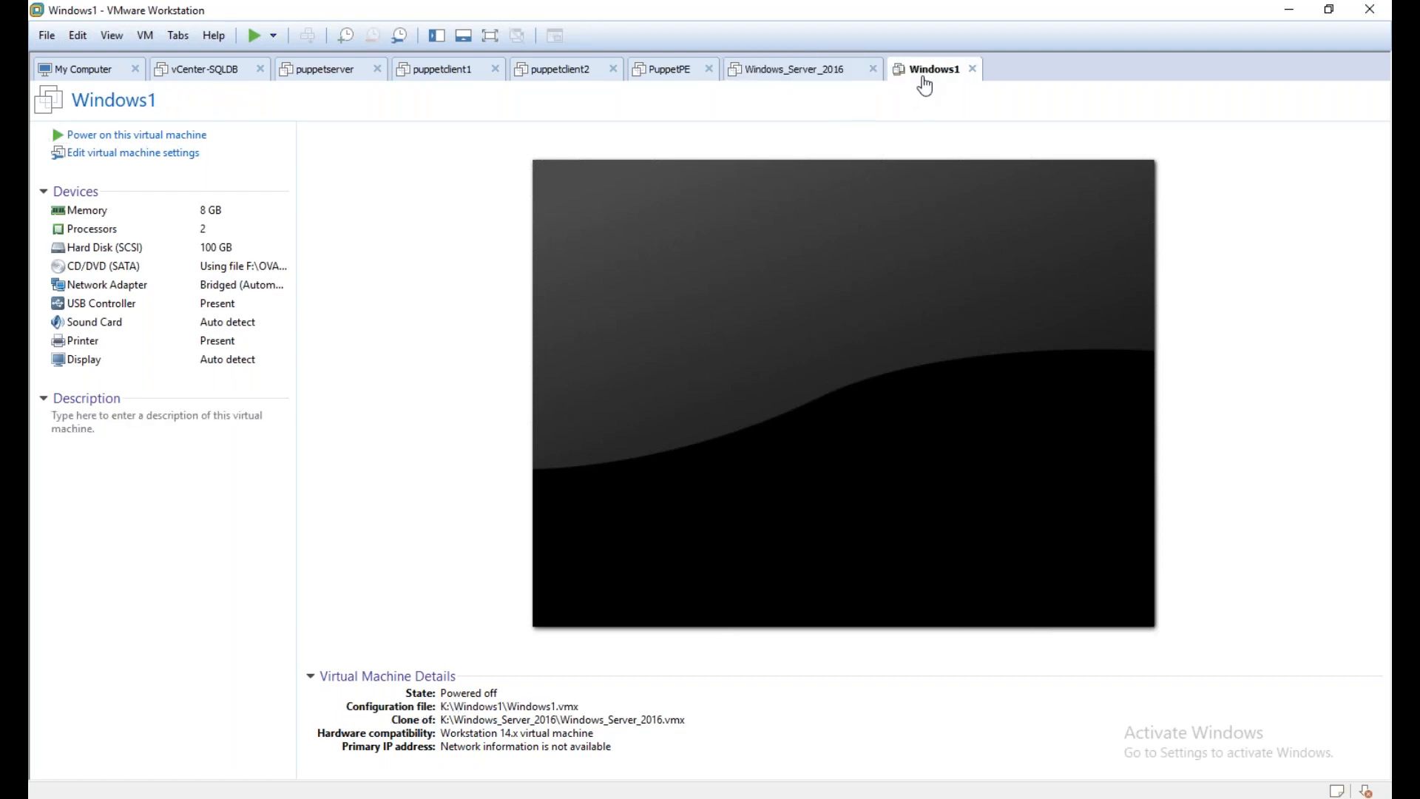
# Set the memory of the Windows1 virtual machine to 4 GB (4096 MB) in its settings
pyautogui.click(108, 153)
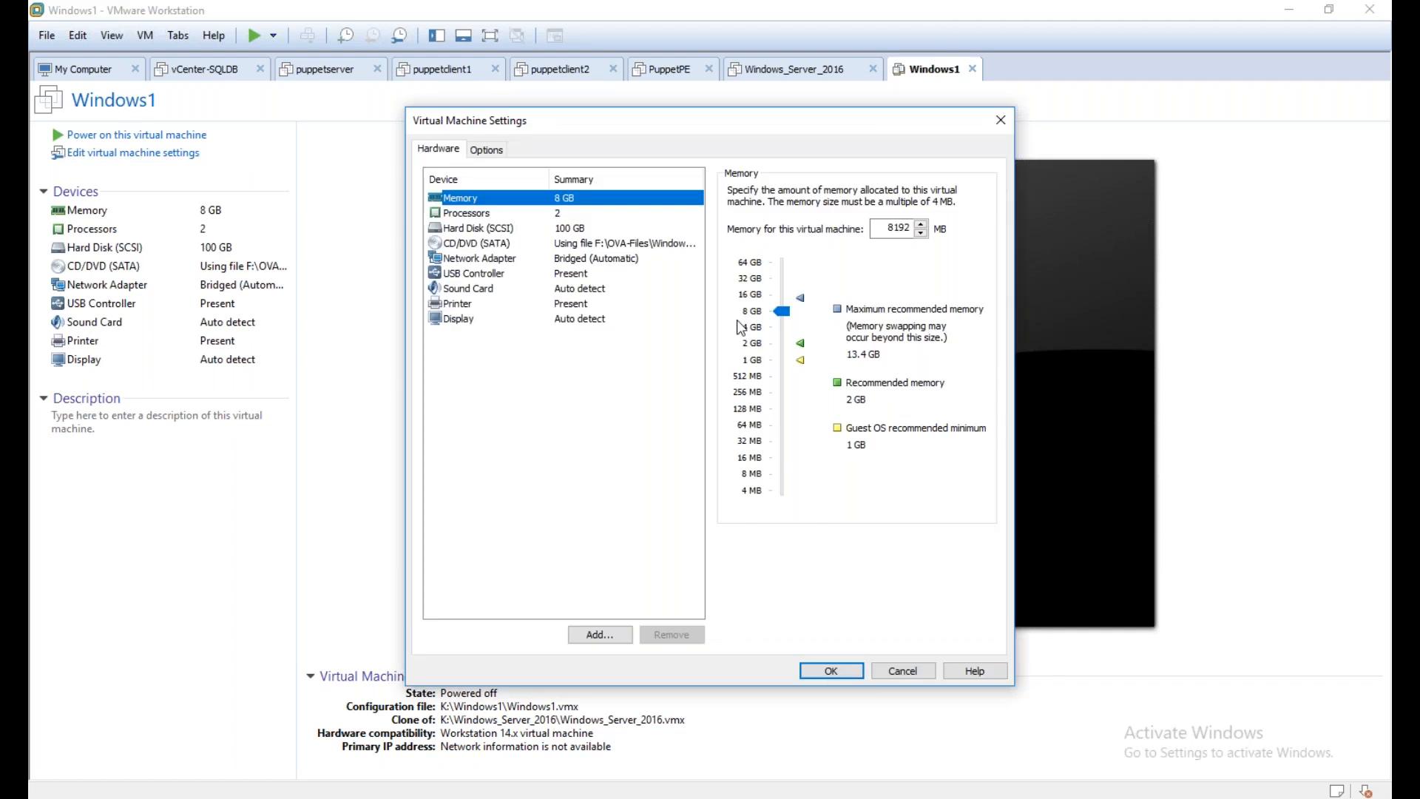
pyautogui.click(740, 328)
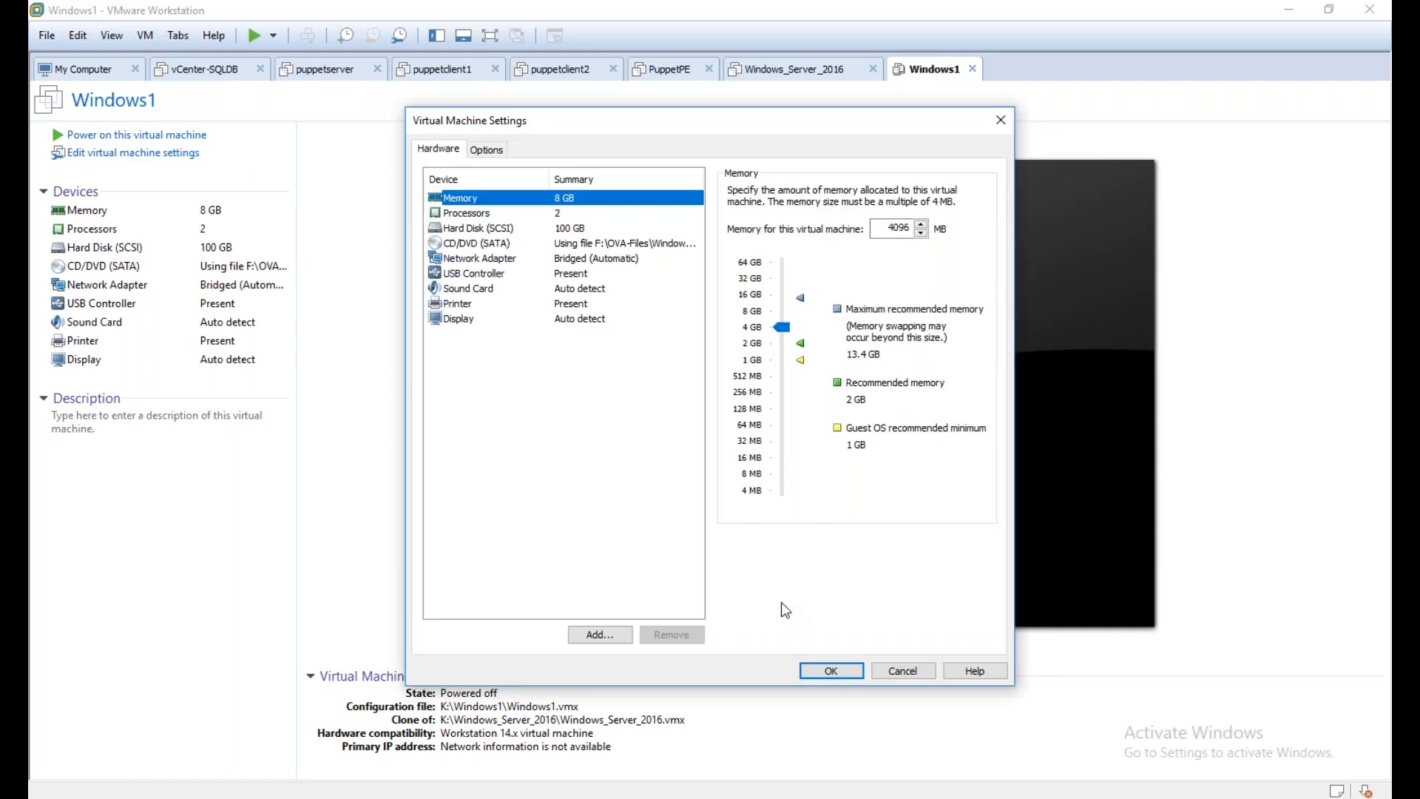
pyautogui.click(829, 671)
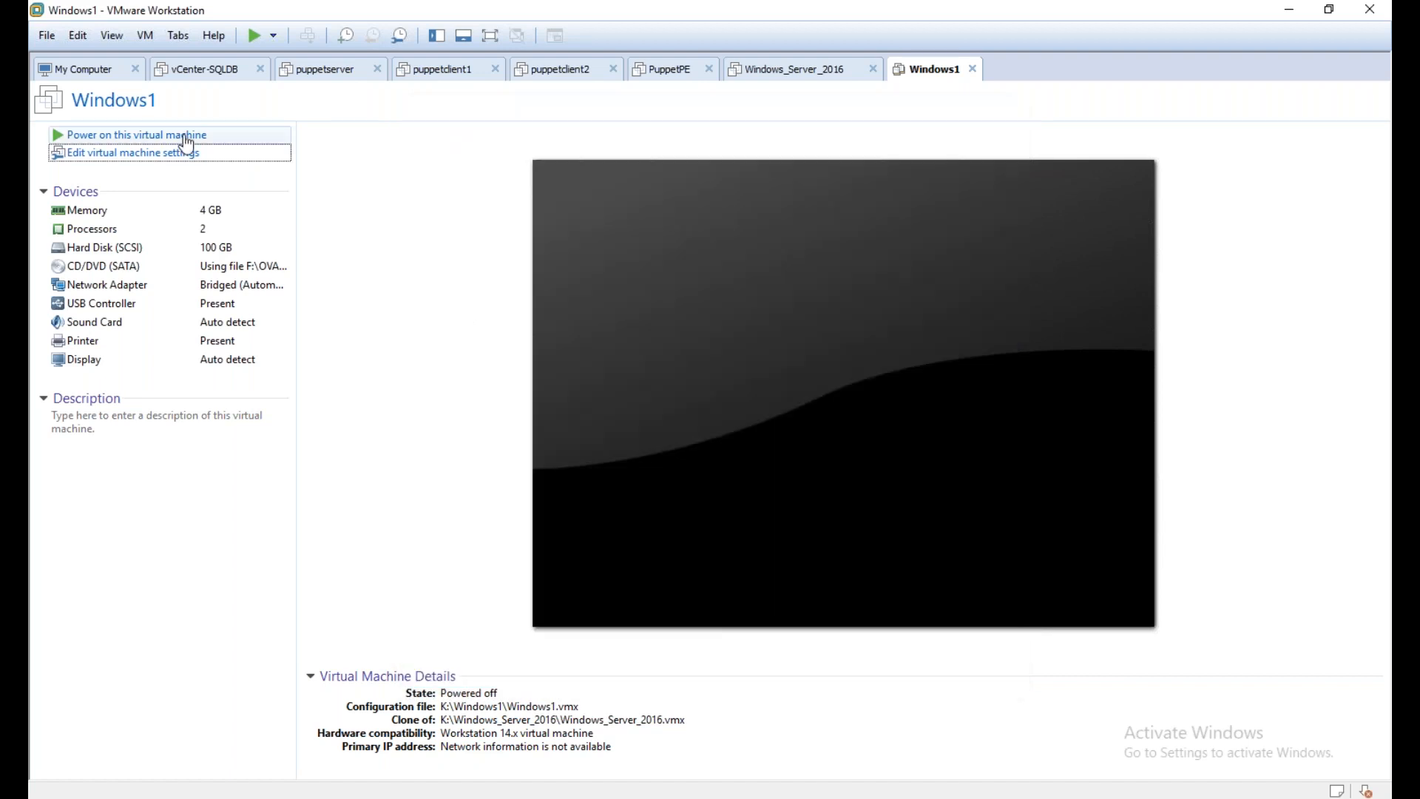
# Power on the Windows1 virtual machine and sign in as Administrator with the account password
pyautogui.click(186, 137)
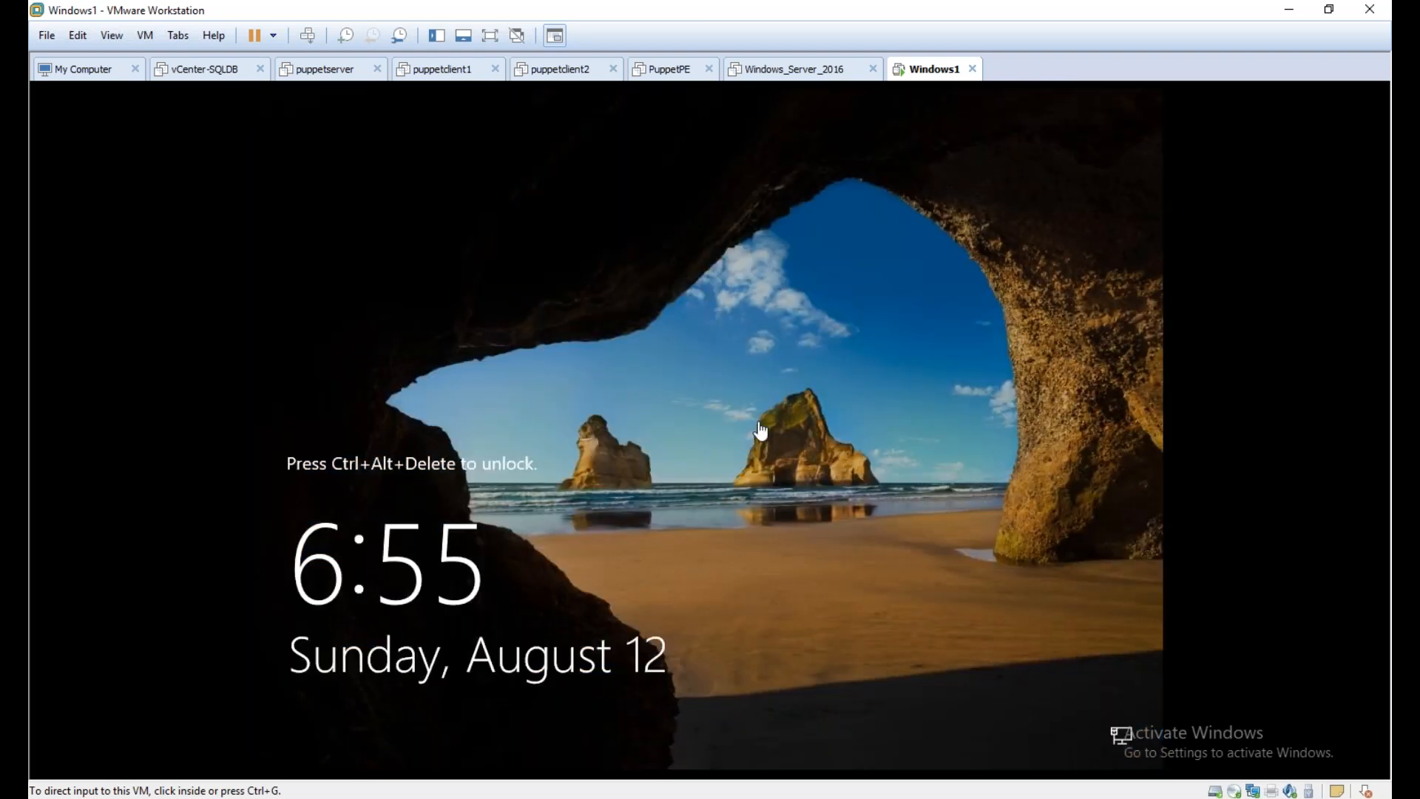
pyautogui.click(761, 430)
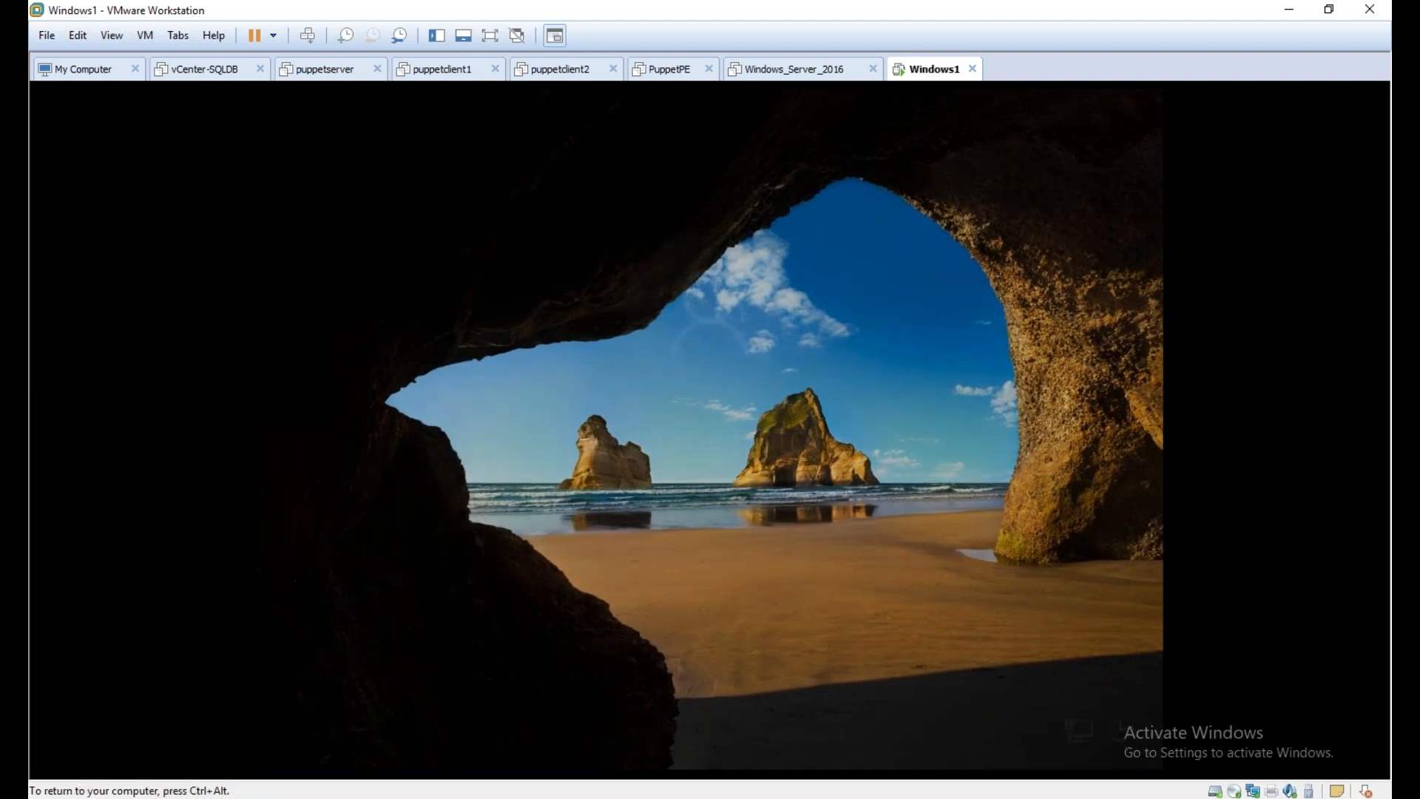
pyautogui.write('********')
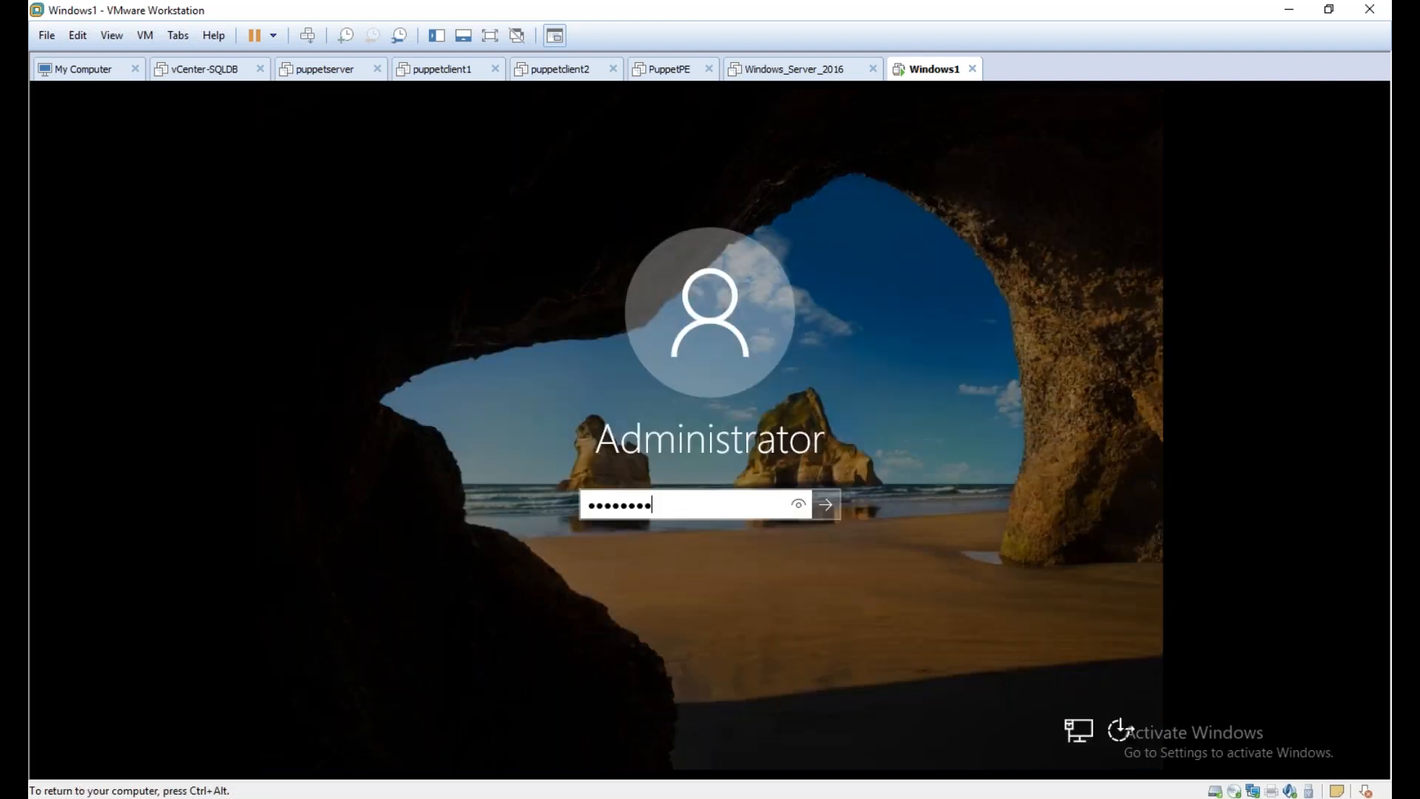
pyautogui.press('Return')
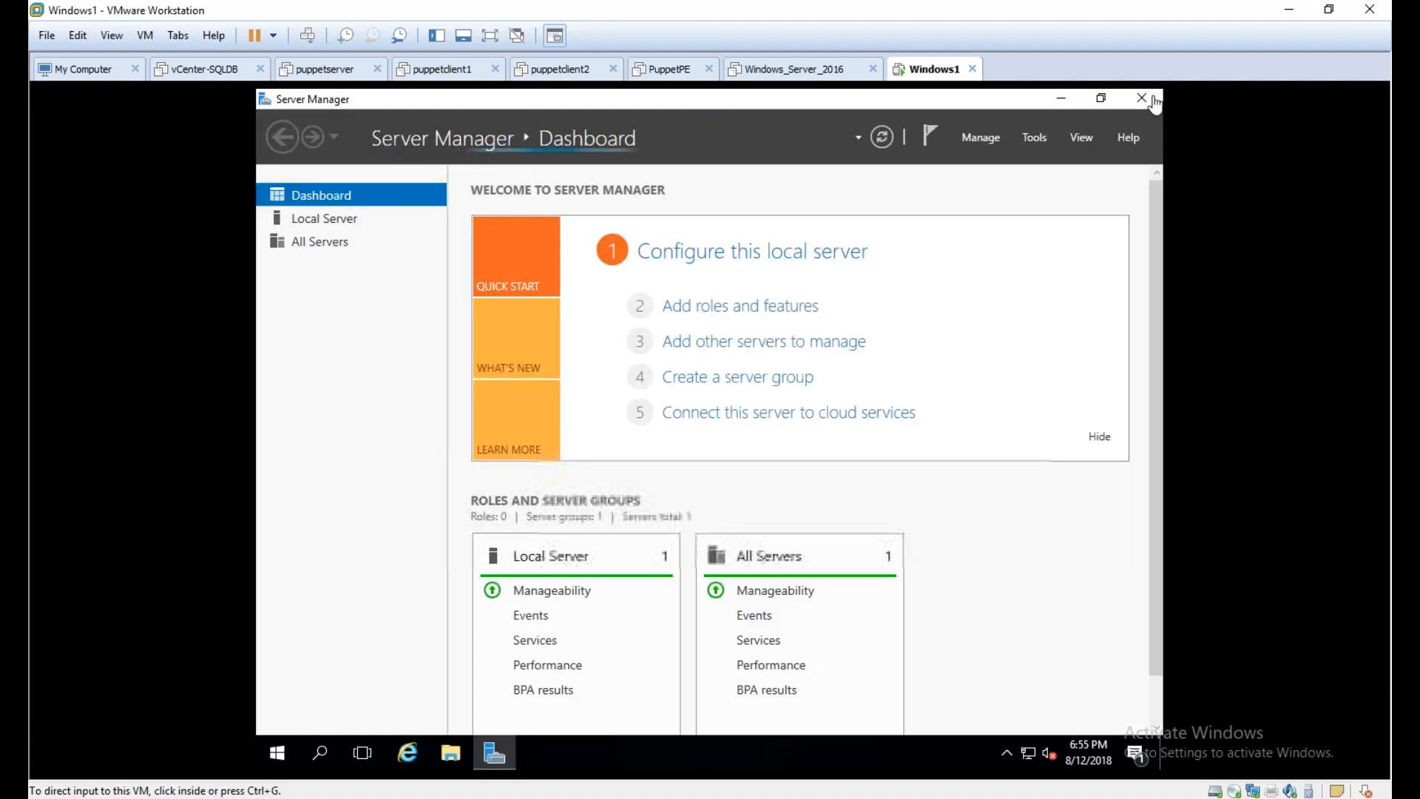
# Display the Local Server properties in Server Manager on Windows1
pyautogui.click(295, 229)
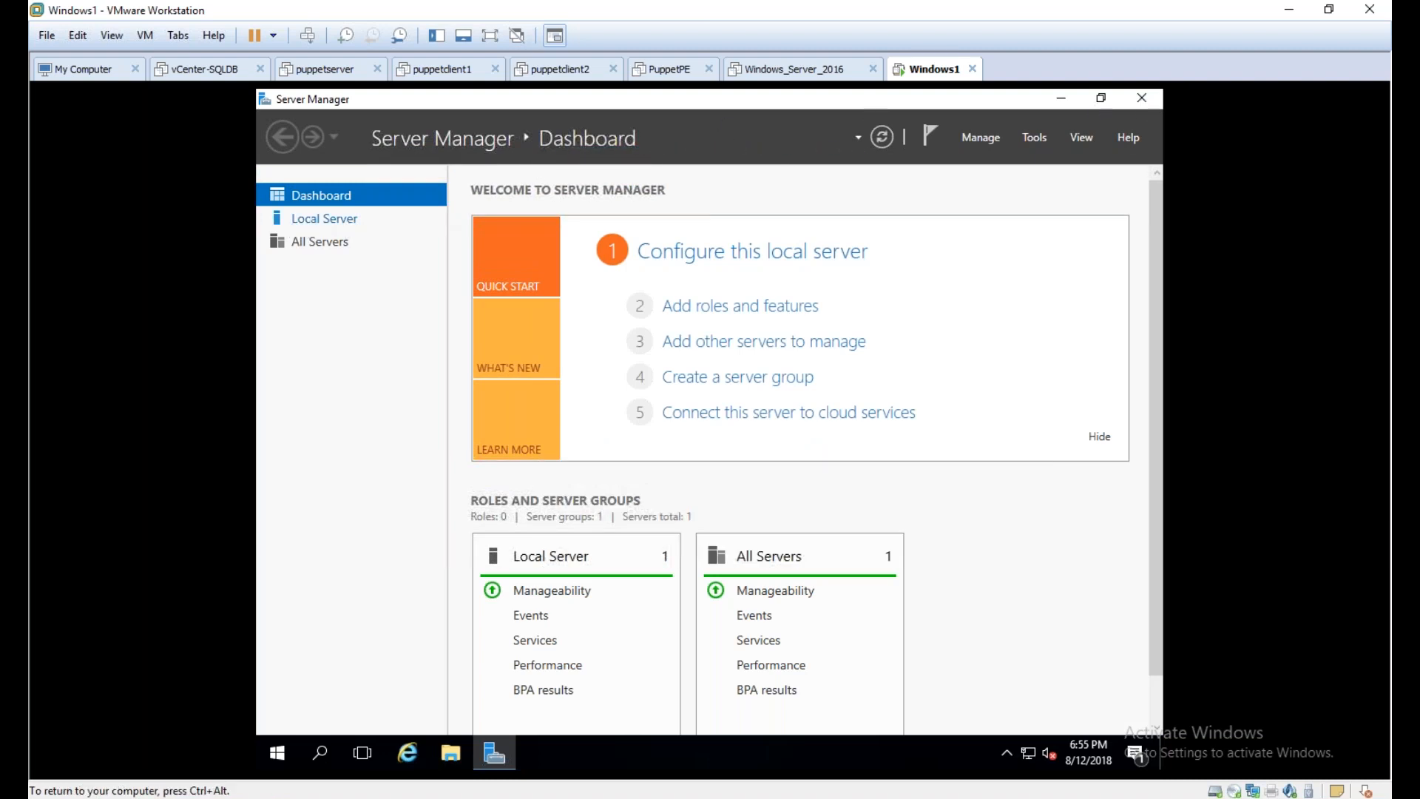
pyautogui.click(317, 220)
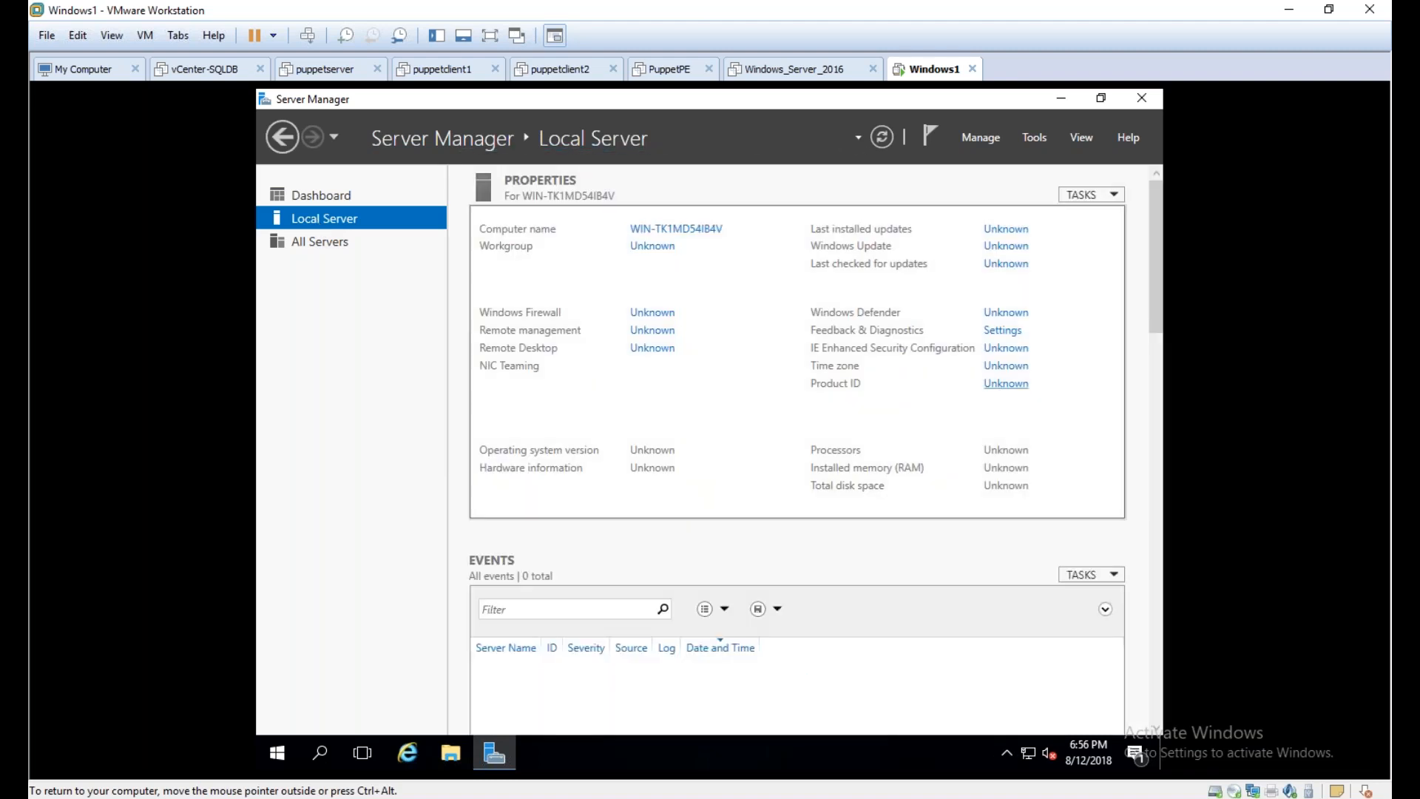
# Turn off IE Enhanced Security Configuration for both Administrators and Users on the local server
pyautogui.moveTo(870, 508); pyautogui.dragTo(1013, 522)
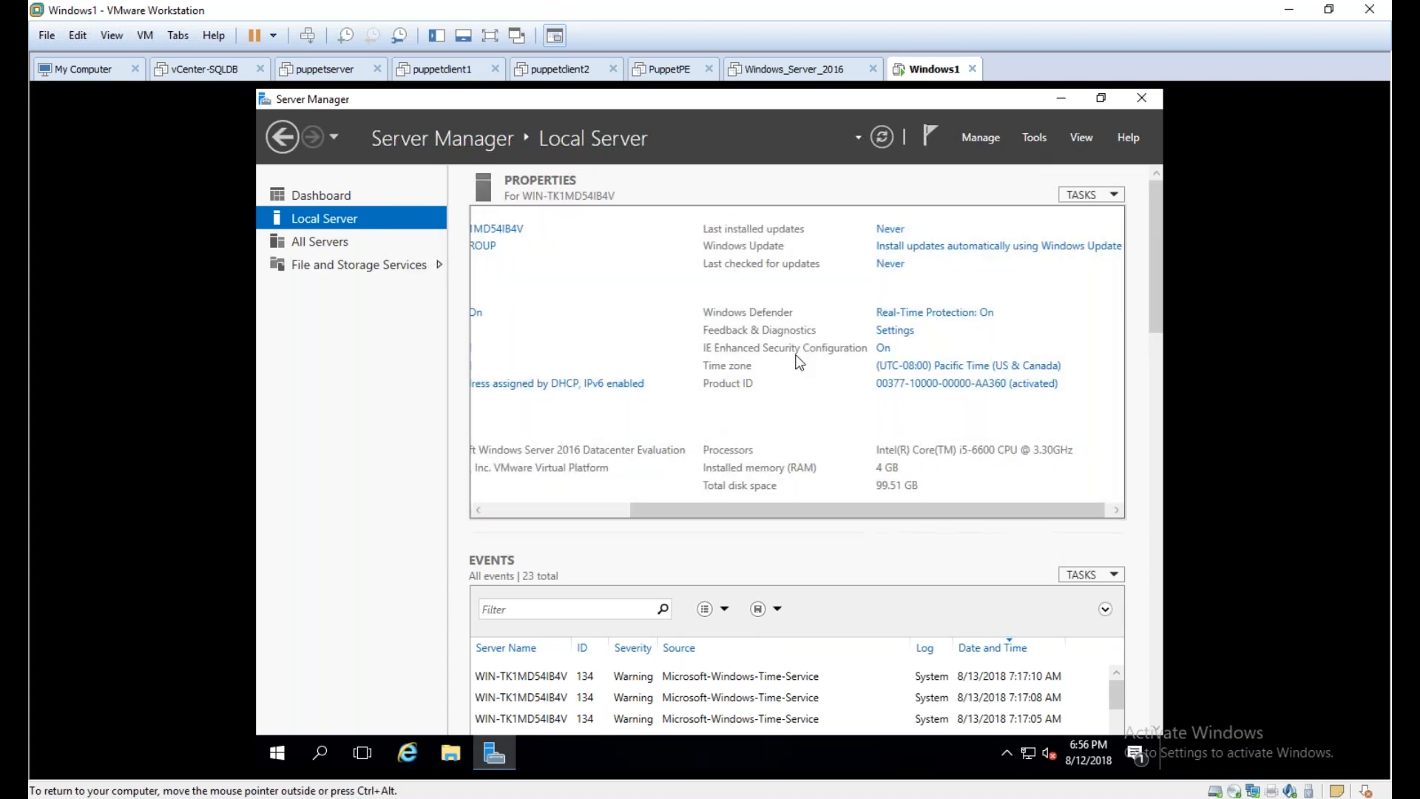
pyautogui.click(883, 348)
pyautogui.click(595, 396)
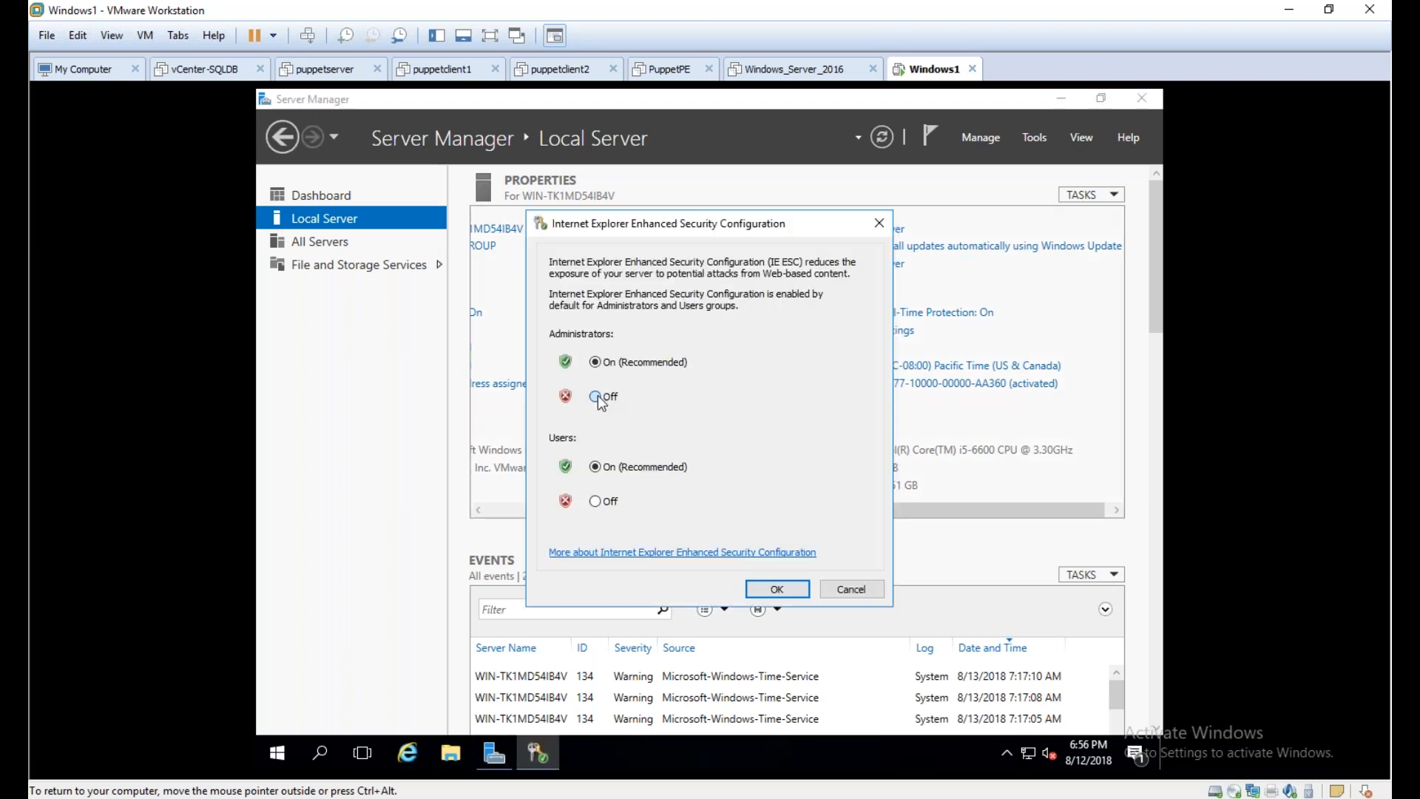
pyautogui.click(595, 500)
pyautogui.click(777, 589)
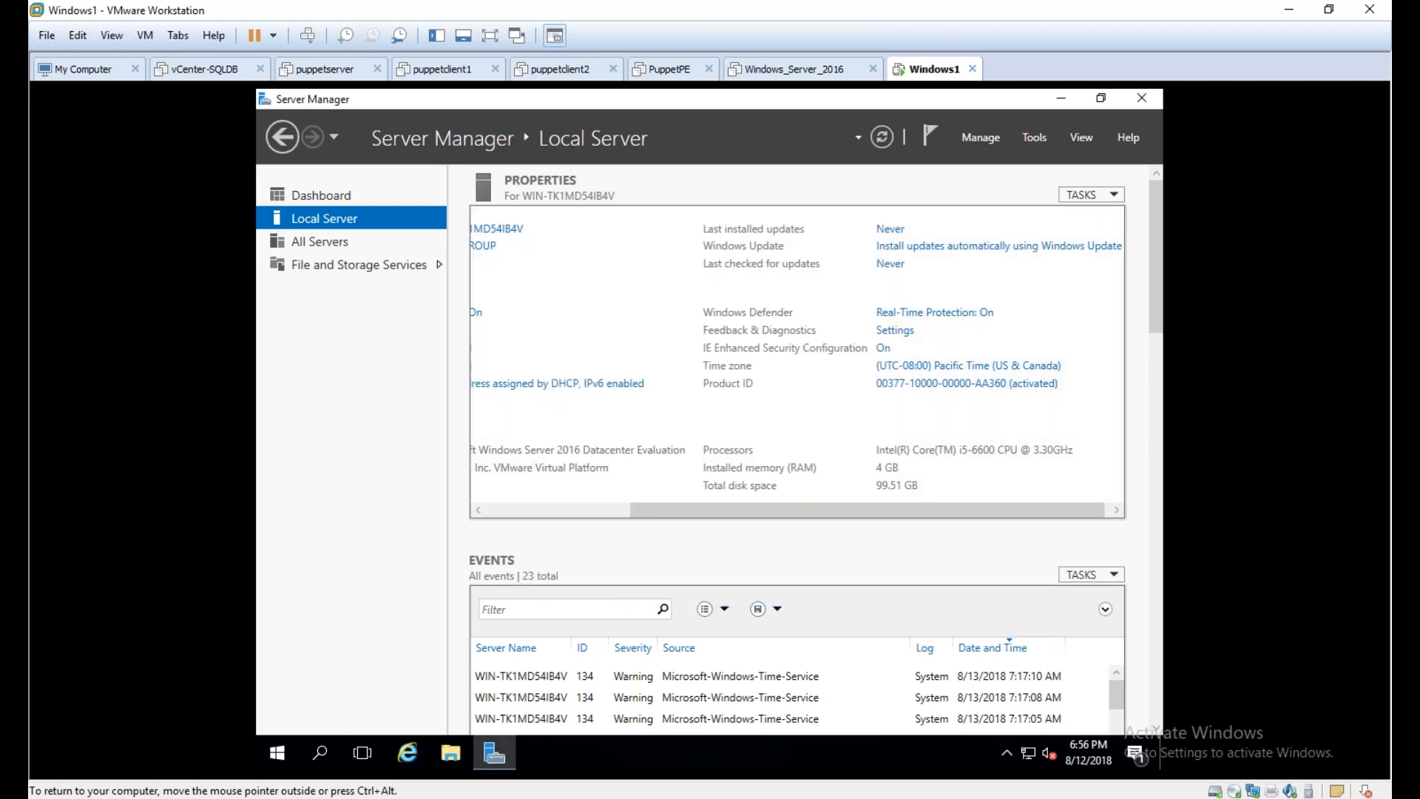
# Open the computer name change dialog from the Local Server properties and enter SMAVINMAA as the computer name
pyautogui.moveTo(798, 512); pyautogui.dragTo(687, 500)
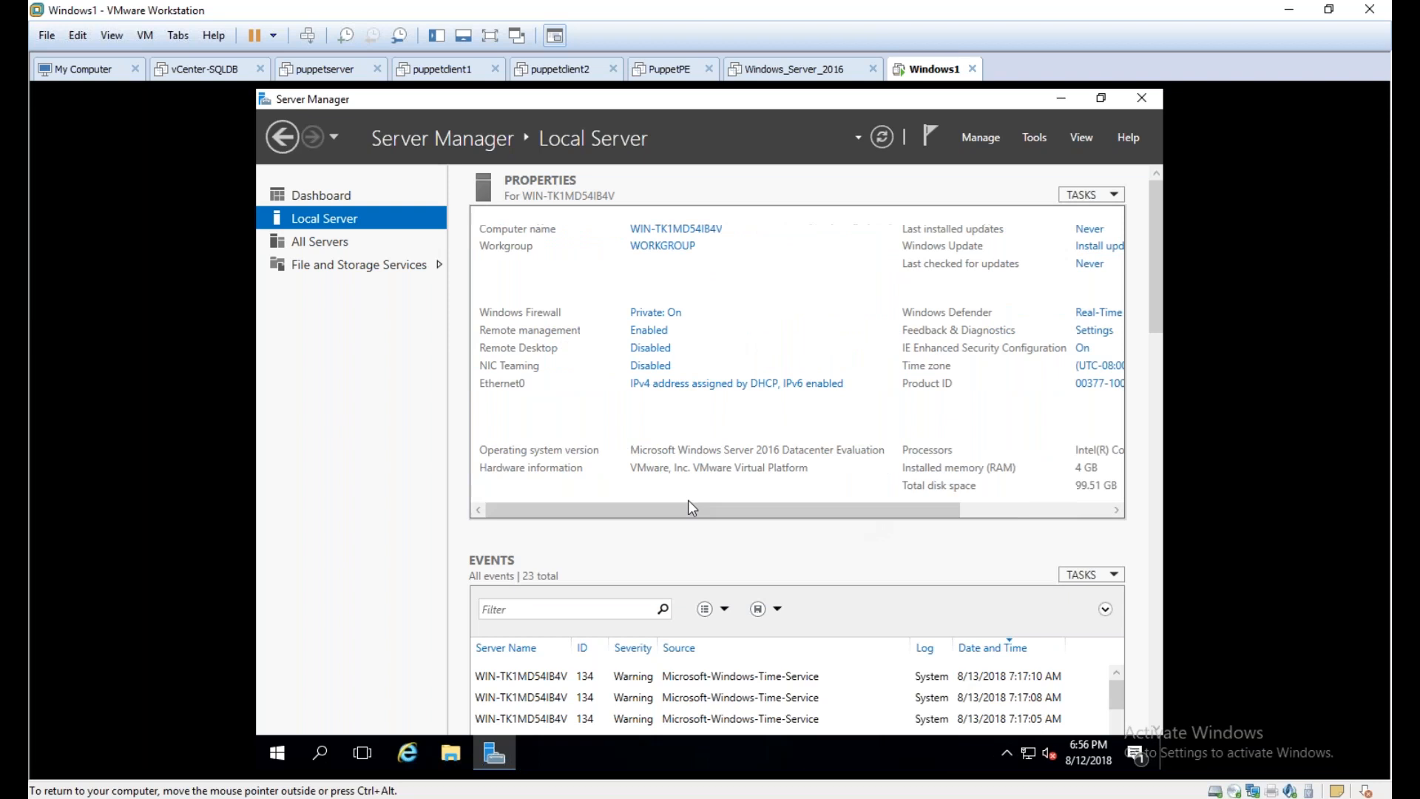
pyautogui.moveTo(855, 517); pyautogui.dragTo(877, 512)
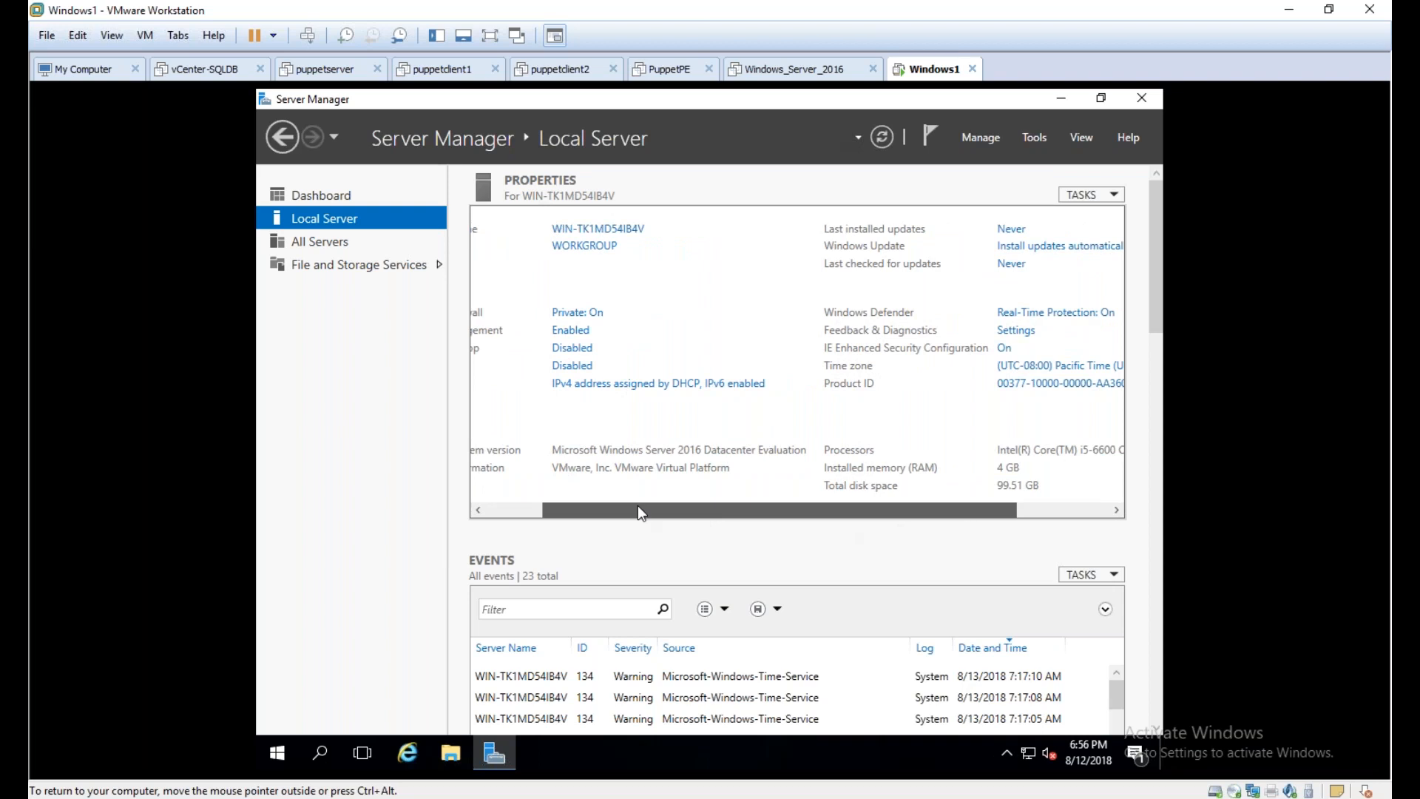
pyautogui.moveTo(639, 510); pyautogui.dragTo(582, 510)
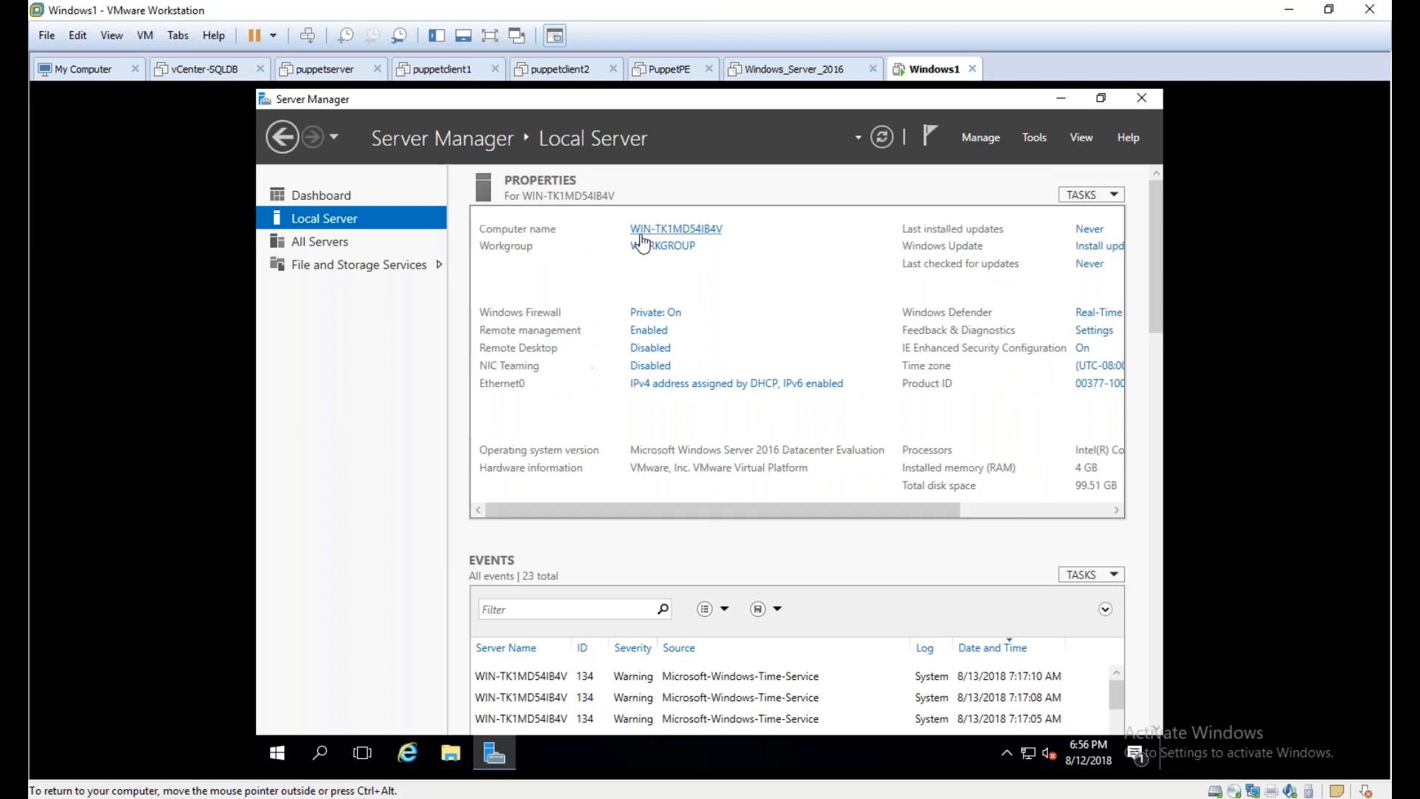
pyautogui.click(687, 230)
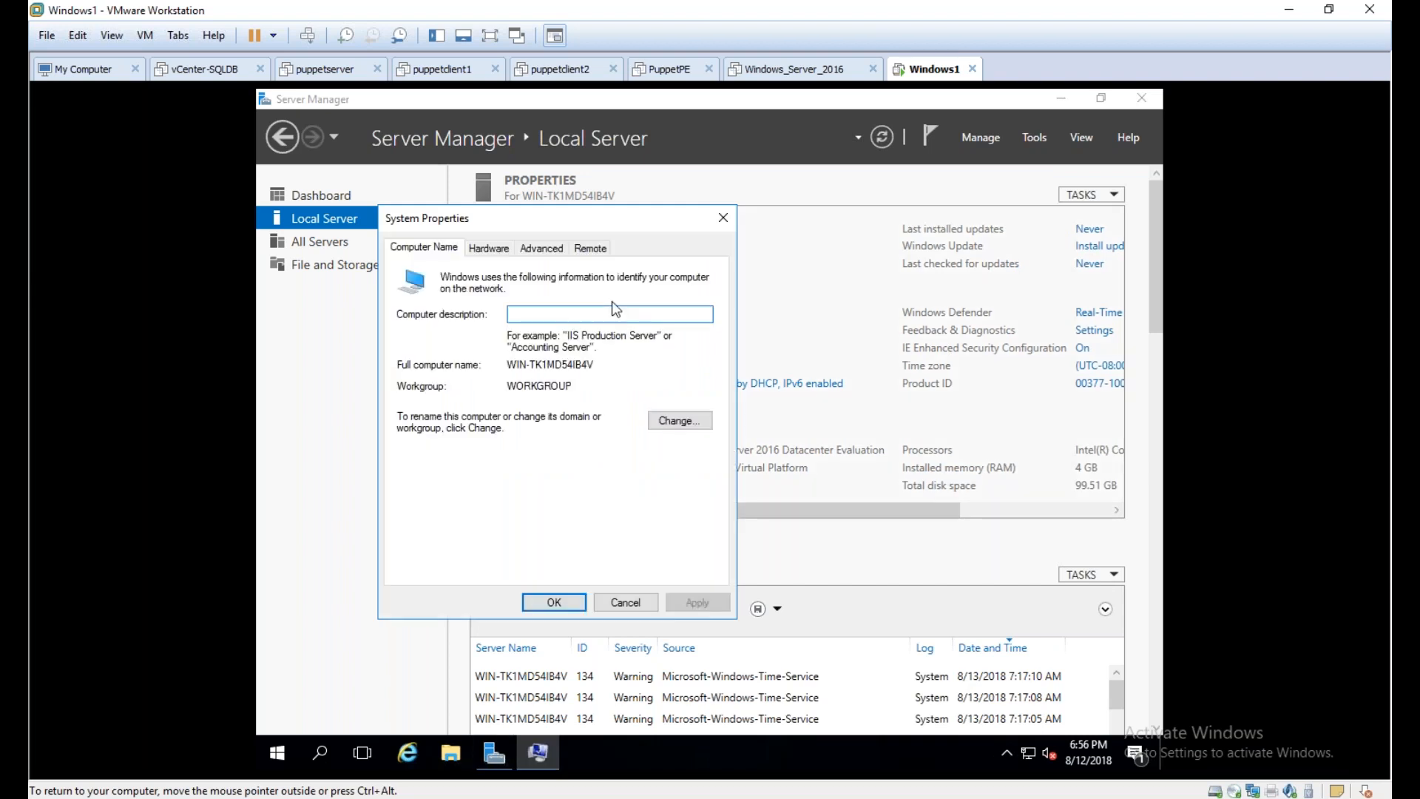
pyautogui.click(690, 421)
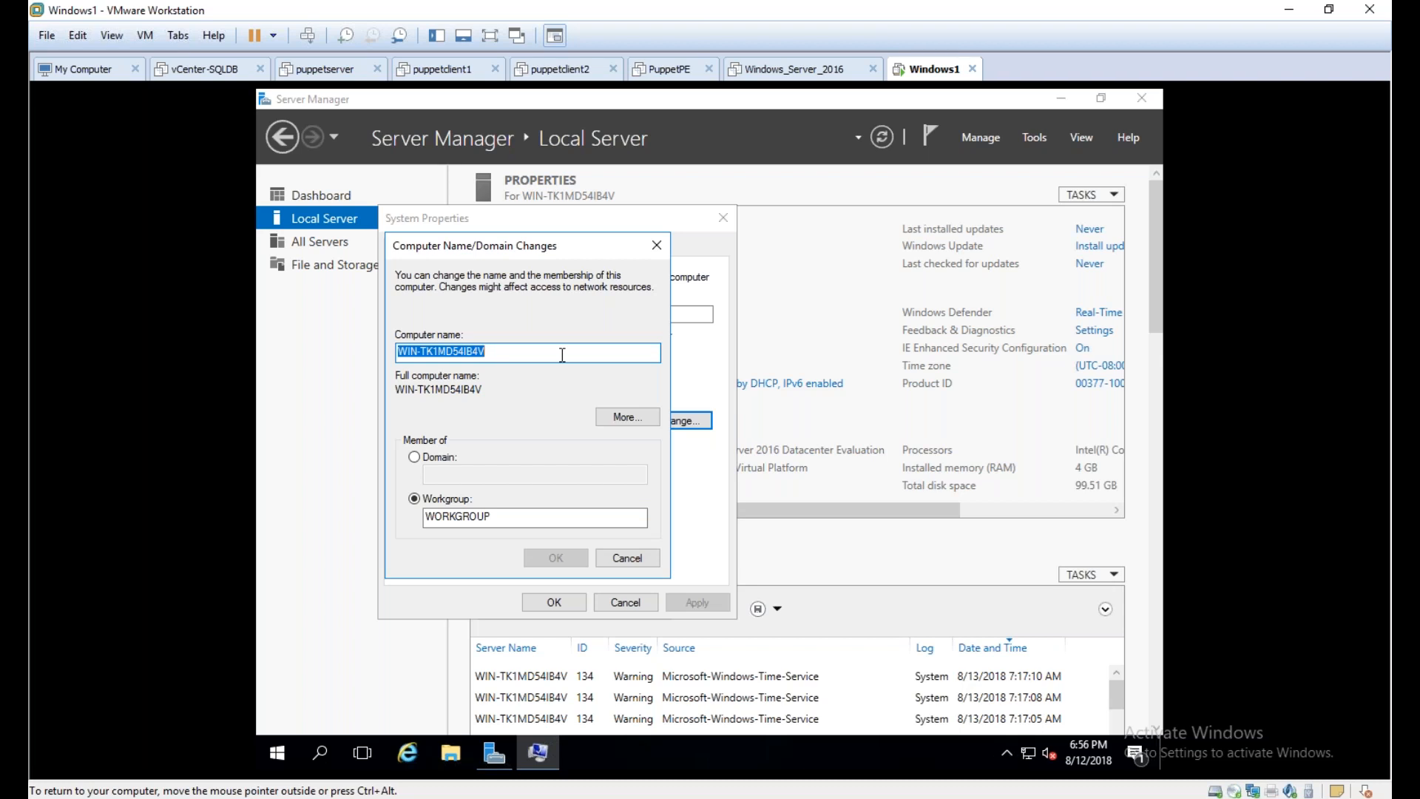
pyautogui.write('S')
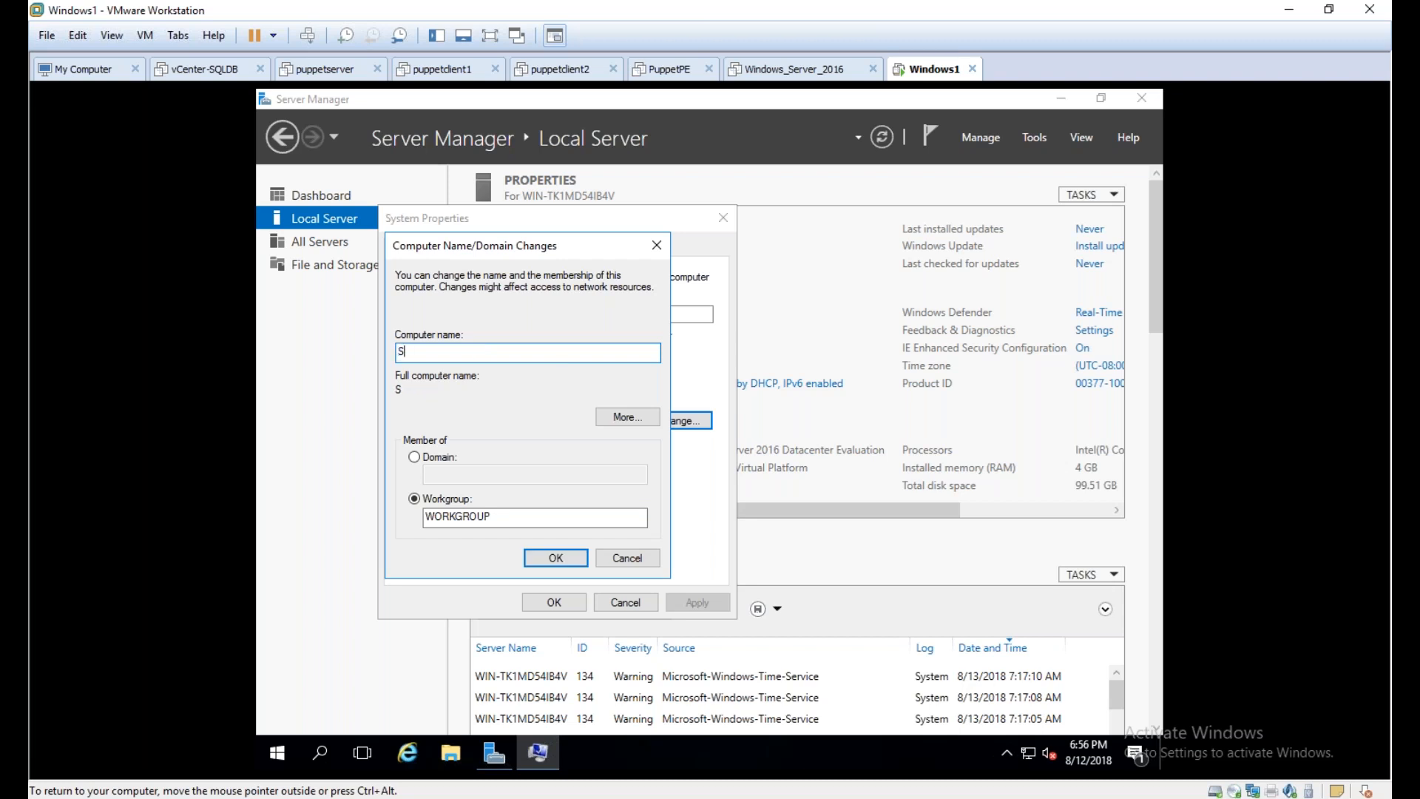
pyautogui.press('BackSpace')
pyautogui.write('W')
pyautogui.press('BackSpace')
pyautogui.write('S')
pyautogui.write('MAV')
pyautogui.write('IN')
pyautogui.press('BackSpace')
pyautogui.press('BackSpace')
pyautogui.write('AD')
pyautogui.press('BackSpace')
pyautogui.press('BackSpace')
pyautogui.write('IN')
pyautogui.write('PNQ')
pyautogui.press('BackSpace')
pyautogui.press('BackSpace')
pyautogui.press('BackSpace')
pyautogui.write('MAA')
pyautogui.press('BackSpace')
pyautogui.press('BackSpace')
pyautogui.press('BackSpace')
pyautogui.write('MAA')
# Replace the MAA ending of the computer name so that it reads SMAVINPNQADC01
pyautogui.moveTo(404, 350); pyautogui.dragTo(457, 353)
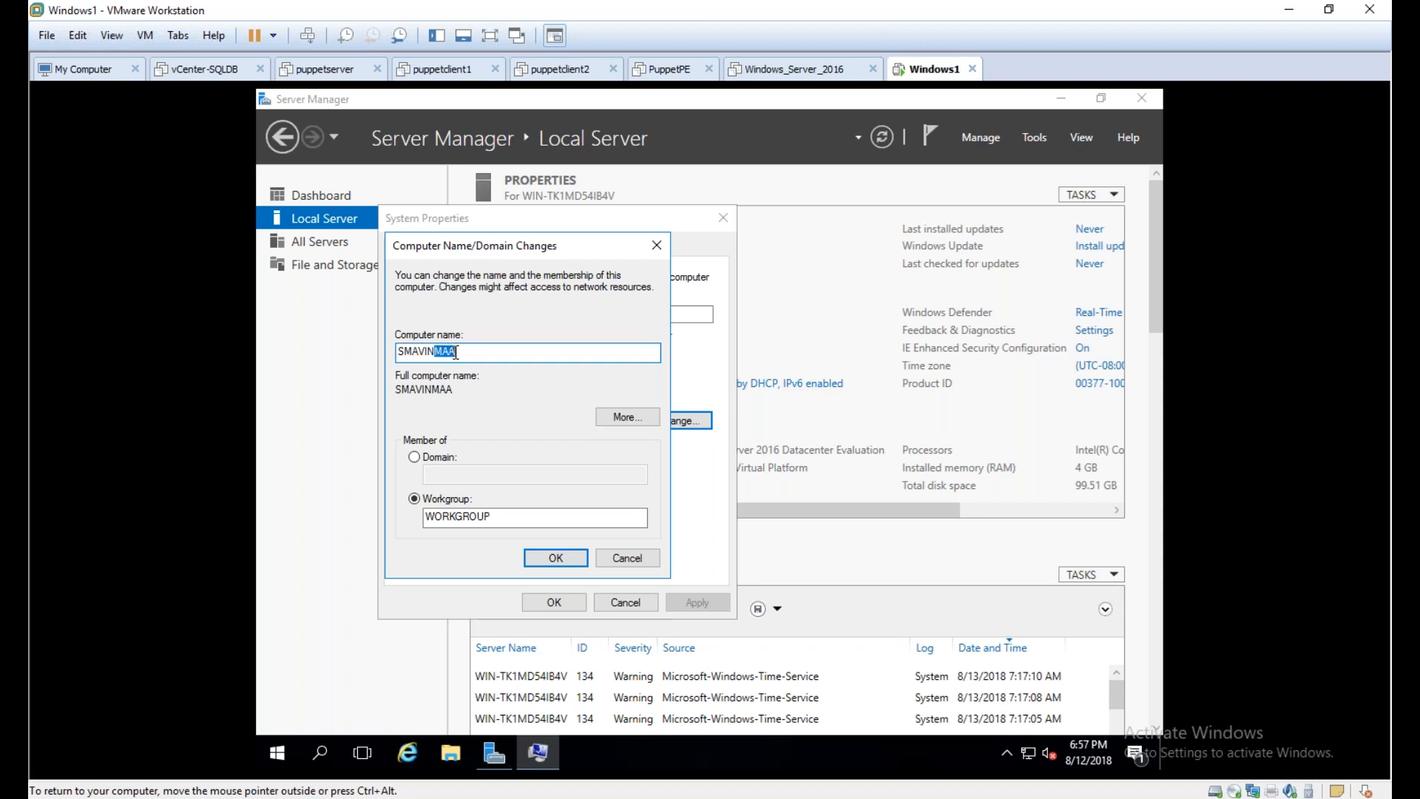
pyautogui.click(456, 352)
pyautogui.write('ADC0')
pyautogui.press('BackSpace')
pyautogui.press('BackSpace')
pyautogui.press('BackSpace')
pyautogui.press('BackSpace')
pyautogui.press('BackSpace')
pyautogui.press('BackSpace')
pyautogui.press('BackSpace')
pyautogui.press('BackSpace')
pyautogui.write('PNQADC01')
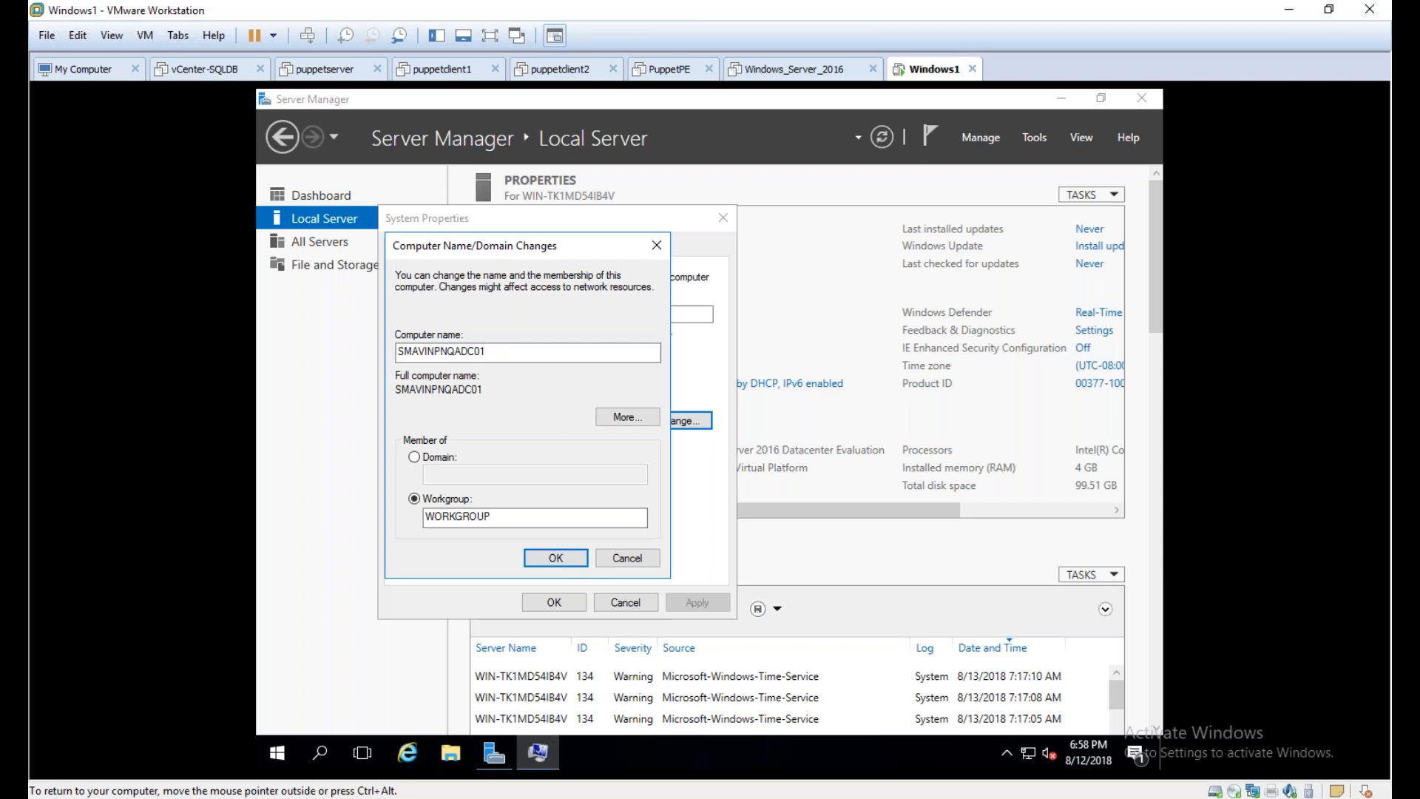
# Apply the computer name change, close System Properties and restart the server
pyautogui.click(555, 558)
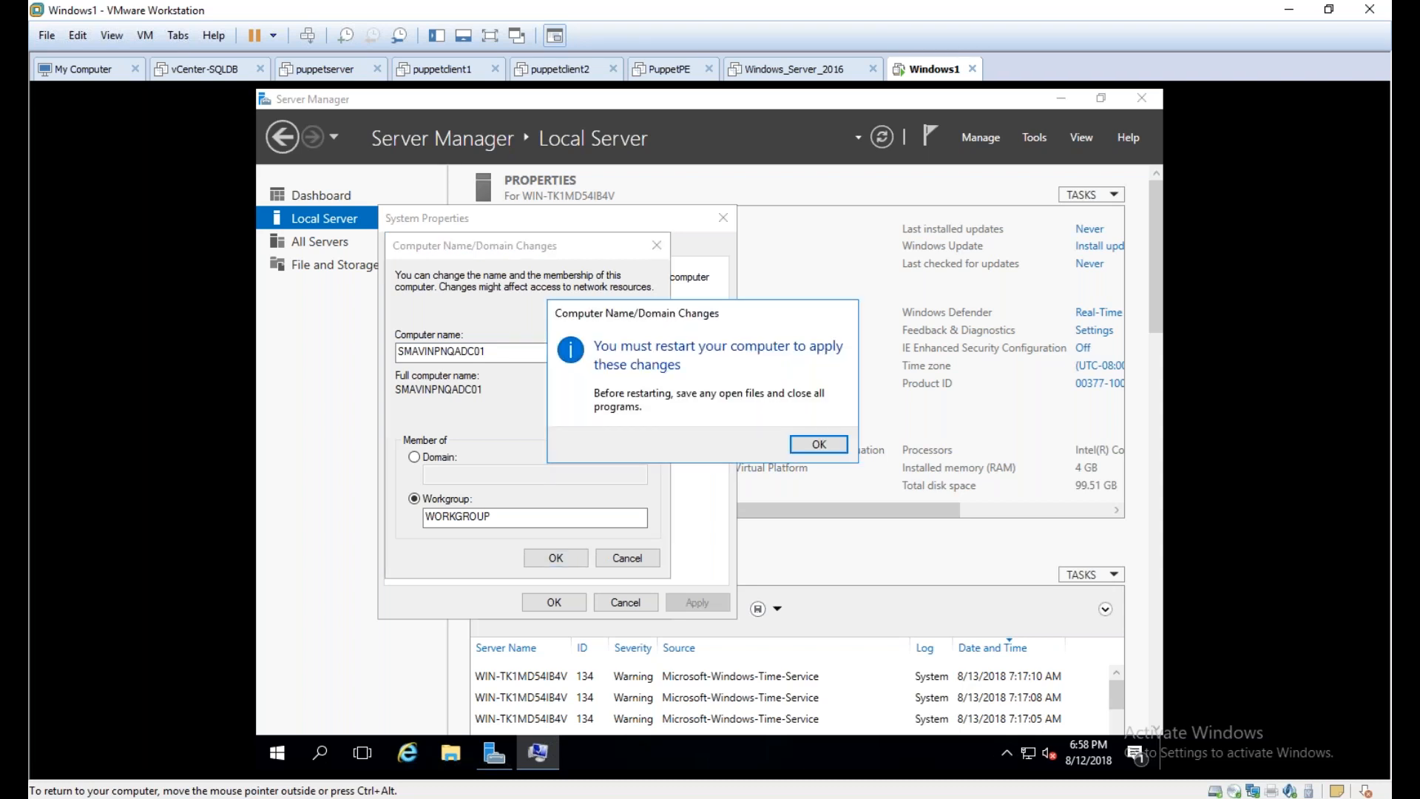
pyautogui.click(832, 448)
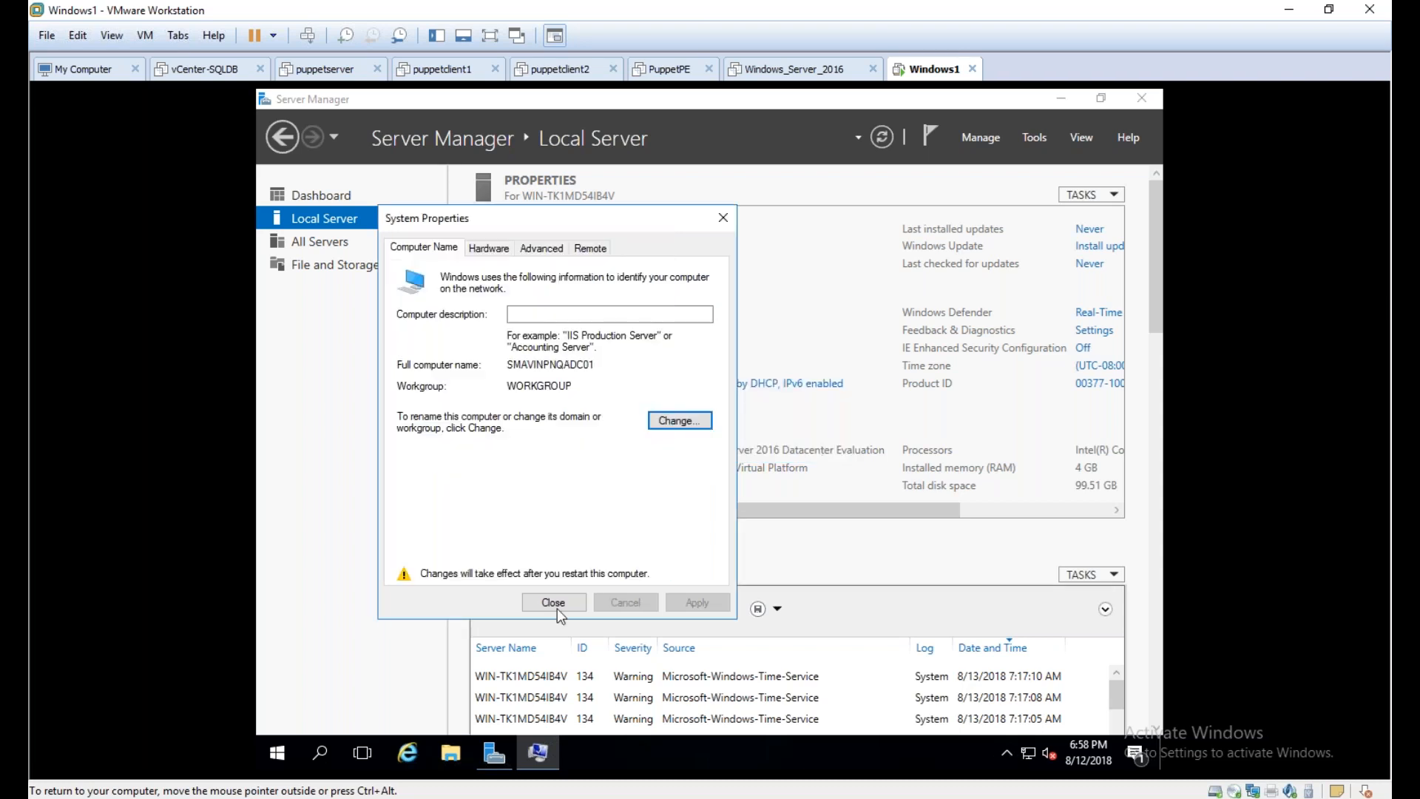
pyautogui.click(557, 608)
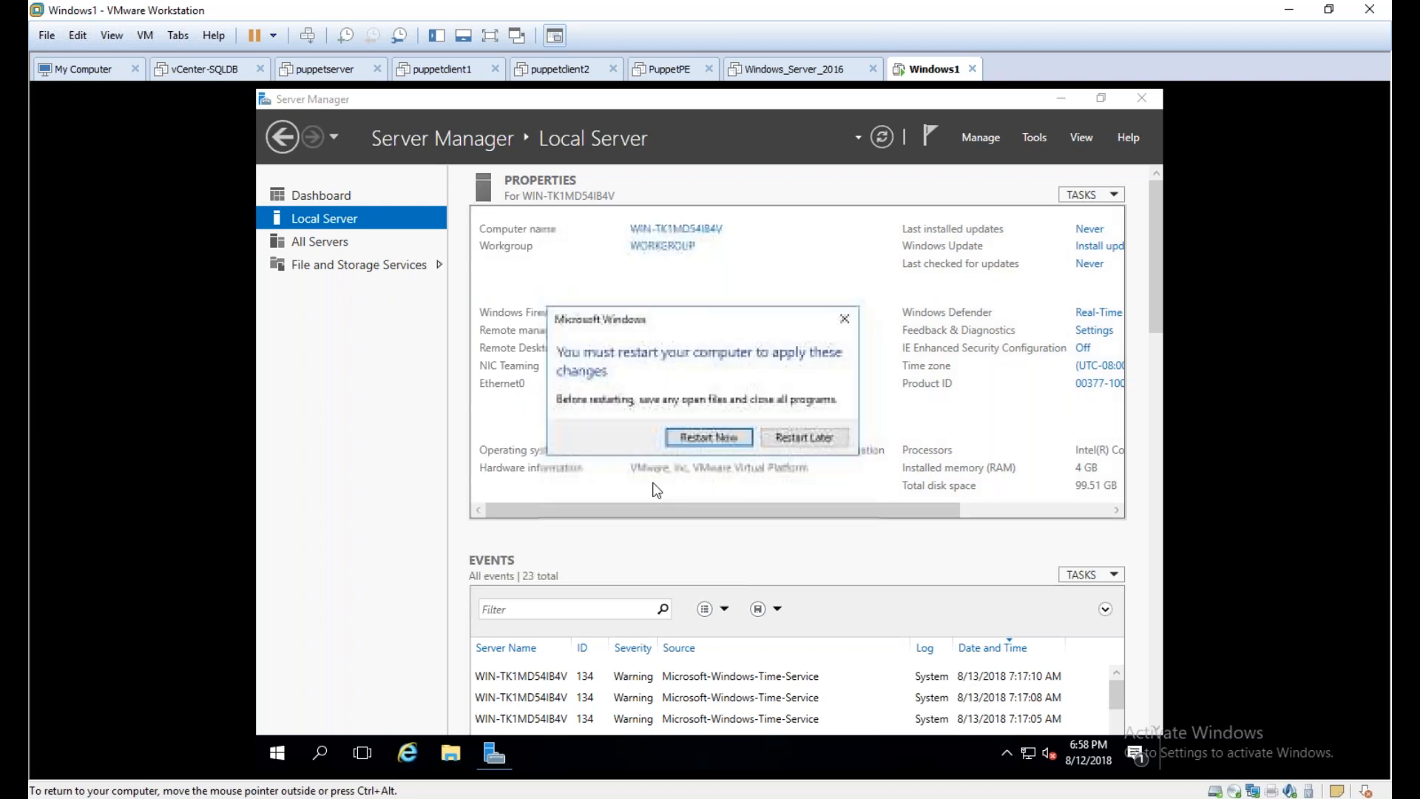
pyautogui.click(805, 437)
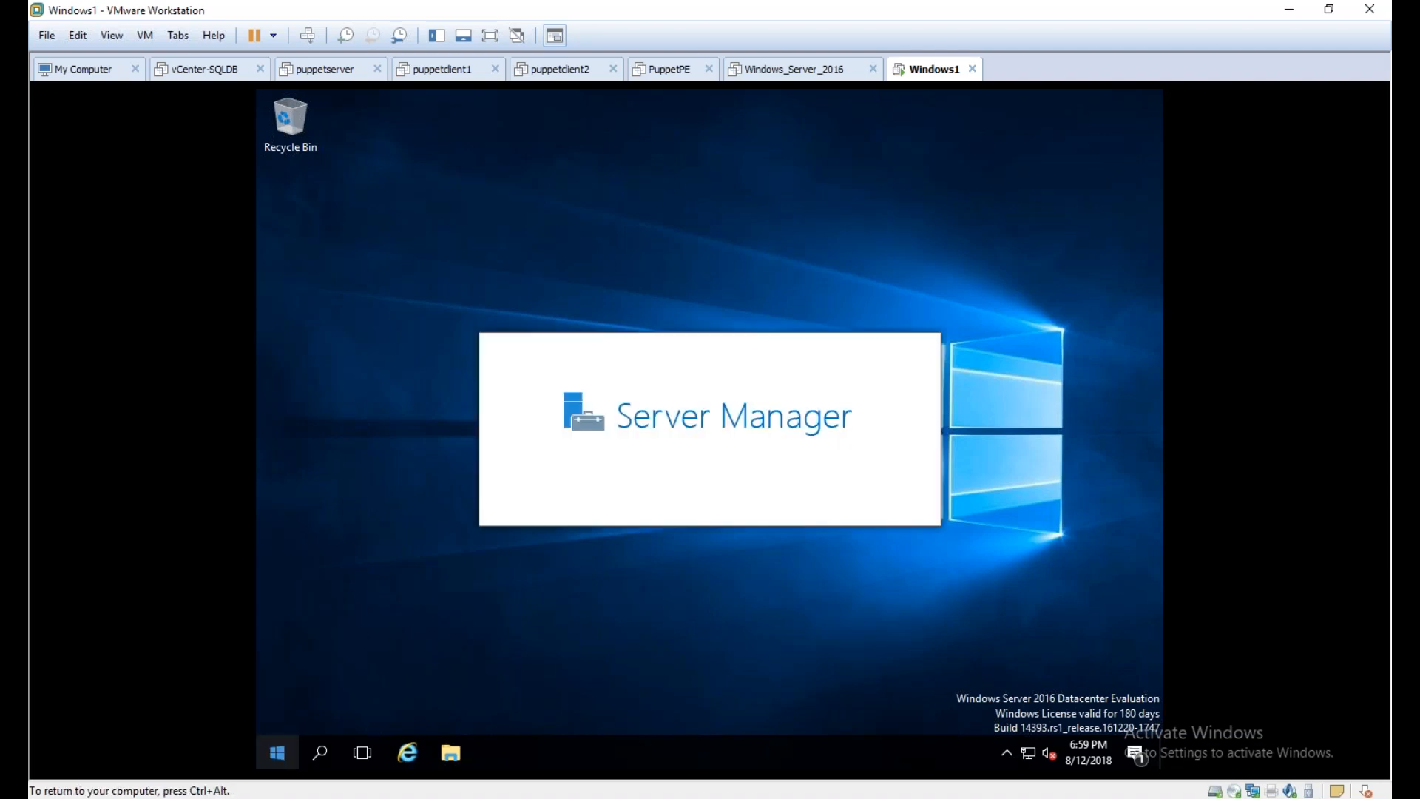
# Open an administrator Command Prompt and run hostname to check the computer name
pyautogui.rightClick(277, 752)
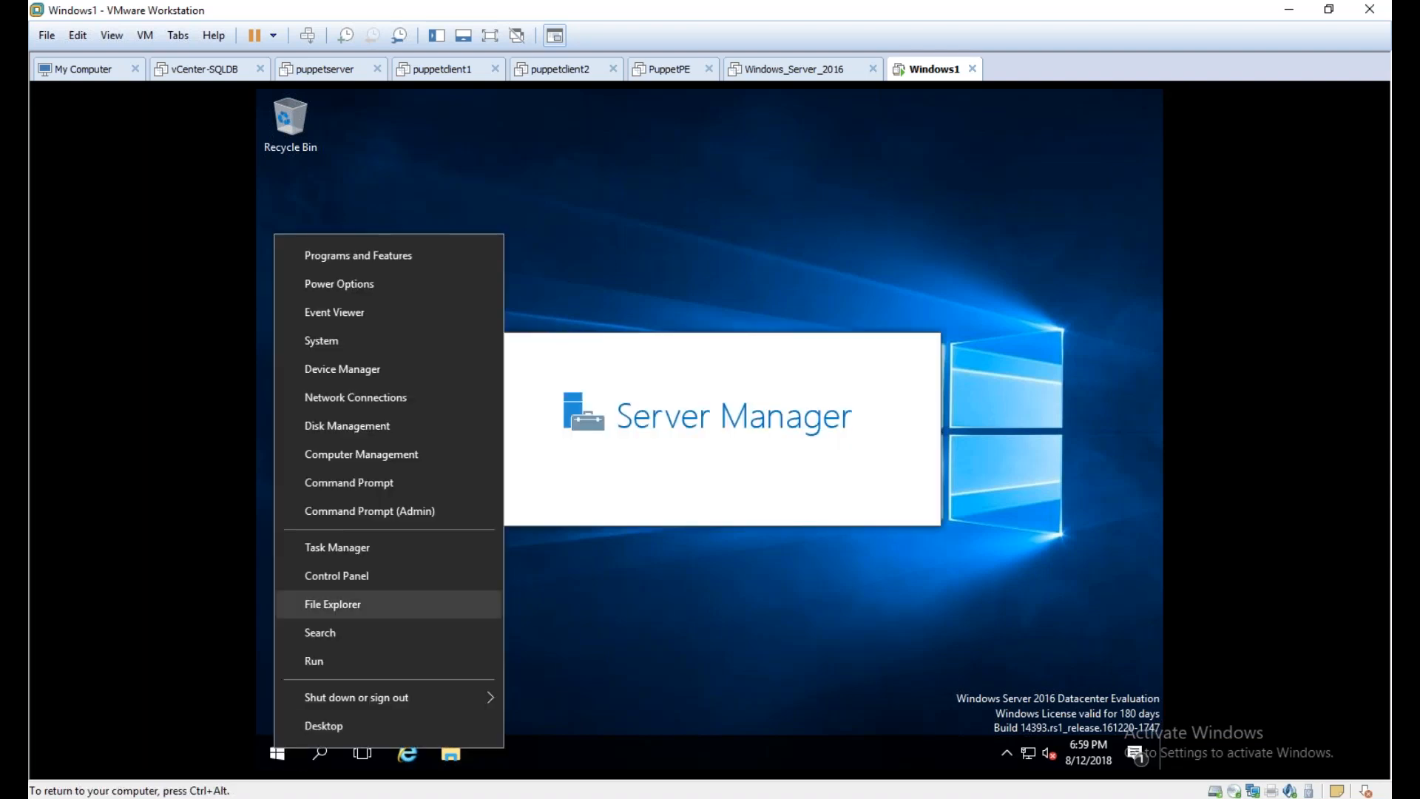
pyautogui.click(370, 511)
pyautogui.write('hos')
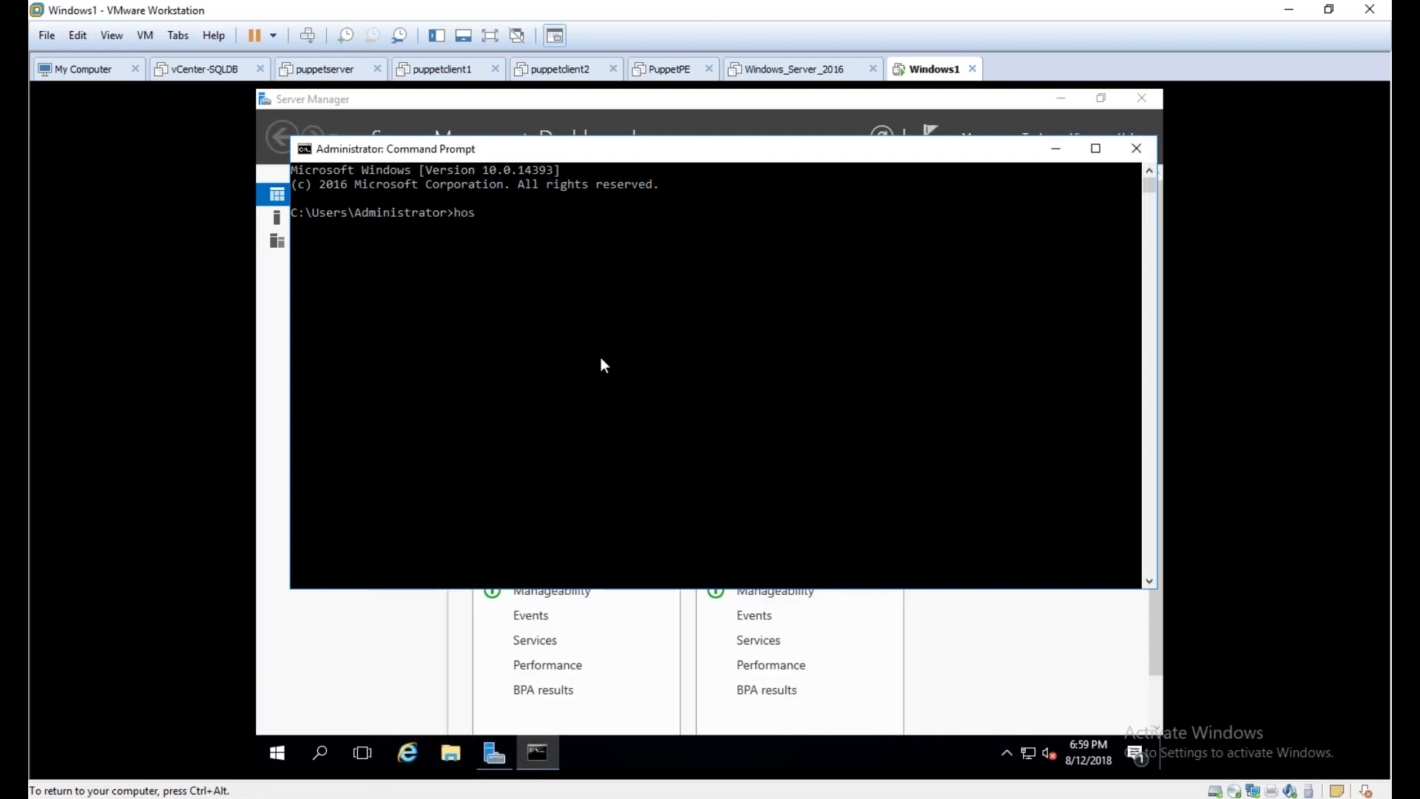
pyautogui.write('tname')
pyautogui.press('Return')
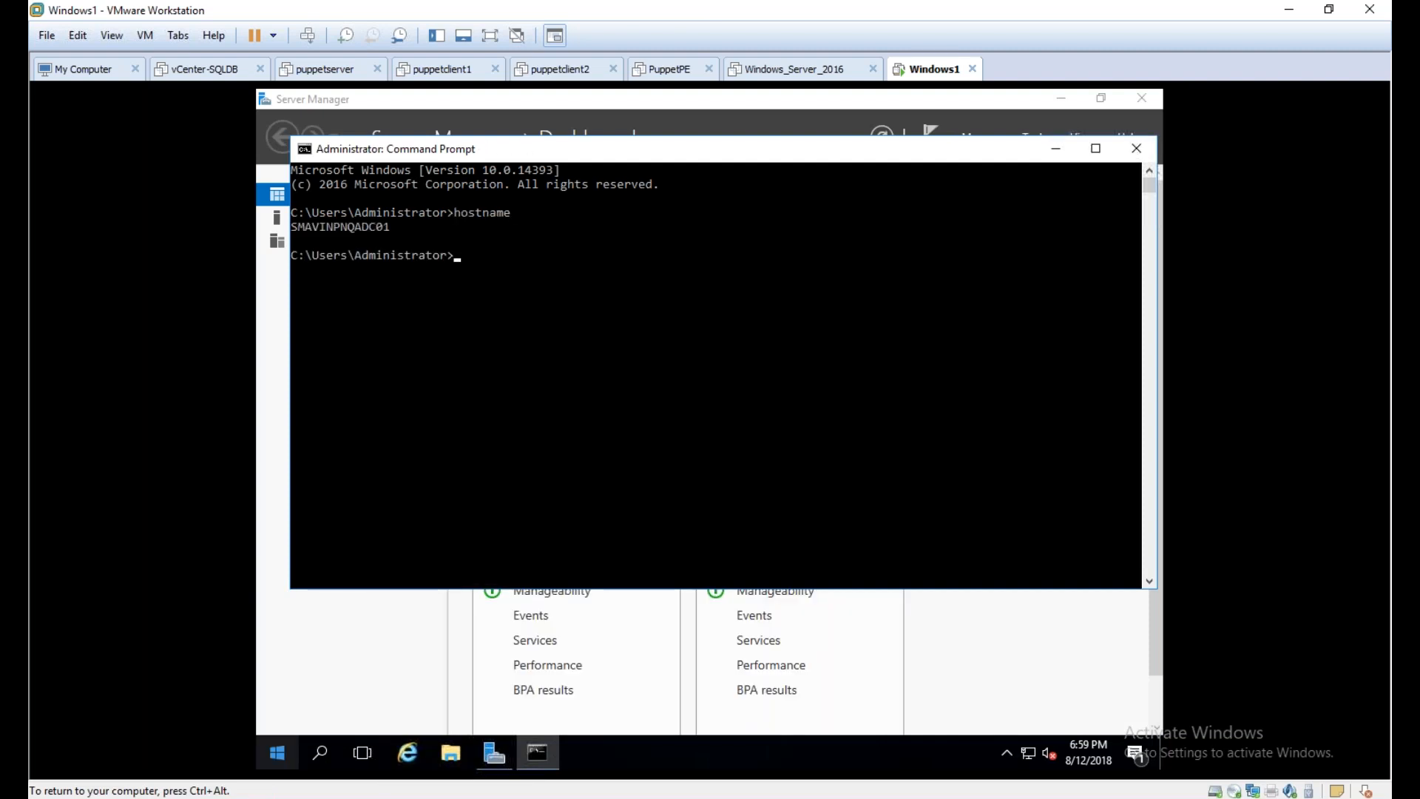
# Review the Local Server properties in Server Manager, briefly switching to the Windows_Server_2016 virtual machine and back
pyautogui.click(396, 722)
pyautogui.click(348, 216)
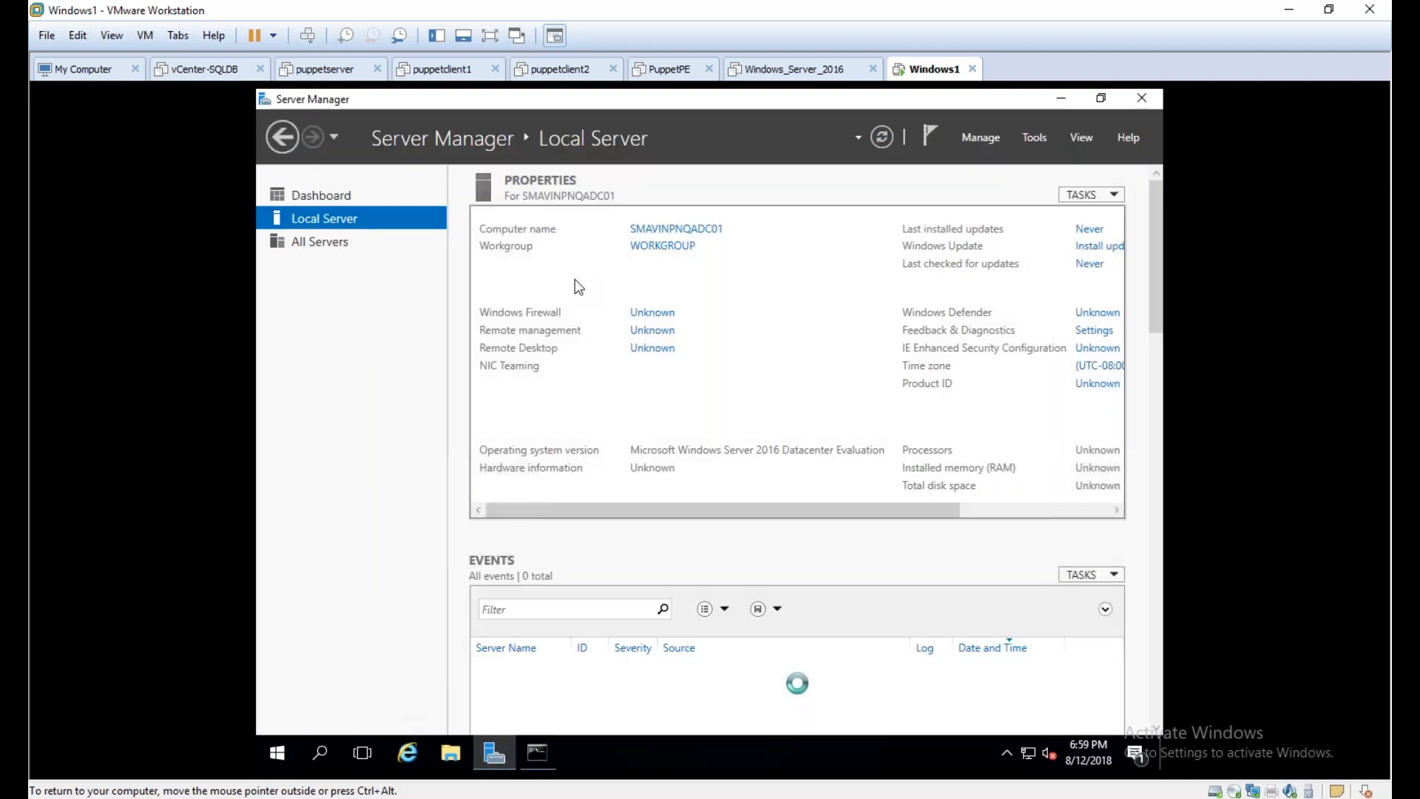
pyautogui.moveTo(676, 509); pyautogui.dragTo(585, 497)
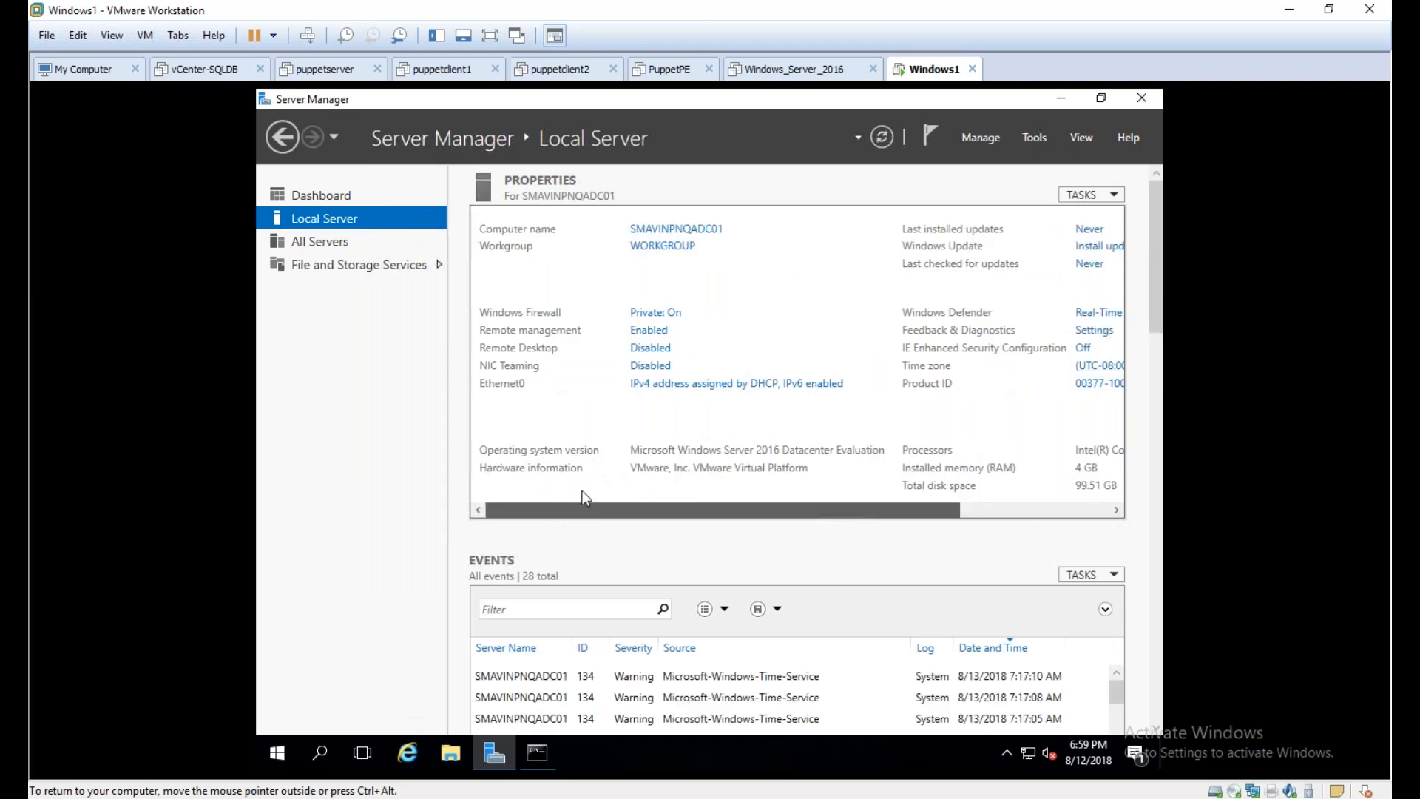
pyautogui.click(770, 71)
pyautogui.click(901, 71)
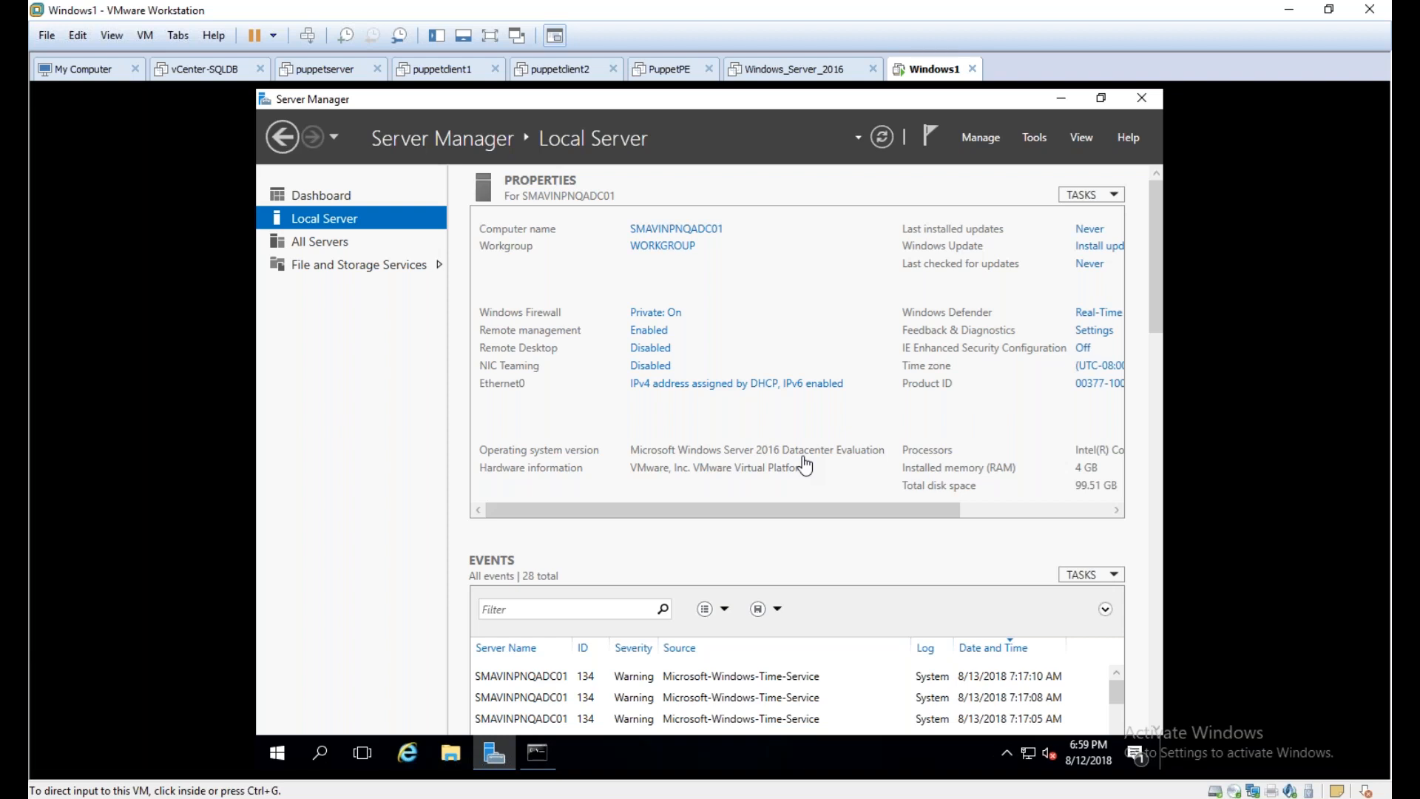
# Check the capacity of Local Disk (C:) under This PC in File Explorer
pyautogui.click(446, 755)
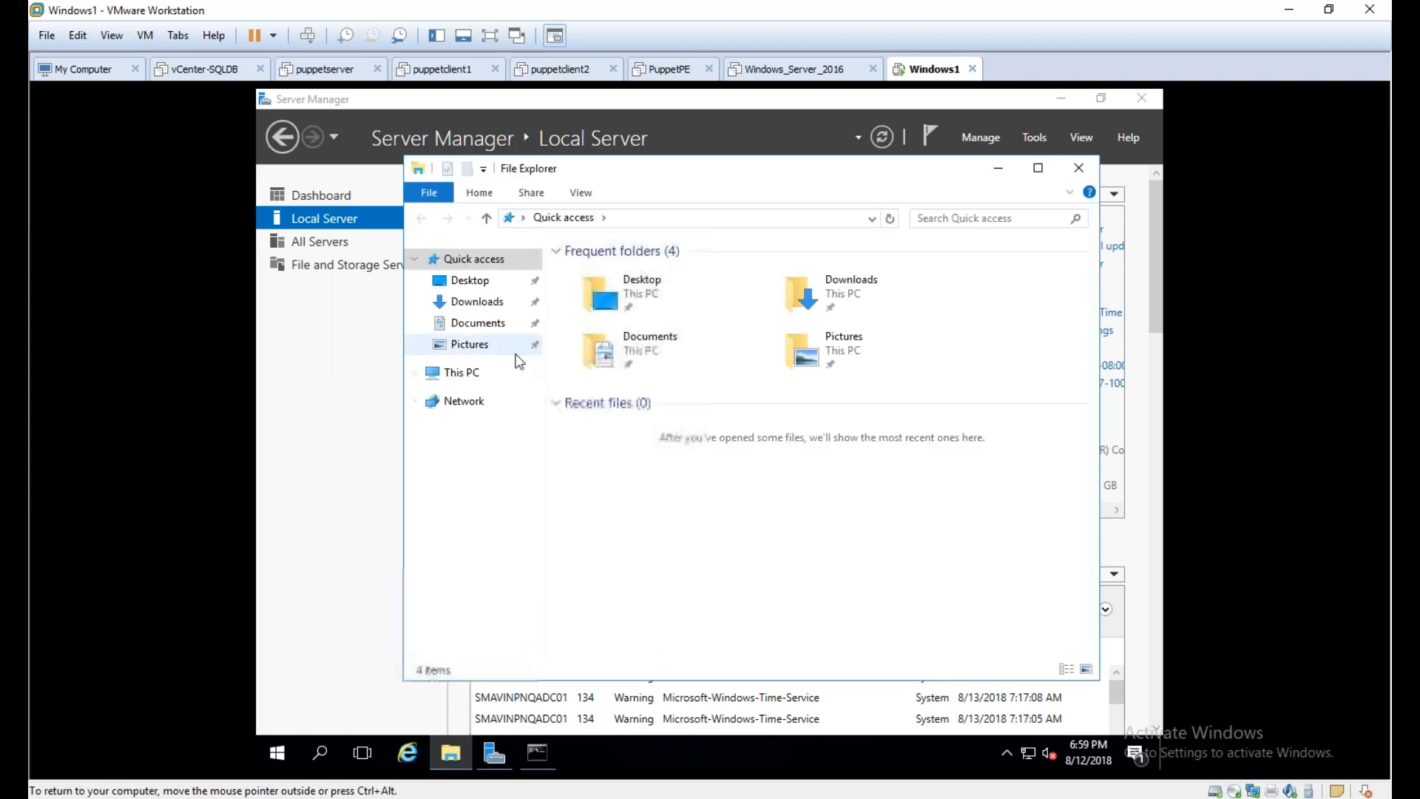
pyautogui.click(473, 373)
pyautogui.click(702, 465)
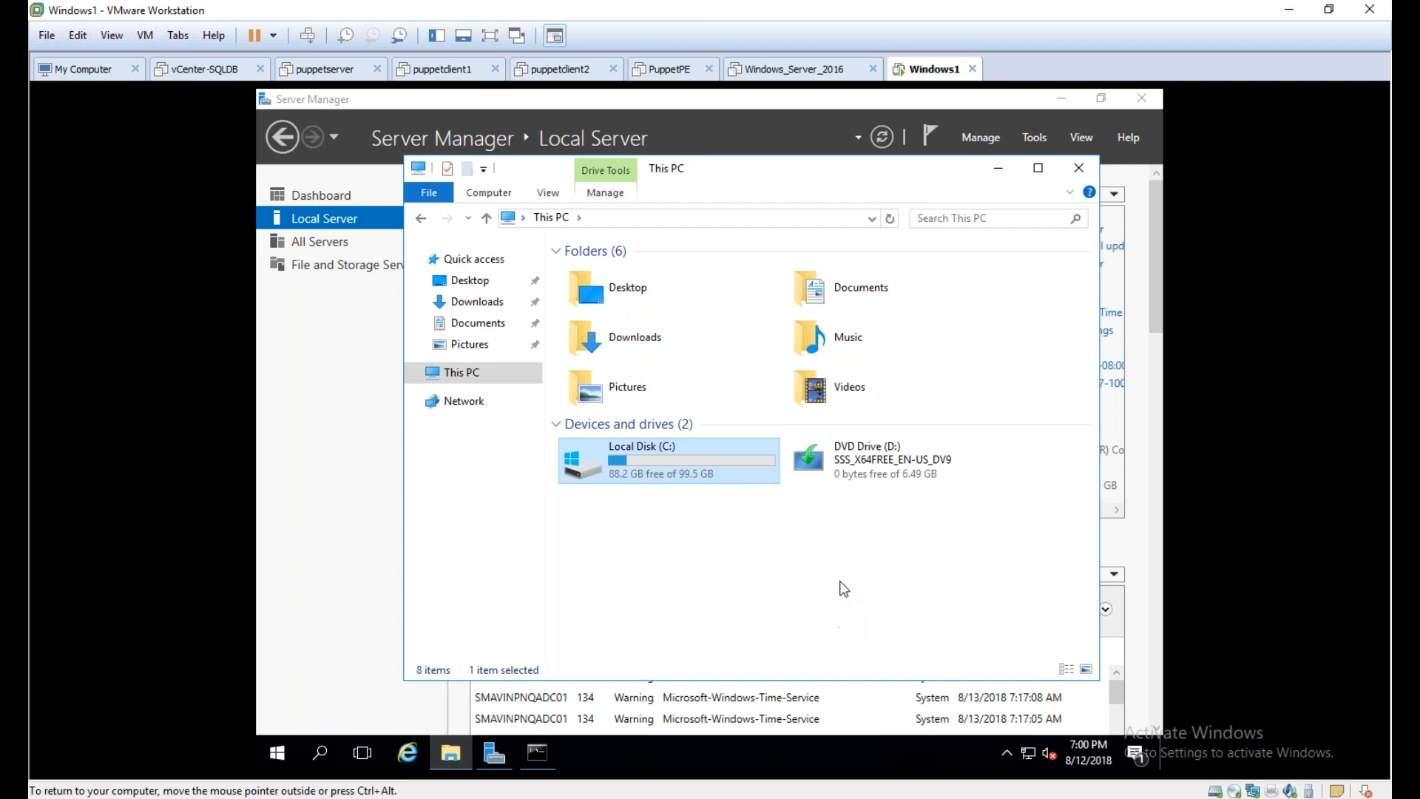
# Shut down Windows on the Windows1 virtual machine, giving Other (Unplanned) as the reason
pyautogui.click(290, 752)
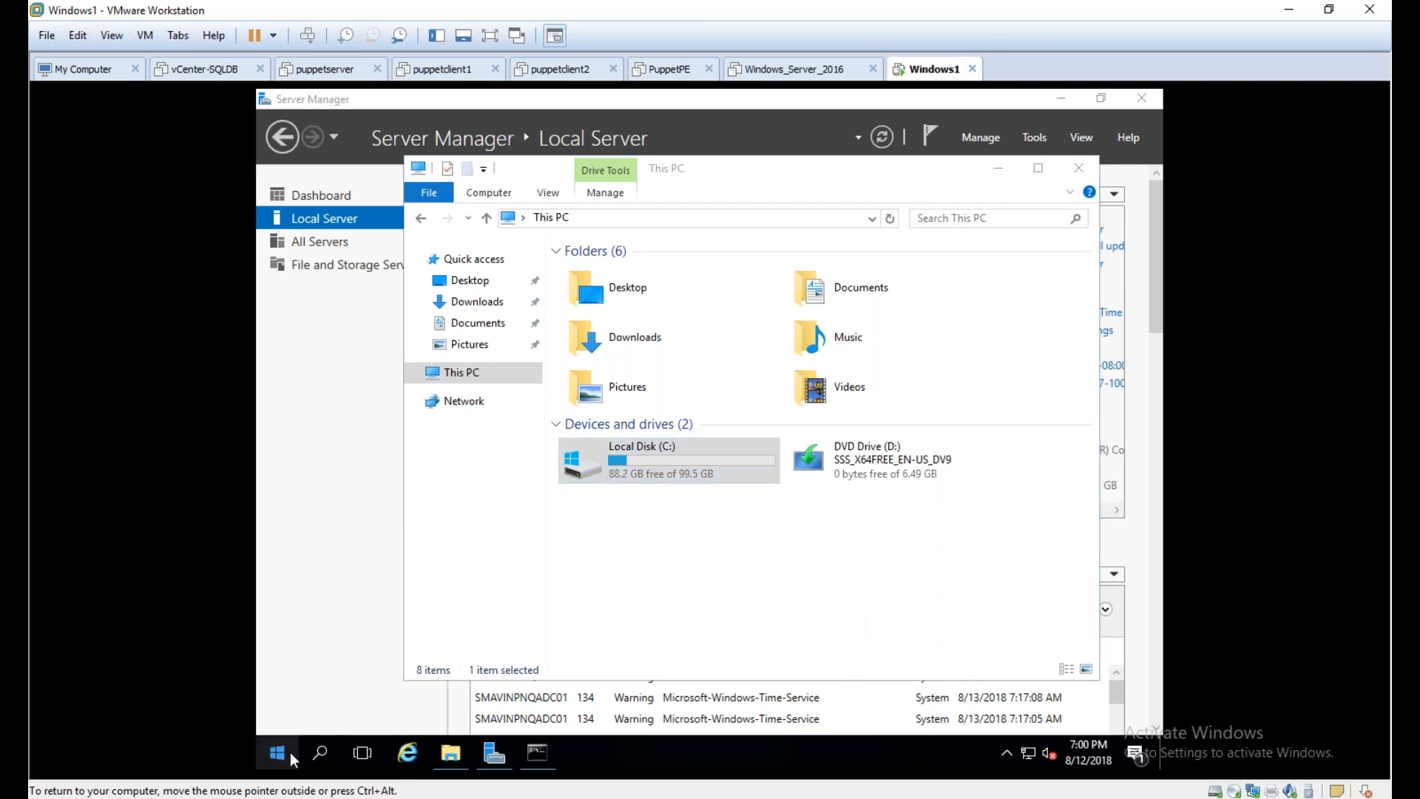
pyautogui.rightClick(290, 753)
pyautogui.moveTo(444, 697)
pyautogui.click(619, 670)
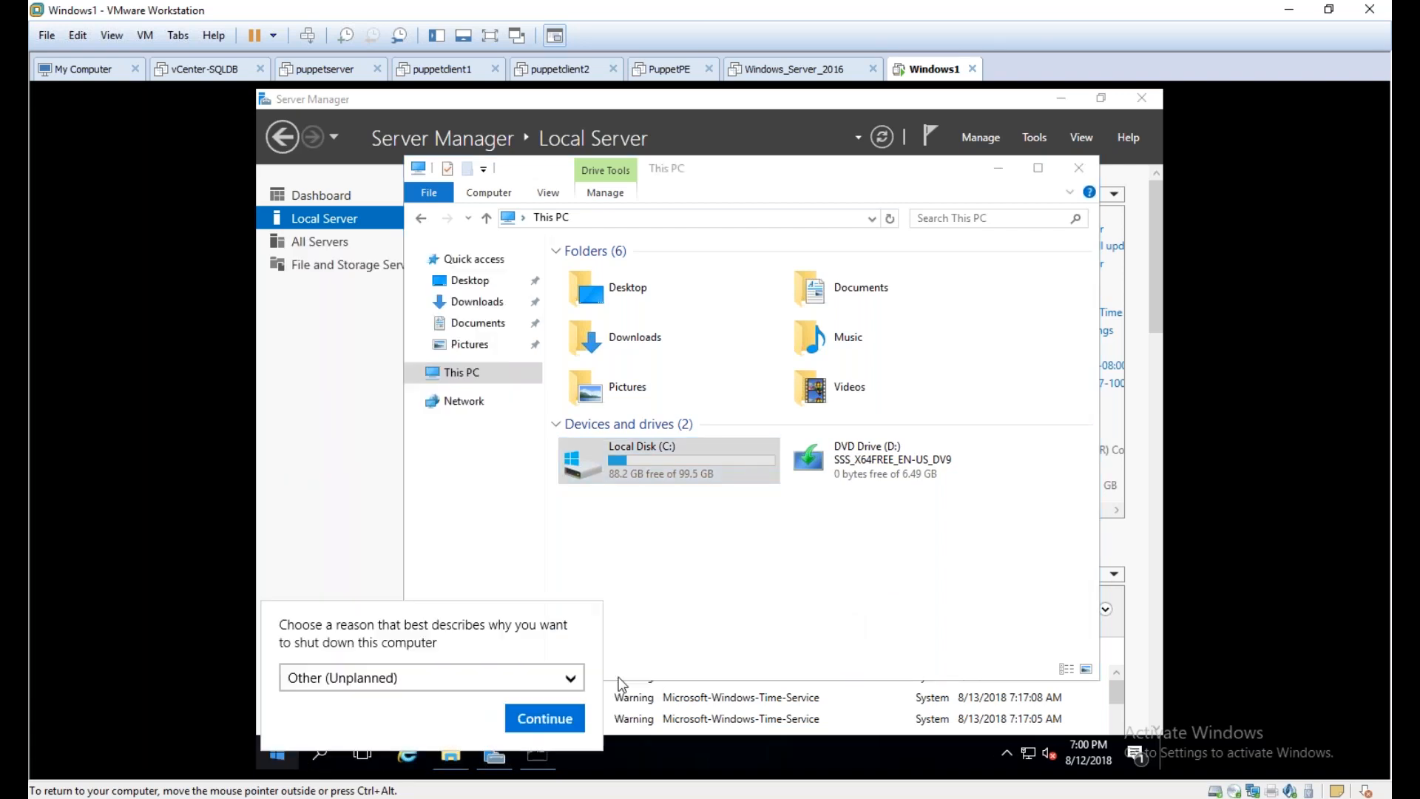
pyautogui.click(523, 716)
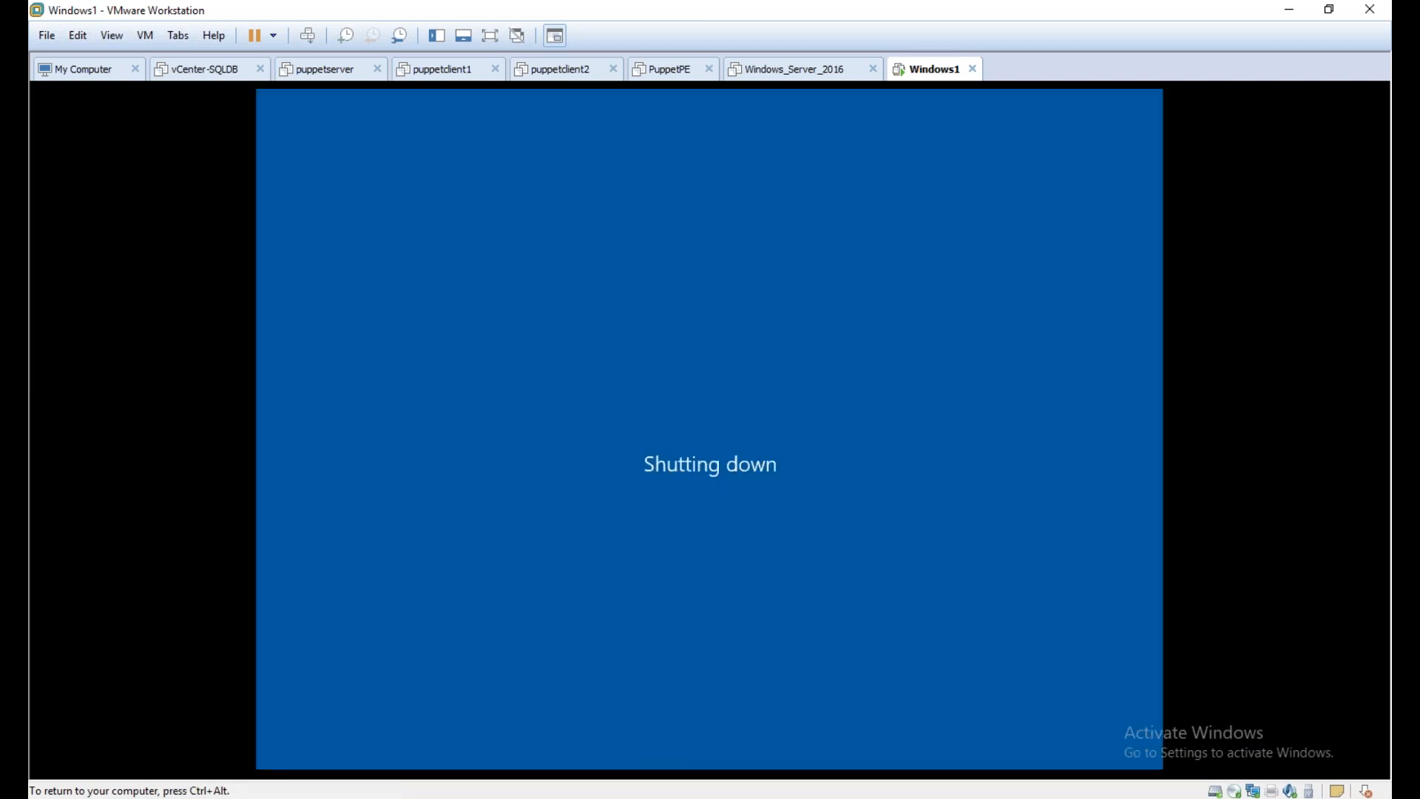